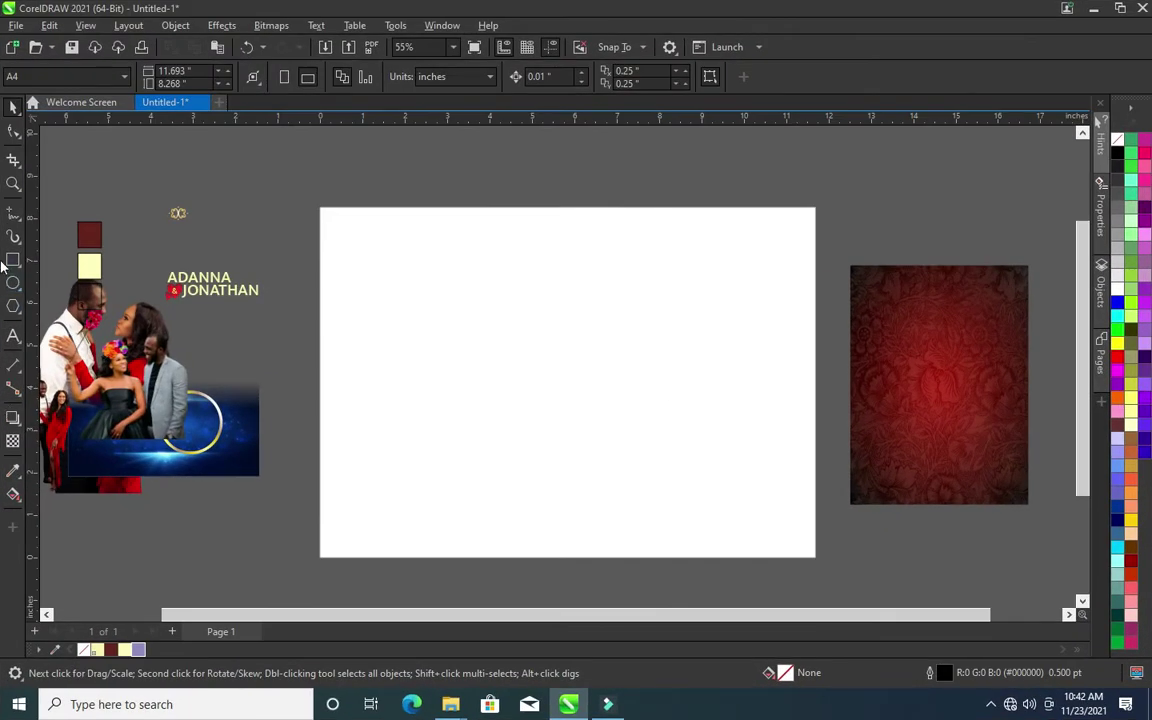
Draw a rectangle covering the whole page
{"action": "left_click", "coordinate": [13, 260]}
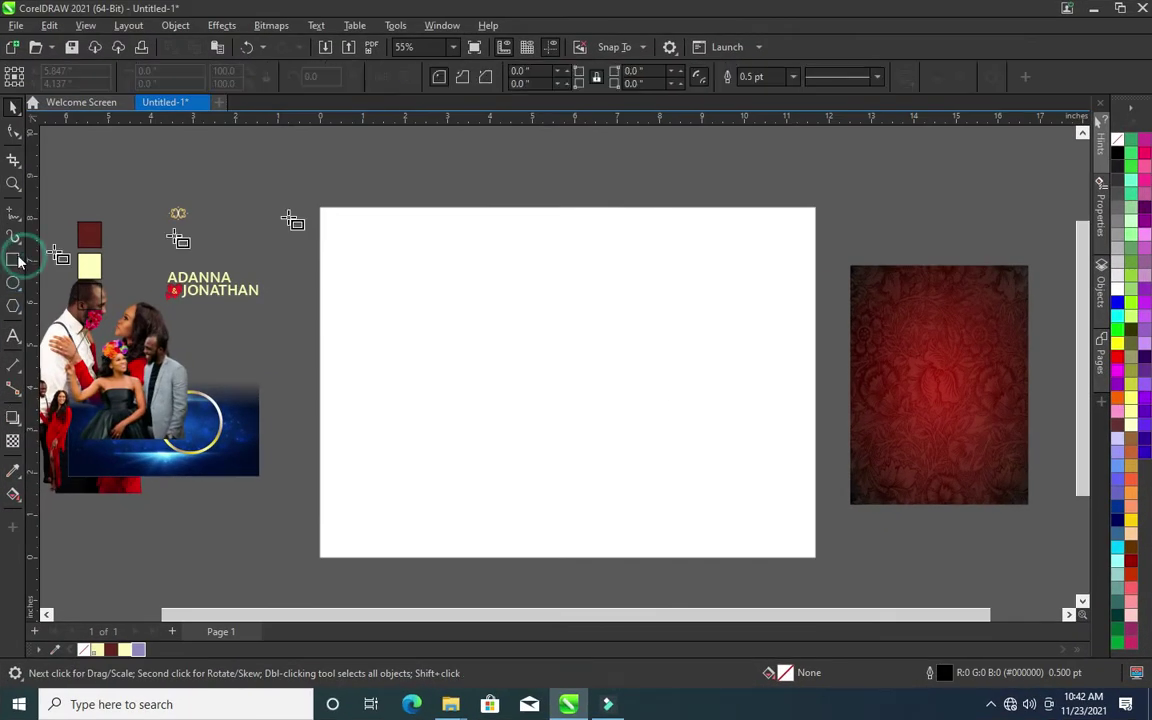
{"action": "left_click_drag", "start_coordinate": [320, 208], "coordinate": [818, 556]}
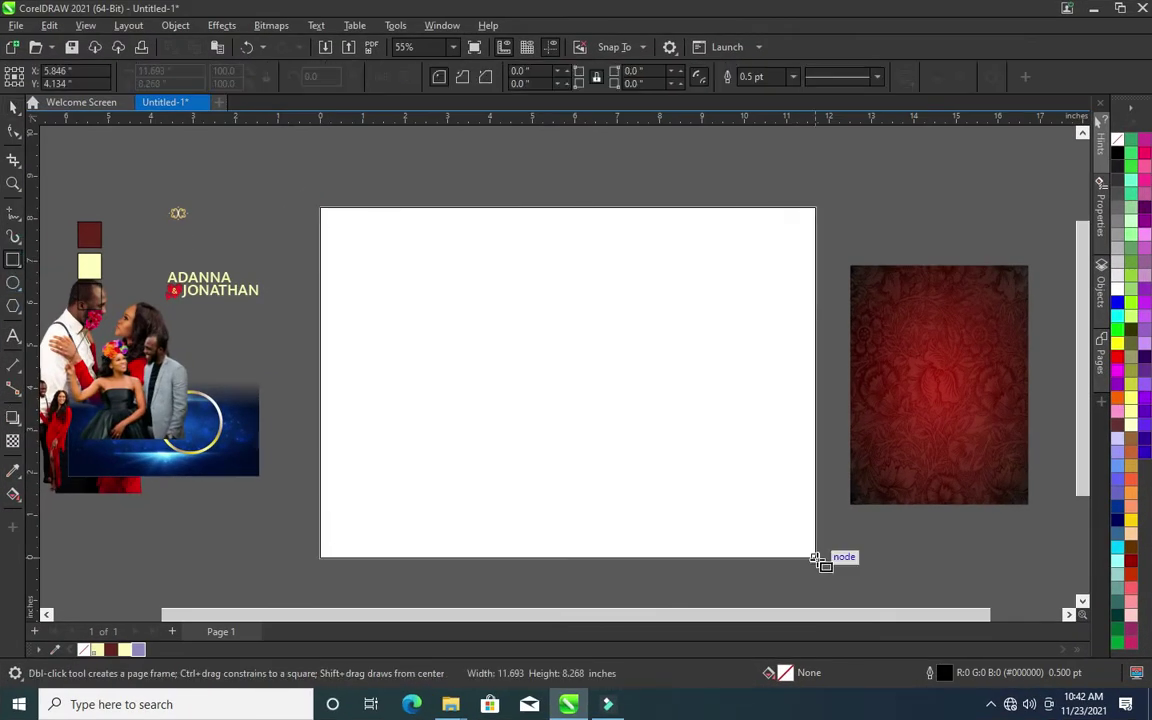
{"action": "left_click", "coordinate": [13, 129]}
{"action": "left_click", "coordinate": [13, 106]}
{"action": "left_click", "coordinate": [478, 288]}
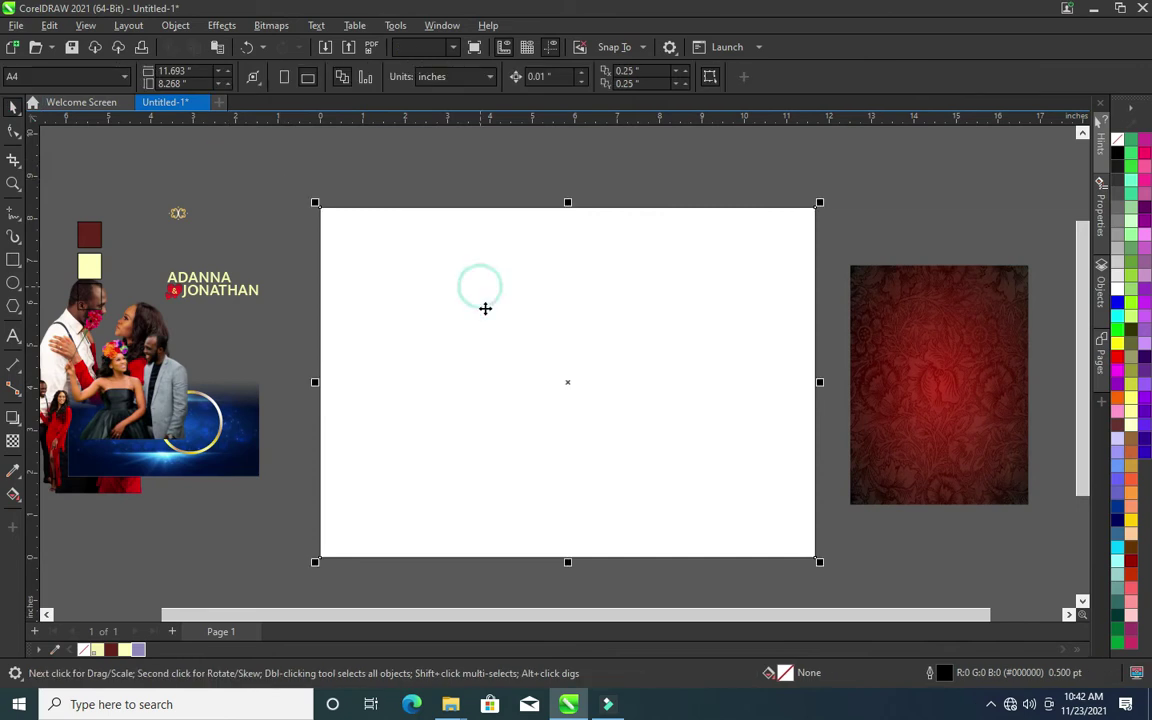
{"action": "scroll", "coordinate": [485, 290], "scroll_direction": "up", "scroll_amount": 1}
Place a vertical guideline at the page's horizontal centre
{"action": "left_click_drag", "start_coordinate": [33, 372], "coordinate": [508, 442]}
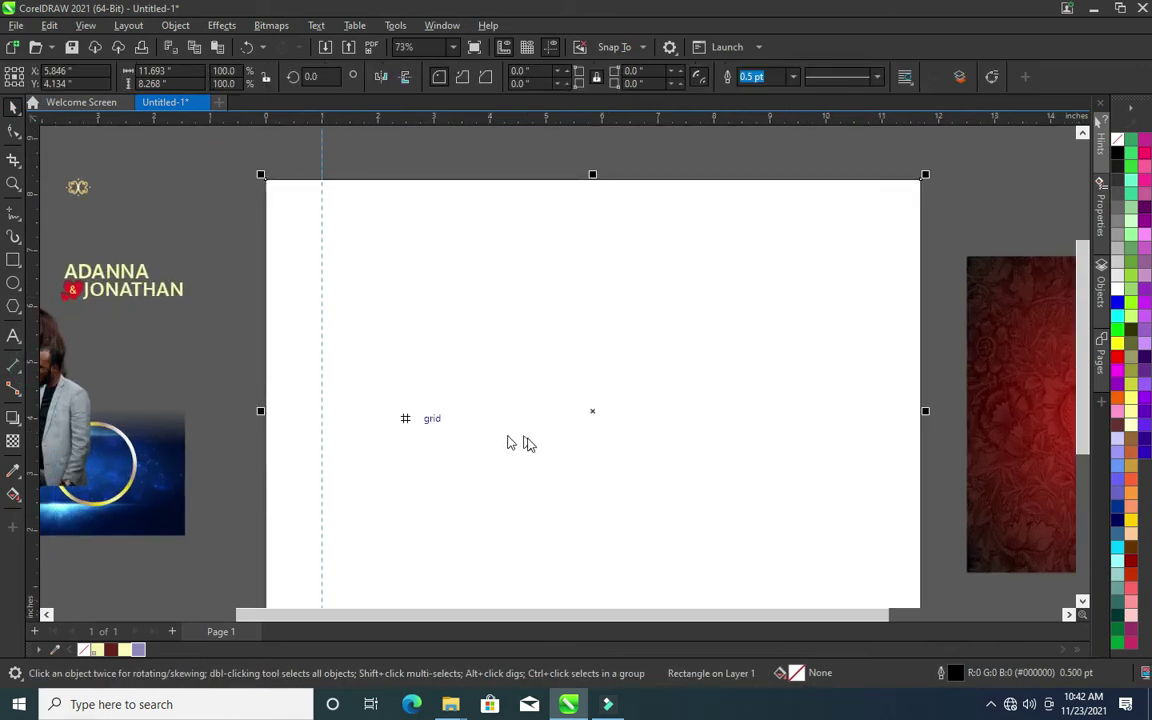
{"action": "left_click_drag", "start_coordinate": [593, 412], "coordinate": [593, 412]}
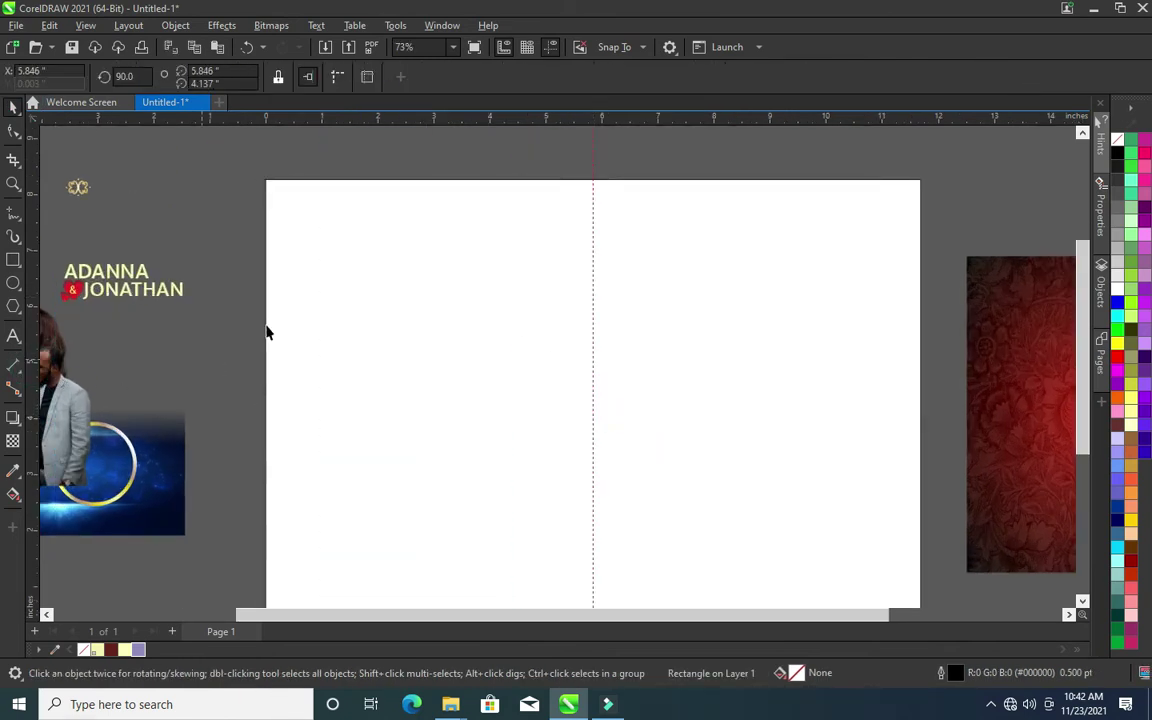
{"action": "scroll", "coordinate": [620, 250], "scroll_direction": "down", "scroll_amount": 1}
Shrink the page rectangle's width so it ends at the centre guideline
{"action": "left_click", "coordinate": [460, 379]}
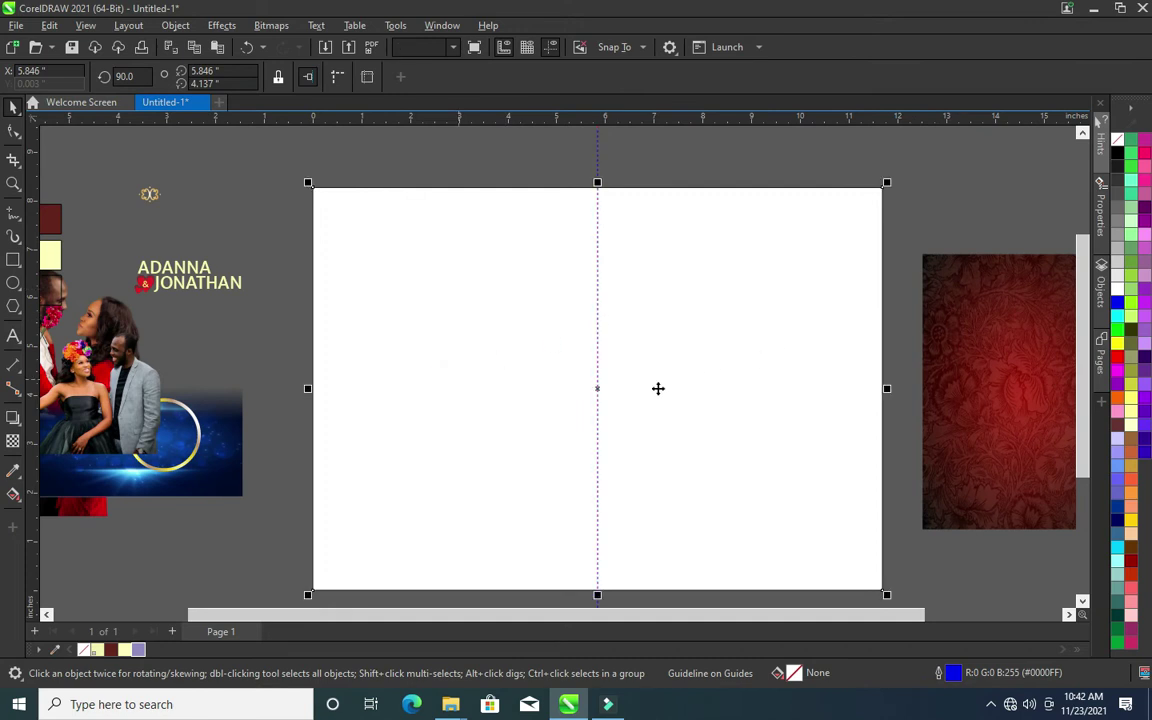
{"action": "scroll", "coordinate": [670, 392], "scroll_direction": "up", "scroll_amount": 1}
{"action": "left_click_drag", "start_coordinate": [922, 392], "coordinate": [591, 398]}
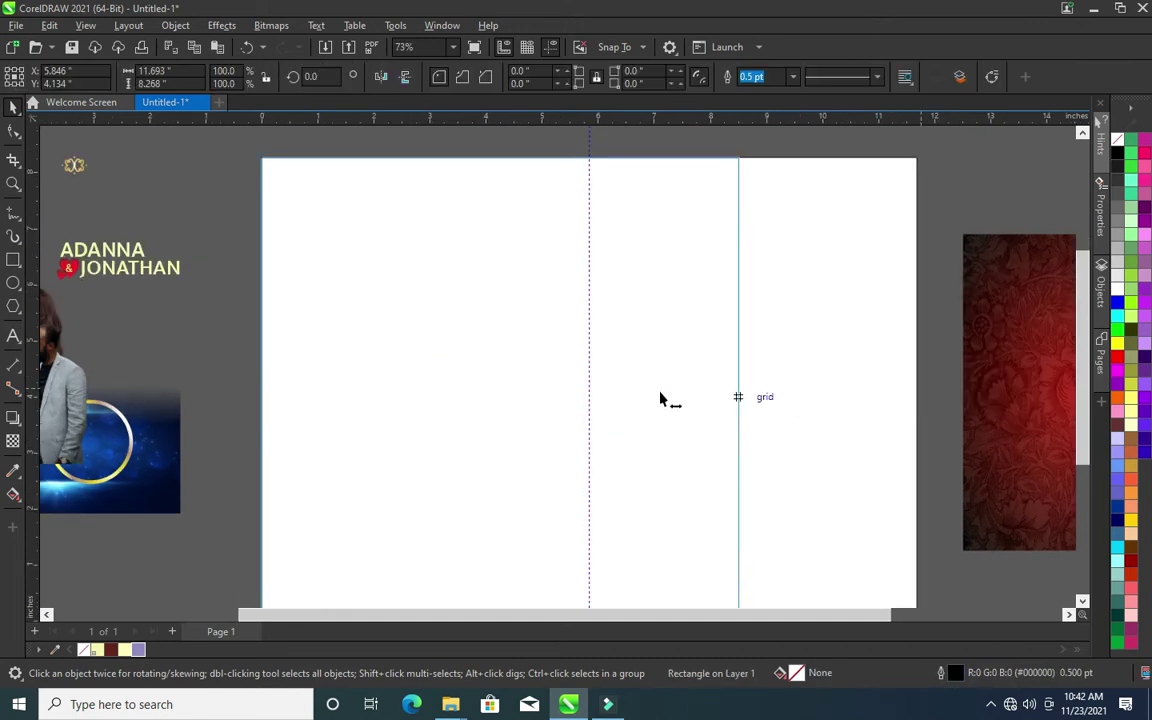
{"action": "left_click_drag", "start_coordinate": [590, 399], "coordinate": [590, 398]}
{"action": "left_click", "coordinate": [709, 385]}
Mirror a copy so two 5.846-inch panels sit either side of the guideline
{"action": "left_click_drag", "start_coordinate": [257, 392], "coordinate": [588, 422]}
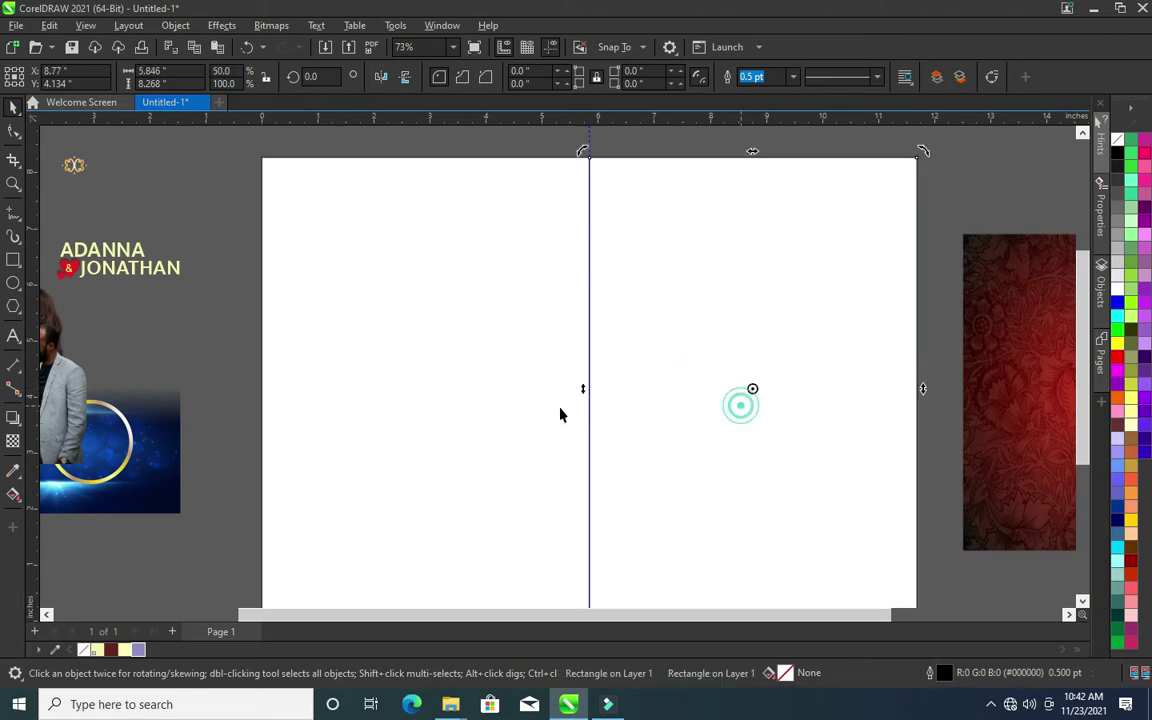
{"action": "left_click_drag", "start_coordinate": [738, 404], "coordinate": [436, 368]}
{"action": "scroll", "coordinate": [658, 352], "scroll_direction": "down", "scroll_amount": 1}
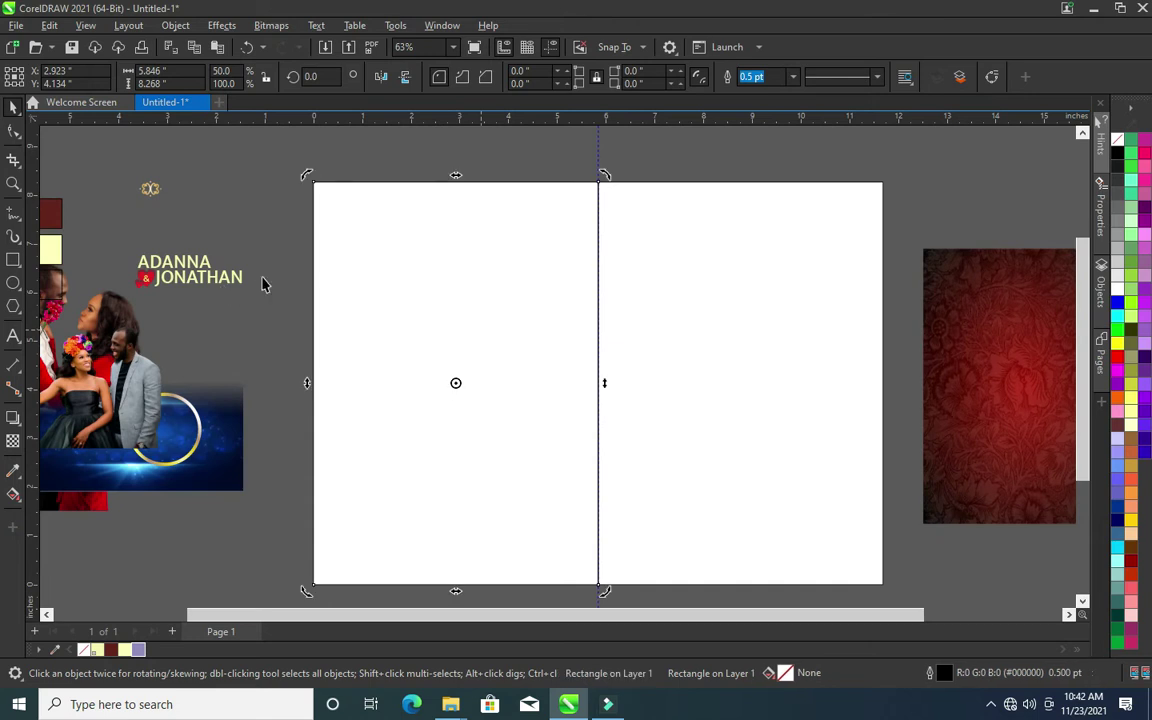
{"action": "left_click", "coordinate": [262, 283]}
{"action": "scroll", "coordinate": [406, 221], "scroll_direction": "up", "scroll_amount": 1}
{"action": "scroll", "coordinate": [321, 170], "scroll_direction": "up", "scroll_amount": 1}
{"action": "scroll", "coordinate": [315, 158], "scroll_direction": "up", "scroll_amount": 2}
{"action": "scroll", "coordinate": [222, 172], "scroll_direction": "up", "scroll_amount": 3}
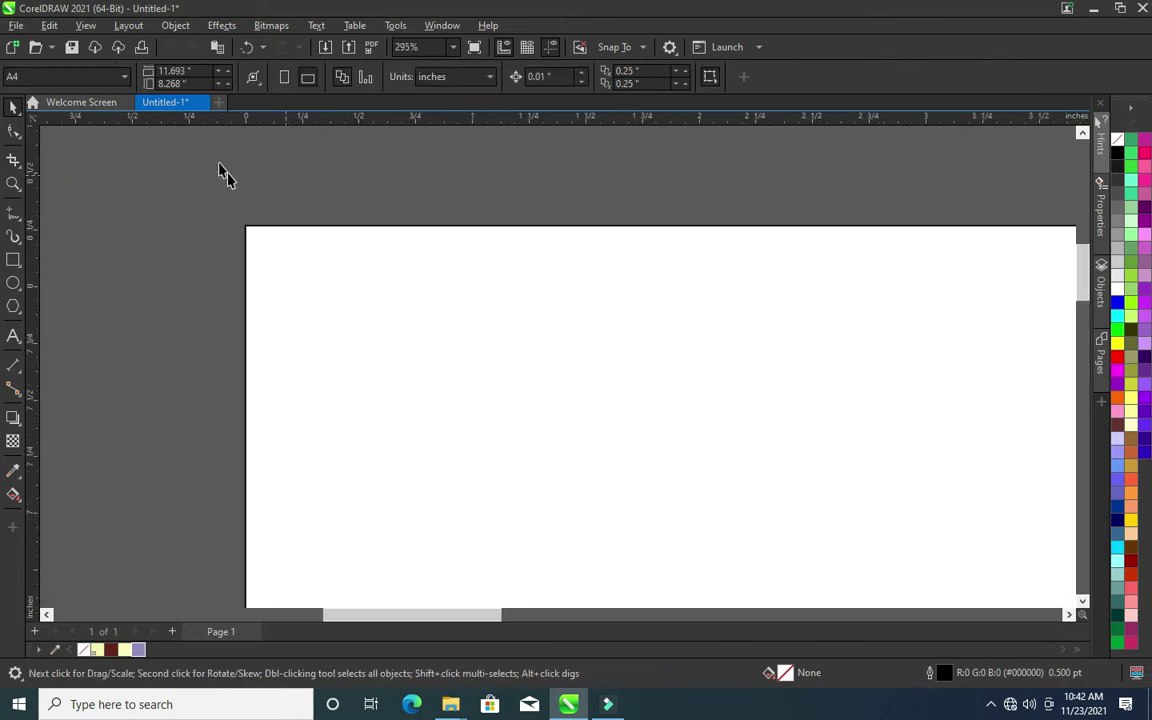
Draw a 0.5-inch square and align it to the page's top-left corner
{"action": "left_click", "coordinate": [13, 259]}
{"action": "left_click_drag", "start_coordinate": [127, 252], "coordinate": [190, 309]}
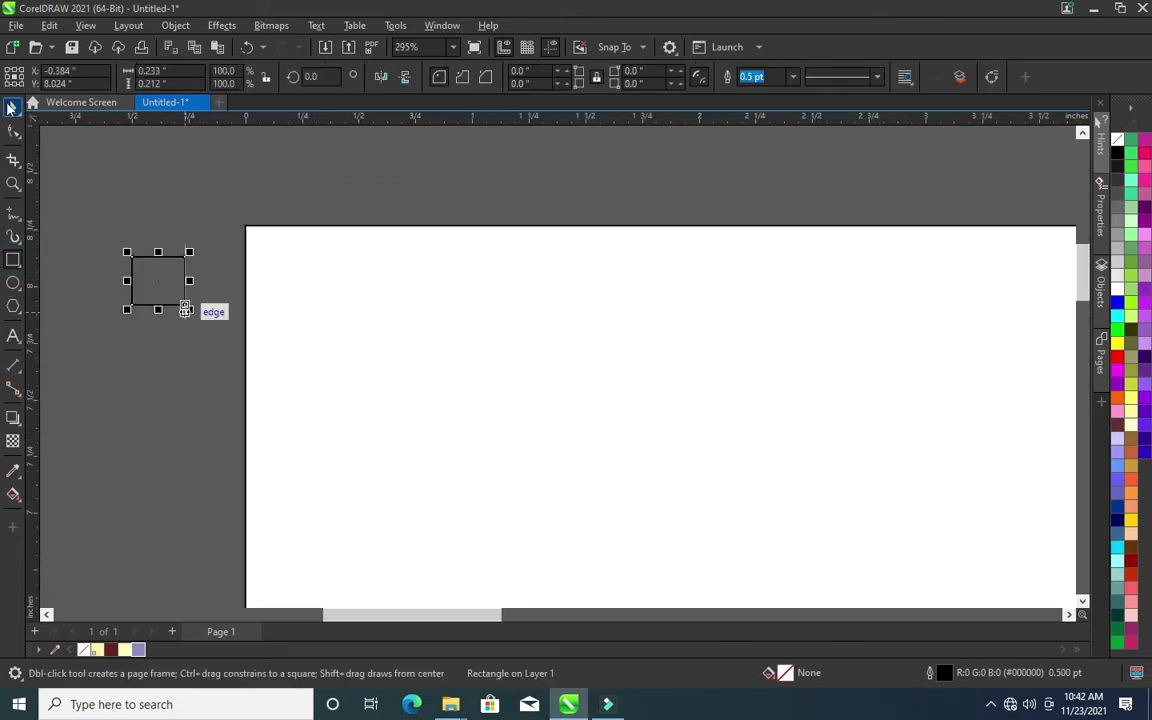
{"action": "key", "text": "space"}
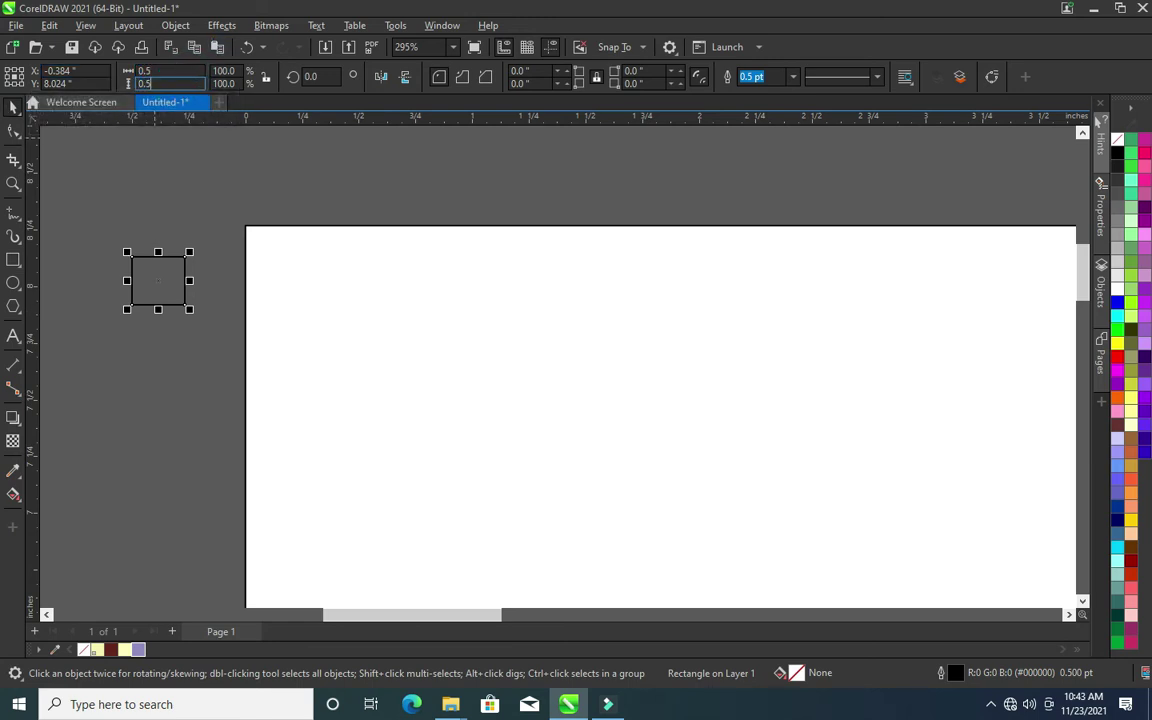
{"action": "key", "text": "Return"}
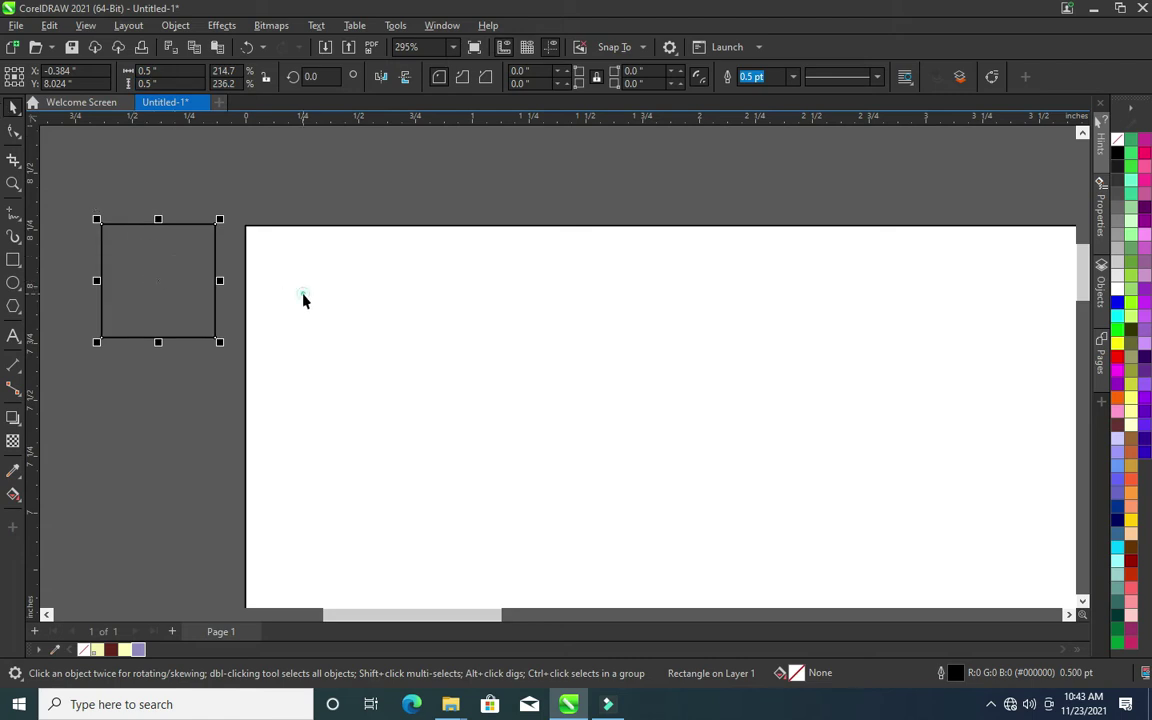
{"action": "left_click", "coordinate": [303, 296], "text": "shift"}
{"action": "key", "text": "l"}
Add guidelines along the square's edges, 0.5 inch from the top and left
{"action": "left_click", "coordinate": [215, 145]}
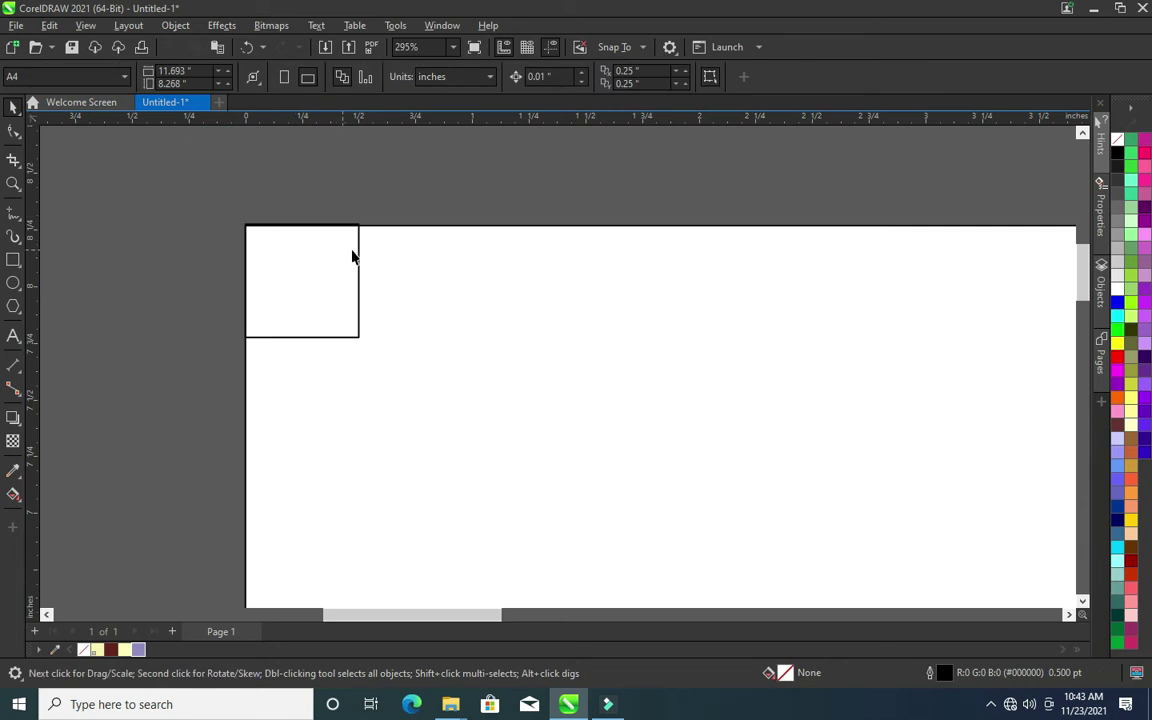
{"action": "scroll", "coordinate": [348, 250], "scroll_direction": "up", "scroll_amount": 3}
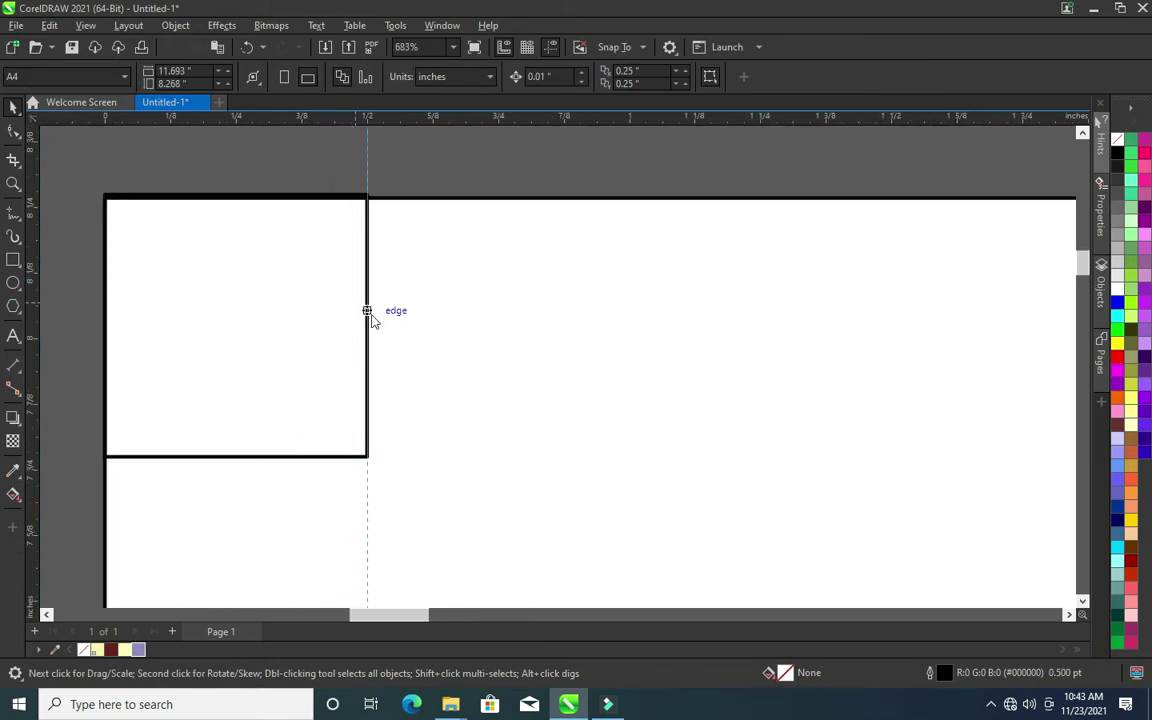
{"action": "left_click_drag", "start_coordinate": [321, 117], "coordinate": [295, 464]}
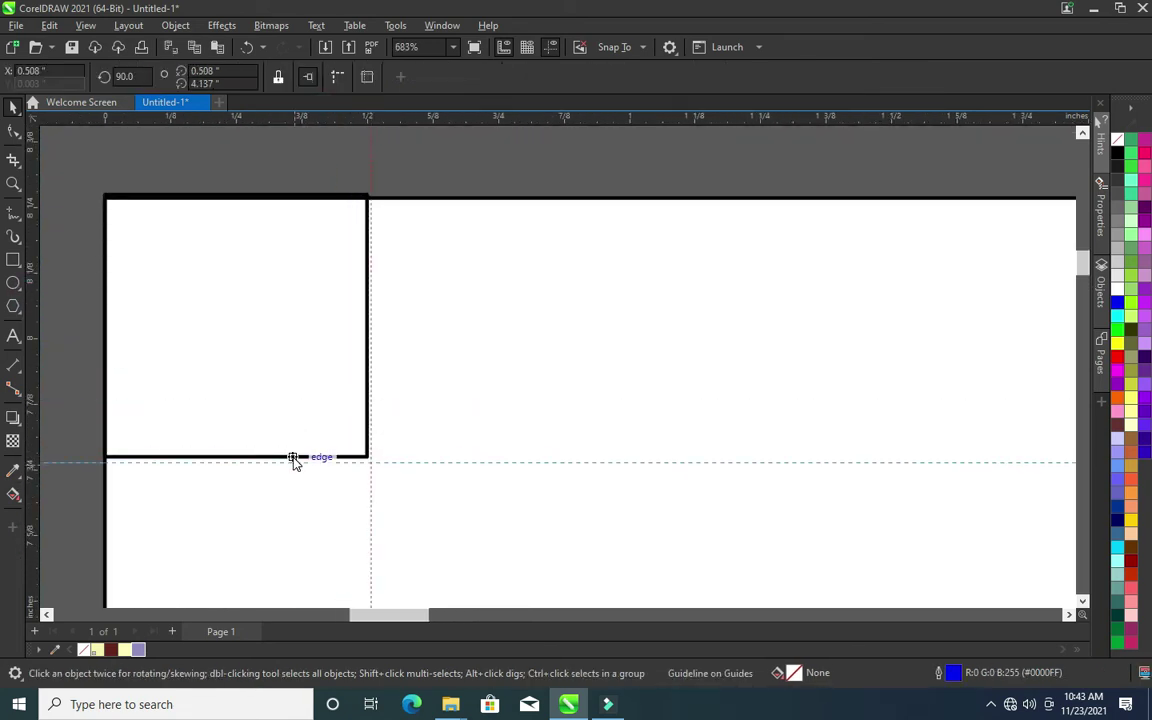
{"action": "scroll", "coordinate": [339, 342], "scroll_direction": "down", "scroll_amount": 3}
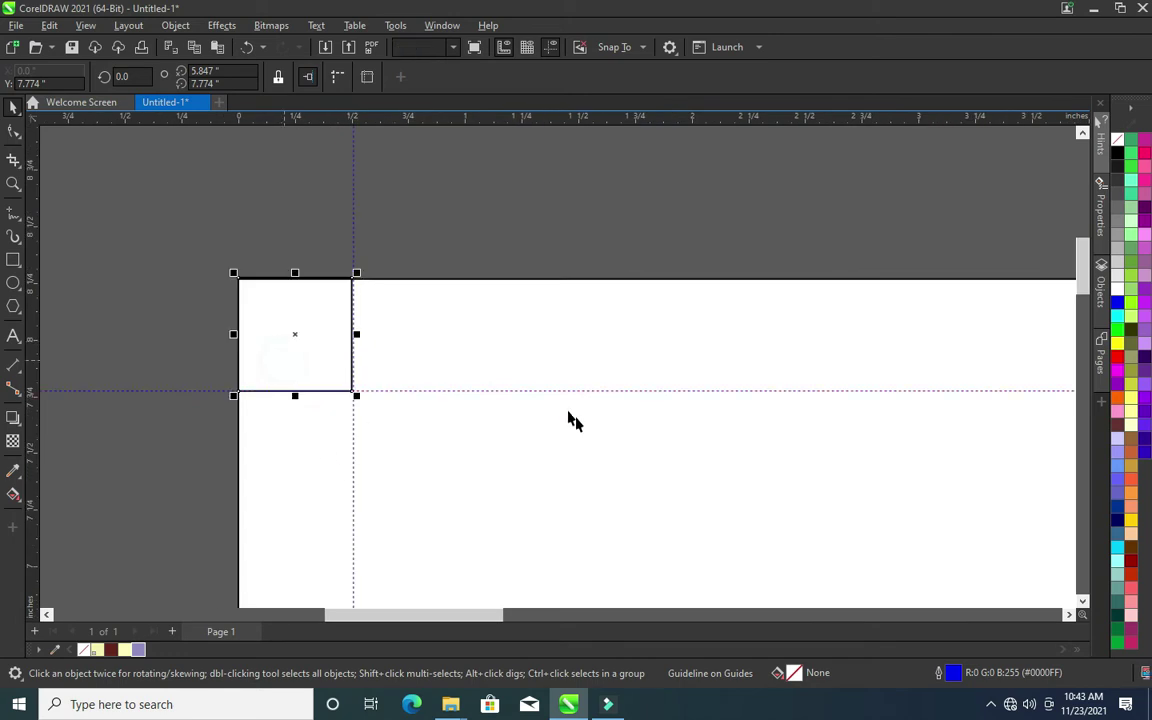
{"action": "left_click", "coordinate": [547, 451], "text": "shift"}
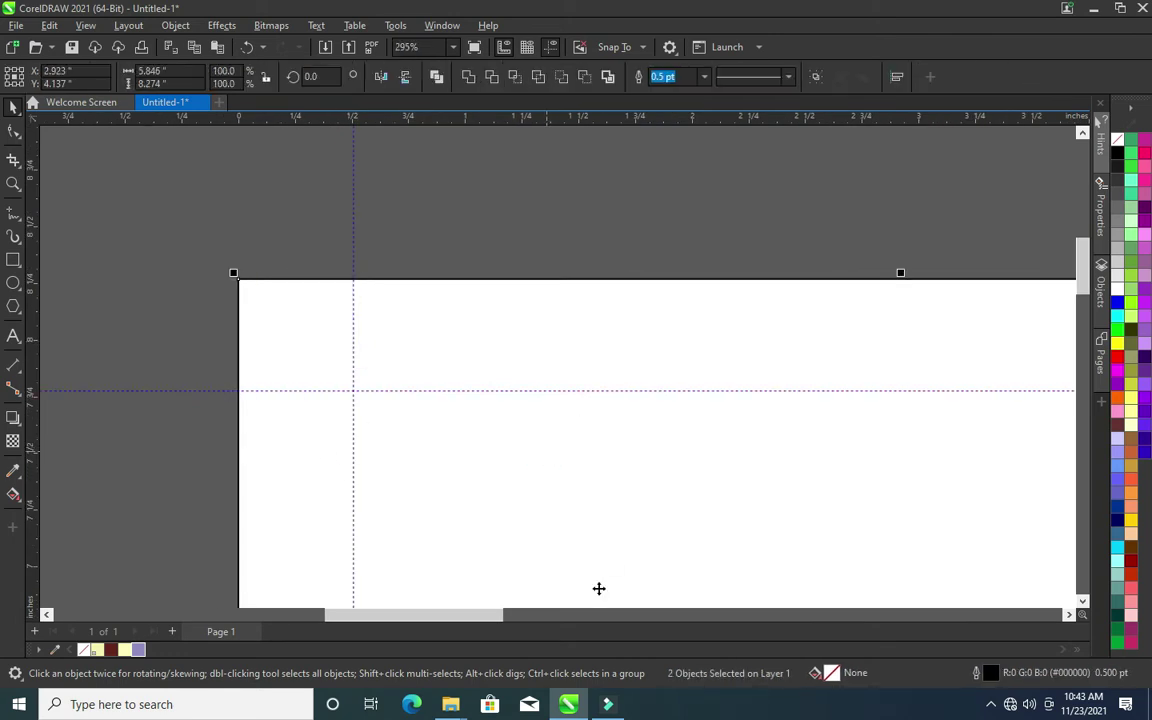
{"action": "scroll", "coordinate": [606, 565], "scroll_direction": "up", "scroll_amount": 3}
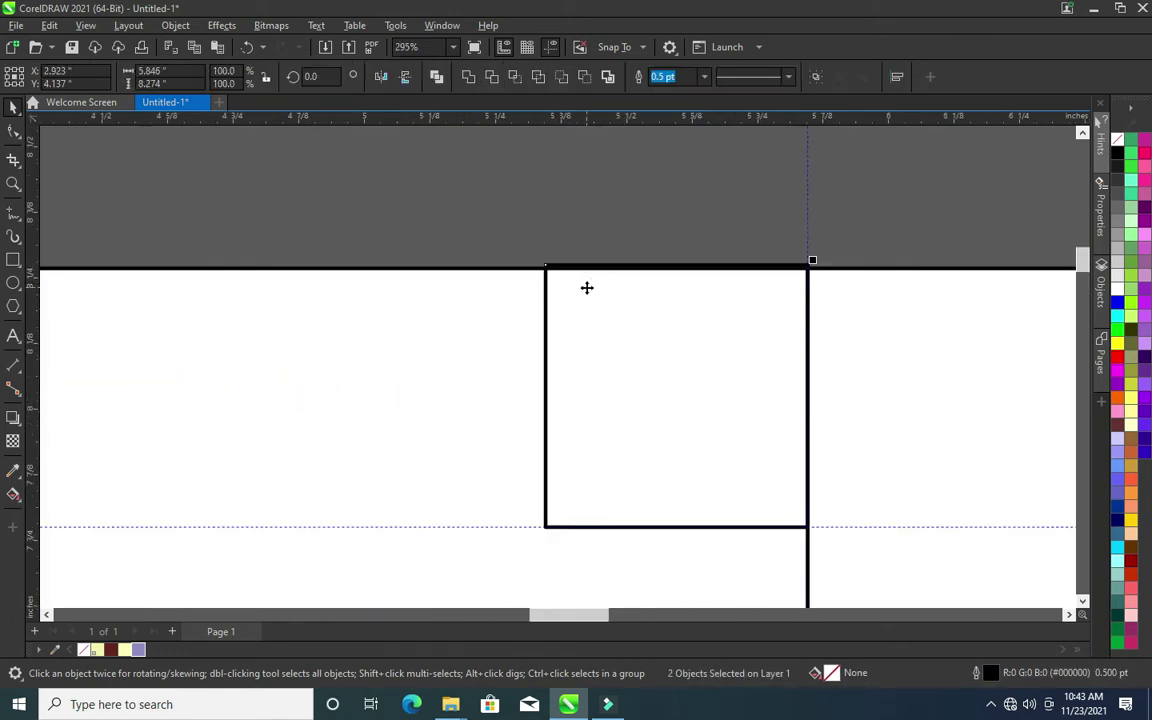
Move the 0.5-inch square just right of the centre guideline
{"action": "scroll", "coordinate": [587, 288], "scroll_direction": "up", "scroll_amount": 2}
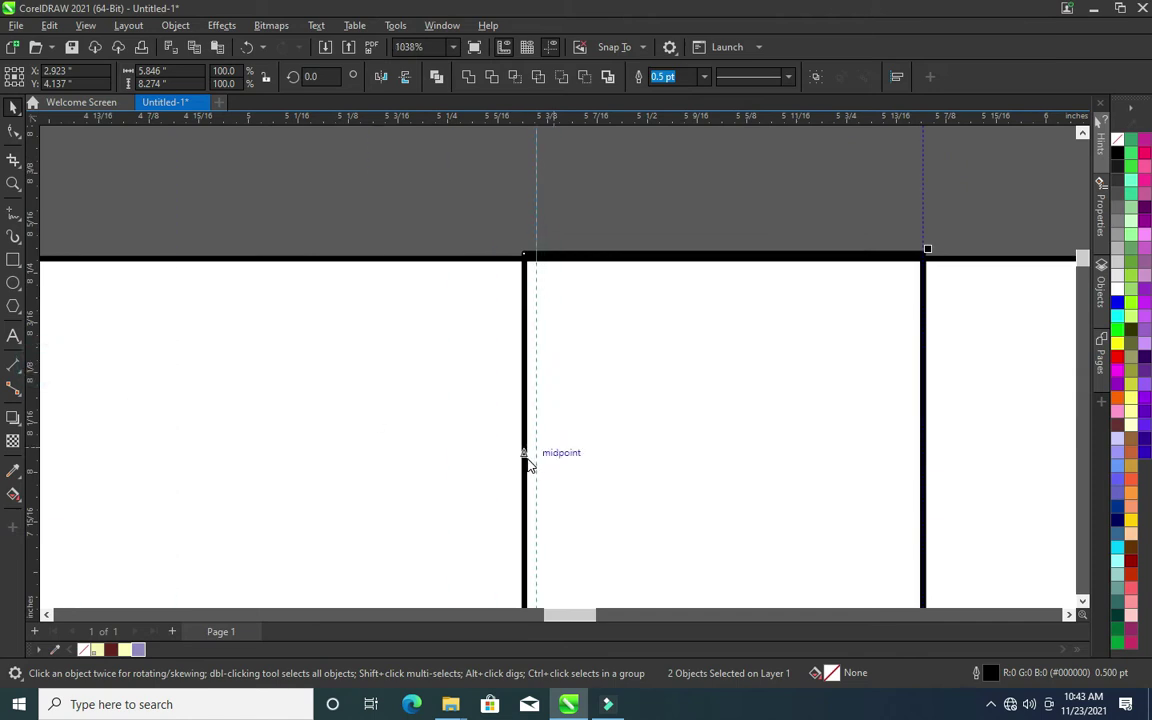
{"action": "left_click", "coordinate": [533, 462]}
{"action": "scroll", "coordinate": [612, 306], "scroll_direction": "down", "scroll_amount": 7}
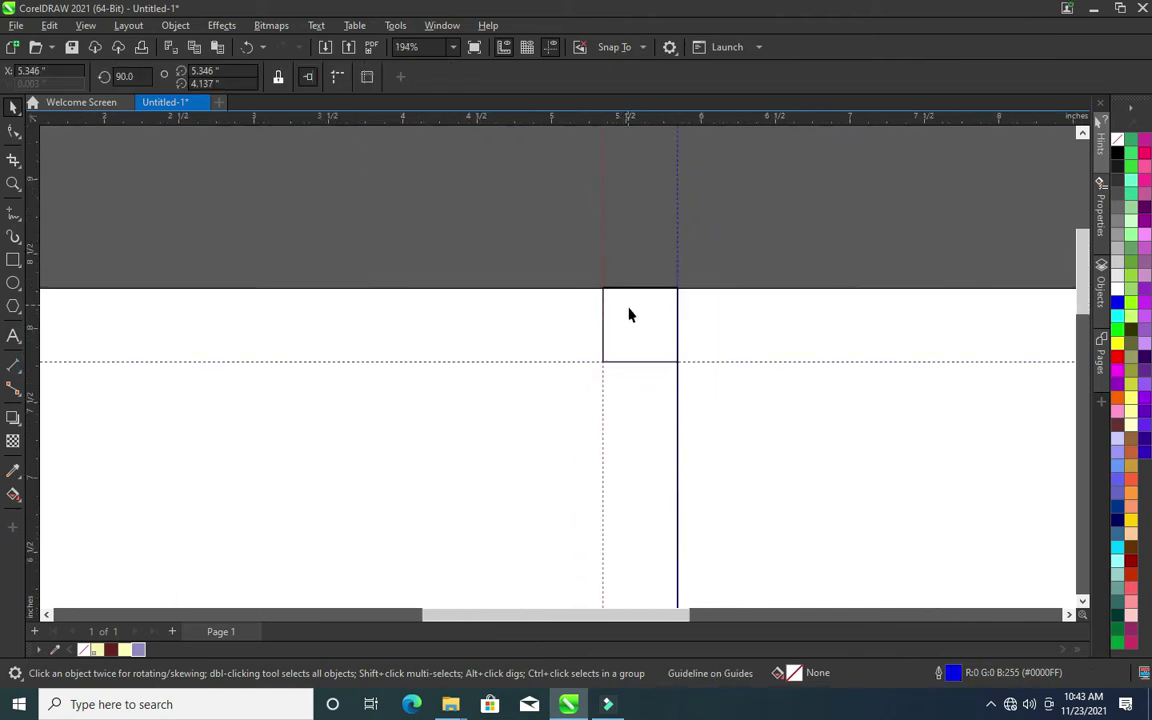
{"action": "scroll", "coordinate": [629, 315], "scroll_direction": "down", "scroll_amount": 2}
{"action": "scroll", "coordinate": [736, 334], "scroll_direction": "up", "scroll_amount": 5}
{"action": "scroll", "coordinate": [720, 316], "scroll_direction": "up", "scroll_amount": 1}
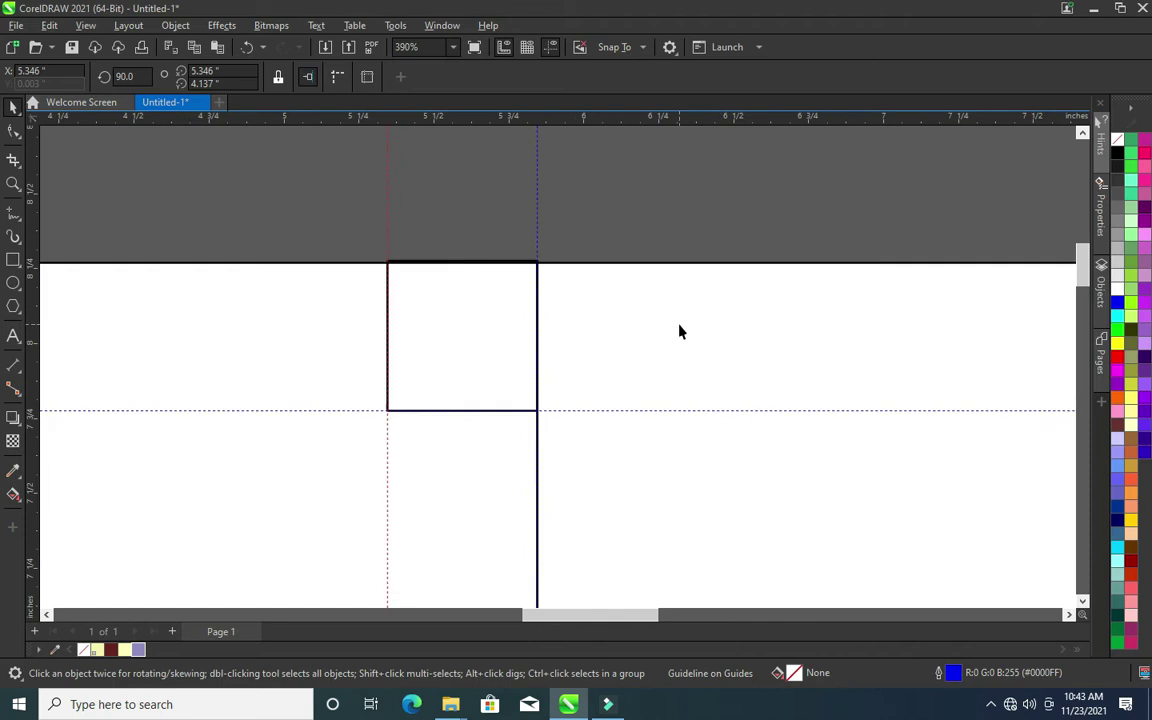
{"action": "left_click", "coordinate": [519, 355]}
{"action": "key", "text": "ctrl+a"}
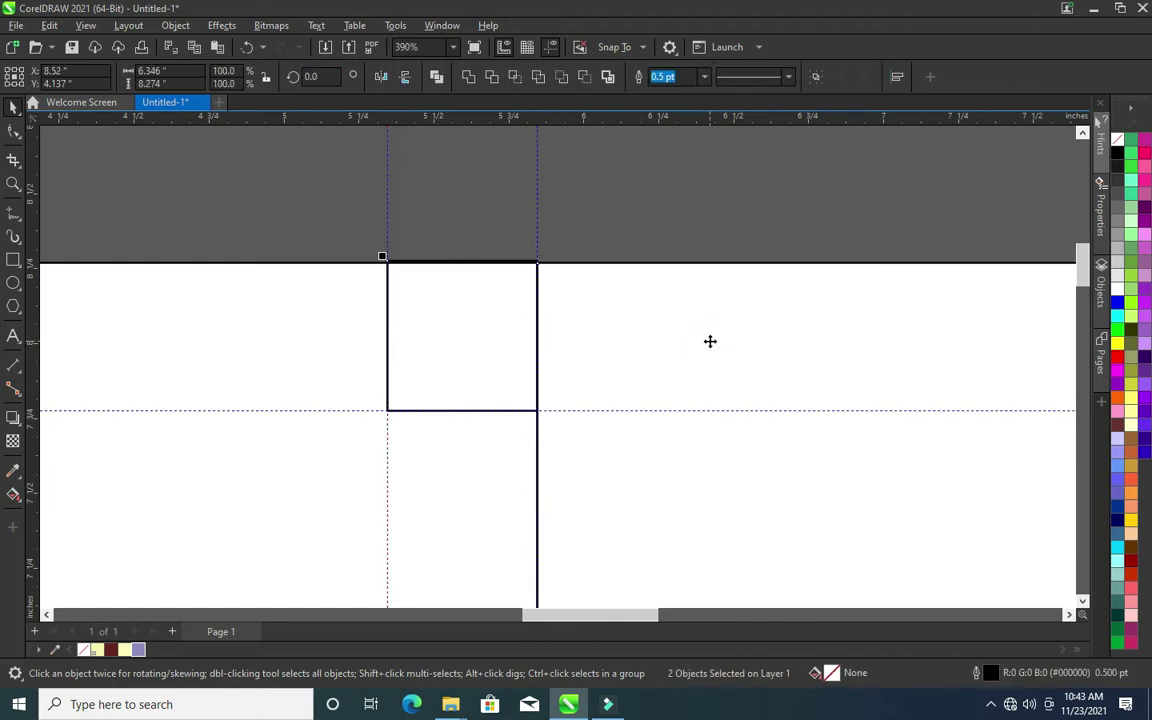
{"action": "left_click_drag", "start_coordinate": [451, 283], "coordinate": [601, 283]}
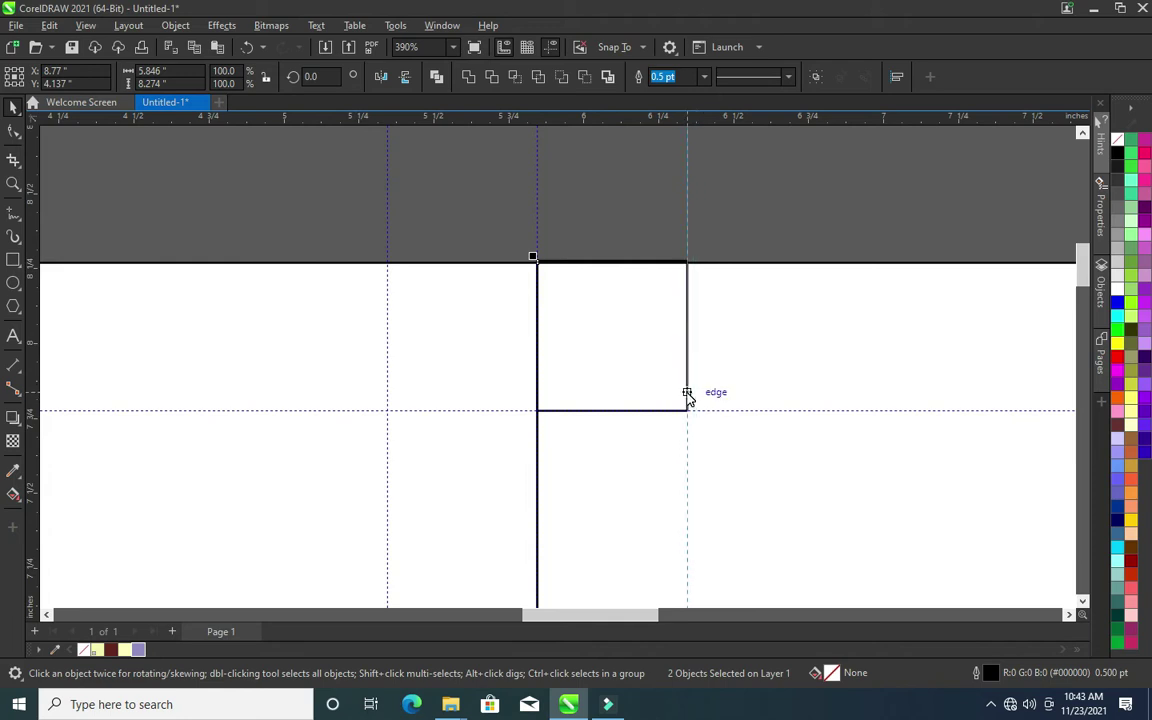
Align the square to the page's right edge and snap a vertical guideline to it
{"action": "left_click", "coordinate": [687, 395]}
{"action": "left_click", "coordinate": [633, 356]}
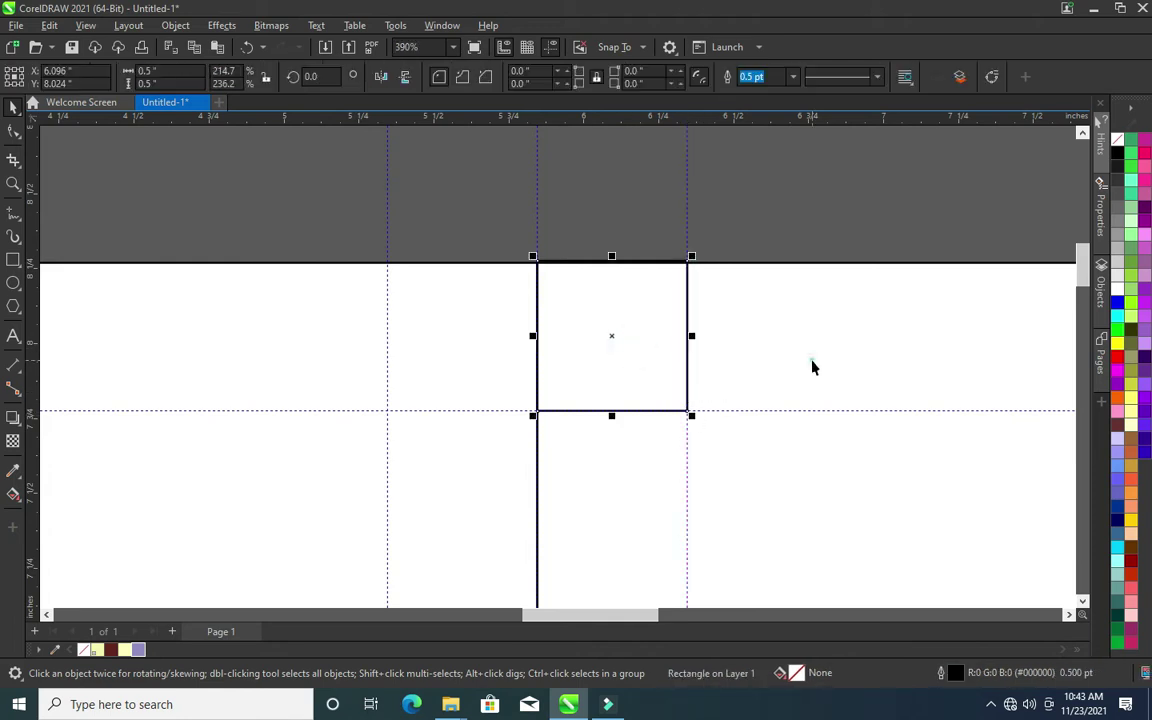
{"action": "key", "text": "ctrl+a"}
{"action": "left_click_drag", "start_coordinate": [586, 615], "coordinate": [774, 615]}
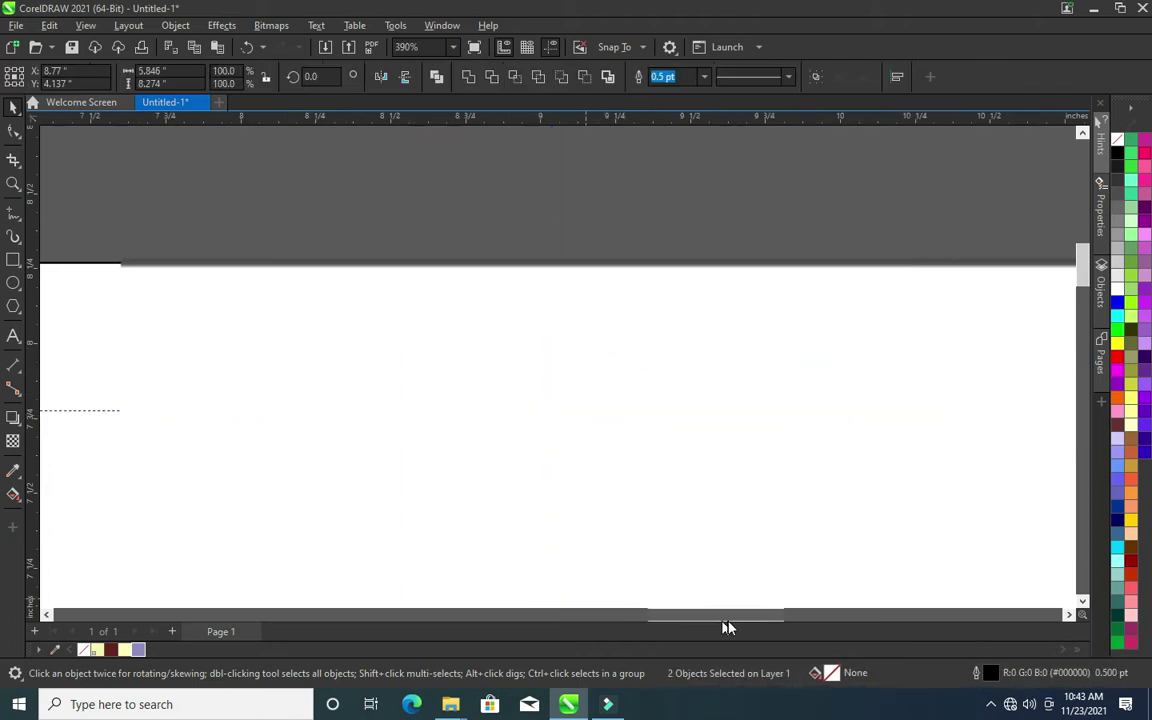
{"action": "scroll", "coordinate": [818, 316], "scroll_direction": "up", "scroll_amount": 2}
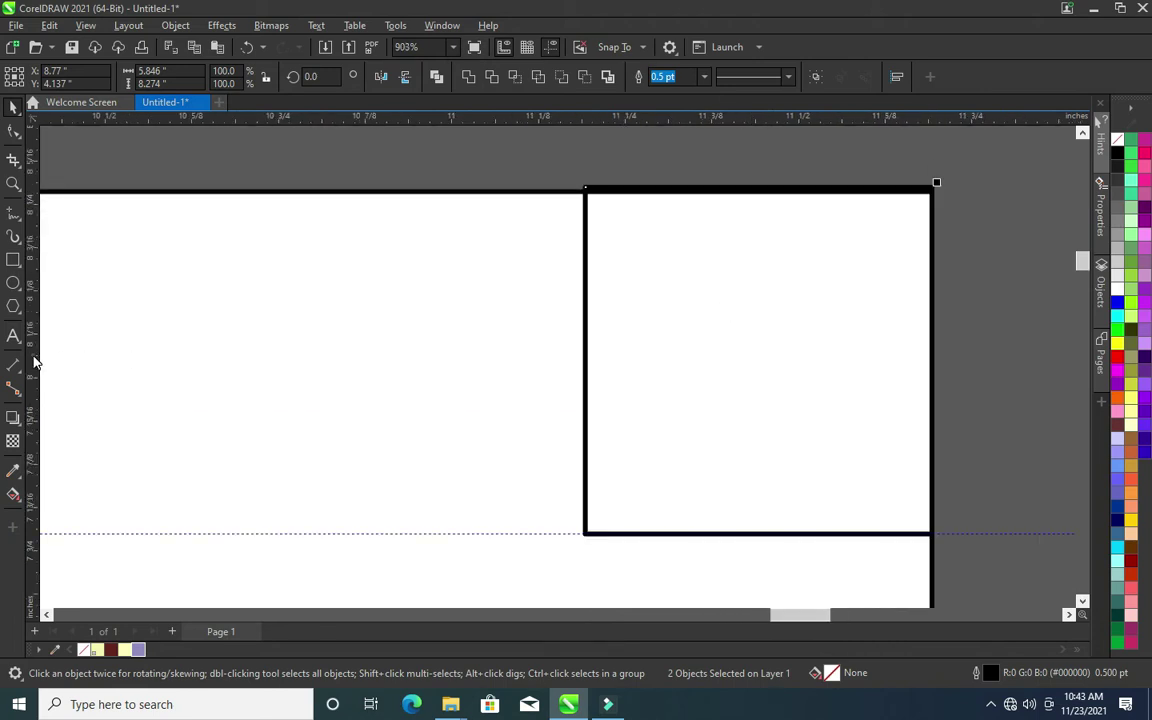
{"action": "left_click", "coordinate": [580, 371]}
{"action": "scroll", "coordinate": [761, 265], "scroll_direction": "down", "scroll_amount": 2}
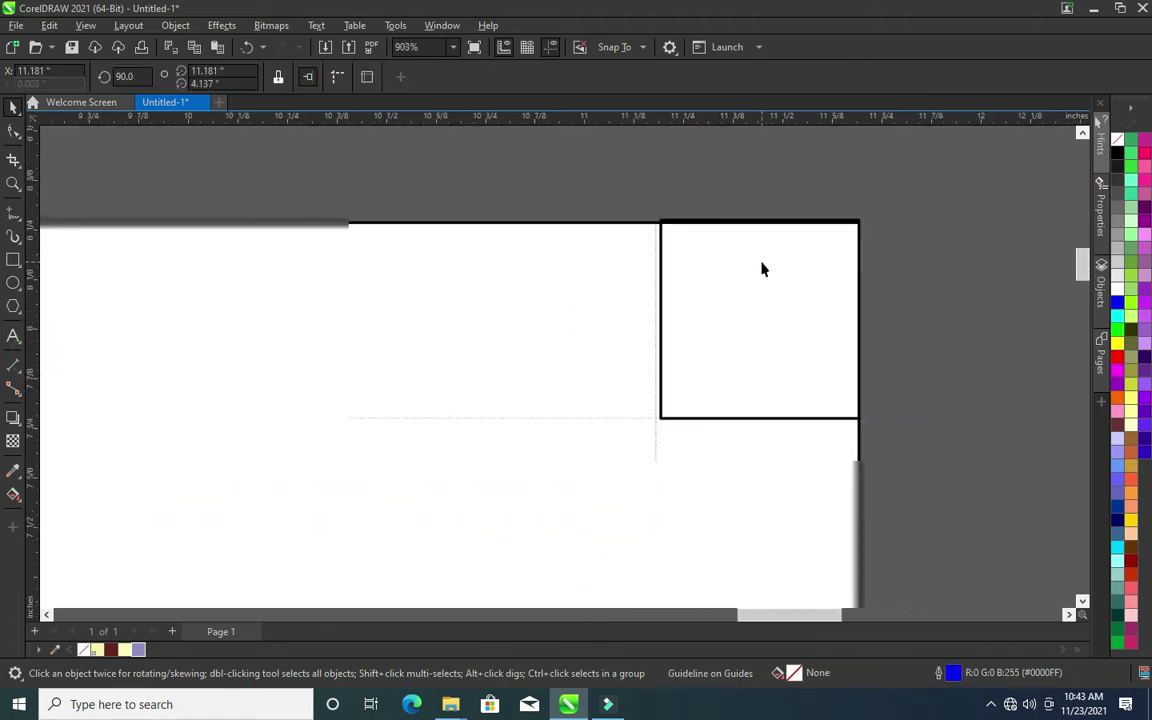
{"action": "scroll", "coordinate": [686, 239], "scroll_direction": "up", "scroll_amount": 3}
{"action": "scroll", "coordinate": [600, 190], "scroll_direction": "up", "scroll_amount": 1}
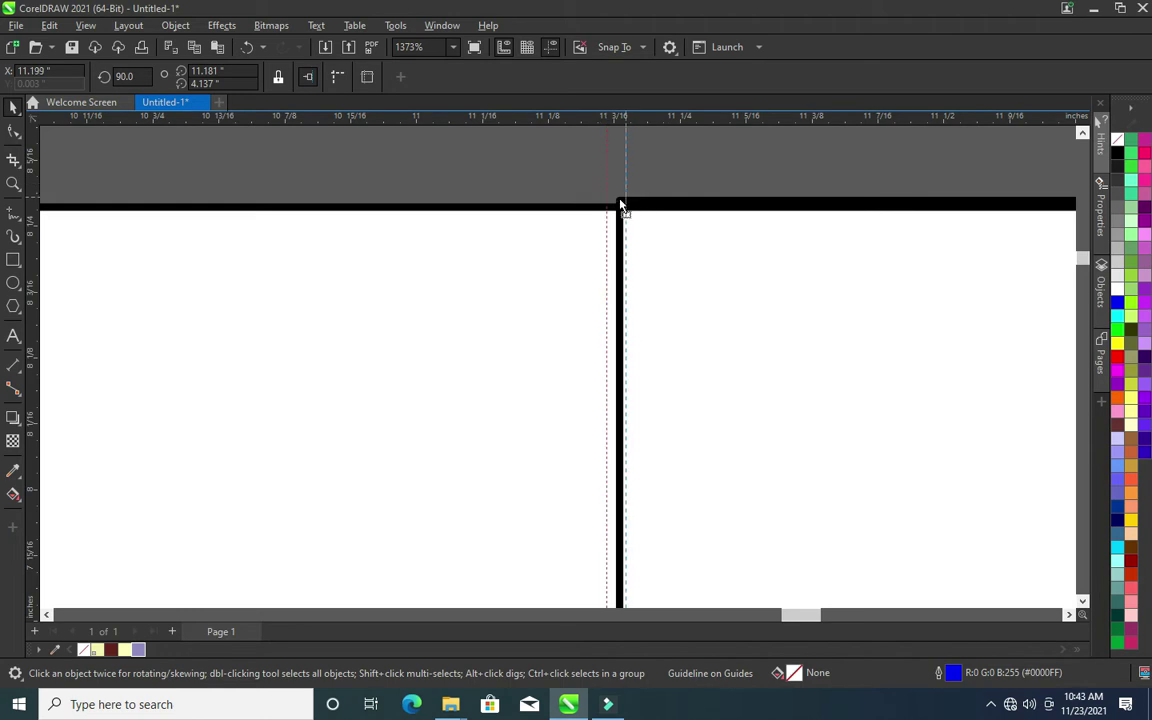
{"action": "left_click_drag", "start_coordinate": [620, 204], "coordinate": [620, 202]}
Marquee-select the top-right and bottom-right corner squares to clear them away
{"action": "scroll", "coordinate": [620, 202], "scroll_direction": "down", "scroll_amount": 3}
{"action": "scroll", "coordinate": [717, 206], "scroll_direction": "down", "scroll_amount": 2}
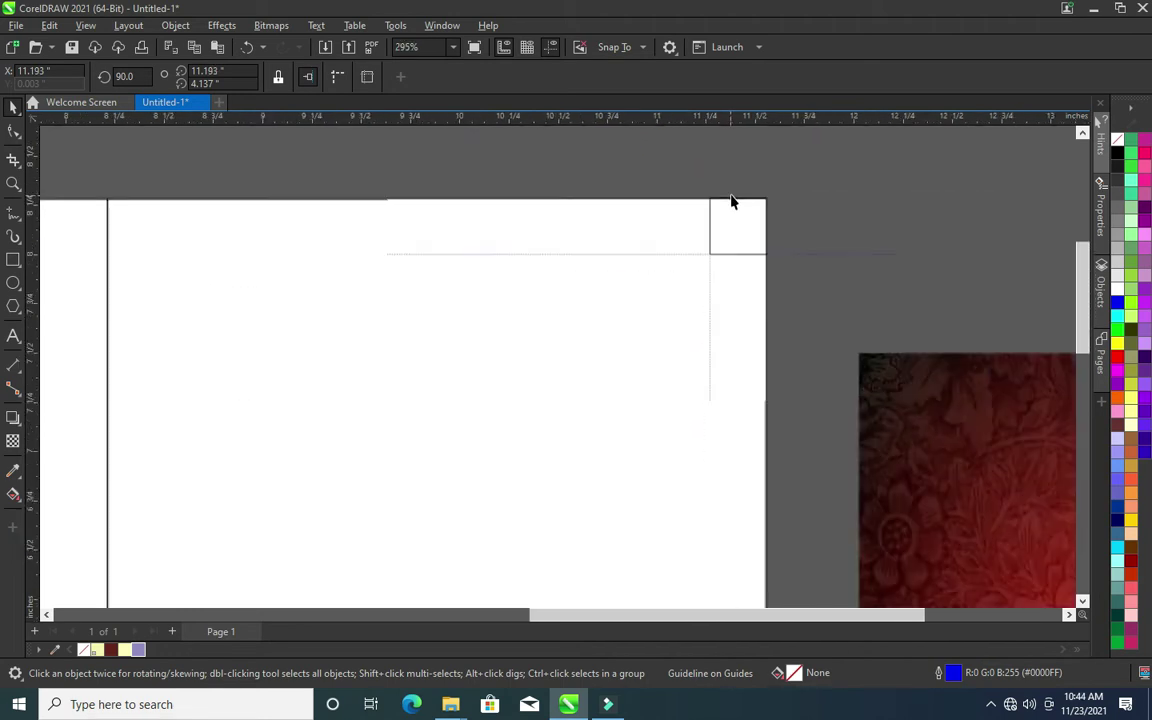
{"action": "scroll", "coordinate": [733, 198], "scroll_direction": "down", "scroll_amount": 2}
{"action": "scroll", "coordinate": [740, 195], "scroll_direction": "down", "scroll_amount": 1}
{"action": "left_click_drag", "start_coordinate": [765, 222], "coordinate": [760, 226]}
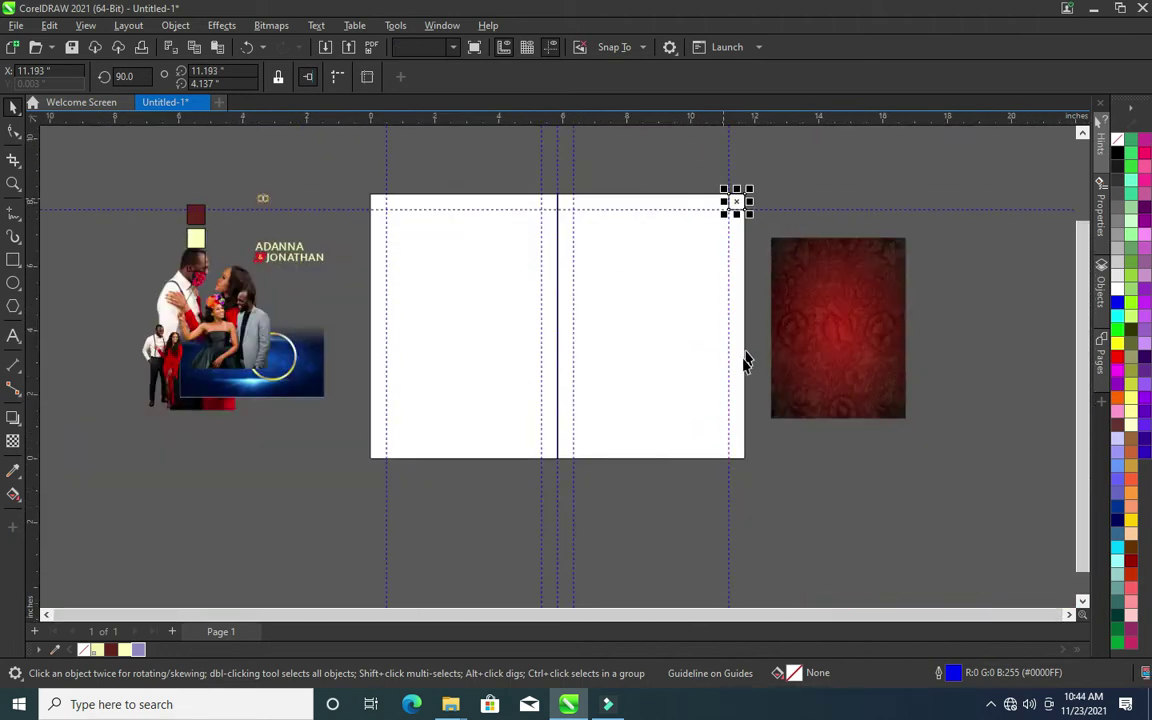
{"action": "left_click", "coordinate": [696, 410], "text": "shift"}
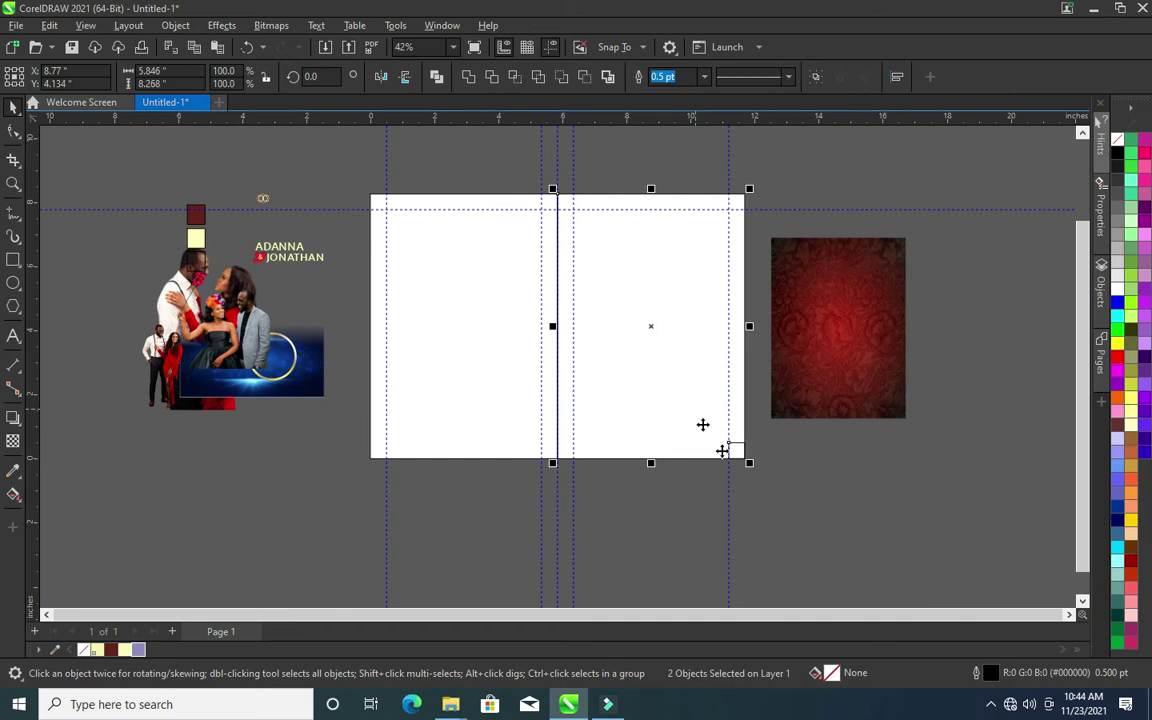
{"action": "scroll", "coordinate": [722, 450], "scroll_direction": "up", "scroll_amount": 1}
{"action": "scroll", "coordinate": [715, 452], "scroll_direction": "up", "scroll_amount": 2}
{"action": "scroll", "coordinate": [727, 424], "scroll_direction": "up", "scroll_amount": 3}
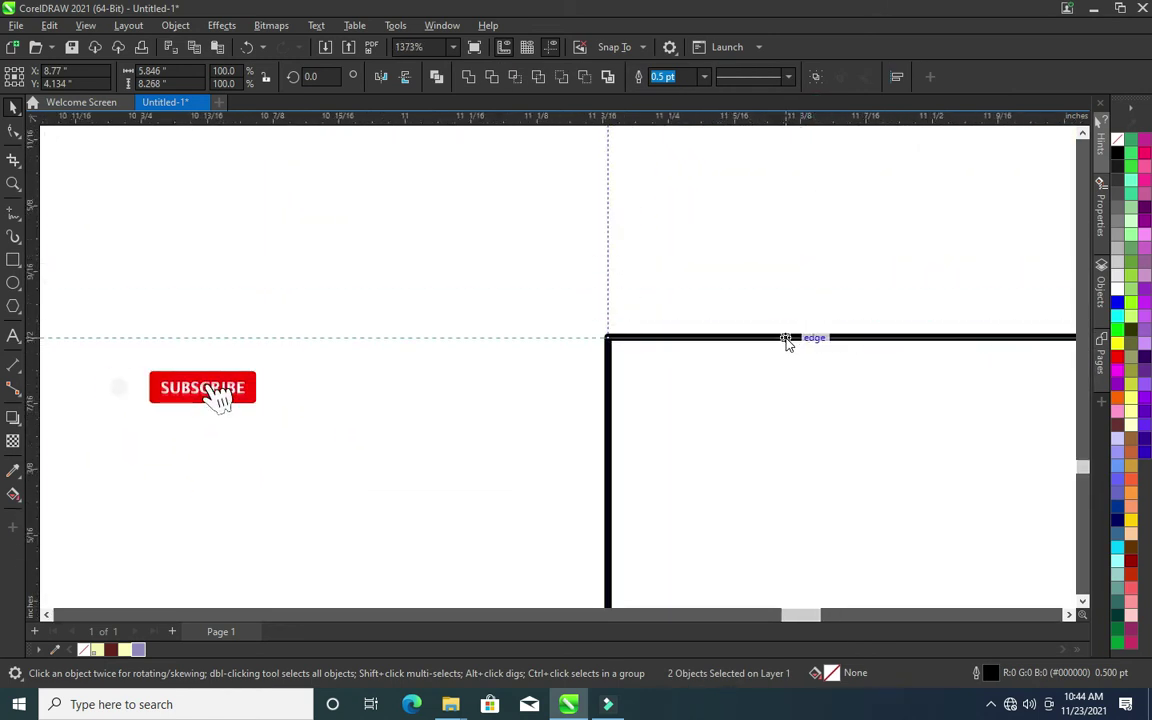
{"action": "scroll", "coordinate": [784, 334], "scroll_direction": "down", "scroll_amount": 2}
{"action": "scroll", "coordinate": [870, 328], "scroll_direction": "down", "scroll_amount": 2}
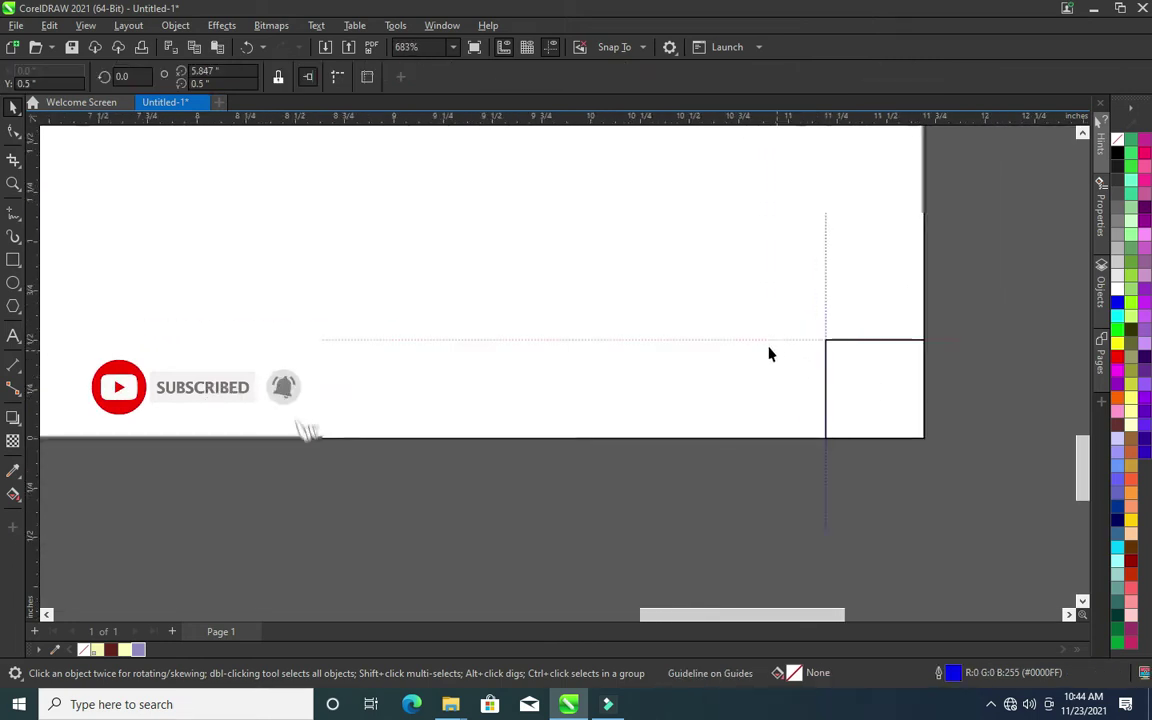
{"action": "scroll", "coordinate": [670, 337], "scroll_direction": "down", "scroll_amount": 1}
{"action": "scroll", "coordinate": [545, 334], "scroll_direction": "down", "scroll_amount": 1}
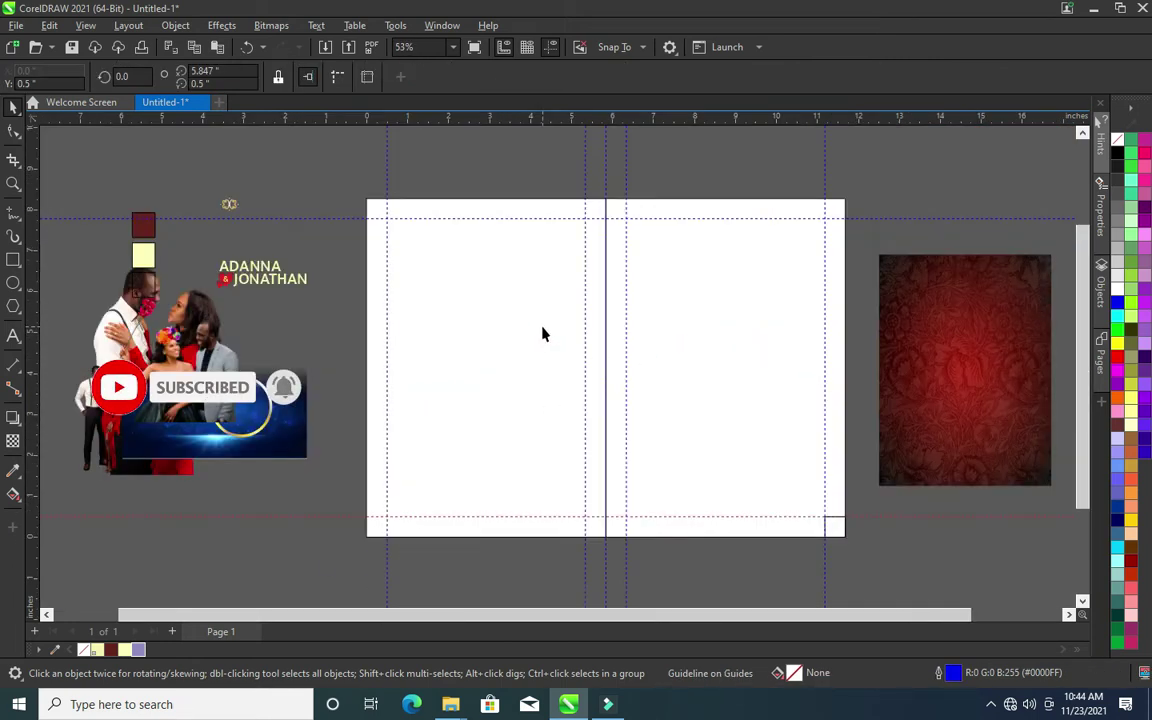
{"action": "left_click_drag", "start_coordinate": [890, 553], "coordinate": [746, 489]}
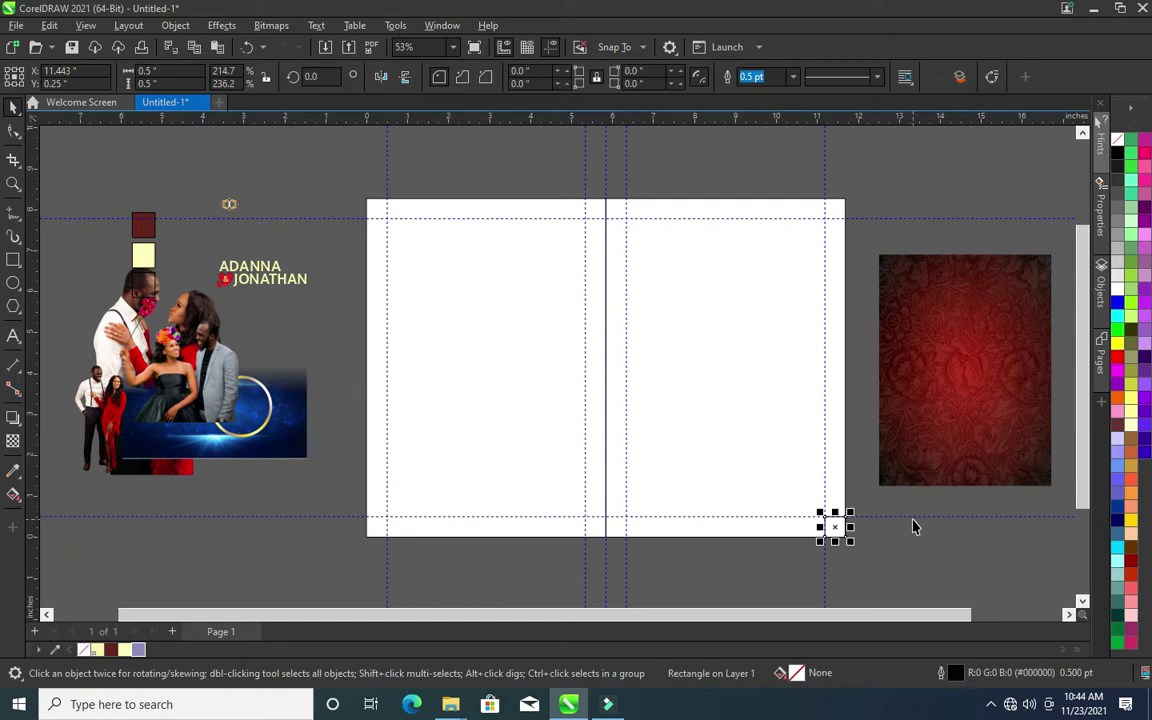
{"action": "left_click", "coordinate": [912, 519]}
{"action": "scroll", "coordinate": [658, 347], "scroll_direction": "up", "scroll_amount": 1}
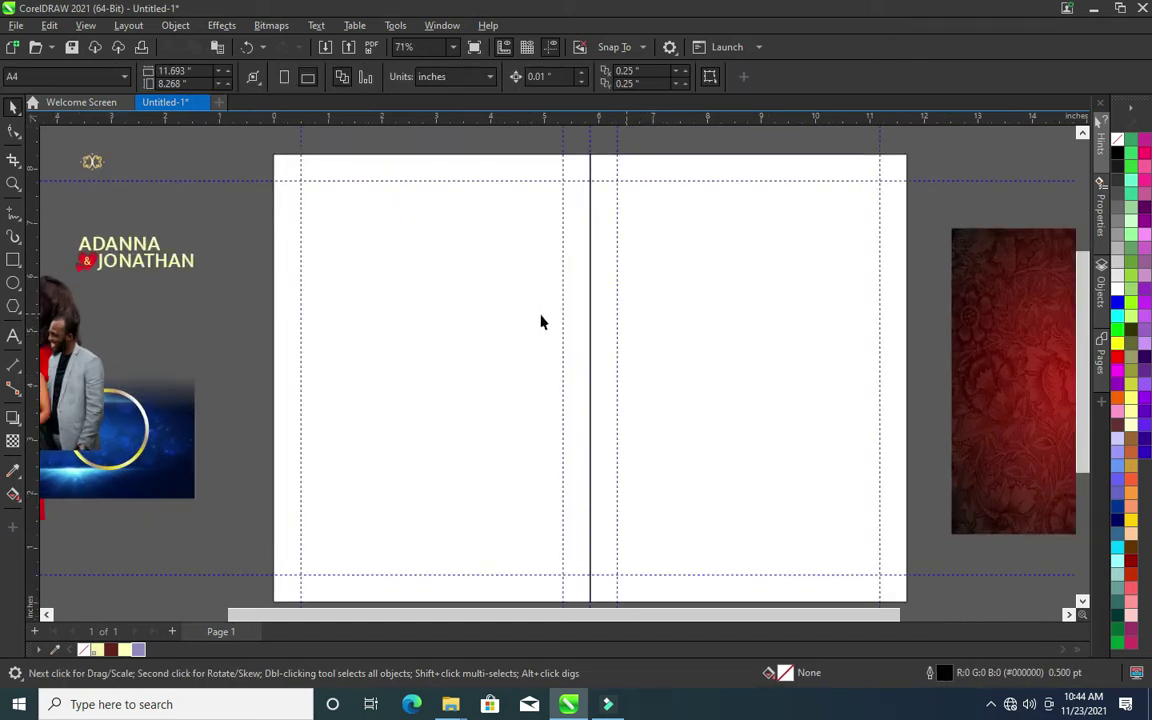
{"action": "scroll", "coordinate": [460, 311], "scroll_direction": "down", "scroll_amount": 1}
PowerClip the red textured image inside the right-half rectangle
{"action": "scroll", "coordinate": [460, 311], "scroll_direction": "down", "scroll_amount": 1}
{"action": "left_click_drag", "start_coordinate": [865, 324], "coordinate": [935, 265]}
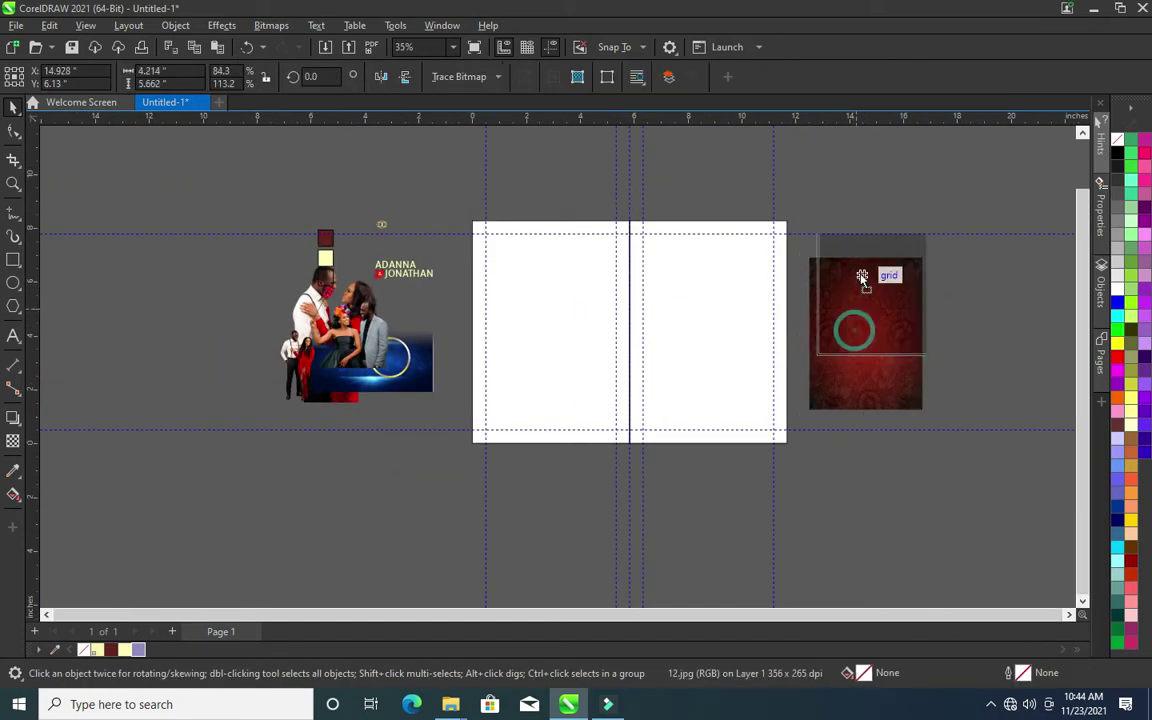
{"action": "scroll", "coordinate": [876, 258], "scroll_direction": "up", "scroll_amount": 1}
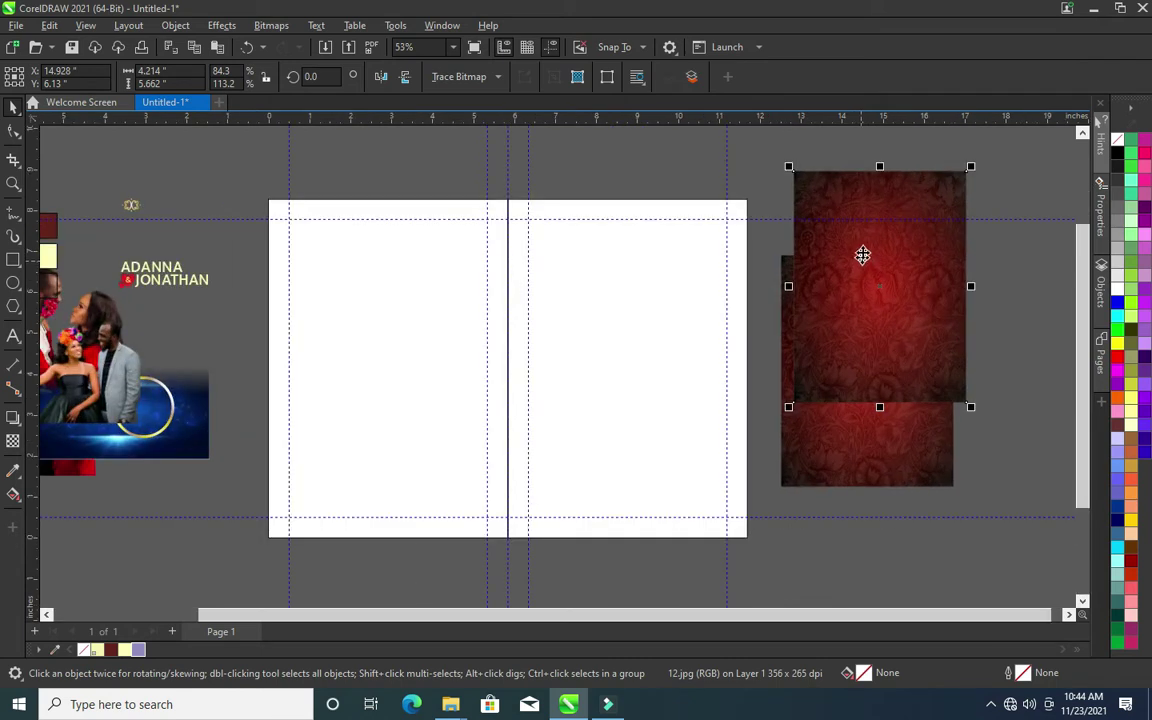
{"action": "scroll", "coordinate": [864, 255], "scroll_direction": "up", "scroll_amount": 1}
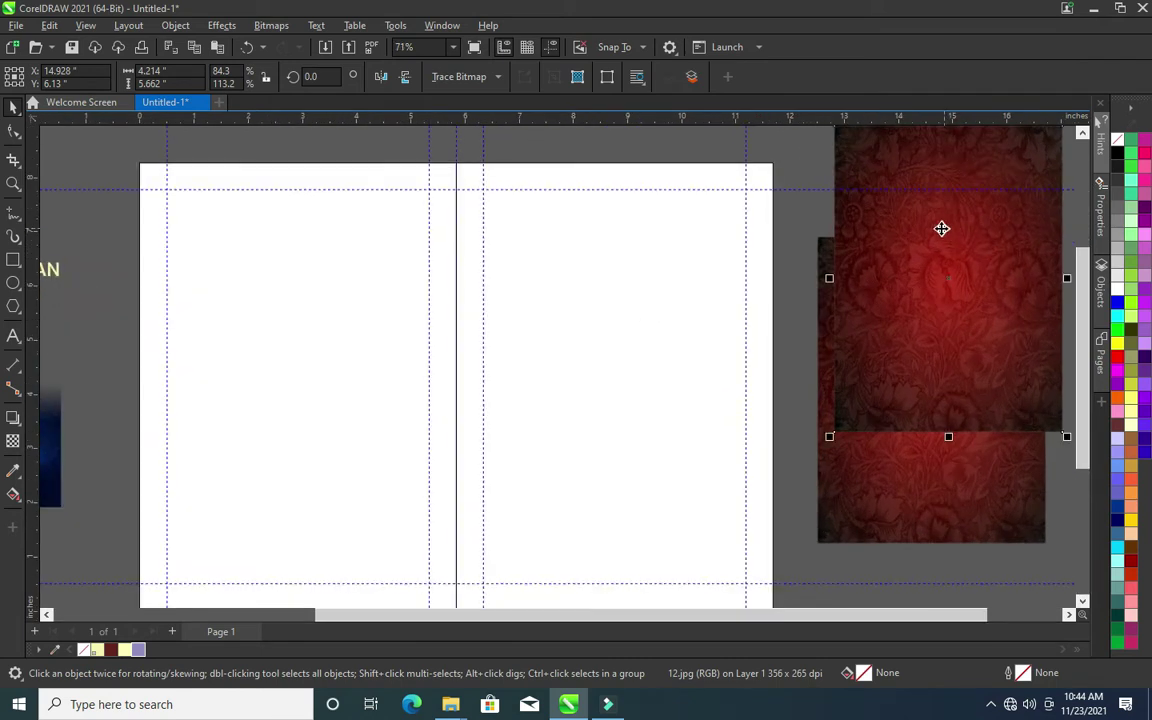
{"action": "left_click_drag", "start_coordinate": [941, 228], "coordinate": [900, 270]}
{"action": "right_click", "coordinate": [900, 270]}
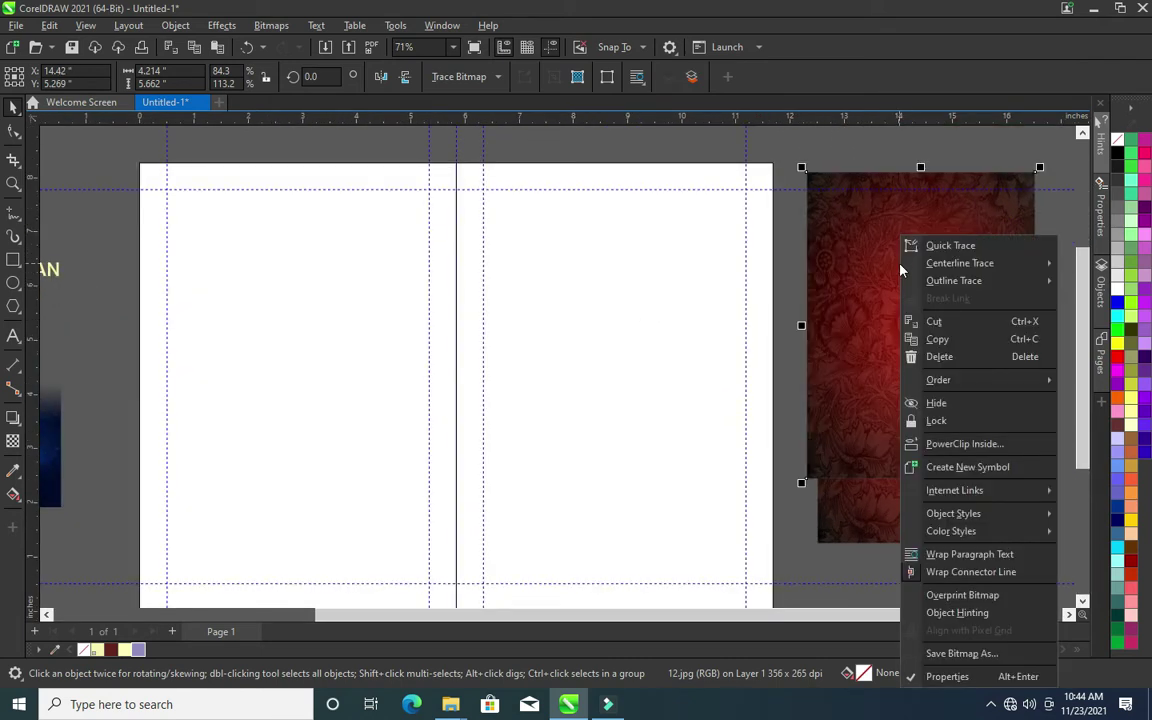
{"action": "left_click", "coordinate": [965, 444]}
{"action": "left_click", "coordinate": [558, 414]}
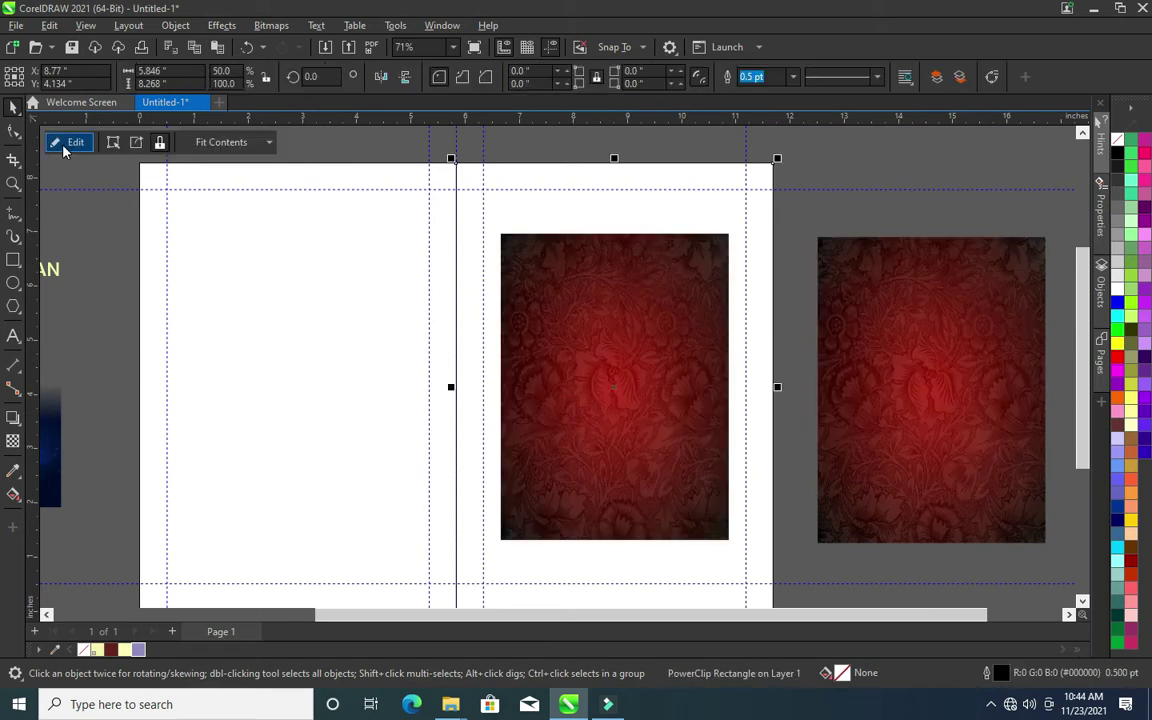
Edit the PowerClip contents and scale the red image to cover the panel
{"action": "left_click", "coordinate": [64, 147]}
{"action": "left_click", "coordinate": [735, 233]}
{"action": "mouse_move", "coordinate": [735, 233]}
{"action": "left_mouse_down"}
{"action": "mouse_move", "coordinate": [757, 230]}
{"action": "mouse_move", "coordinate": [766, 200]}
{"action": "left_mouse_up"}
{"action": "scroll", "coordinate": [766, 200], "scroll_direction": "down", "scroll_amount": 2}
{"action": "scroll", "coordinate": [759, 254], "scroll_direction": "down", "scroll_amount": 1}
{"action": "scroll", "coordinate": [717, 362], "scroll_direction": "up", "scroll_amount": 1}
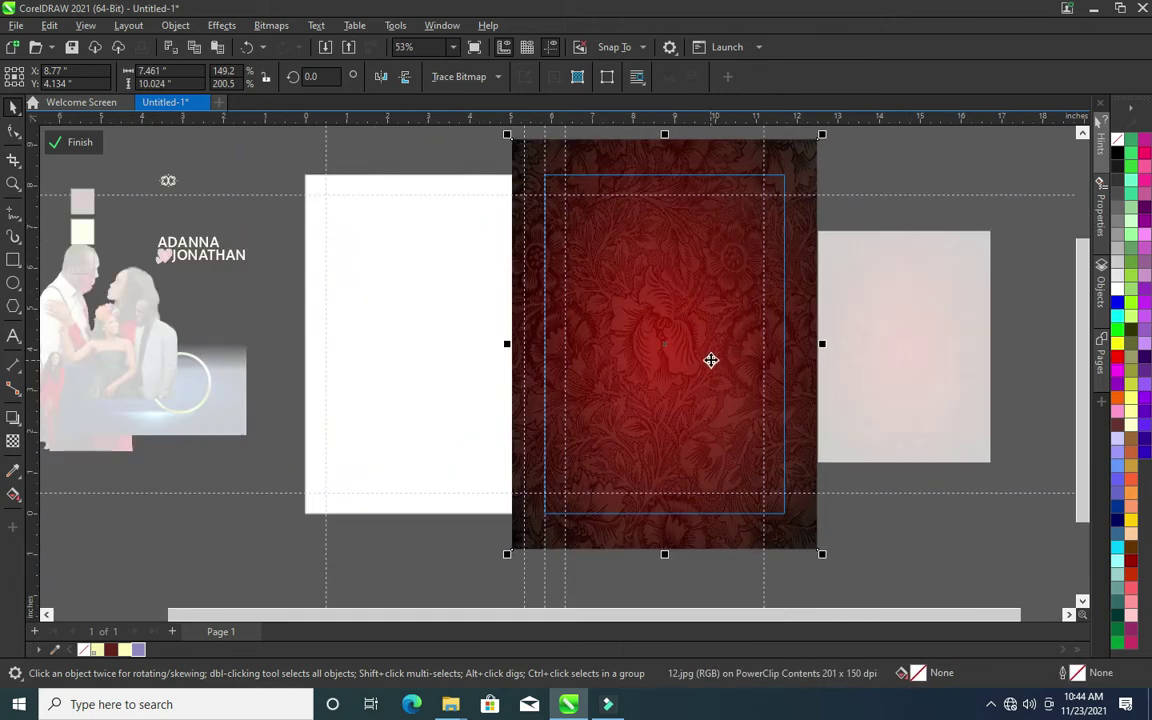
{"action": "scroll", "coordinate": [710, 360], "scroll_direction": "up", "scroll_amount": 1}
Bring up Gaussian Blur for the red image from the Effects menu
{"action": "left_click", "coordinate": [666, 330]}
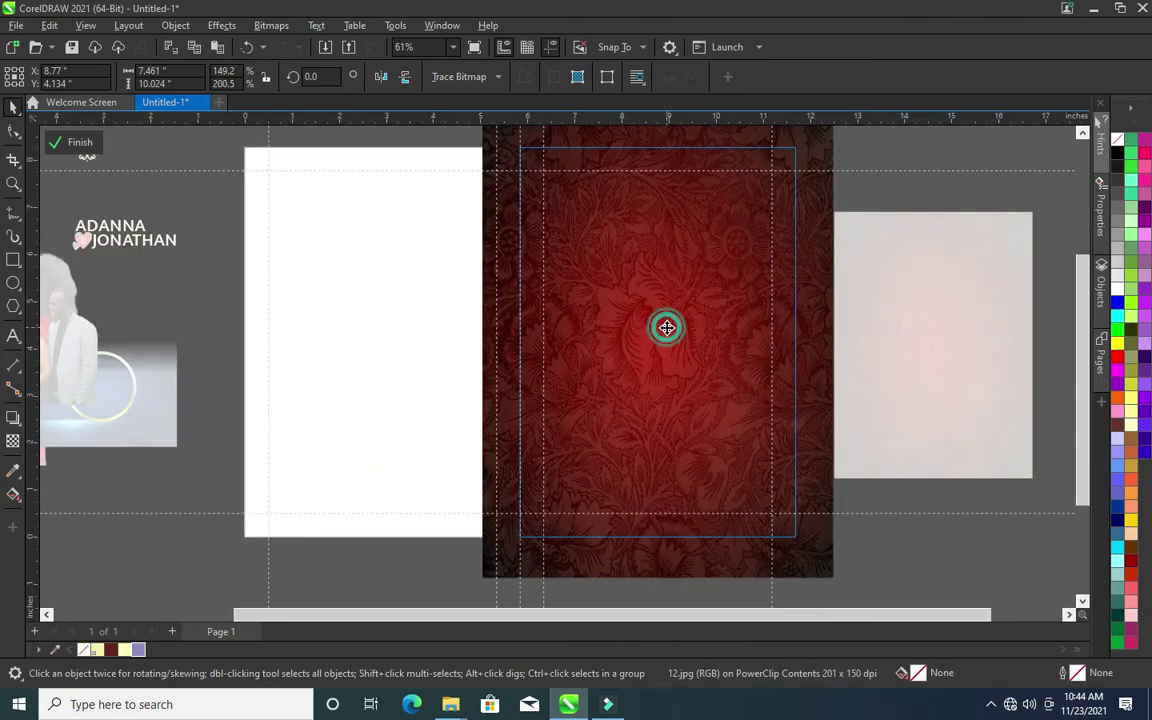
{"action": "left_click", "coordinate": [222, 26]}
{"action": "mouse_move", "coordinate": [243, 209]}
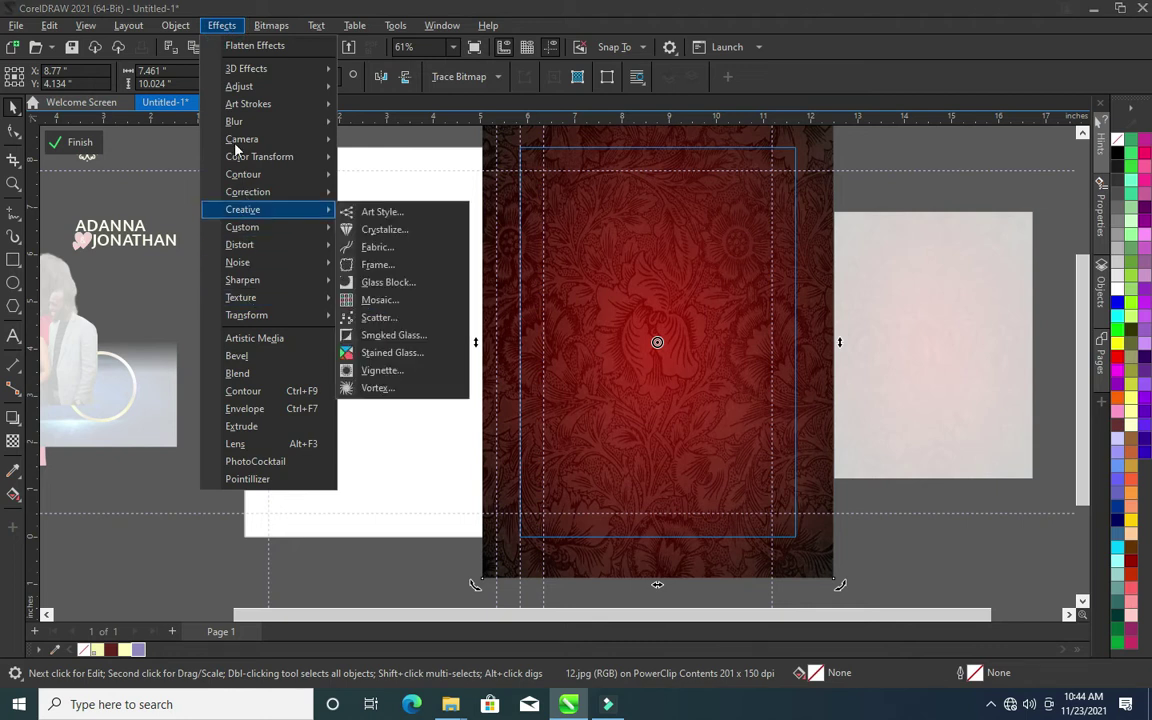
{"action": "mouse_move", "coordinate": [240, 121]}
{"action": "left_click", "coordinate": [380, 157]}
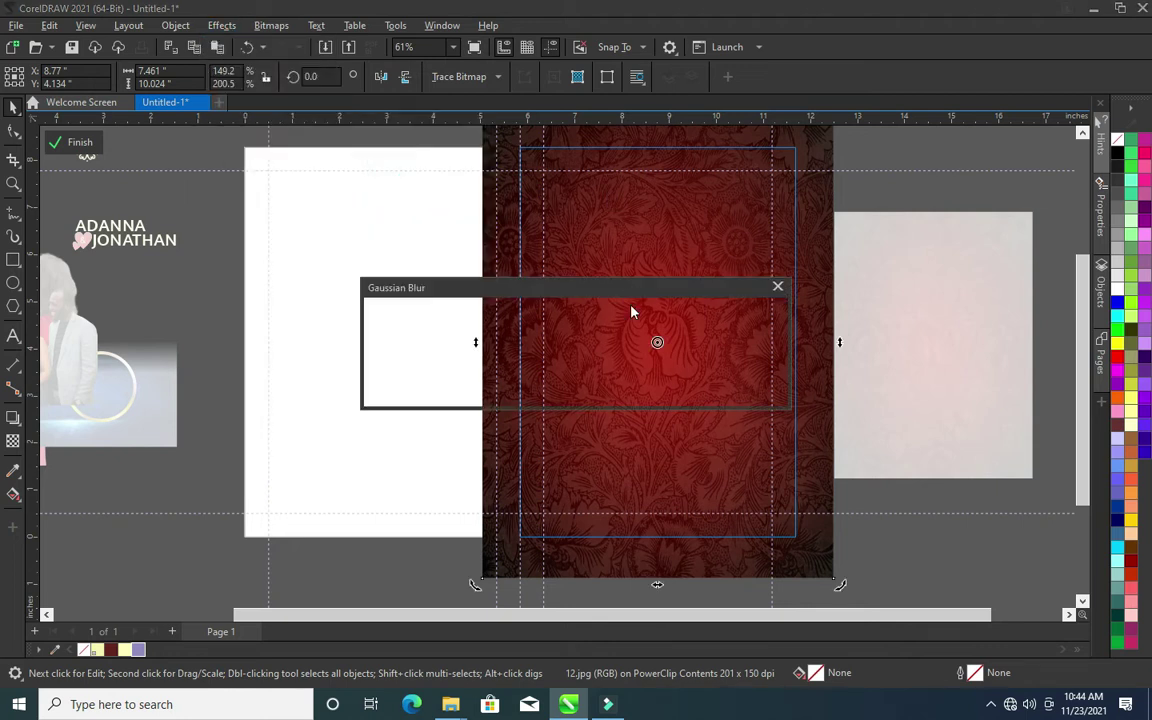
Apply a 4.8-pixel Gaussian blur radius and finish editing the PowerClip
{"action": "mouse_move", "coordinate": [522, 296]}
{"action": "left_mouse_down"}
{"action": "mouse_move", "coordinate": [875, 341]}
{"action": "mouse_move", "coordinate": [840, 378]}
{"action": "left_mouse_up"}
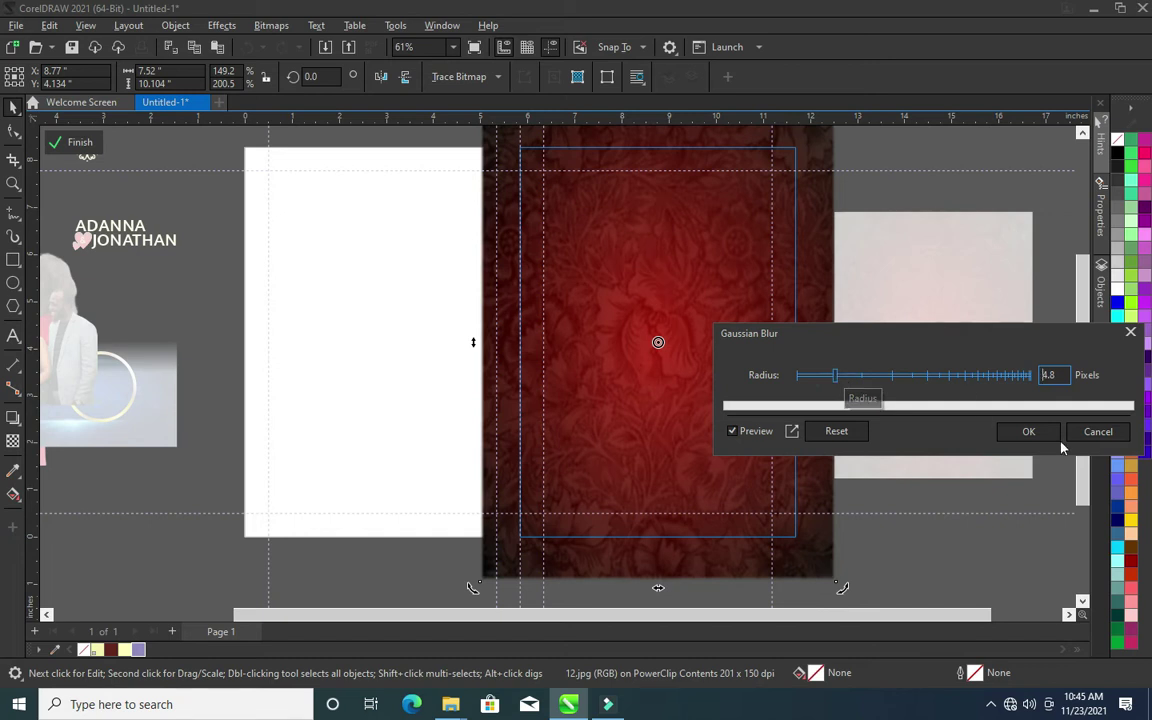
{"action": "left_click", "coordinate": [1038, 432]}
{"action": "left_click", "coordinate": [78, 142]}
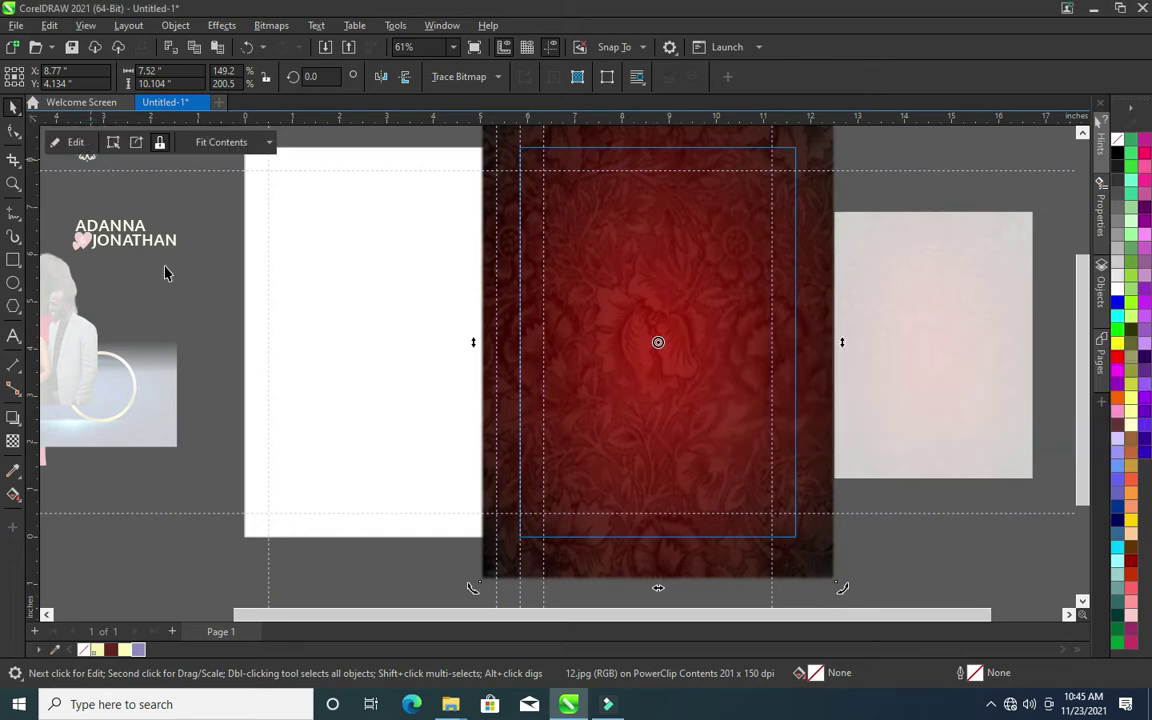
{"action": "left_click", "coordinate": [854, 565]}
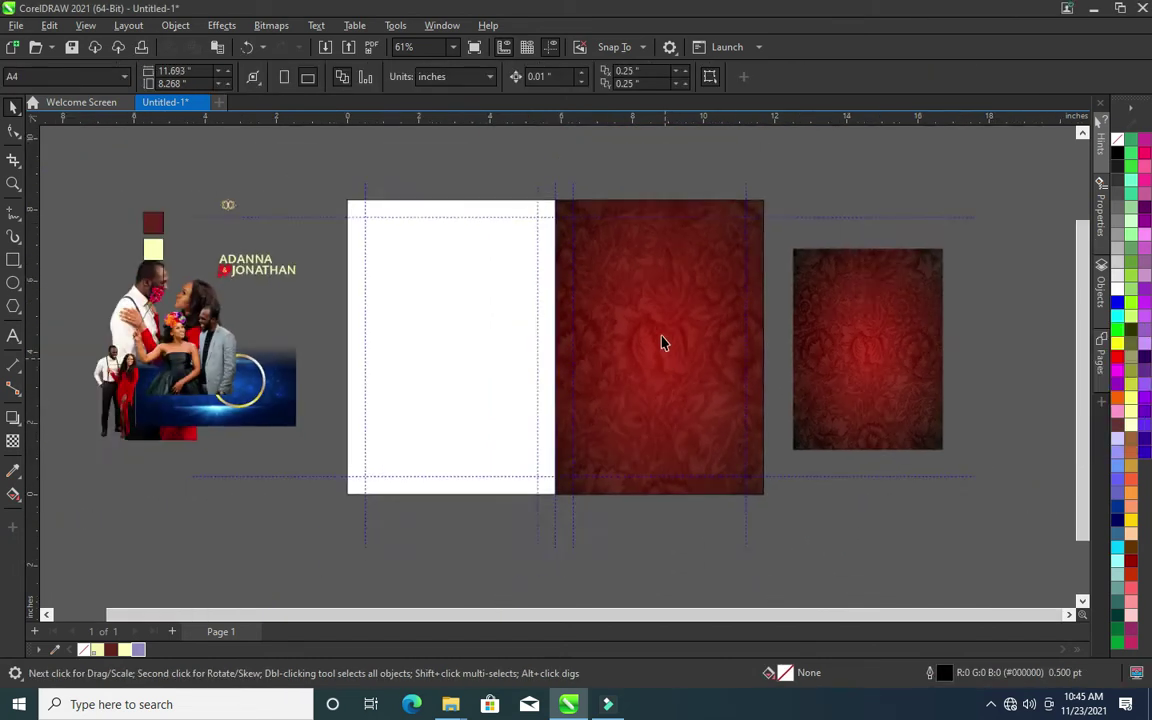
Inspect the blurred red panel and select the couple photo
{"action": "scroll", "coordinate": [661, 342], "scroll_direction": "up", "scroll_amount": 2}
{"action": "scroll", "coordinate": [663, 298], "scroll_direction": "down", "scroll_amount": 2}
{"action": "left_click", "coordinate": [651, 283]}
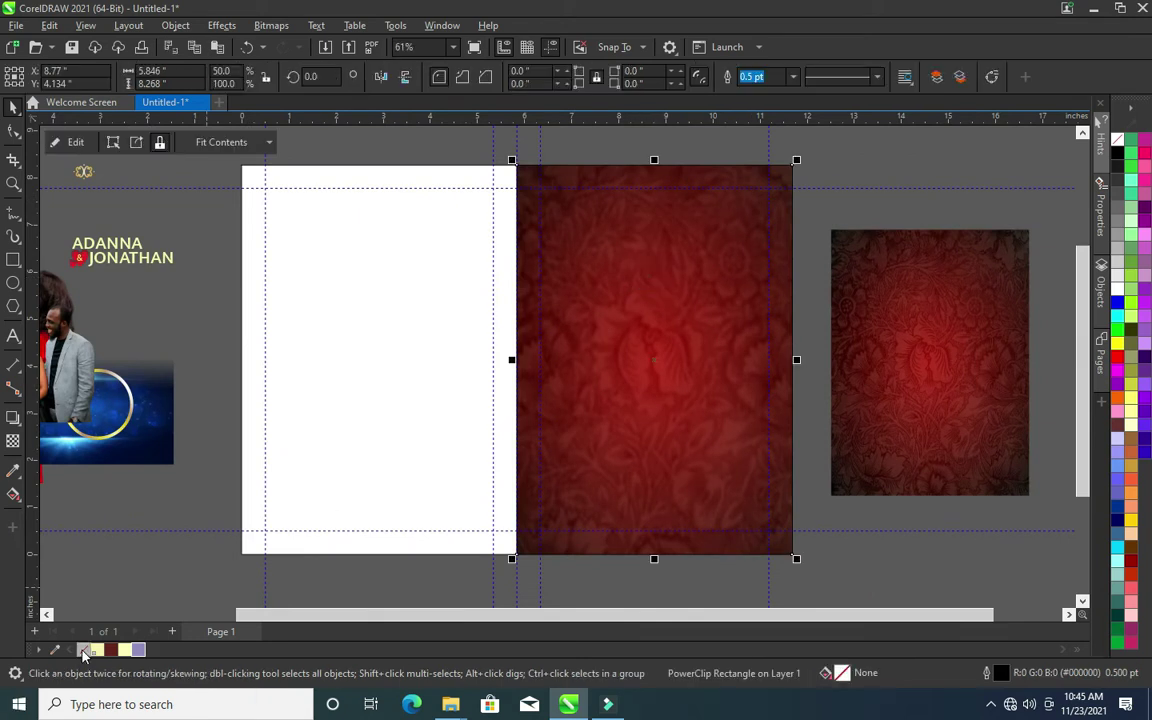
{"action": "left_click", "coordinate": [172, 580]}
{"action": "scroll", "coordinate": [455, 562], "scroll_direction": "down", "scroll_amount": 1}
{"action": "scroll", "coordinate": [640, 370], "scroll_direction": "up", "scroll_amount": 1}
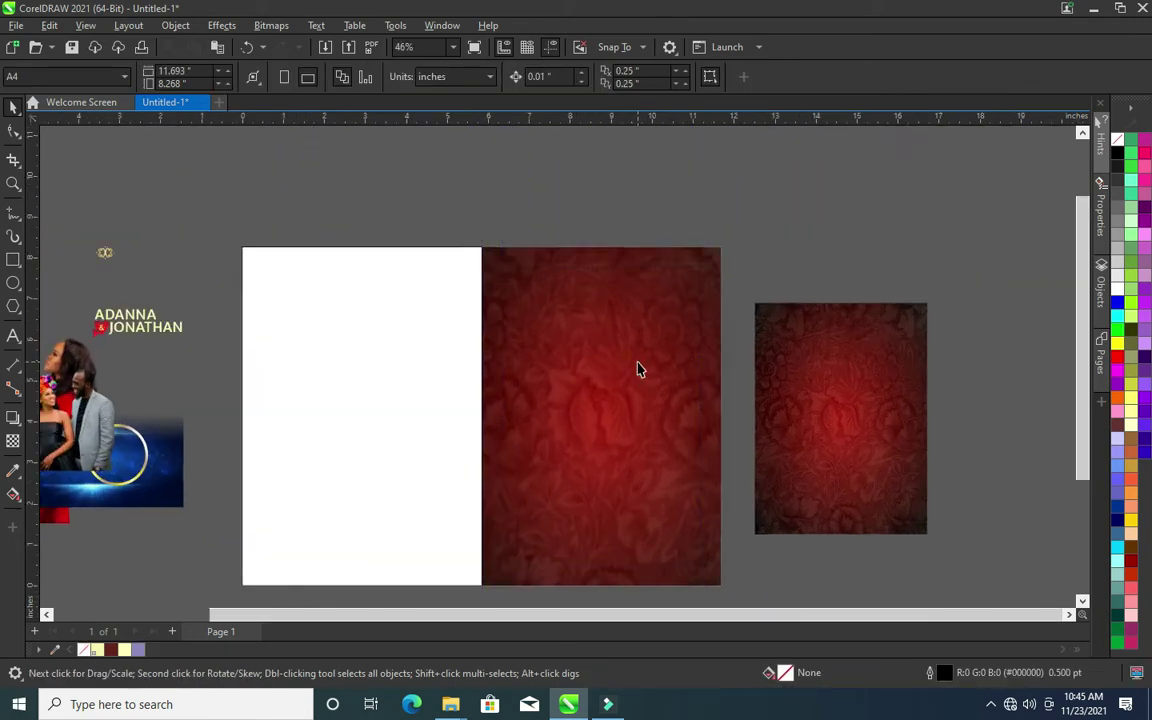
{"action": "scroll", "coordinate": [627, 380], "scroll_direction": "down", "scroll_amount": 1}
{"action": "scroll", "coordinate": [237, 400], "scroll_direction": "up", "scroll_amount": 1}
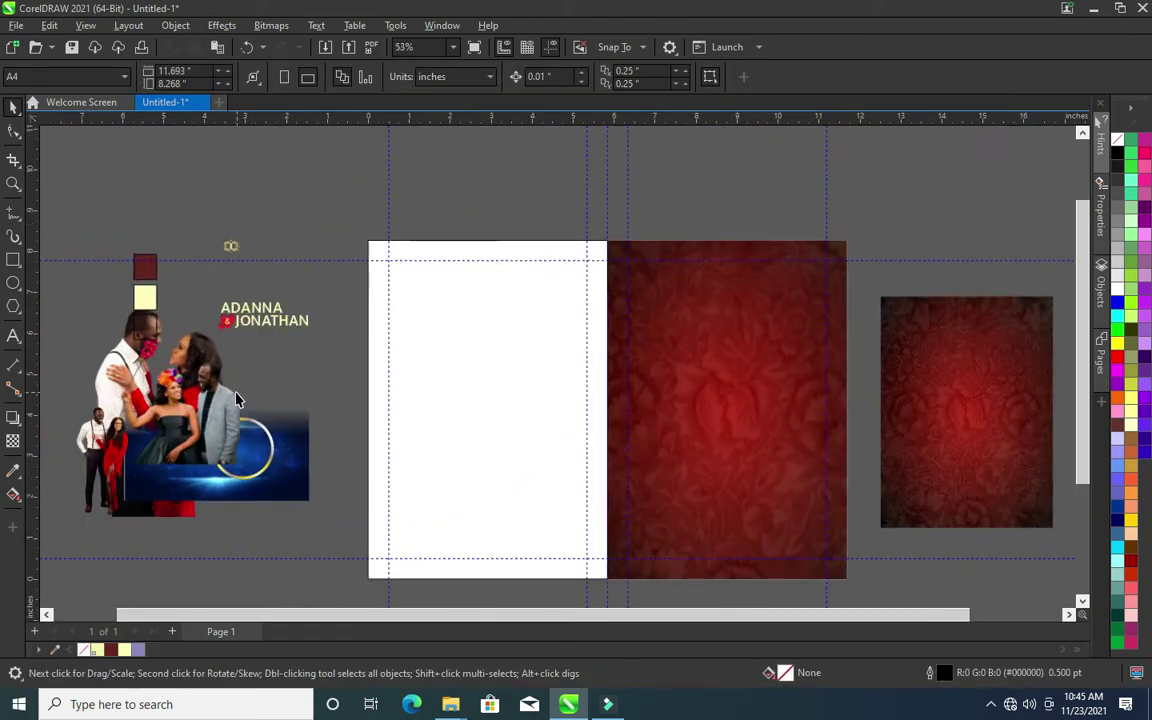
{"action": "scroll", "coordinate": [237, 400], "scroll_direction": "up", "scroll_amount": 1}
{"action": "left_click", "coordinate": [195, 345]}
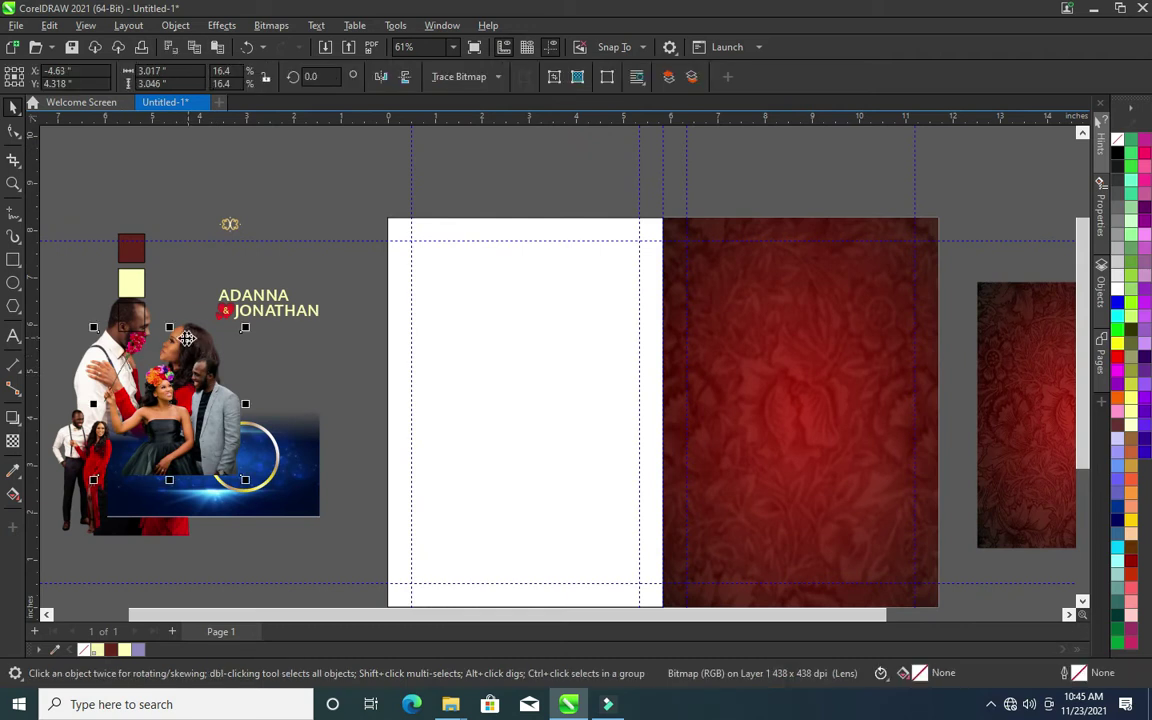
Move the couple photo onto the red right panel and enlarge it
{"action": "mouse_move", "coordinate": [85, 340]}
{"action": "left_mouse_down"}
{"action": "mouse_move", "coordinate": [783, 312]}
{"action": "mouse_move", "coordinate": [812, 348]}
{"action": "left_mouse_up"}
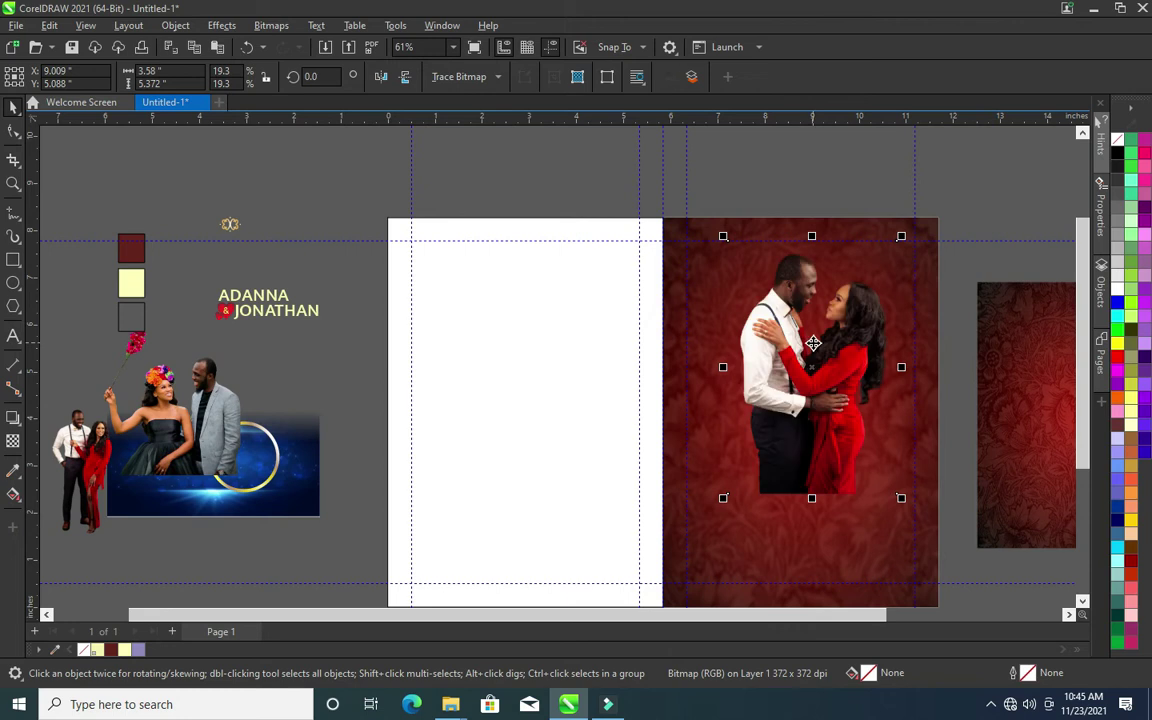
{"action": "left_click_drag", "start_coordinate": [796, 375], "coordinate": [820, 407]}
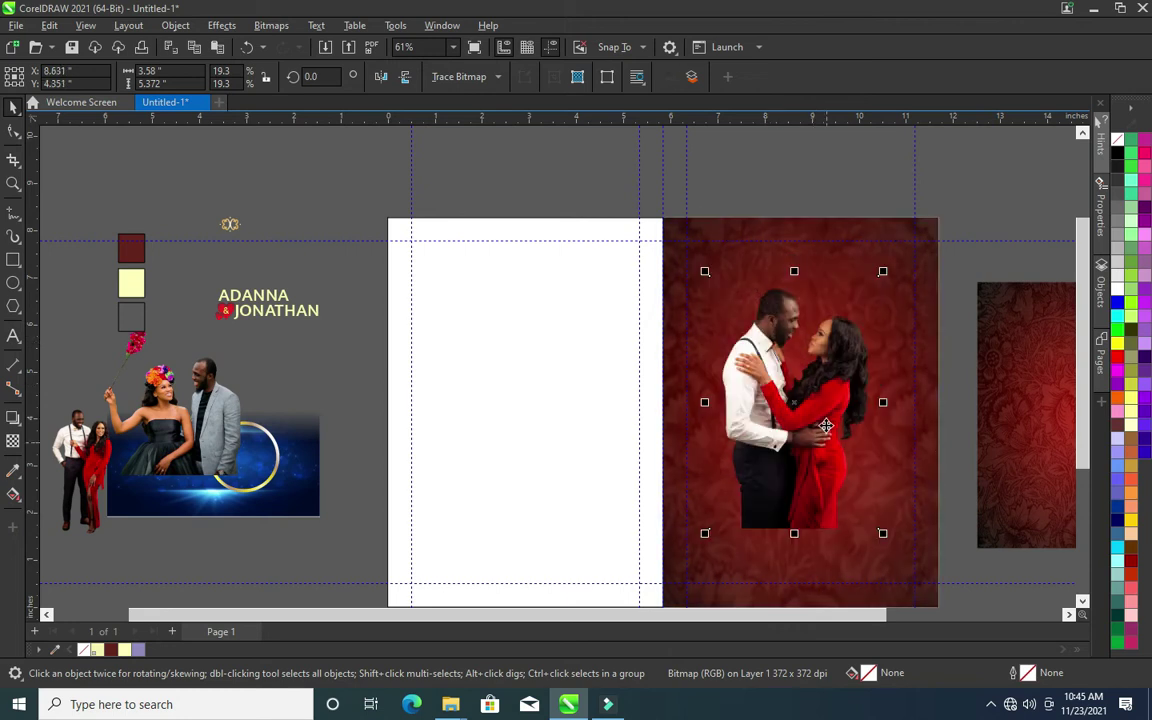
{"action": "scroll", "coordinate": [820, 407], "scroll_direction": "down", "scroll_amount": 1}
{"action": "scroll", "coordinate": [820, 407], "scroll_direction": "up", "scroll_amount": 4}
{"action": "scroll", "coordinate": [850, 450], "scroll_direction": "down", "scroll_amount": 2}
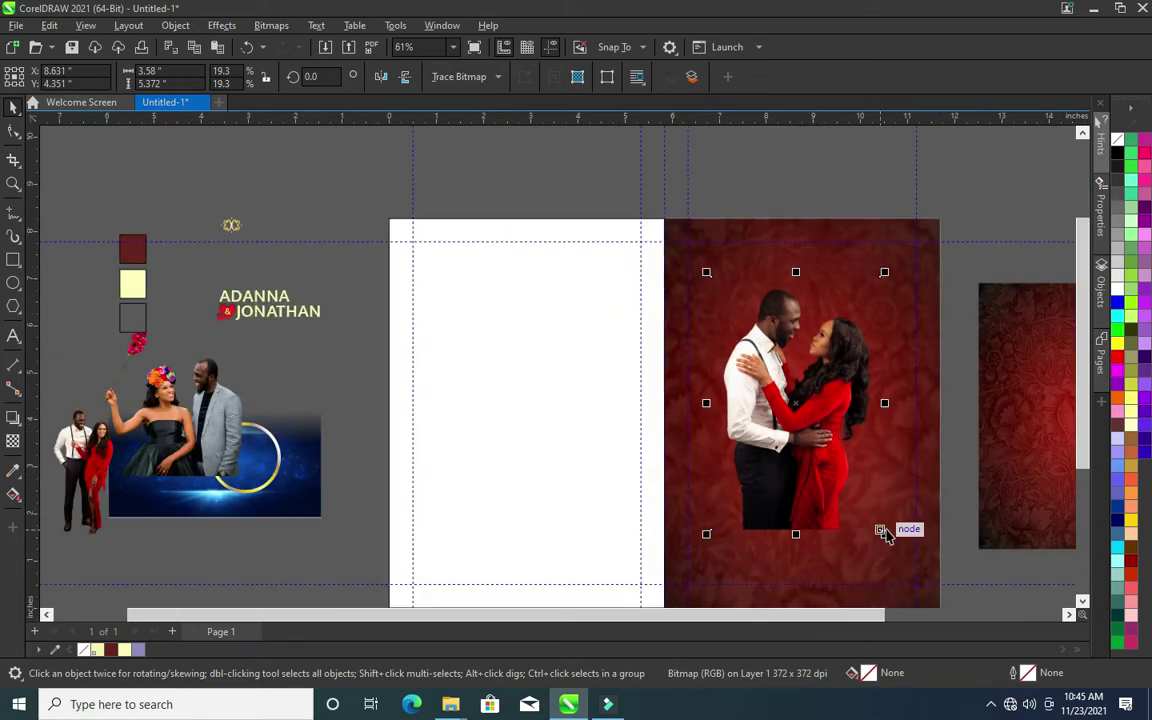
{"action": "scroll", "coordinate": [885, 540], "scroll_direction": "down", "scroll_amount": 1}
{"action": "scroll", "coordinate": [885, 540], "scroll_direction": "up", "scroll_amount": 2}
{"action": "left_click_drag", "start_coordinate": [813, 456], "coordinate": [873, 566]}
{"action": "left_click_drag", "start_coordinate": [545, 543], "coordinate": [545, 541]}
{"action": "scroll", "coordinate": [740, 414], "scroll_direction": "down", "scroll_amount": 1}
{"action": "scroll", "coordinate": [718, 343], "scroll_direction": "down", "scroll_amount": 1}
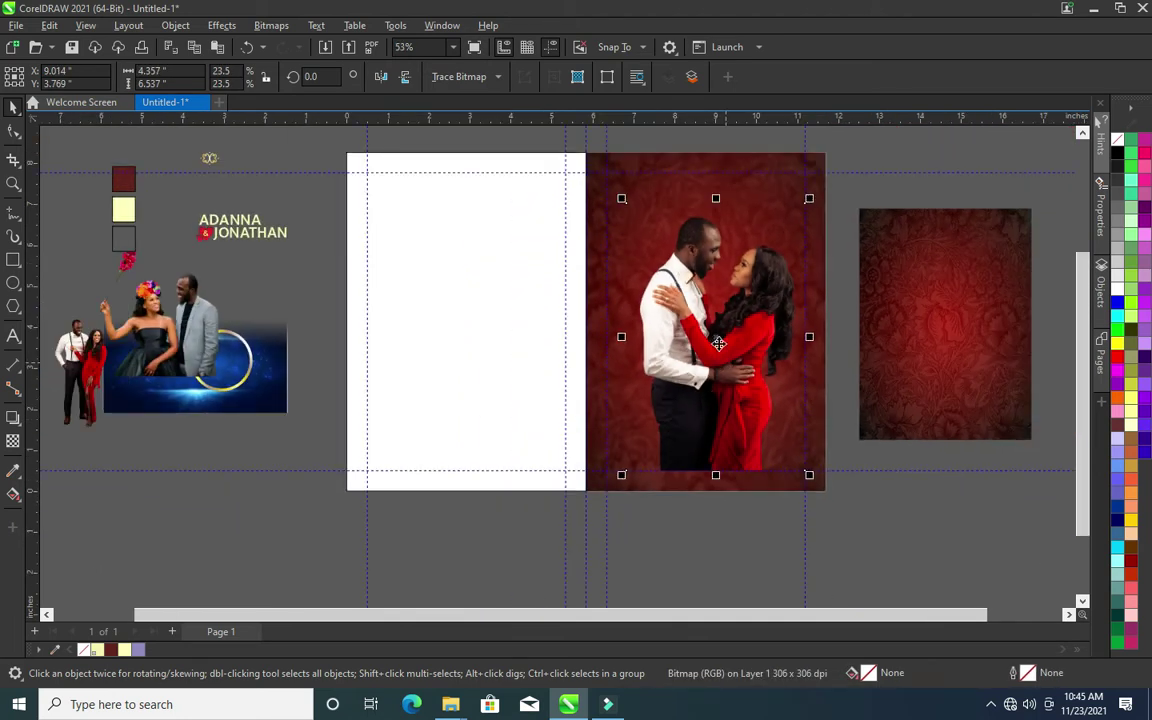
{"action": "left_click_drag", "start_coordinate": [622, 201], "coordinate": [610, 178]}
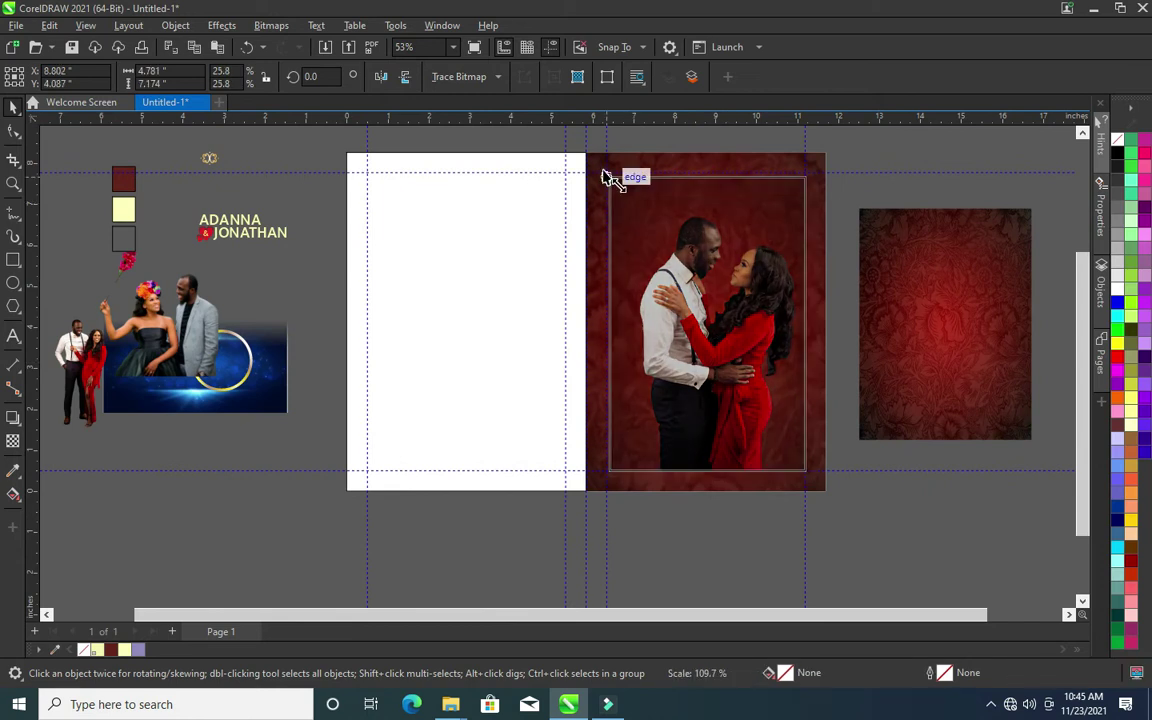
{"action": "scroll", "coordinate": [705, 176], "scroll_direction": "up", "scroll_amount": 2}
{"action": "scroll", "coordinate": [698, 179], "scroll_direction": "down", "scroll_amount": 2}
Place the gold ornament at the photo's top centre, enlarged to about double size
{"action": "left_click_drag", "start_coordinate": [180, 141], "coordinate": [290, 206]}
{"action": "left_click_drag", "start_coordinate": [205, 160], "coordinate": [705, 180]}
{"action": "scroll", "coordinate": [720, 182], "scroll_direction": "up", "scroll_amount": 5}
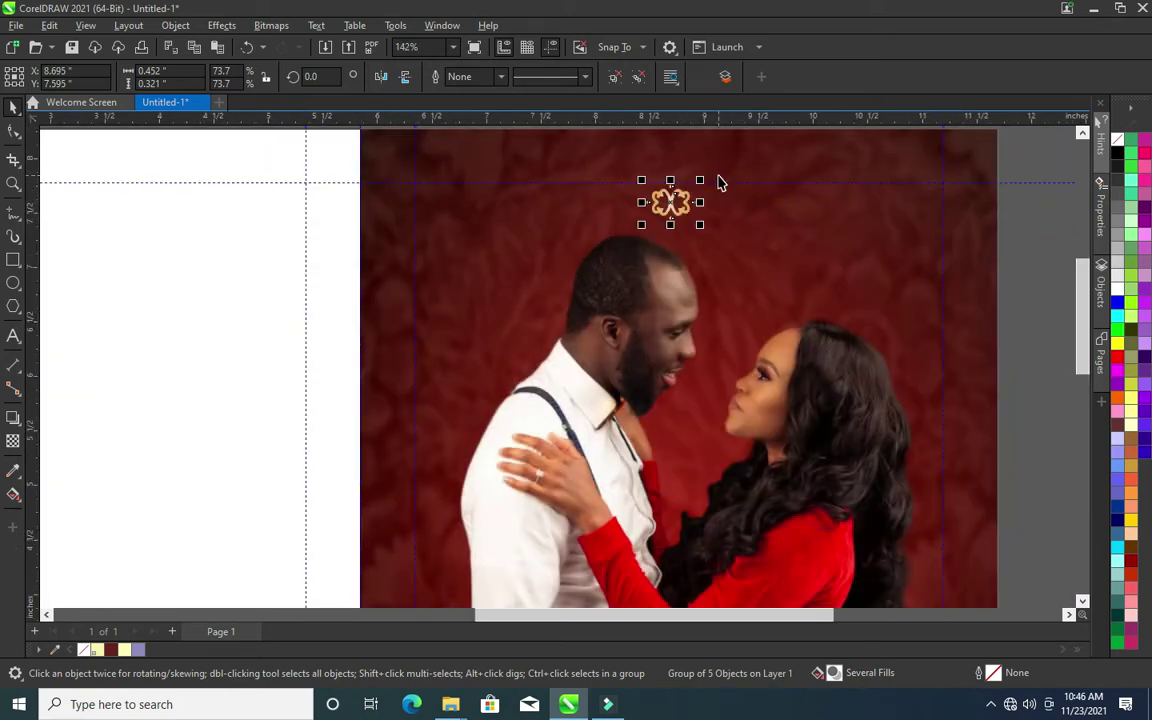
{"action": "left_click_drag", "start_coordinate": [703, 230], "coordinate": [770, 238]}
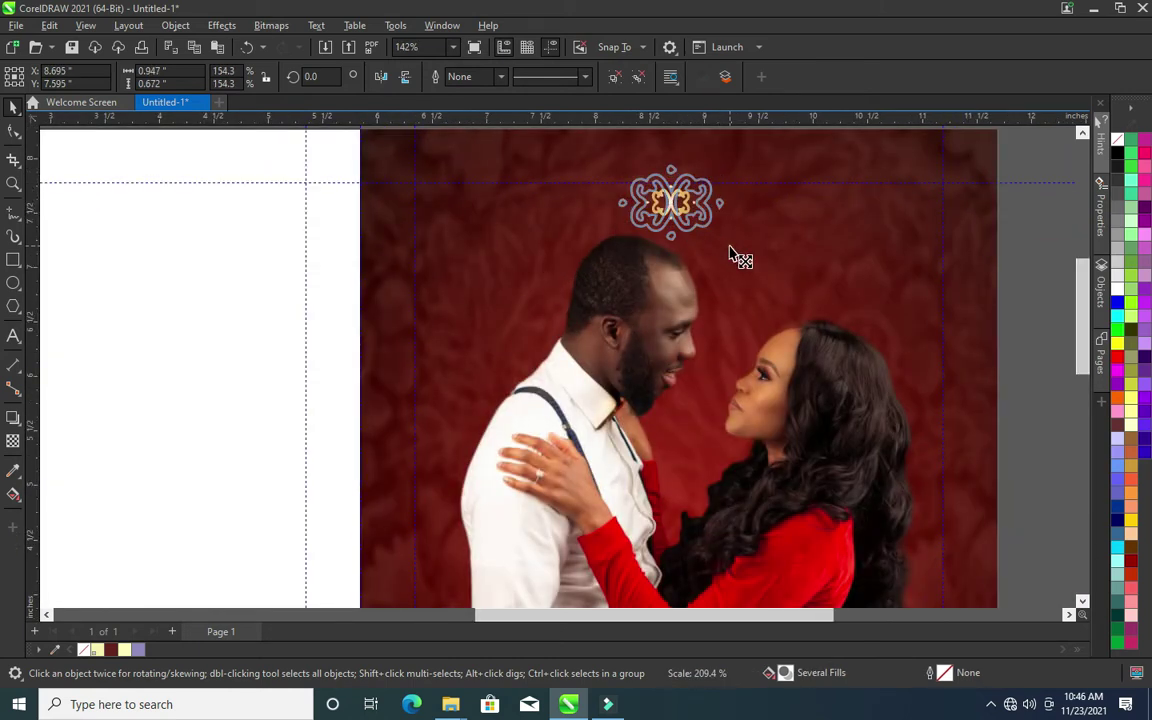
{"action": "scroll", "coordinate": [770, 238], "scroll_direction": "down", "scroll_amount": 2}
{"action": "key", "text": "Escape"}
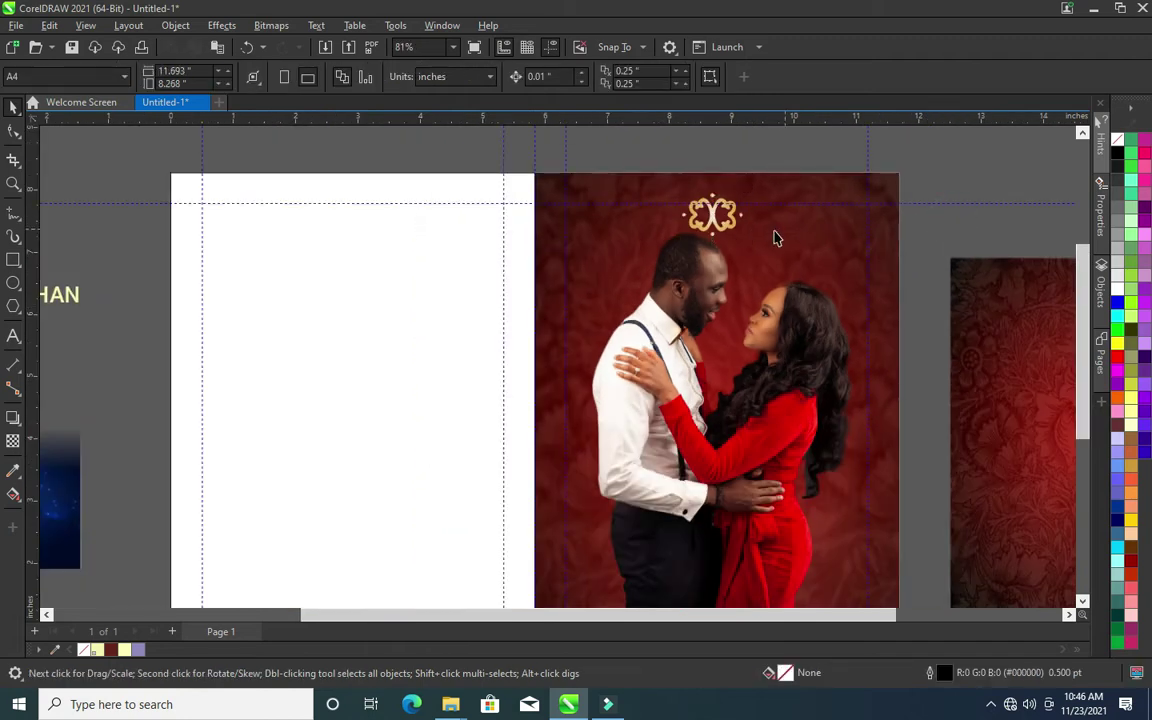
Move the blue light graphic to the photo's bottom and stretch it across its width
{"action": "scroll", "coordinate": [770, 238], "scroll_direction": "down", "scroll_amount": 3}
{"action": "scroll", "coordinate": [830, 200], "scroll_direction": "up", "scroll_amount": 1}
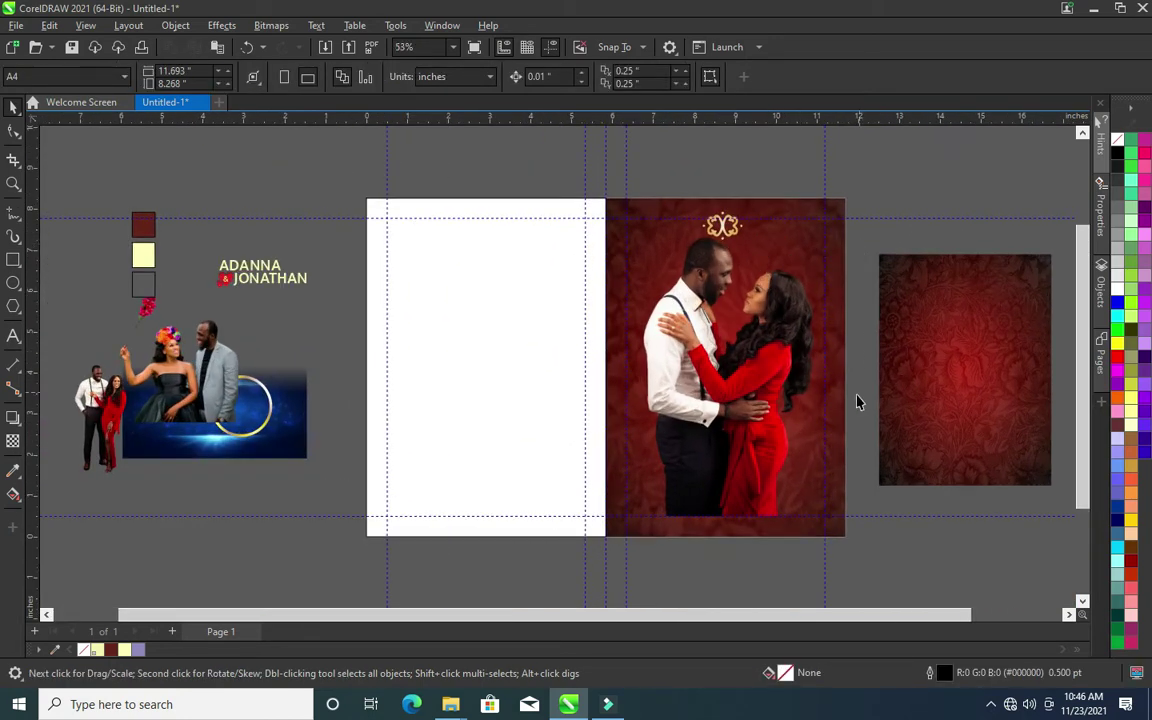
{"action": "scroll", "coordinate": [852, 411], "scroll_direction": "up", "scroll_amount": 1}
{"action": "scroll", "coordinate": [850, 411], "scroll_direction": "up", "scroll_amount": 1}
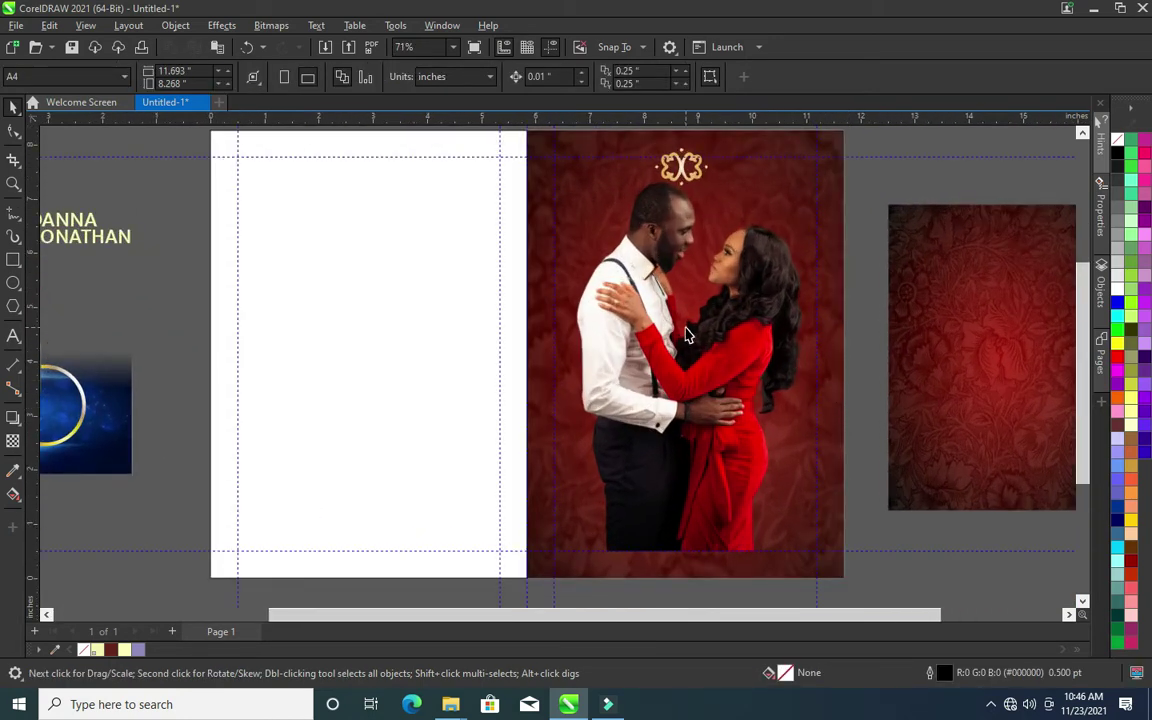
{"action": "left_click", "coordinate": [723, 362]}
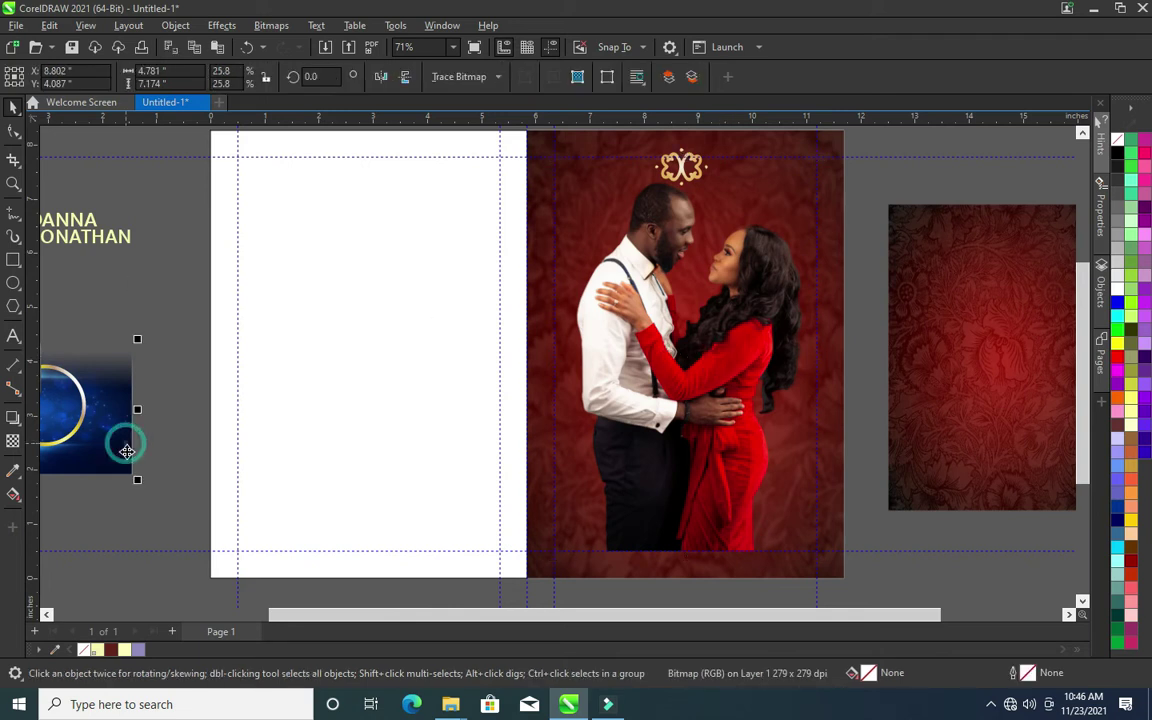
{"action": "left_click_drag", "start_coordinate": [123, 442], "coordinate": [703, 536]}
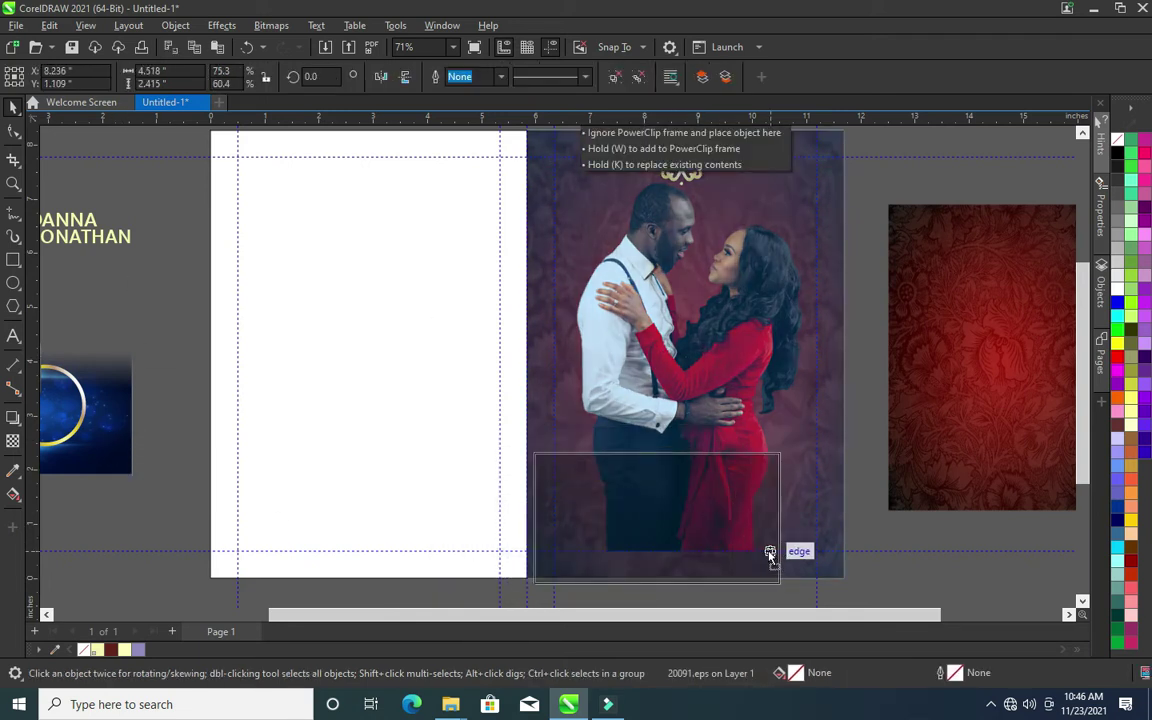
{"action": "left_click_drag", "start_coordinate": [703, 536], "coordinate": [769, 565]}
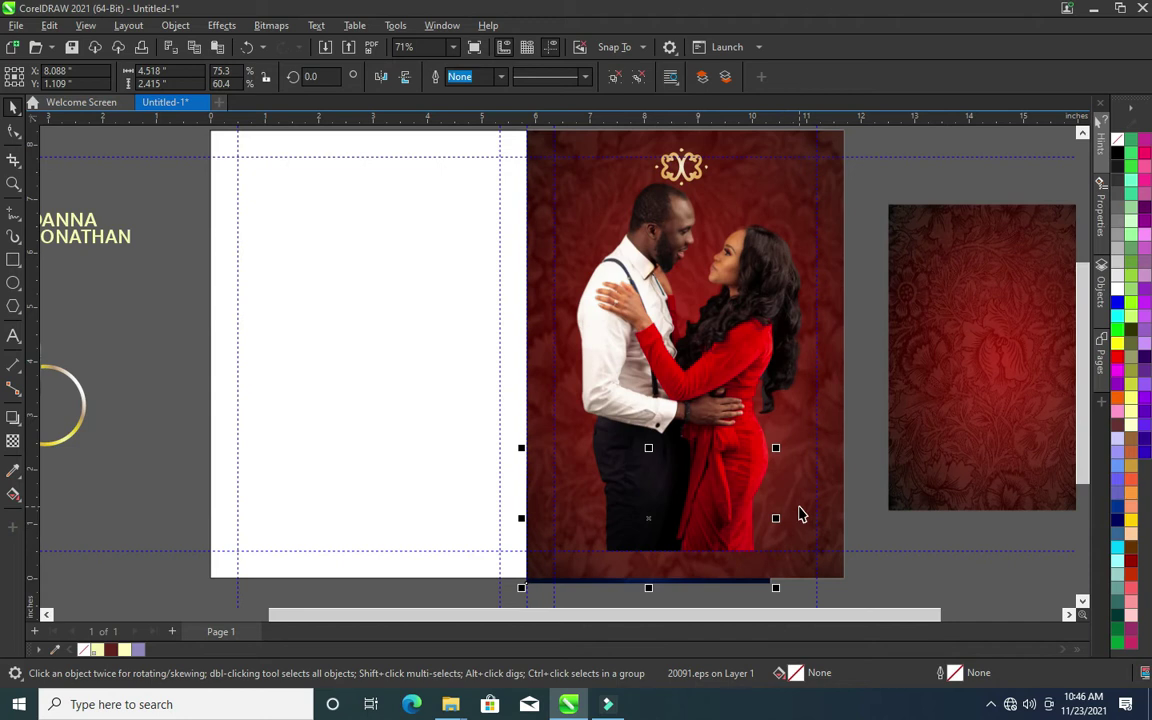
{"action": "left_click_drag", "start_coordinate": [776, 448], "coordinate": [849, 409]}
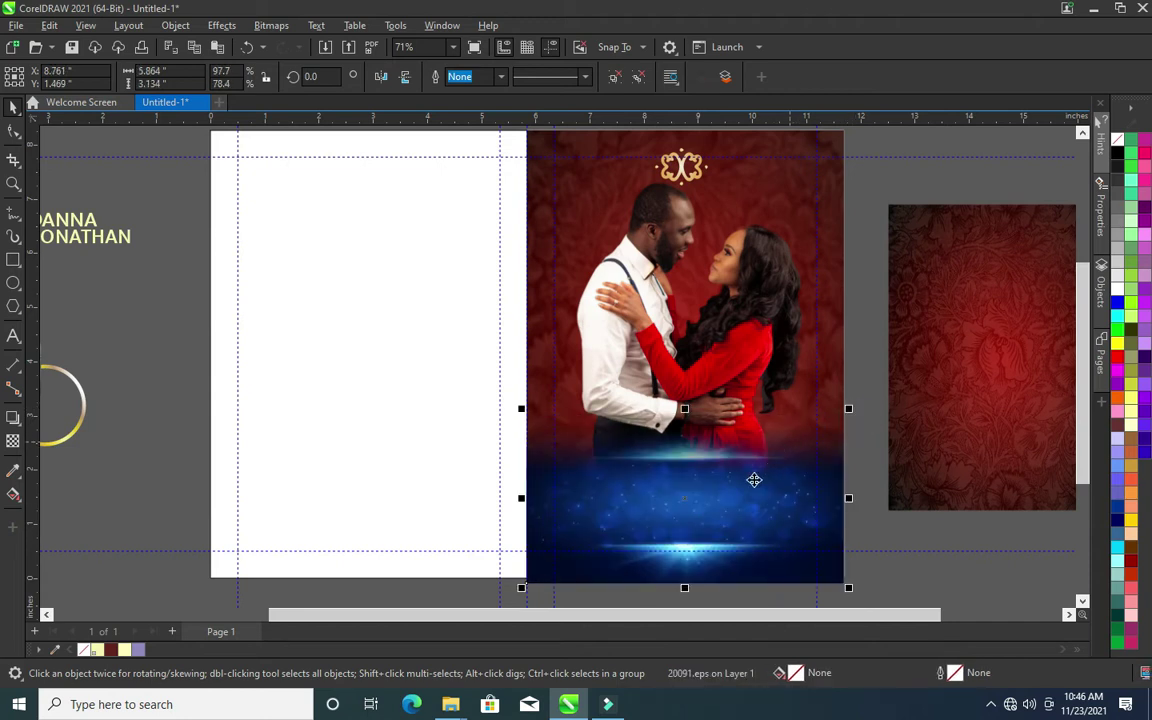
PowerClip the blue light inside the photo frame, behind the couple photo
{"action": "right_click", "coordinate": [675, 503]}
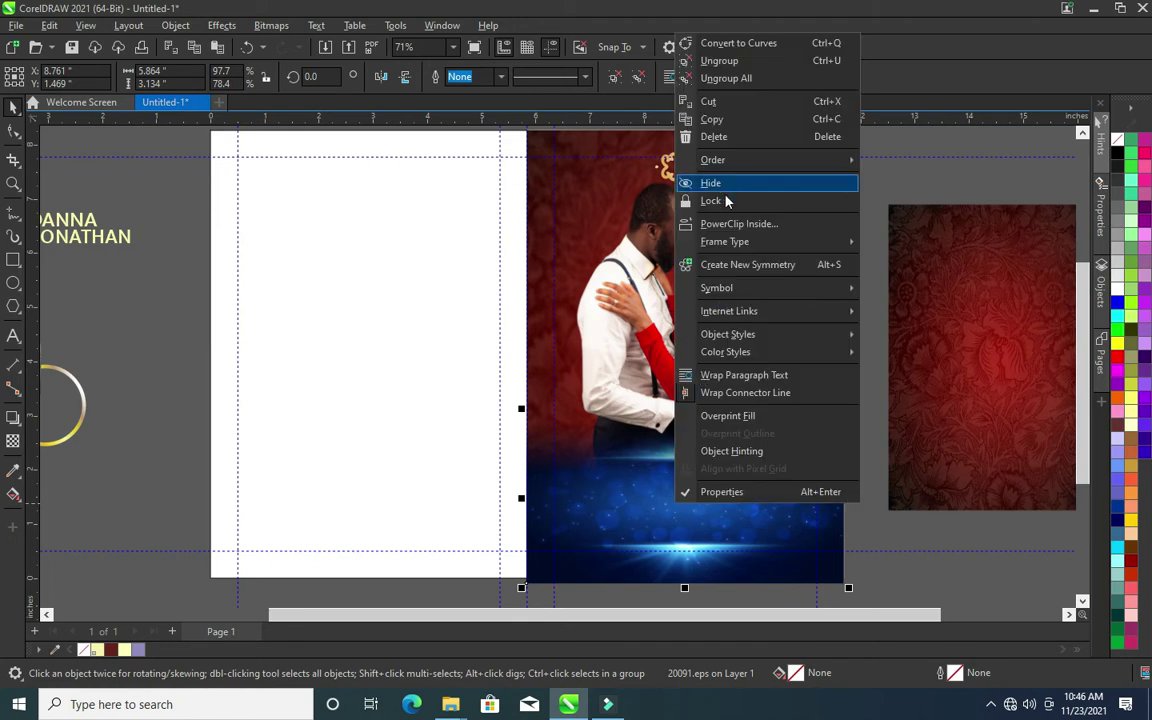
{"action": "left_click", "coordinate": [737, 224]}
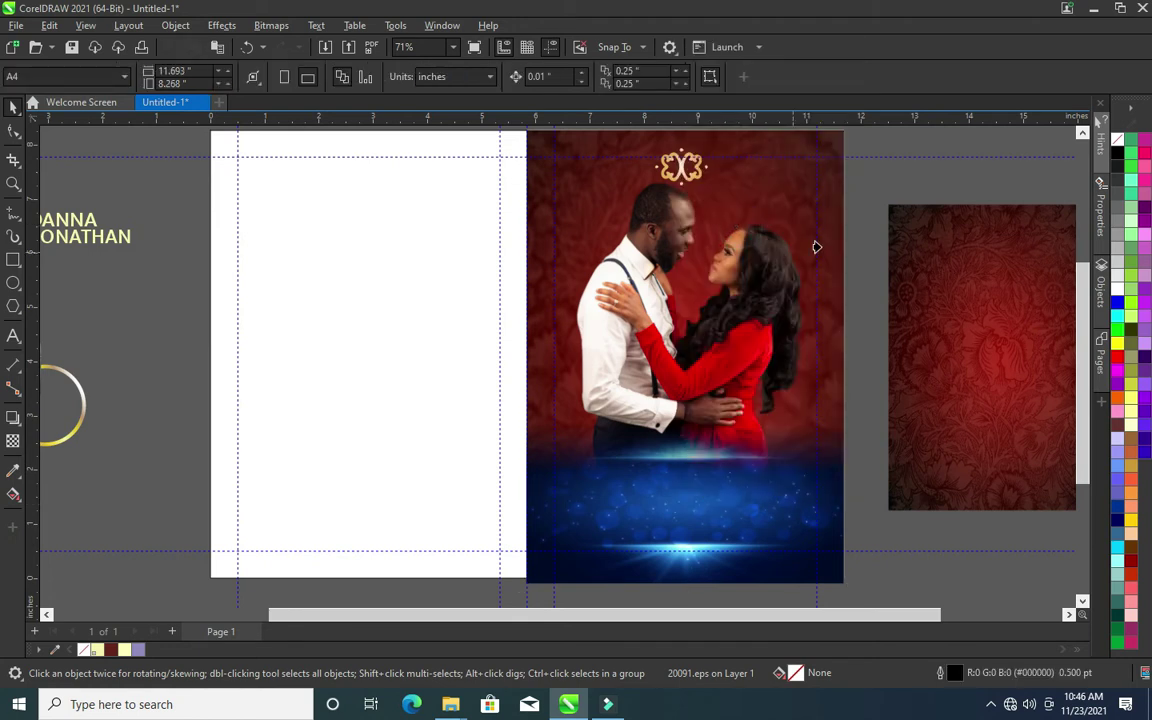
{"action": "left_click", "coordinate": [785, 147]}
{"action": "left_click", "coordinate": [838, 338]}
{"action": "key", "text": "shift+Page_Up"}
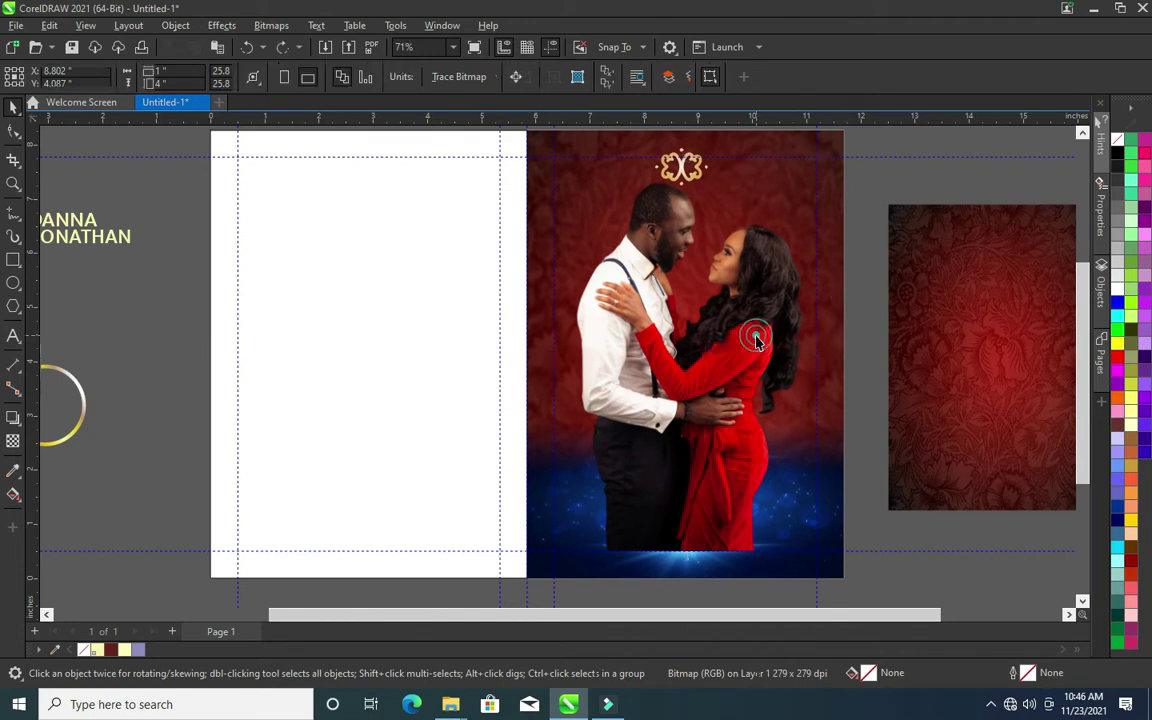
Try to PowerClip the couple photo into a frame and dismiss the invalid-container warning
{"action": "right_click", "coordinate": [757, 311]}
{"action": "left_click", "coordinate": [808, 444]}
{"action": "left_click", "coordinate": [777, 170]}
{"action": "left_click", "coordinate": [578, 405]}
Inside the cover PowerClip, bring the blue glow in front of the couple and widen it
{"action": "left_click", "coordinate": [556, 345]}
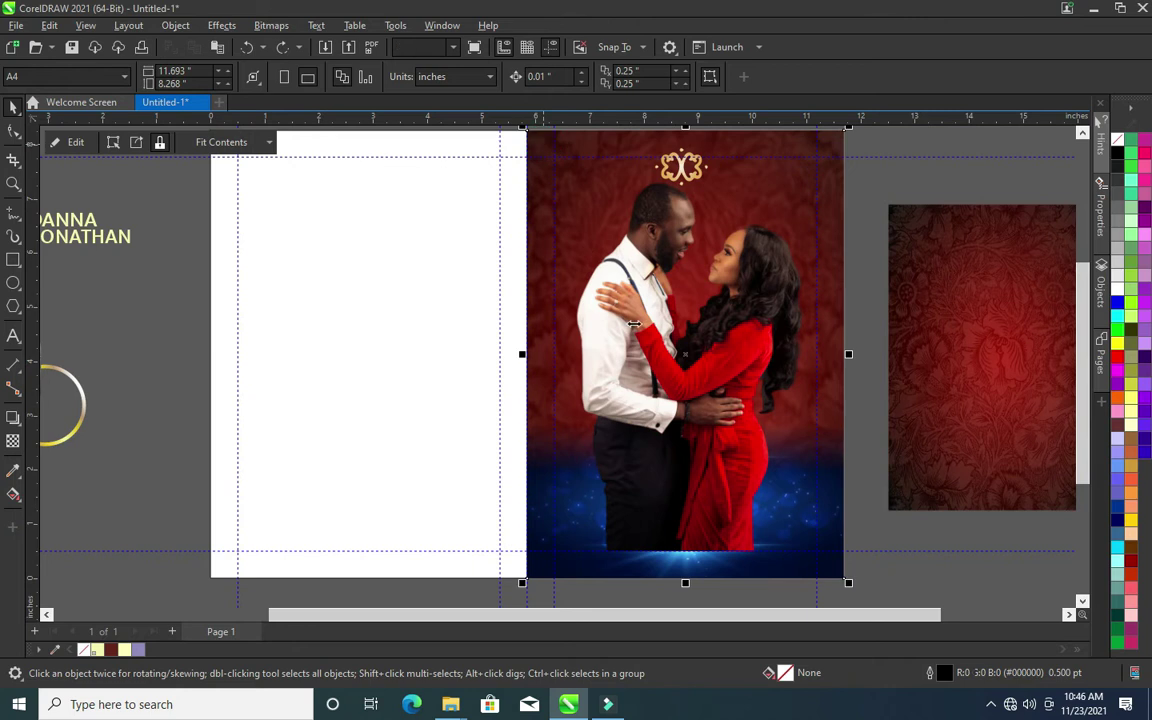
{"action": "left_click", "coordinate": [72, 144]}
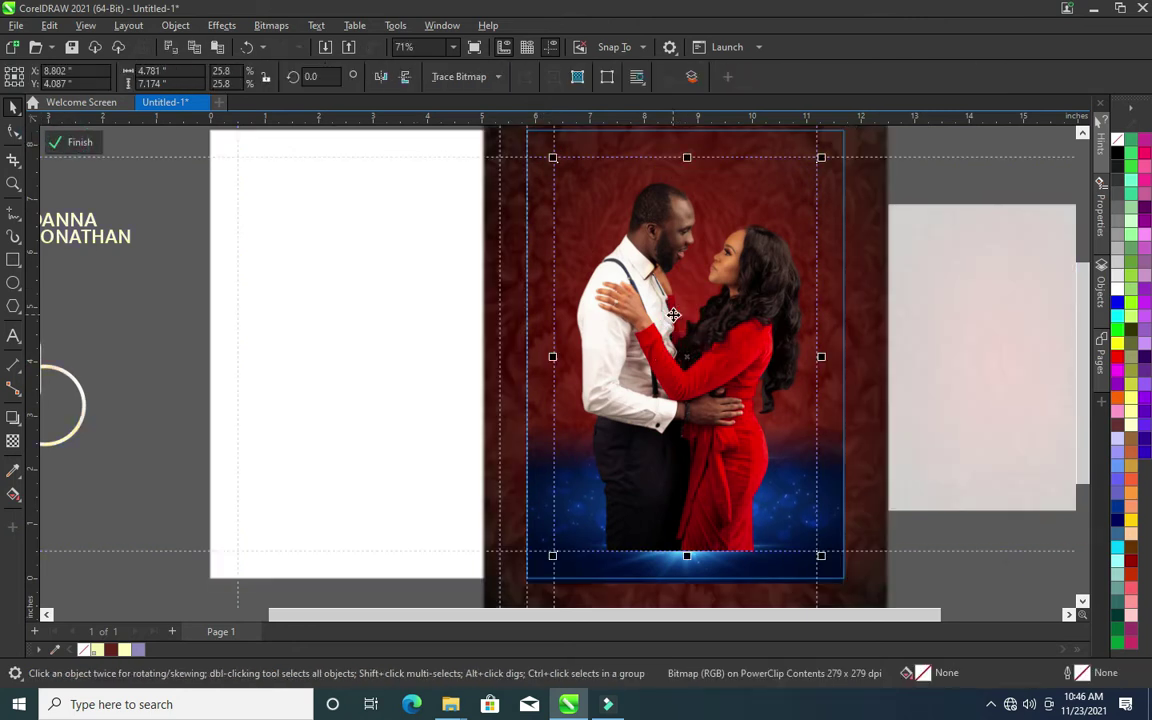
{"action": "key", "text": "ctrl+Page_Down"}
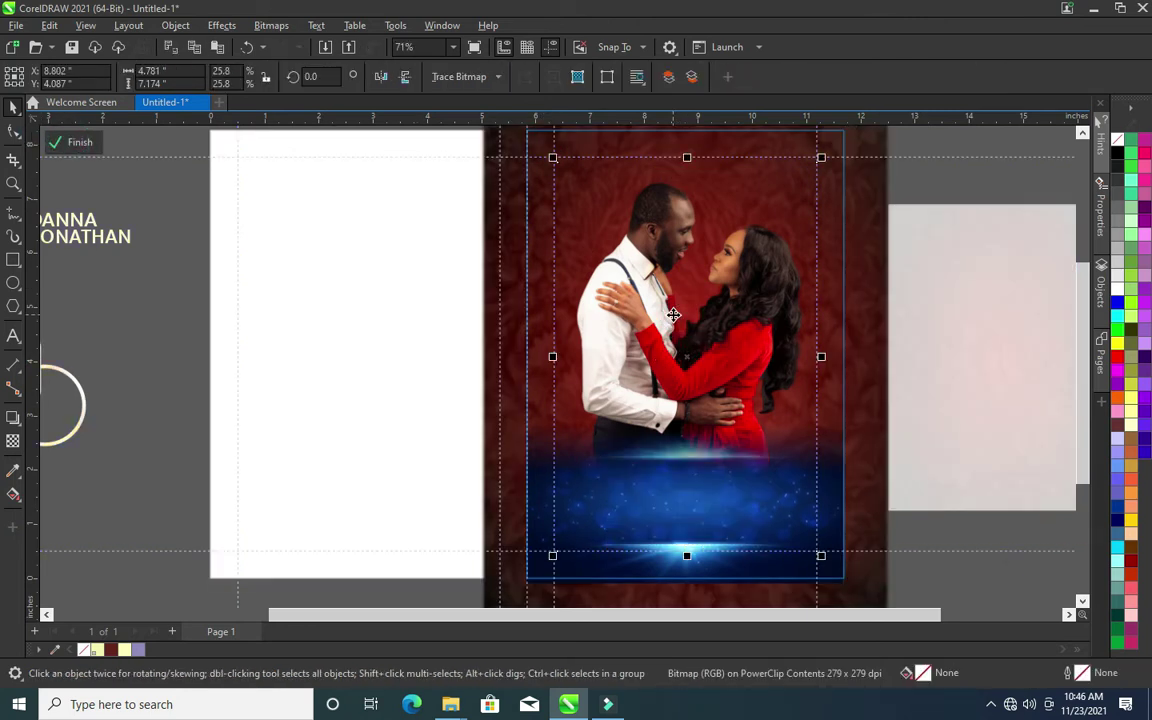
{"action": "left_click", "coordinate": [698, 537]}
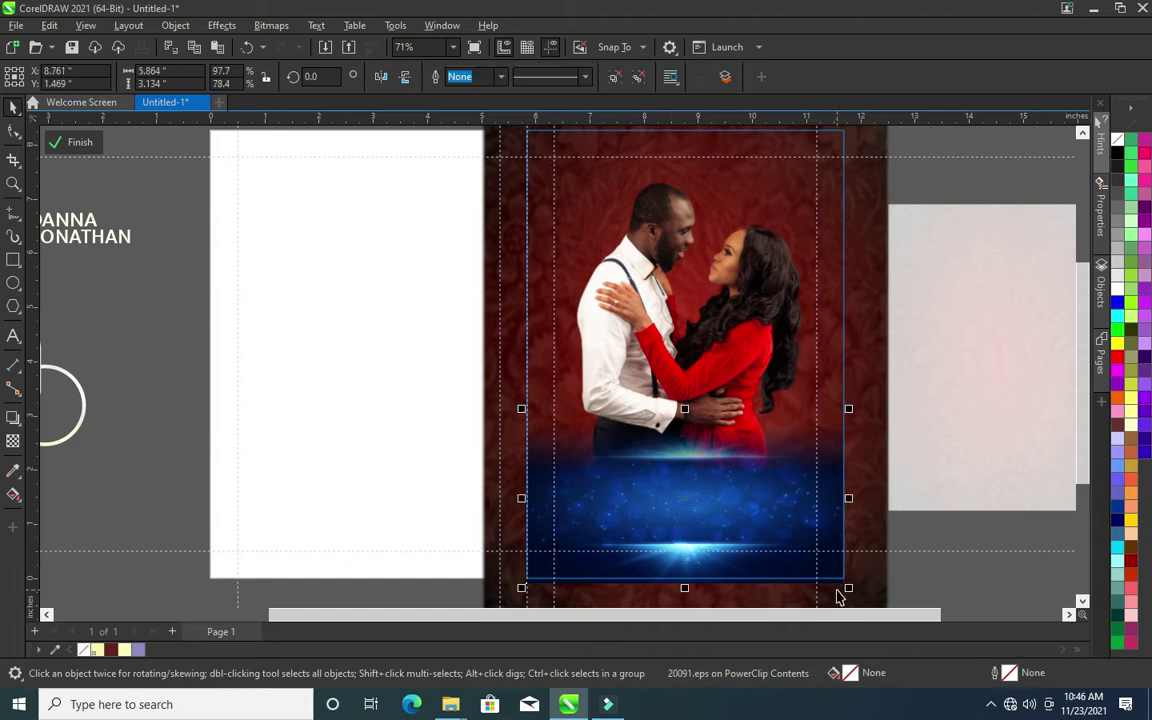
{"action": "left_click_drag", "start_coordinate": [866, 602], "coordinate": [818, 598]}
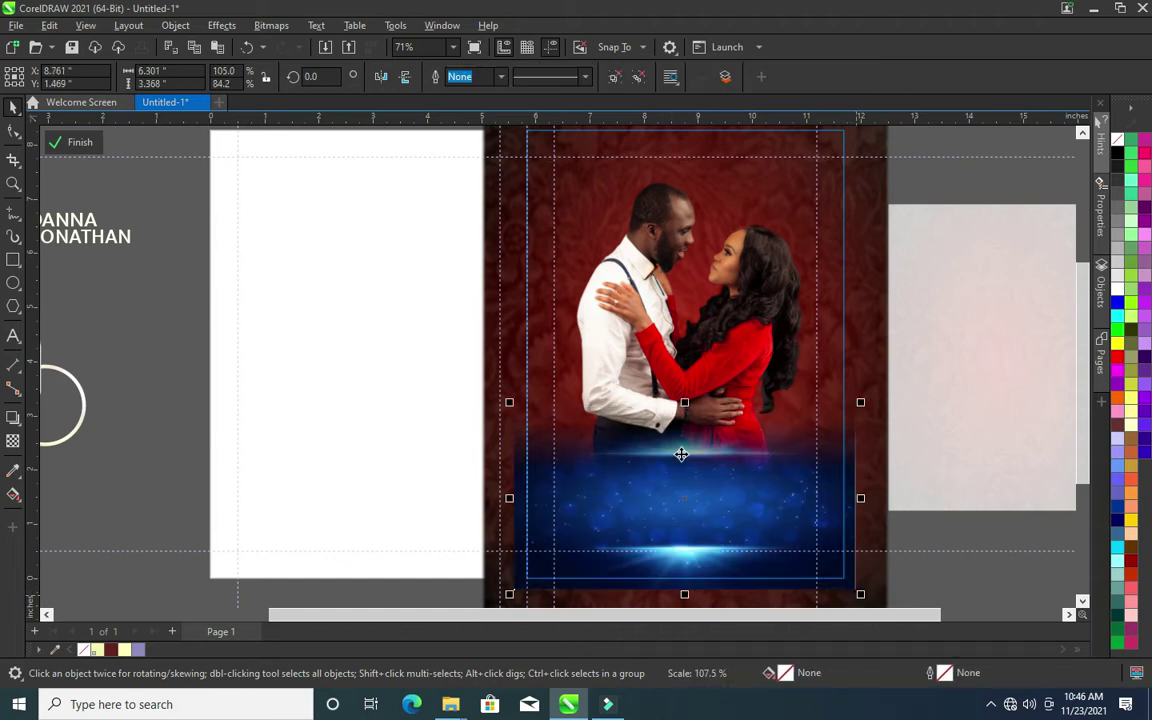
{"action": "scroll", "coordinate": [640, 330], "scroll_direction": "down", "scroll_amount": 1}
{"action": "left_click", "coordinate": [249, 367]}
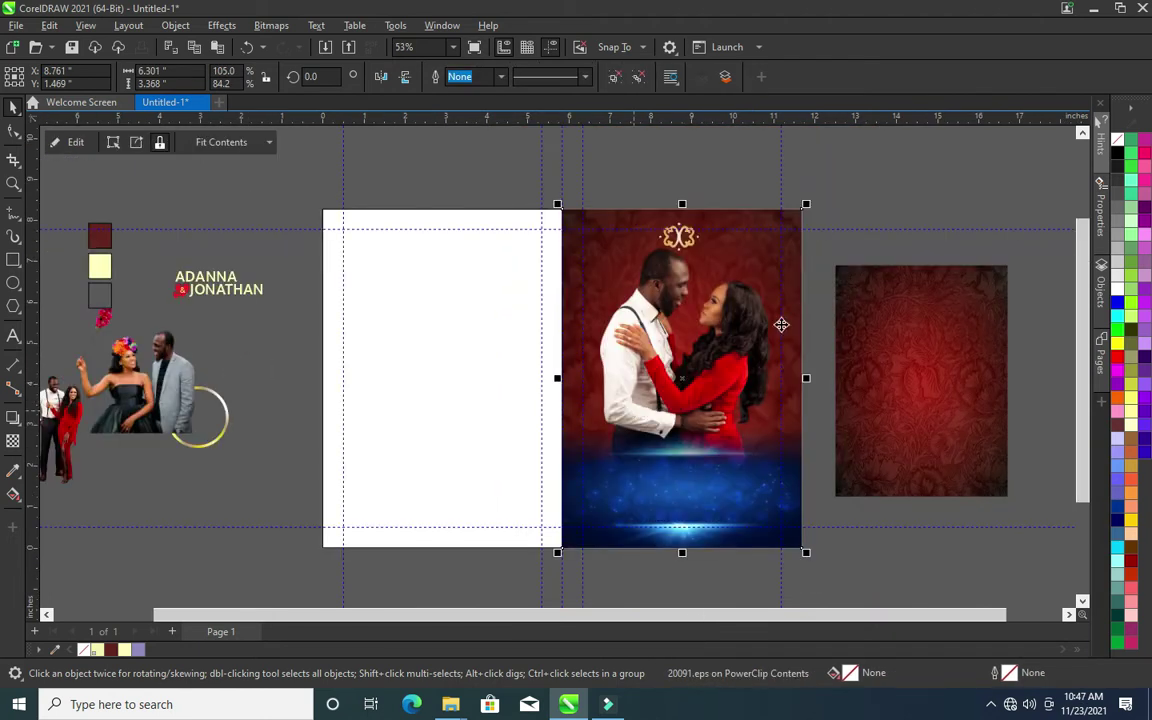
{"action": "scroll", "coordinate": [781, 324], "scroll_direction": "up", "scroll_amount": 2}
{"action": "scroll", "coordinate": [737, 346], "scroll_direction": "down", "scroll_amount": 1}
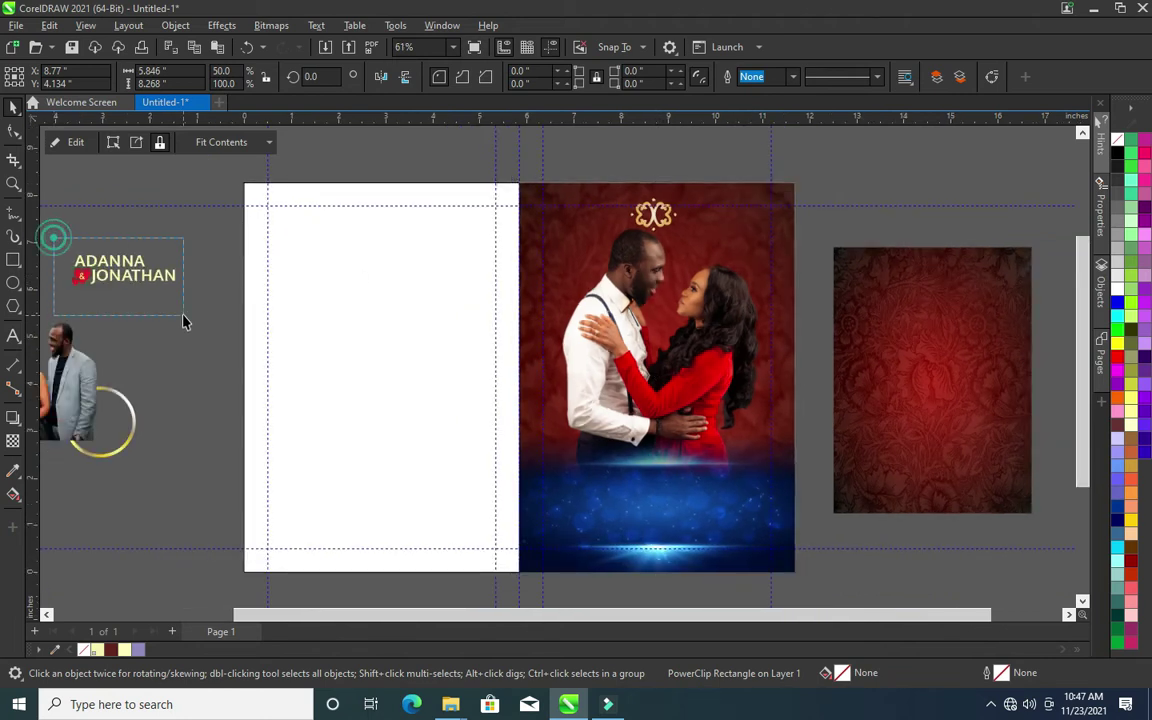
Drag the ADANNA & JONATHAN names from the pasteboard onto the cover's blue band
{"action": "left_click_drag", "start_coordinate": [120, 275], "coordinate": [642, 503]}
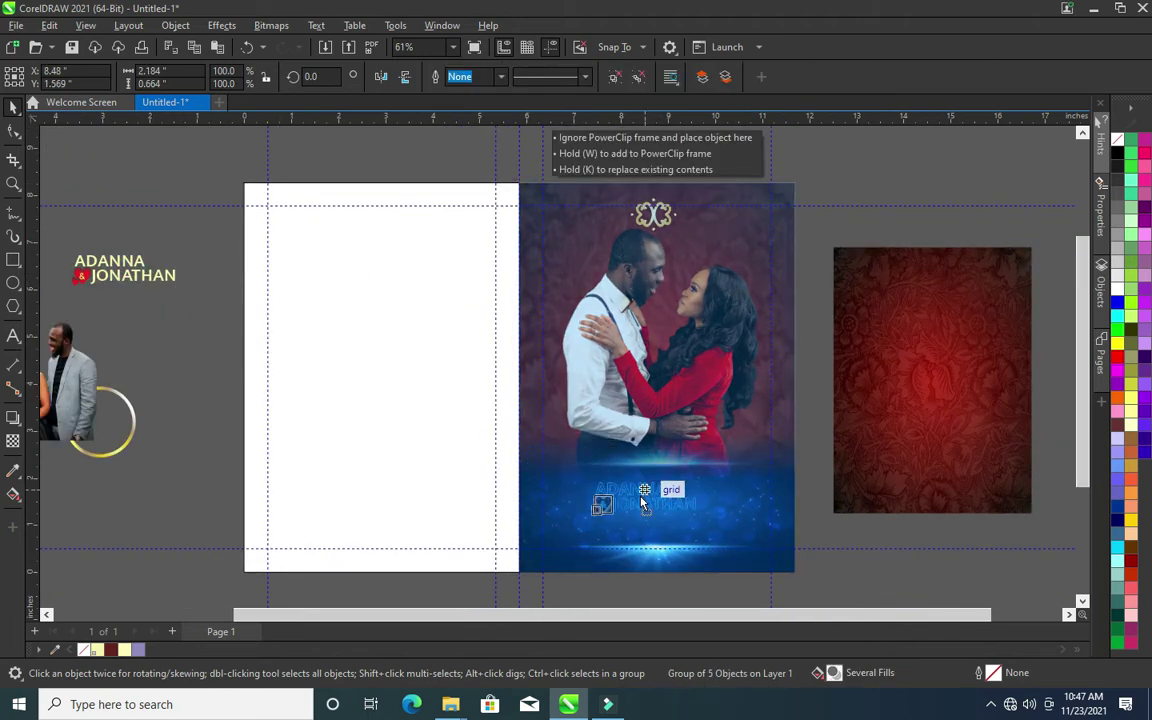
{"action": "mouse_move", "coordinate": [642, 503]}
{"action": "left_mouse_down"}
{"action": "mouse_move", "coordinate": [648, 495]}
{"action": "mouse_move", "coordinate": [748, 537]}
{"action": "left_mouse_up"}
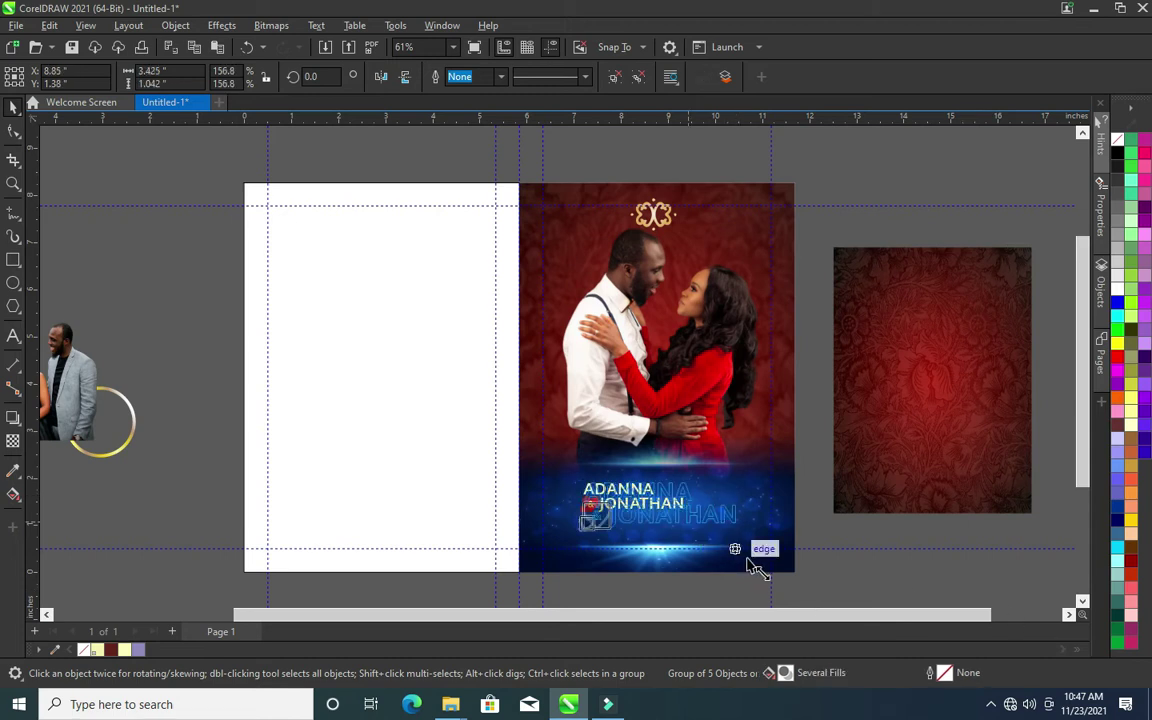
{"action": "scroll", "coordinate": [673, 518], "scroll_direction": "up", "scroll_amount": 1}
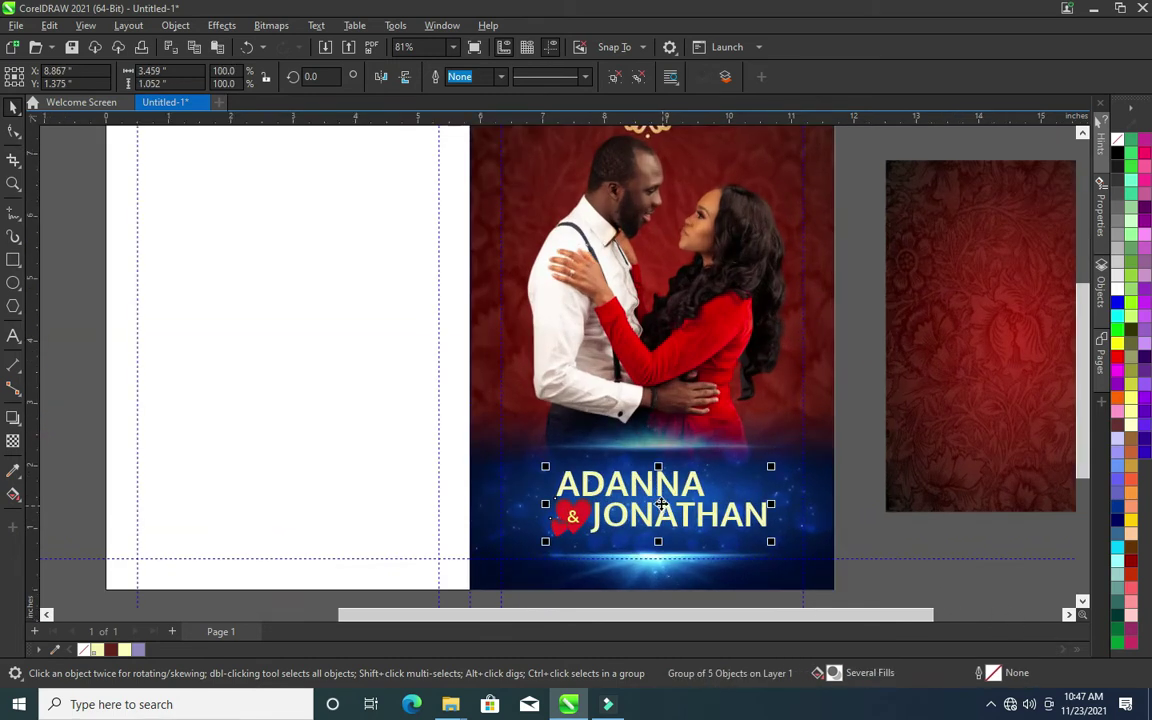
{"action": "left_click", "coordinate": [520, 425], "text": "shift"}
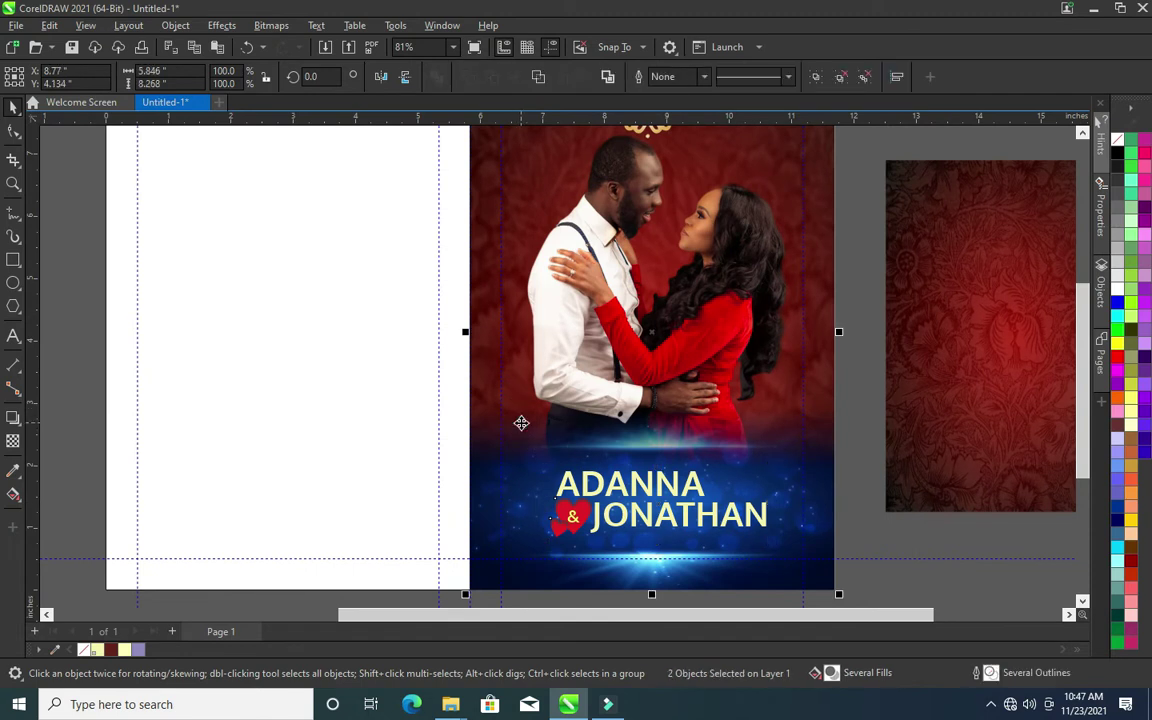
{"action": "left_click", "coordinate": [900, 540]}
Fine-tune the names' position over the blue glow at the photo's bottom
{"action": "left_click", "coordinate": [652, 487]}
{"action": "mouse_move", "coordinate": [645, 491]}
{"action": "left_mouse_down"}
{"action": "mouse_move", "coordinate": [637, 483]}
{"action": "mouse_move", "coordinate": [645, 491]}
{"action": "left_mouse_up"}
{"action": "left_click", "coordinate": [866, 522]}
{"action": "scroll", "coordinate": [768, 440], "scroll_direction": "down", "scroll_amount": 1}
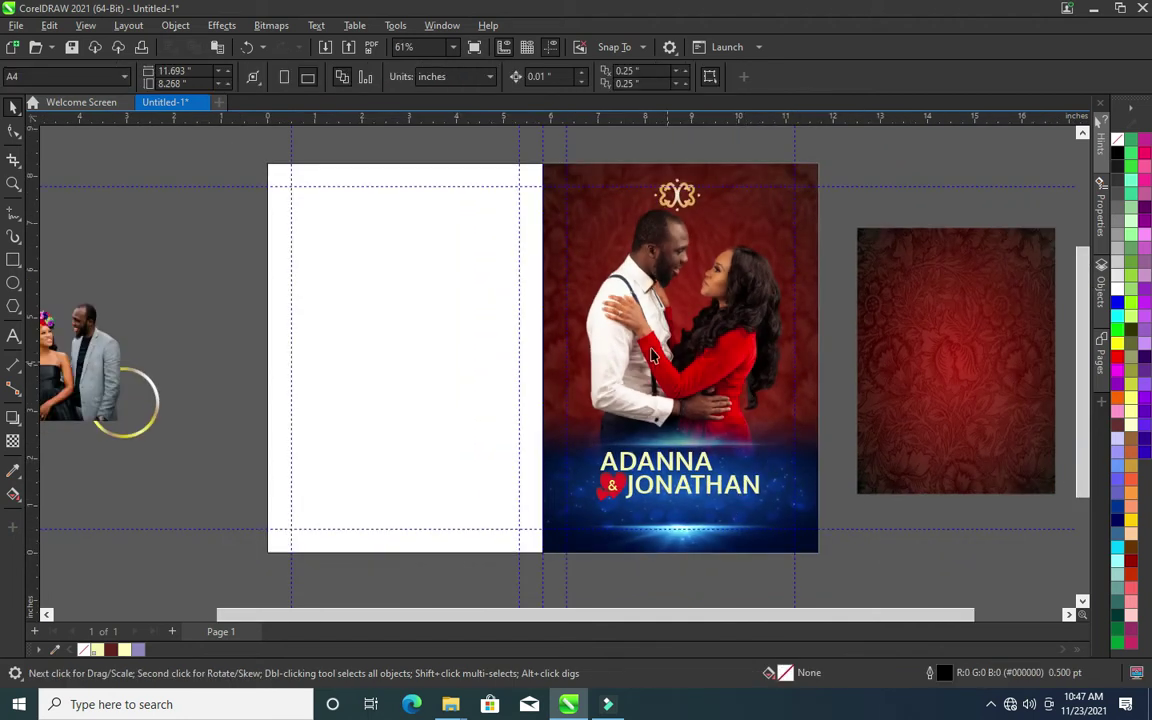
{"action": "scroll", "coordinate": [442, 476], "scroll_direction": "up", "scroll_amount": 1}
{"action": "scroll", "coordinate": [442, 476], "scroll_direction": "up", "scroll_amount": 1}
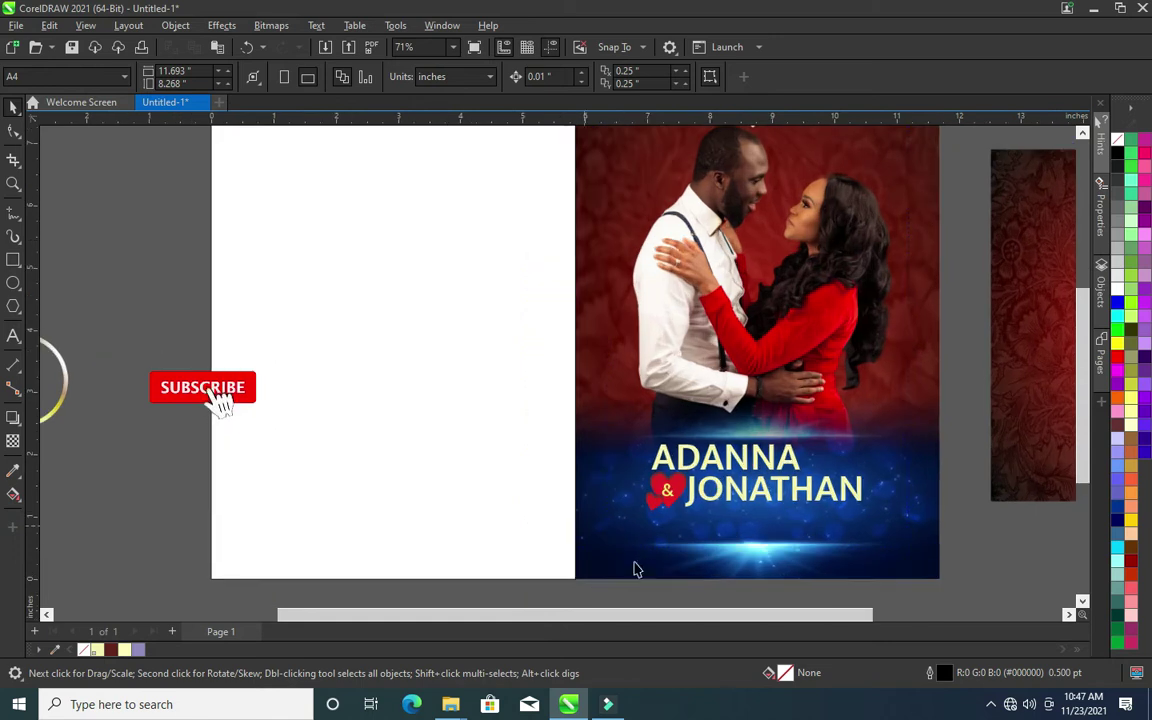
{"action": "left_click_drag", "start_coordinate": [599, 622], "coordinate": [634, 627]}
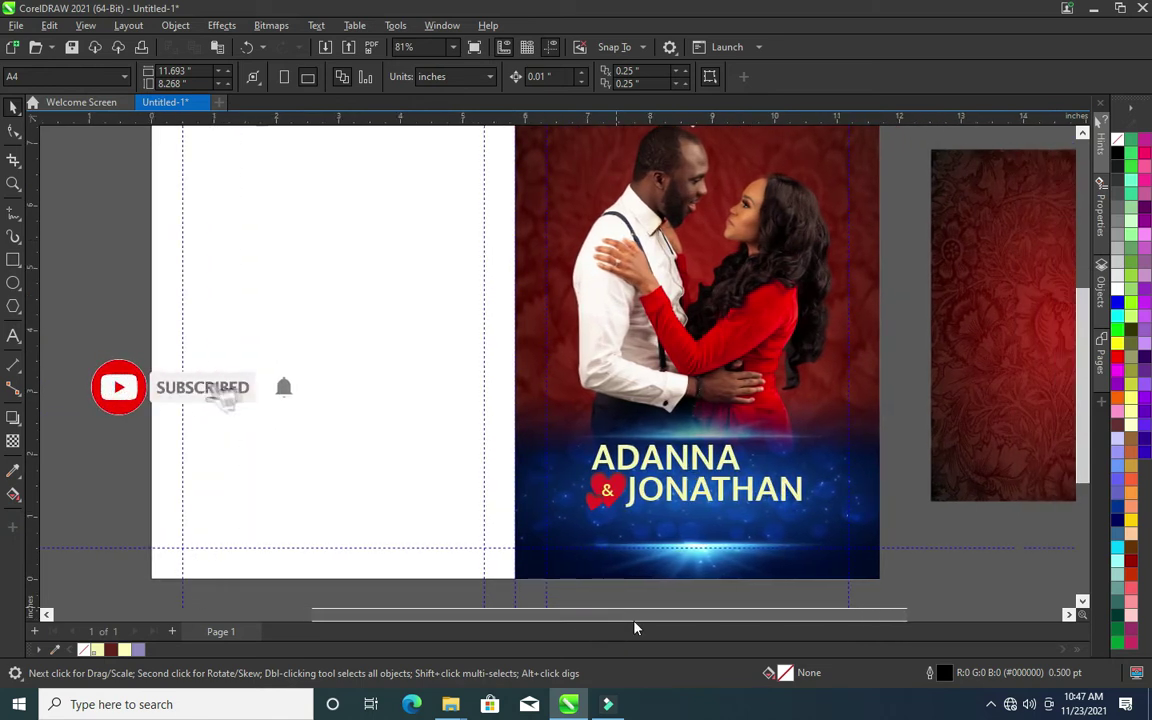
{"action": "left_click", "coordinate": [707, 535]}
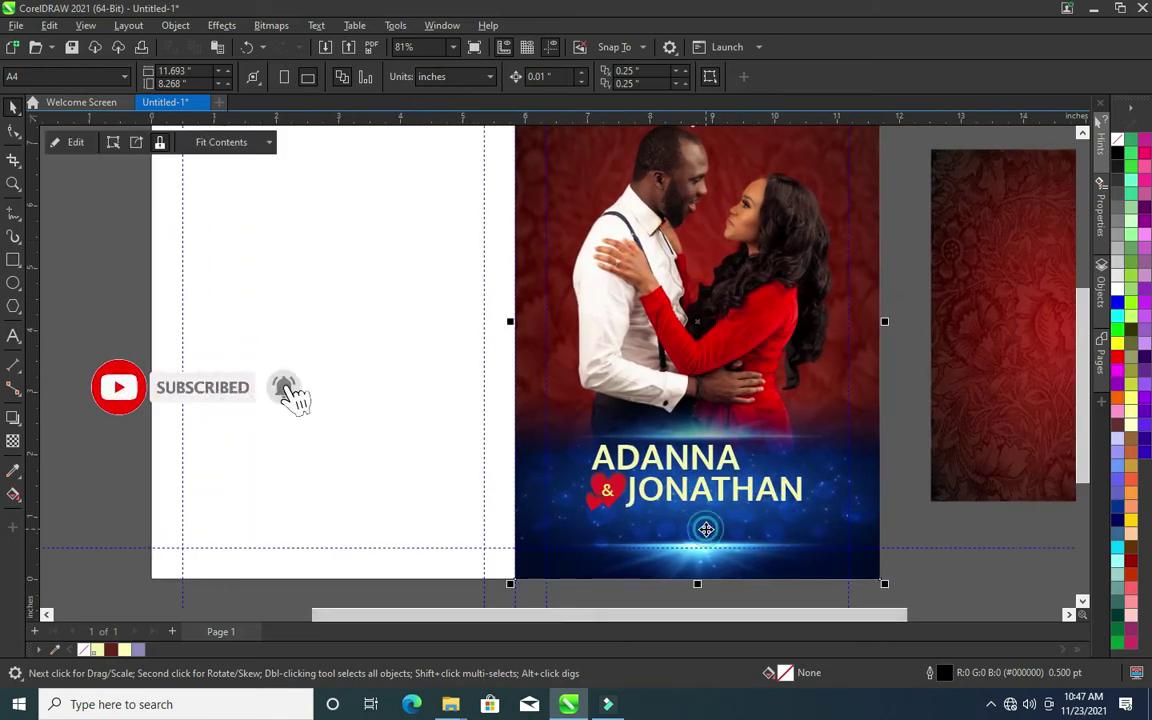
Apply a 17.4 px Gaussian blur to the blue glow inside the cover PowerClip
{"action": "right_click", "coordinate": [707, 535]}
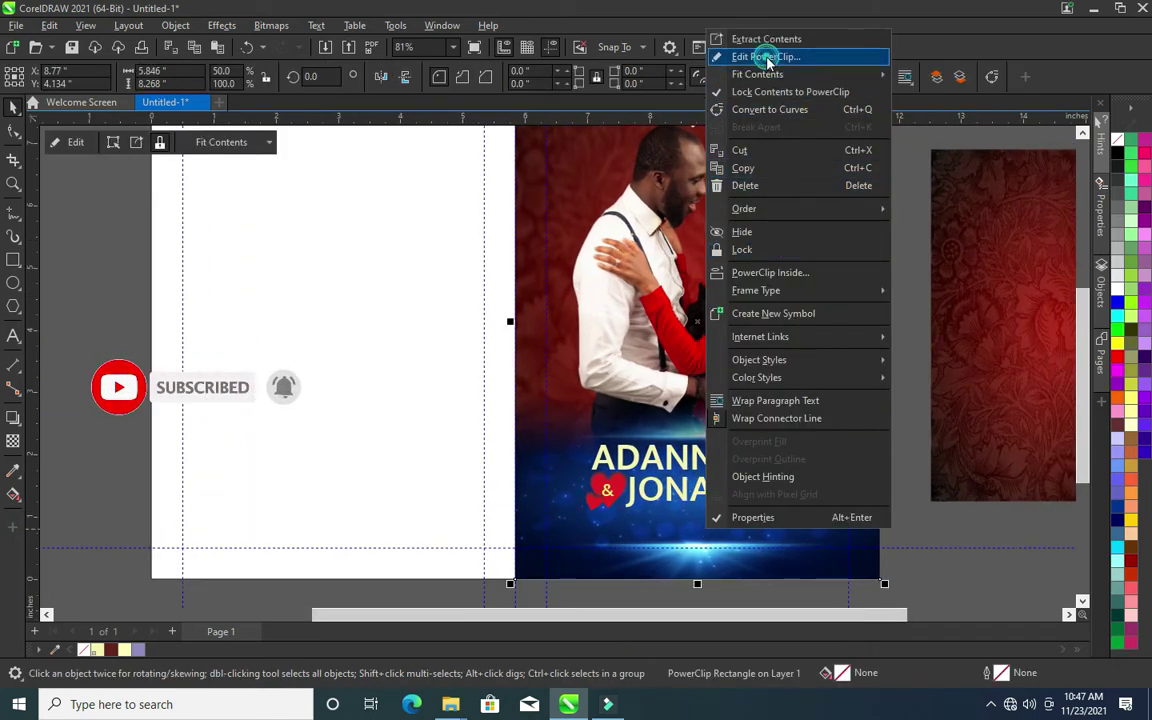
{"action": "left_click", "coordinate": [766, 56]}
{"action": "left_click", "coordinate": [705, 566]}
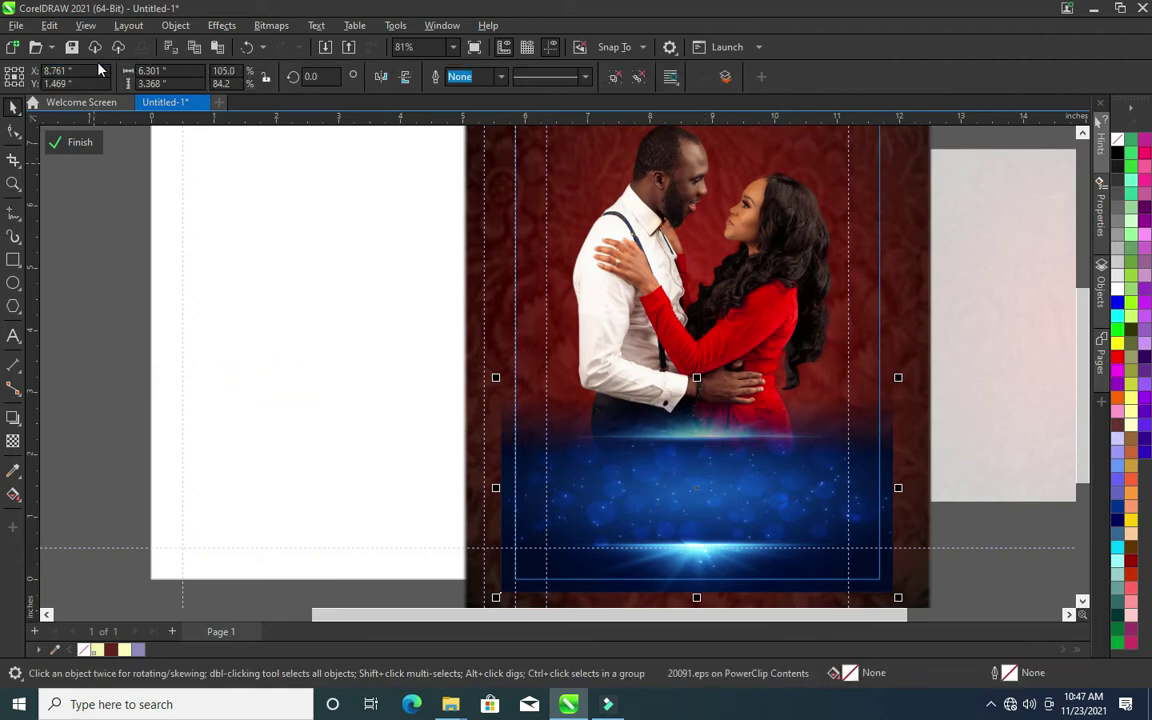
{"action": "left_click", "coordinate": [215, 25]}
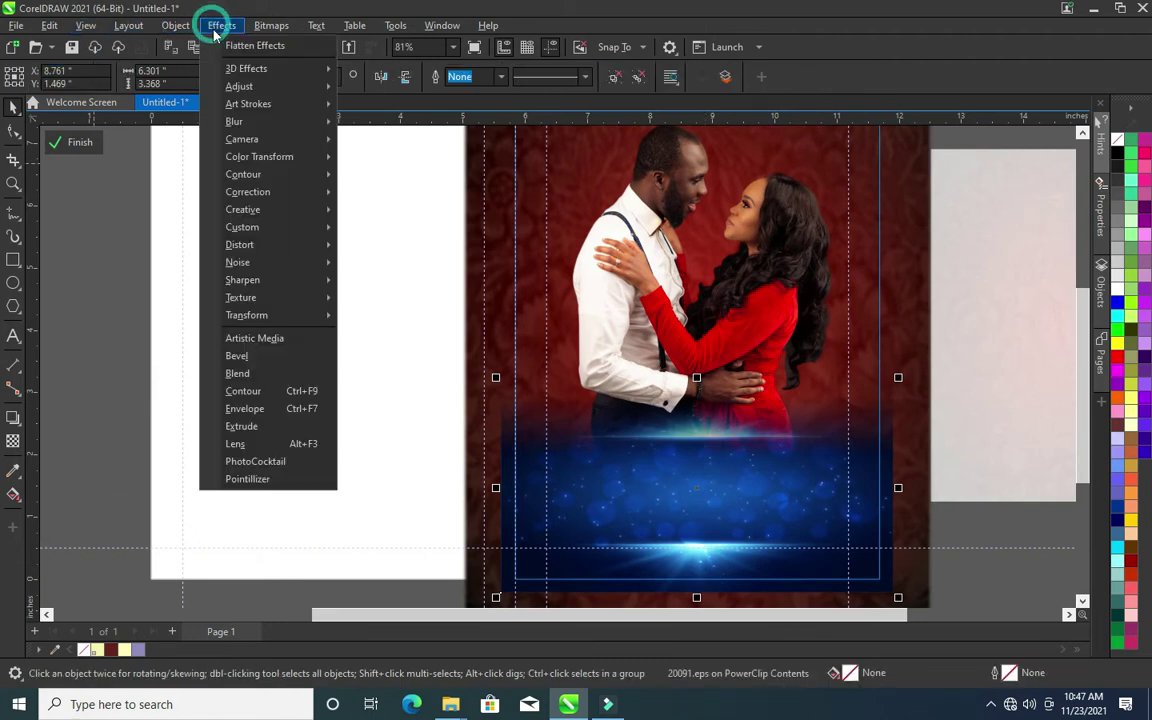
{"action": "left_click", "coordinate": [8, 133]}
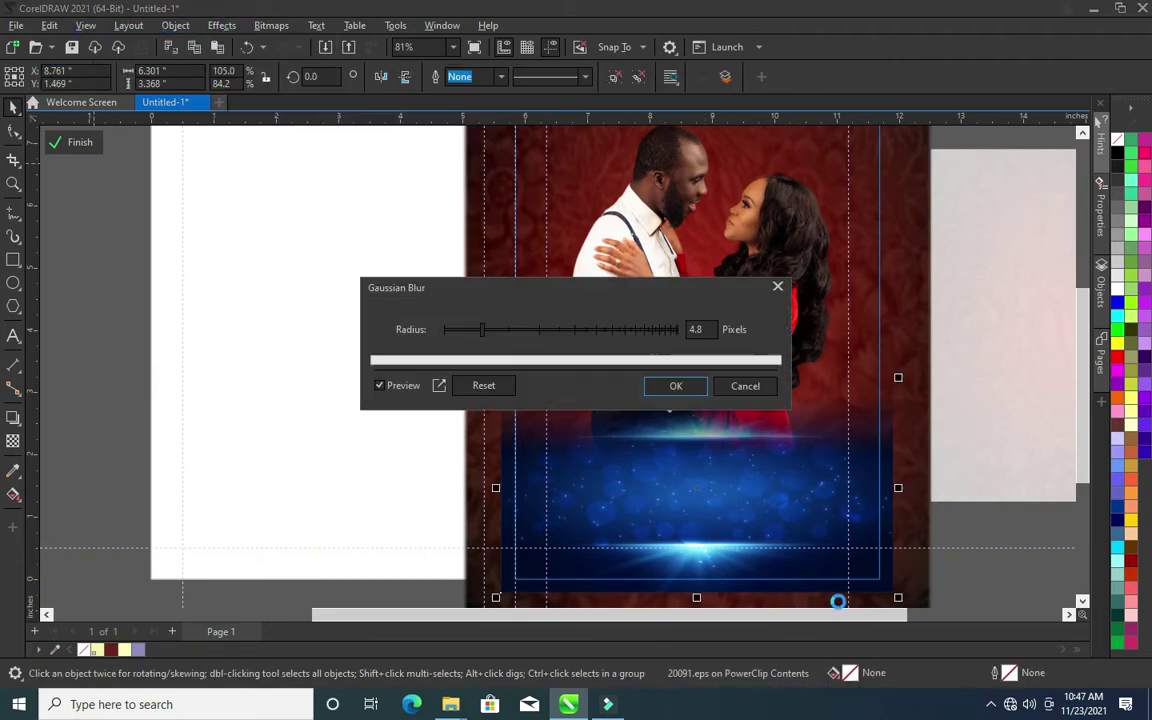
{"action": "mouse_move", "coordinate": [689, 329]}
{"action": "left_mouse_down"}
{"action": "mouse_move", "coordinate": [505, 330]}
{"action": "mouse_move", "coordinate": [533, 330]}
{"action": "left_mouse_up"}
{"action": "left_click", "coordinate": [672, 386]}
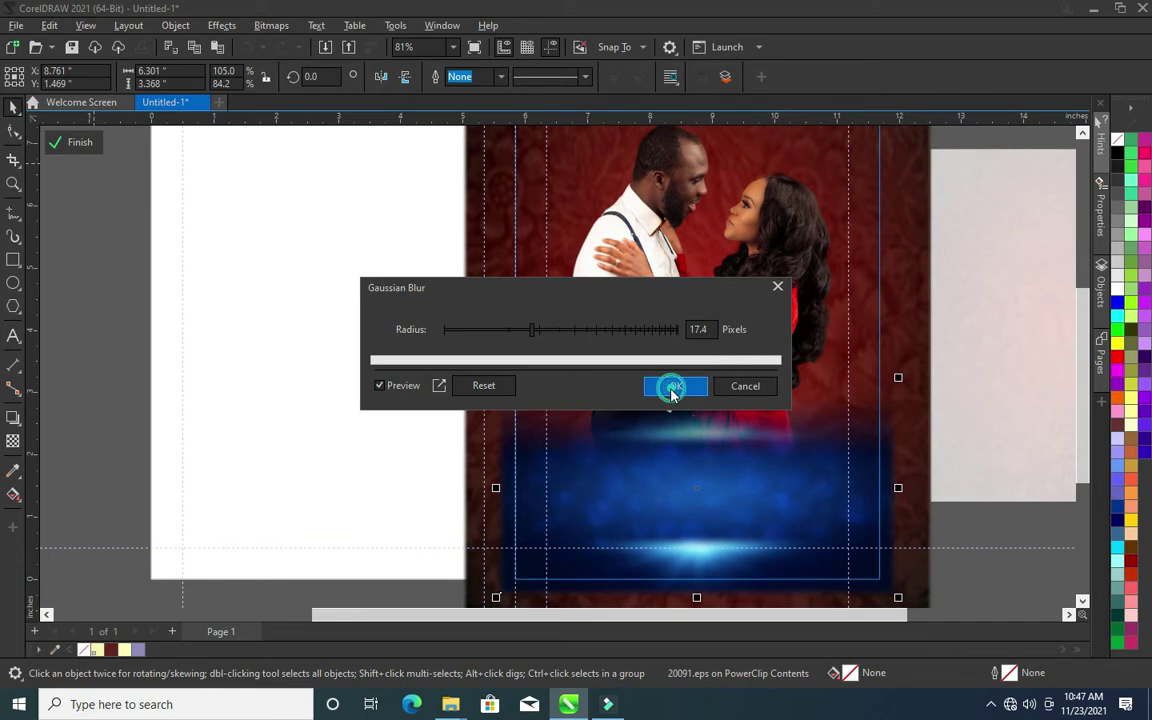
{"action": "left_click", "coordinate": [944, 535]}
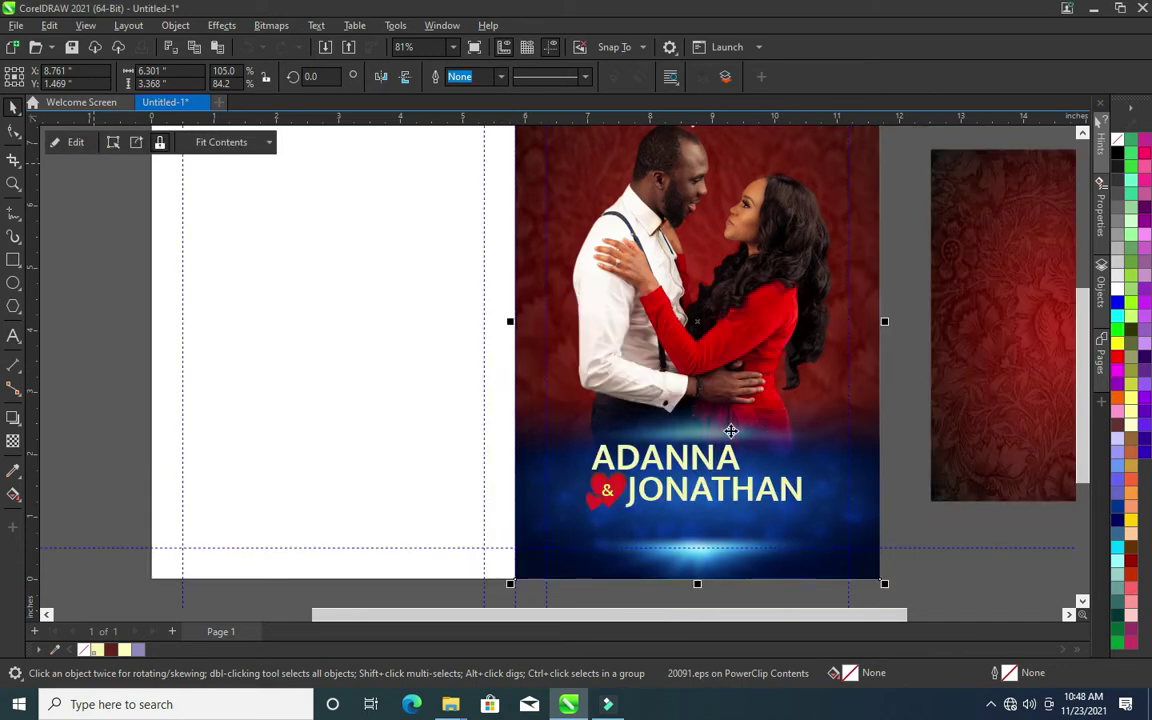
Move the gold ring from the pasteboard onto the cover photo beside the names
{"action": "mouse_move", "coordinate": [98, 362]}
{"action": "left_mouse_down"}
{"action": "mouse_move", "coordinate": [797, 404]}
{"action": "mouse_move", "coordinate": [829, 428]}
{"action": "left_mouse_up"}
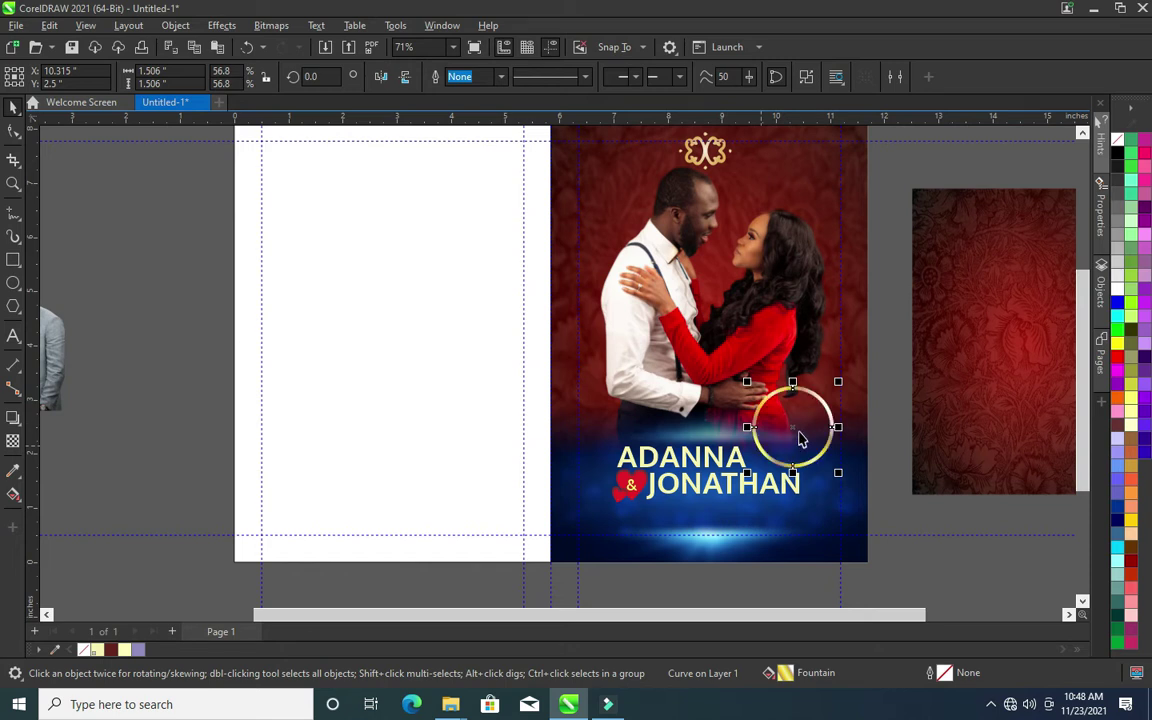
{"action": "scroll", "coordinate": [792, 437], "scroll_direction": "up", "scroll_amount": 2}
{"action": "scroll", "coordinate": [805, 432], "scroll_direction": "up", "scroll_amount": 2}
{"action": "scroll", "coordinate": [800, 419], "scroll_direction": "up", "scroll_amount": 1}
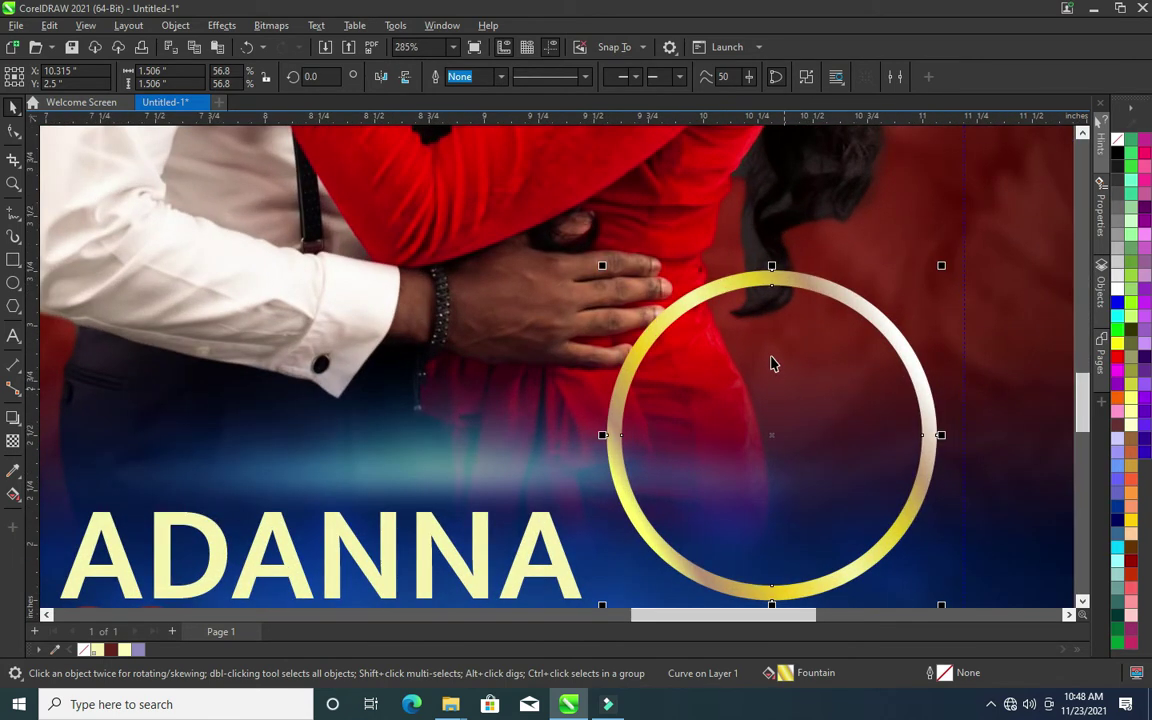
Enlarge the gold ring slightly and draw a circle centred inside it
{"action": "left_click_drag", "start_coordinate": [940, 266], "coordinate": [970, 239]}
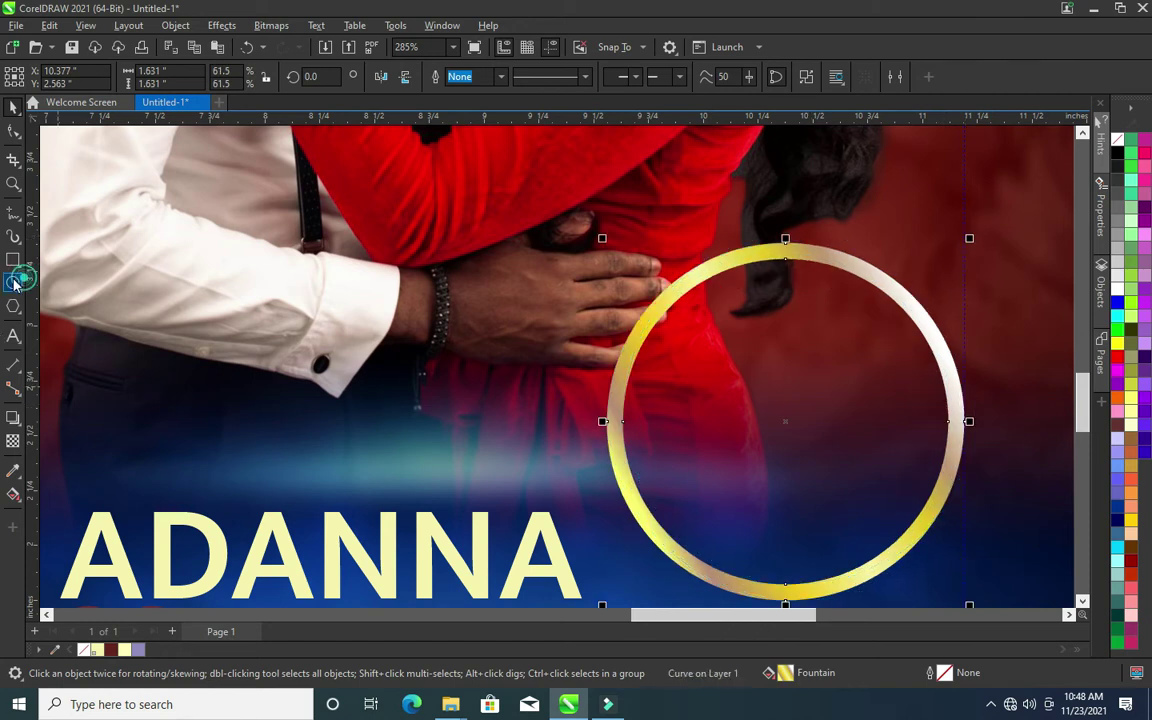
{"action": "mouse_move", "coordinate": [779, 421]}
{"action": "left_mouse_down"}
{"action": "mouse_move", "coordinate": [836, 495]}
{"action": "mouse_move", "coordinate": [926, 571]}
{"action": "left_mouse_up"}
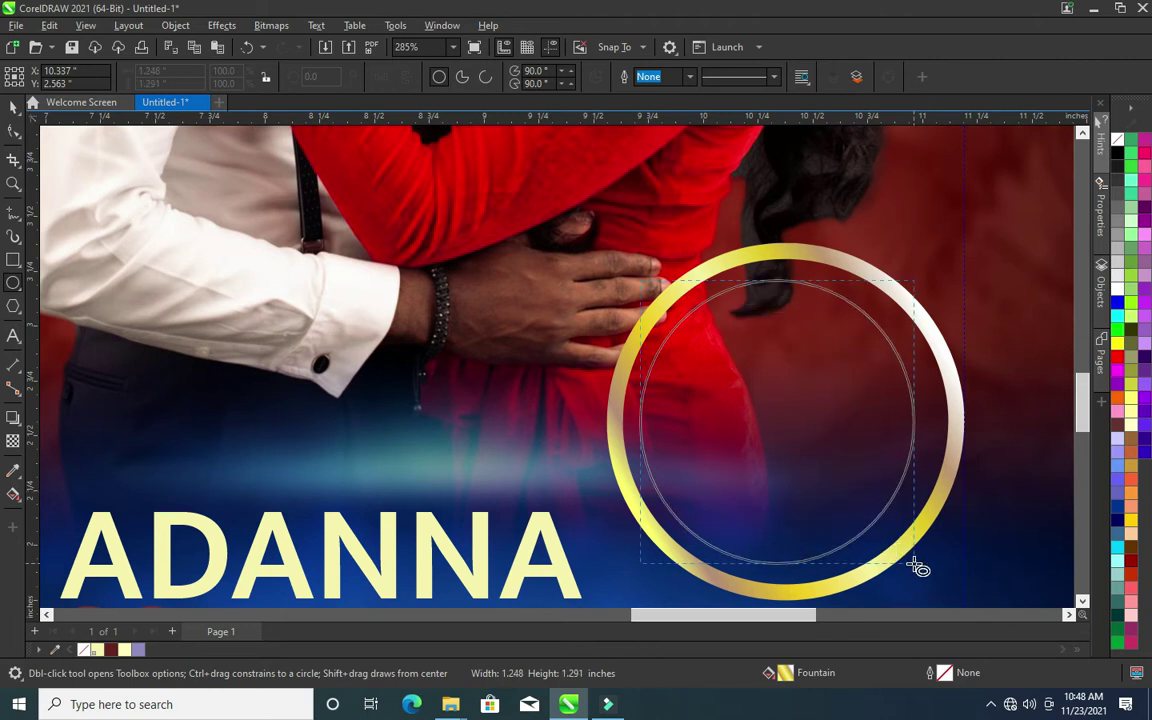
{"action": "left_click_drag", "start_coordinate": [926, 571], "coordinate": [944, 587]}
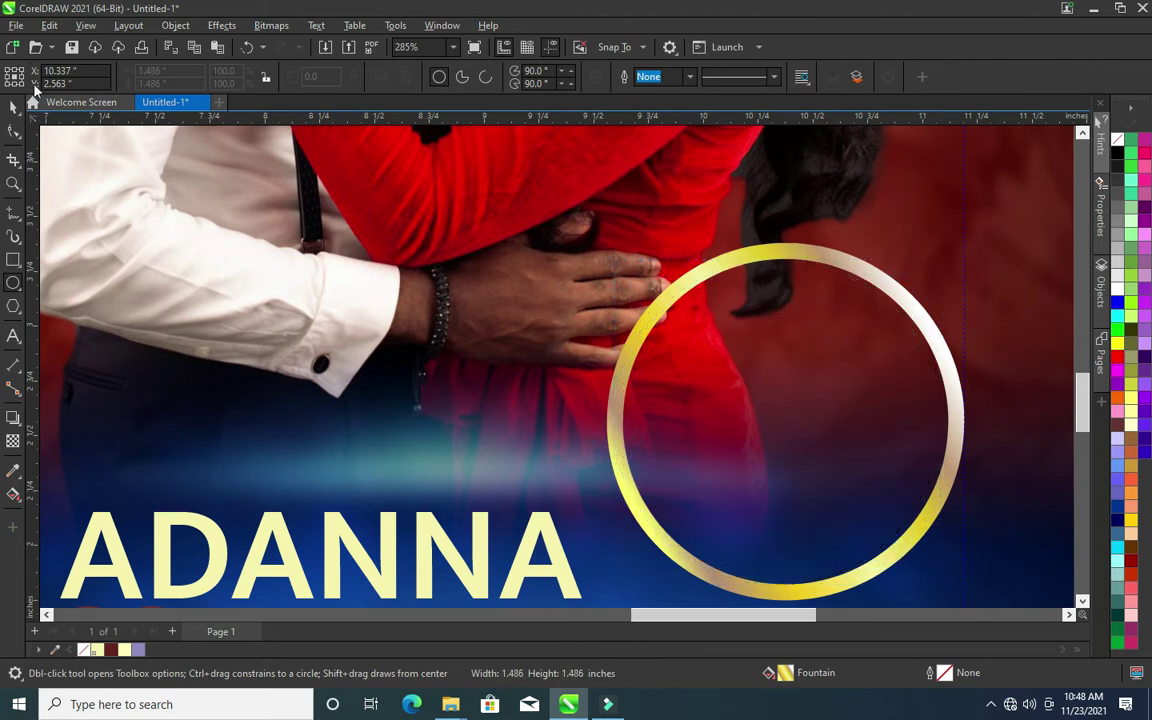
{"action": "left_click", "coordinate": [14, 108]}
{"action": "left_click", "coordinate": [950, 358], "text": "shift"}
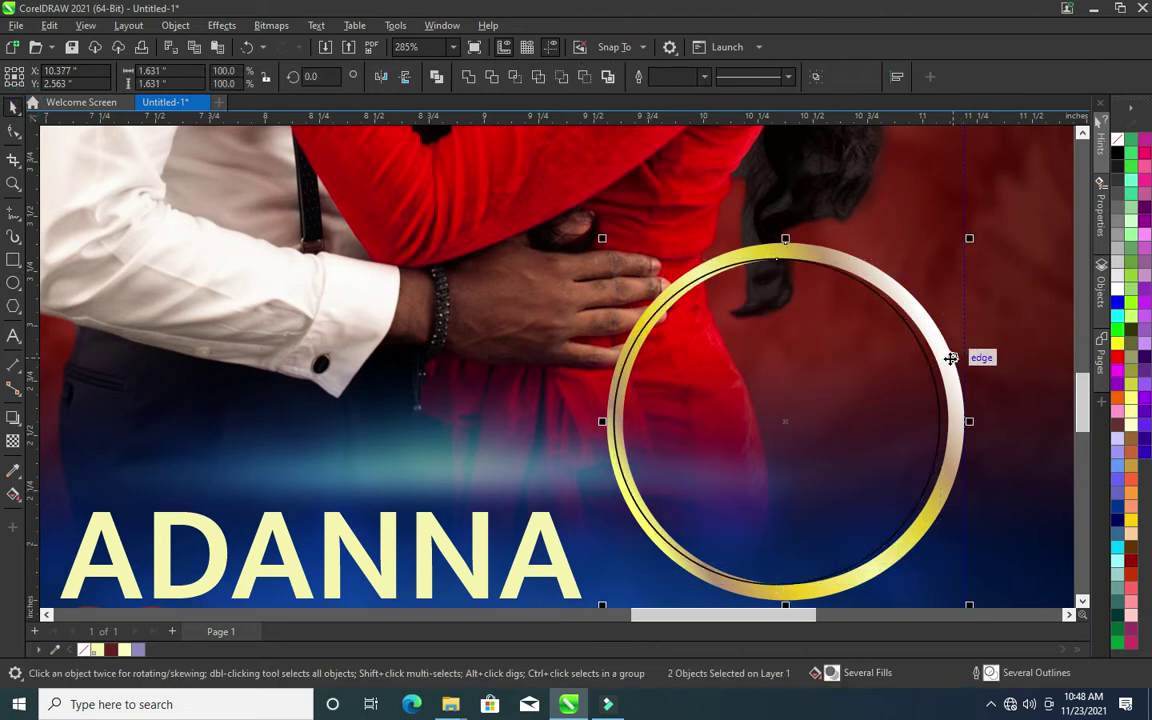
{"action": "key", "text": "c"}
{"action": "key", "text": "e"}
{"action": "scroll", "coordinate": [834, 342], "scroll_direction": "down", "scroll_amount": 2}
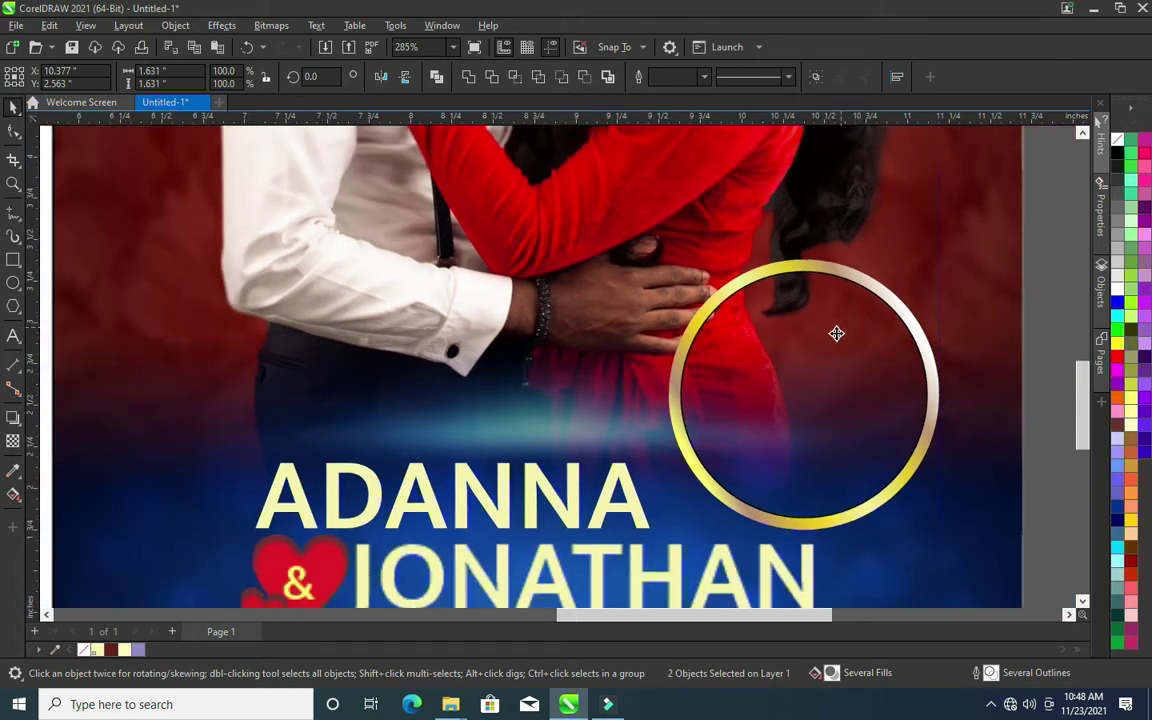
Fill the inner circle with dark blue #092F7D sampled from the cover photo
{"action": "left_click", "coordinate": [919, 386]}
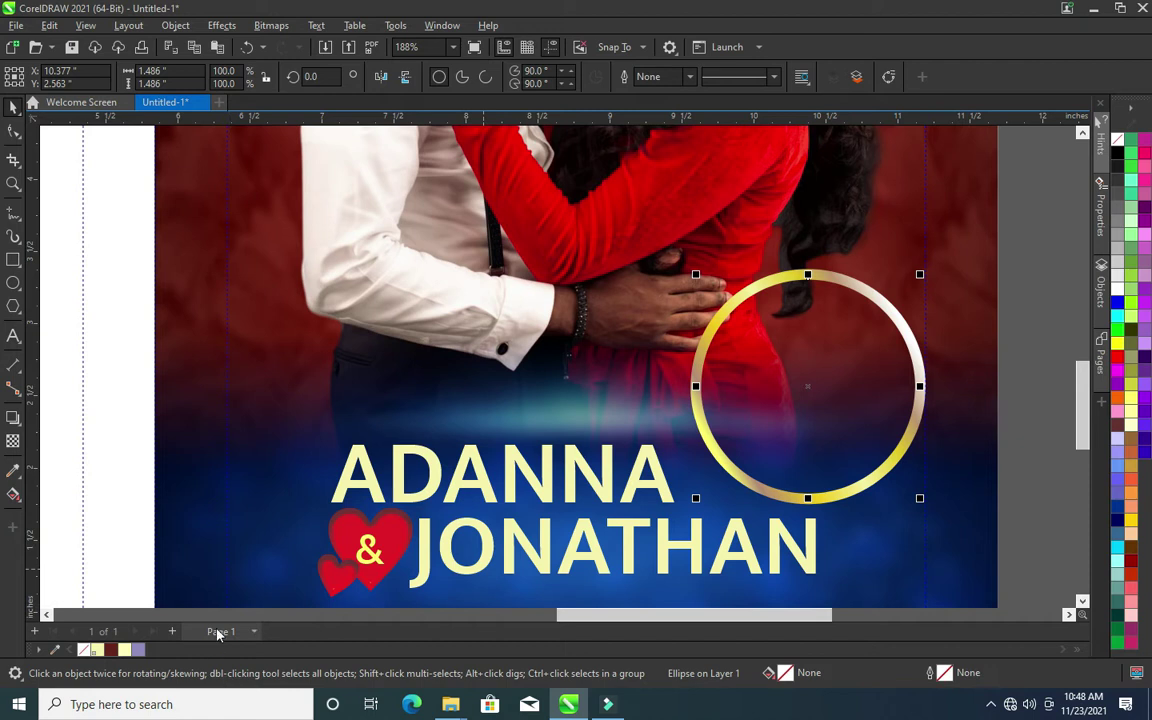
{"action": "left_click", "coordinate": [13, 470]}
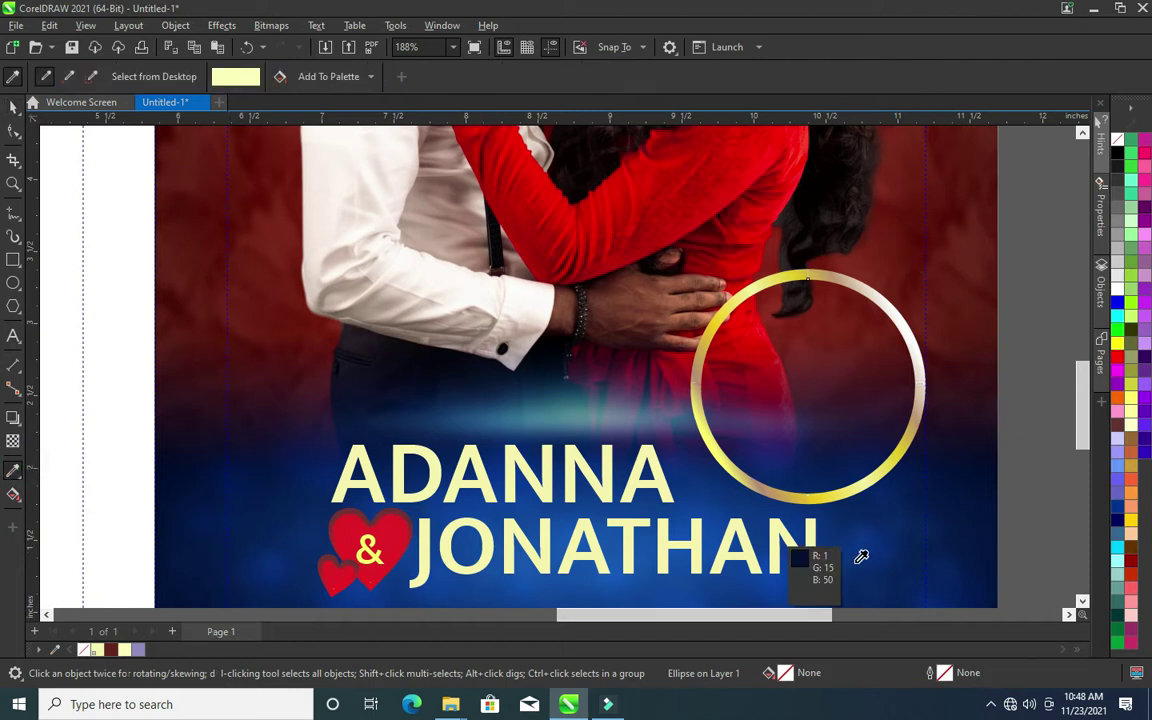
{"action": "left_click", "coordinate": [824, 430]}
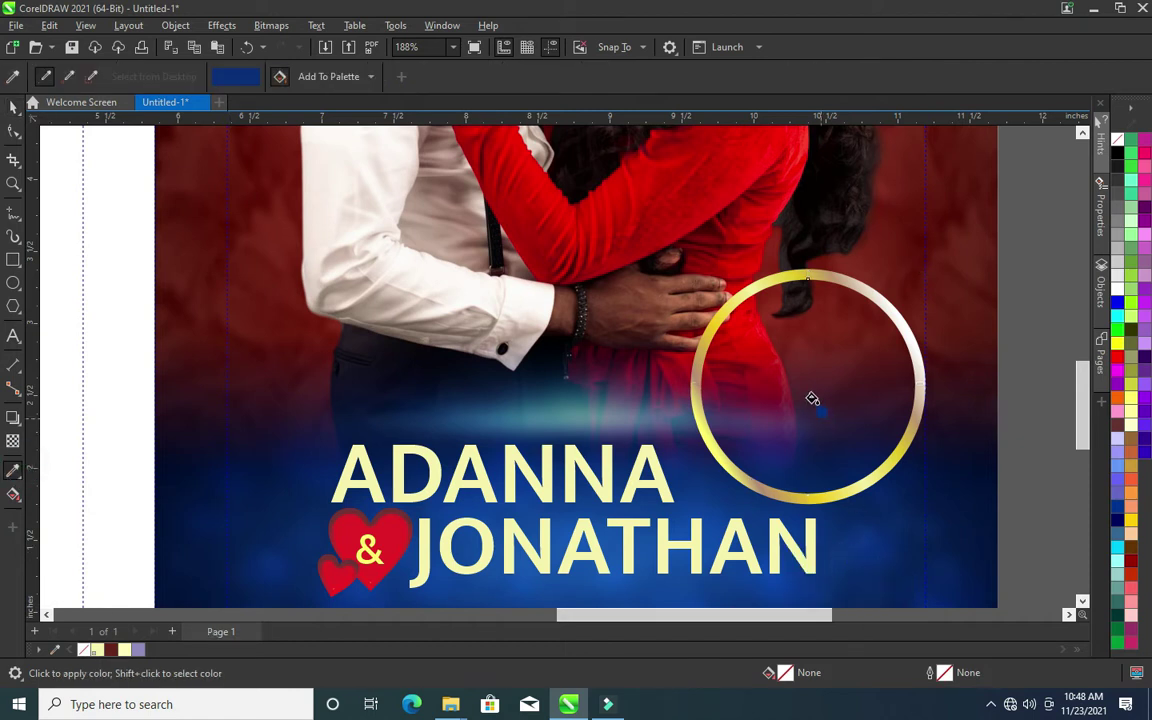
{"action": "left_click", "coordinate": [812, 398]}
{"action": "left_click", "coordinate": [8, 108]}
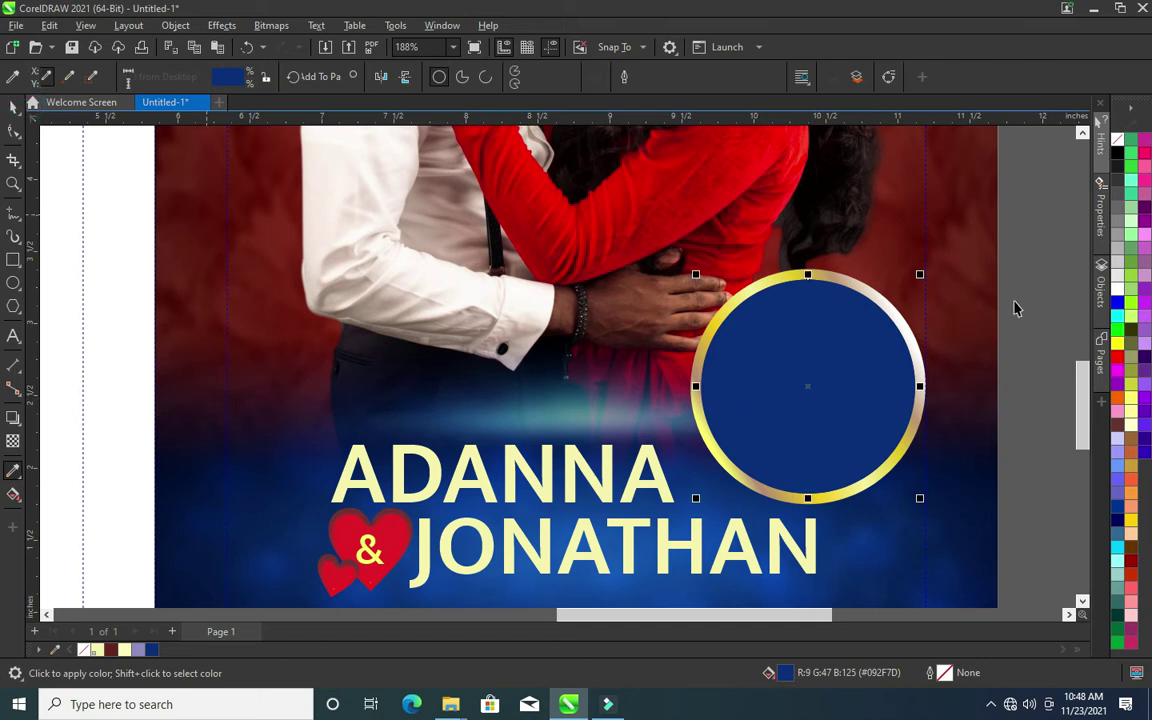
{"action": "scroll", "coordinate": [362, 258], "scroll_direction": "down", "scroll_amount": 5}
{"action": "scroll", "coordinate": [310, 330], "scroll_direction": "left", "scroll_amount": 3}
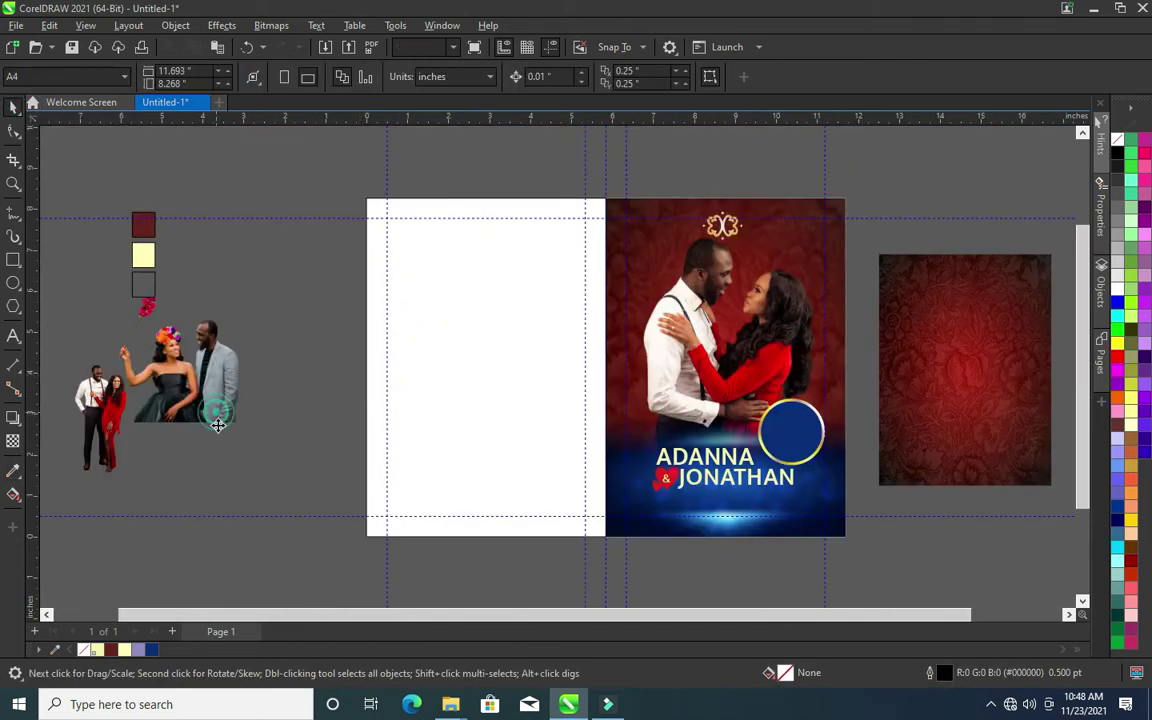
Drag the standing couple photo onto the blue circle and PowerClip it inside
{"action": "left_click_drag", "start_coordinate": [100, 422], "coordinate": [853, 443]}
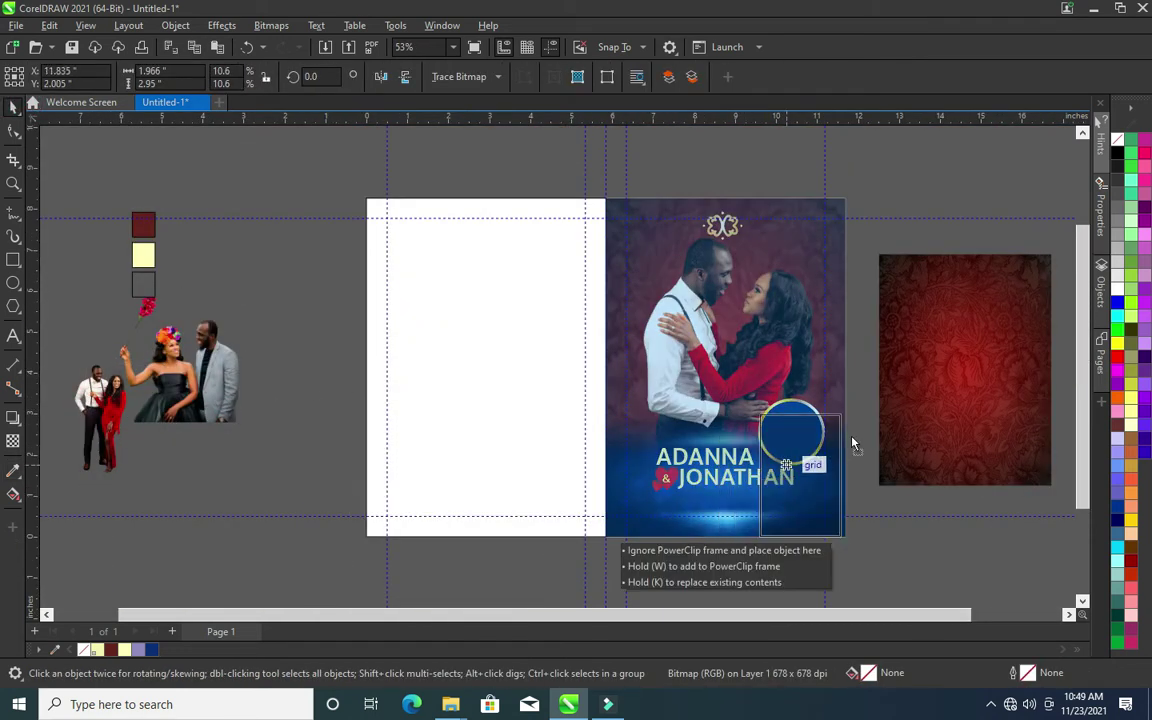
{"action": "left_click_drag", "start_coordinate": [853, 443], "coordinate": [866, 431]}
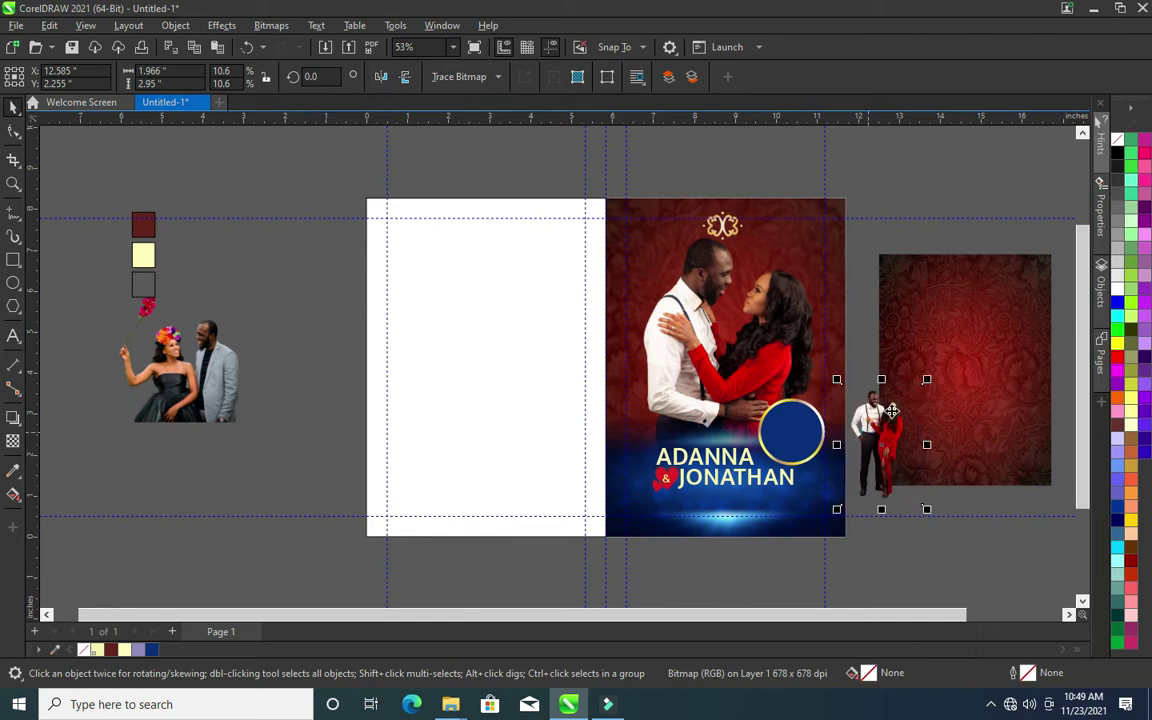
{"action": "scroll", "coordinate": [891, 410], "scroll_direction": "up", "scroll_amount": 3}
{"action": "scroll", "coordinate": [871, 431], "scroll_direction": "up", "scroll_amount": 2}
{"action": "left_click_drag", "start_coordinate": [830, 418], "coordinate": [527, 474]}
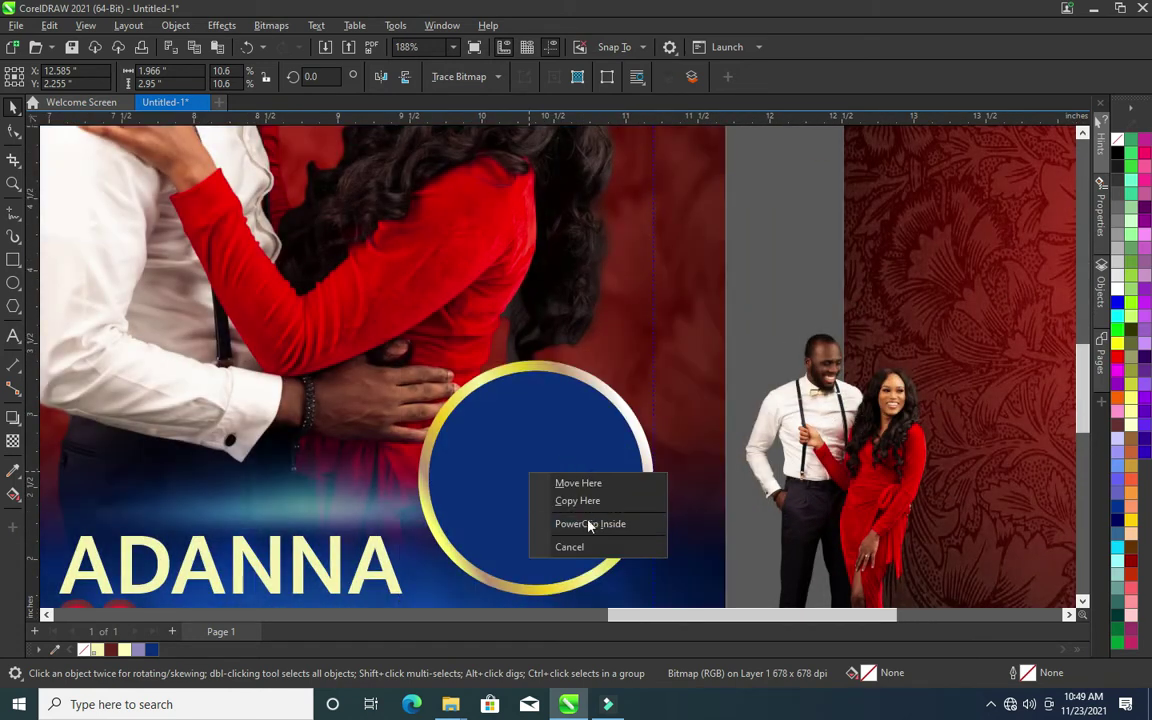
{"action": "left_click", "coordinate": [589, 520]}
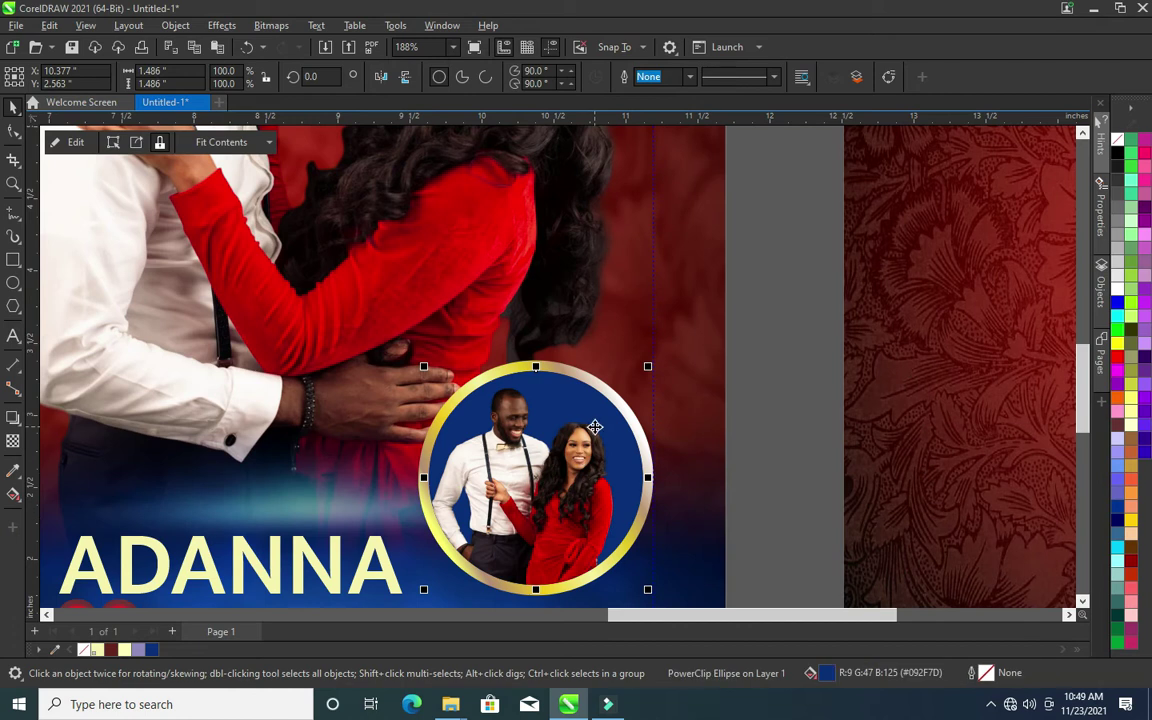
Scale the clipped couple photo so it fills the circle
{"action": "left_click", "coordinate": [690, 365], "text": "ctrl"}
{"action": "left_click_drag", "start_coordinate": [698, 358], "coordinate": [700, 339]}
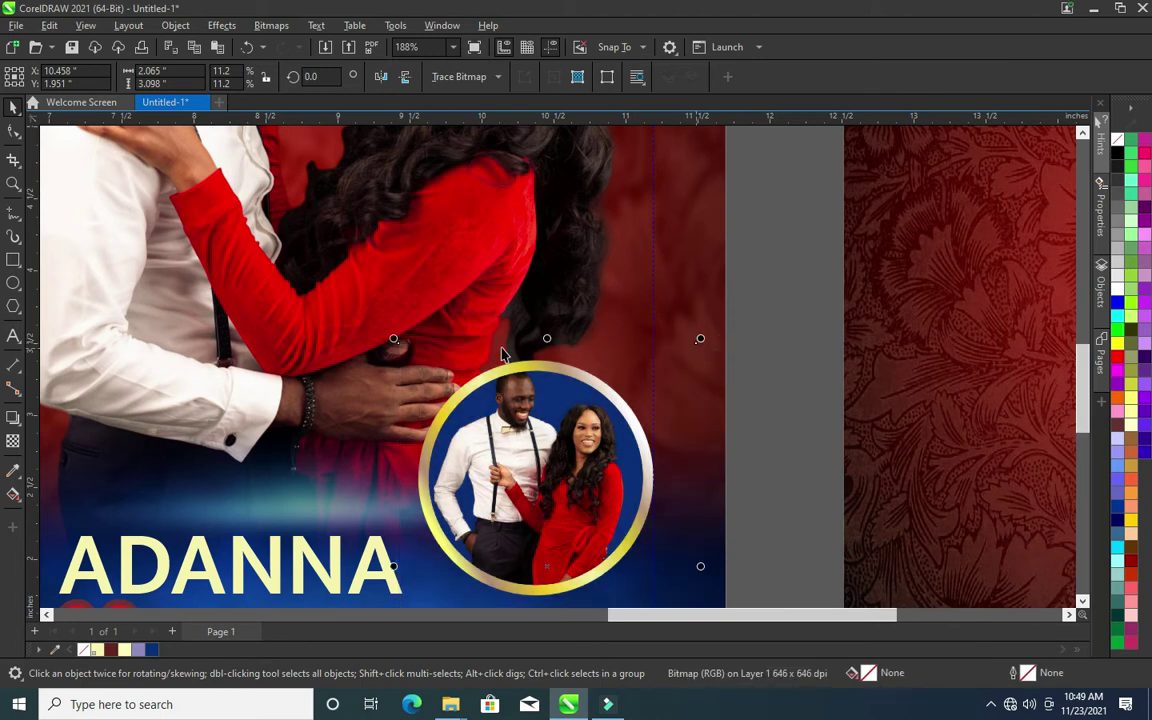
{"action": "left_click_drag", "start_coordinate": [397, 343], "coordinate": [399, 347]}
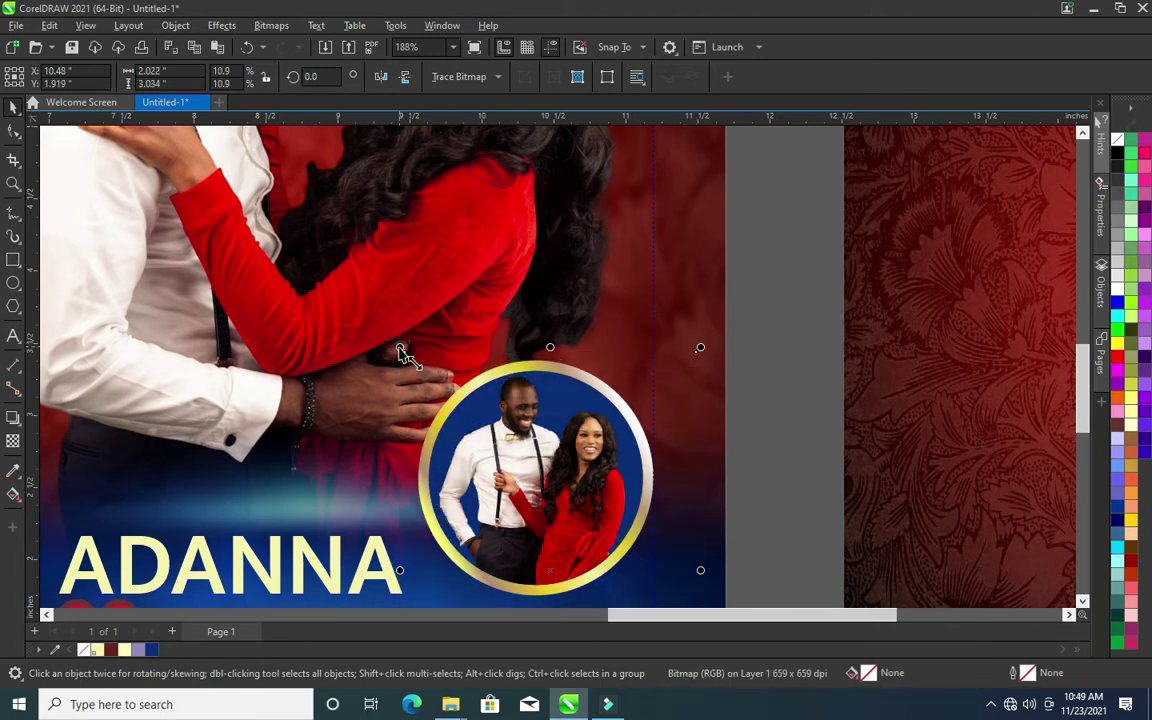
{"action": "left_click", "coordinate": [805, 380]}
{"action": "scroll", "coordinate": [613, 328], "scroll_direction": "down", "scroll_amount": 4}
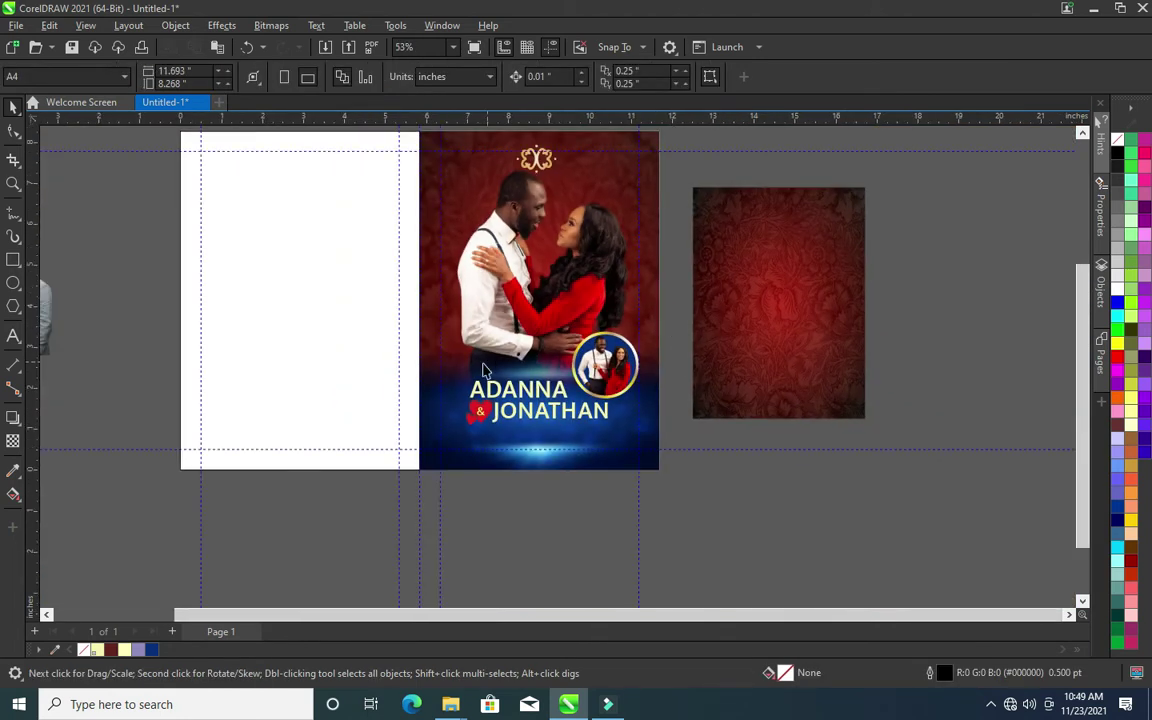
{"action": "scroll", "coordinate": [428, 453], "scroll_direction": "up", "scroll_amount": 3}
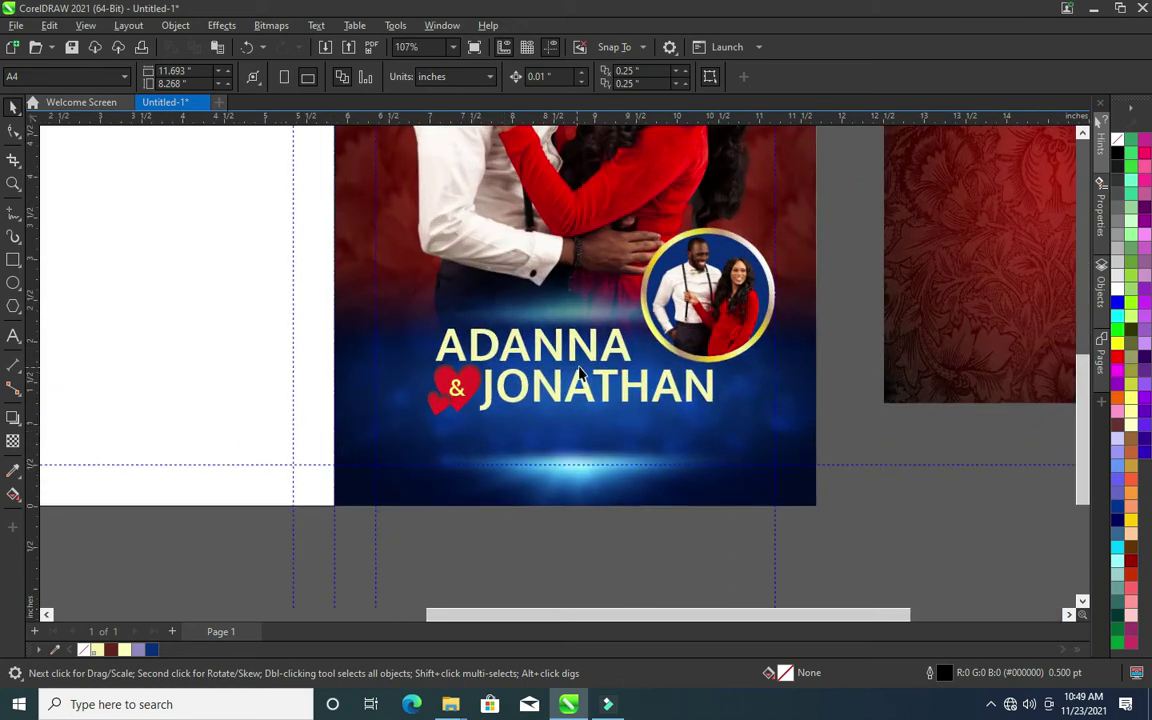
Add the text line 'SATURDAY 18TH DEC, 2021' below the names and select it
{"action": "left_click", "coordinate": [12, 336]}
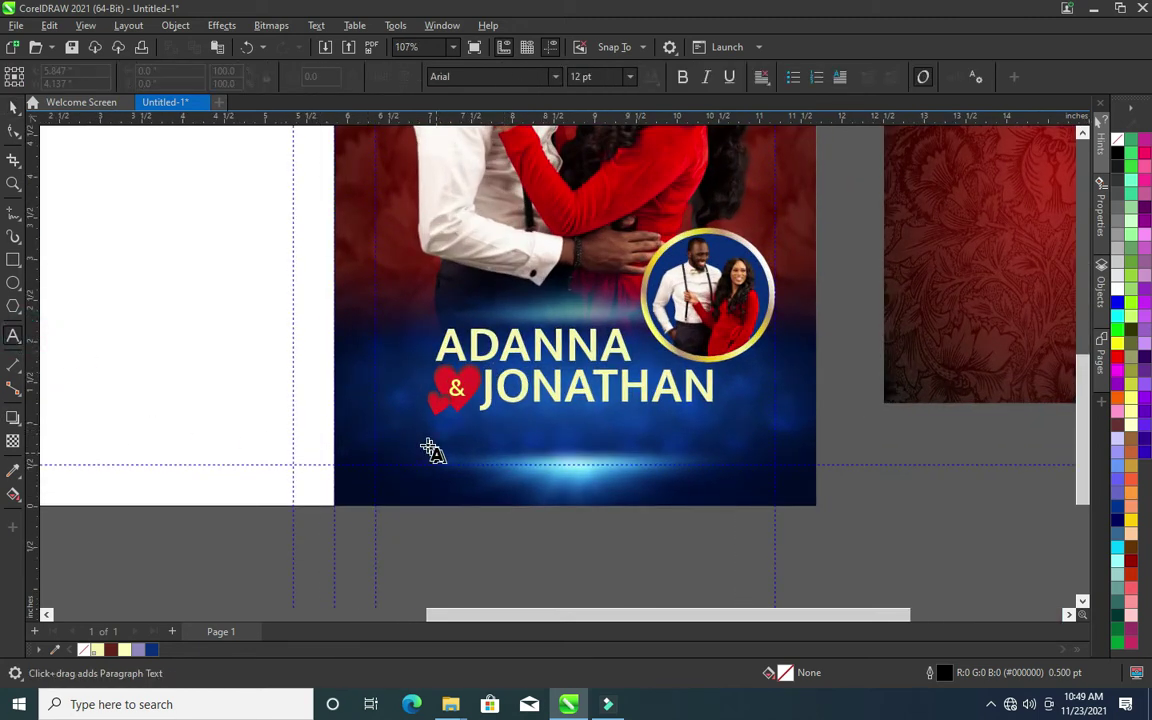
{"action": "left_click", "coordinate": [519, 453]}
{"action": "type", "text": "SATURDAY 18TH DEDC"}
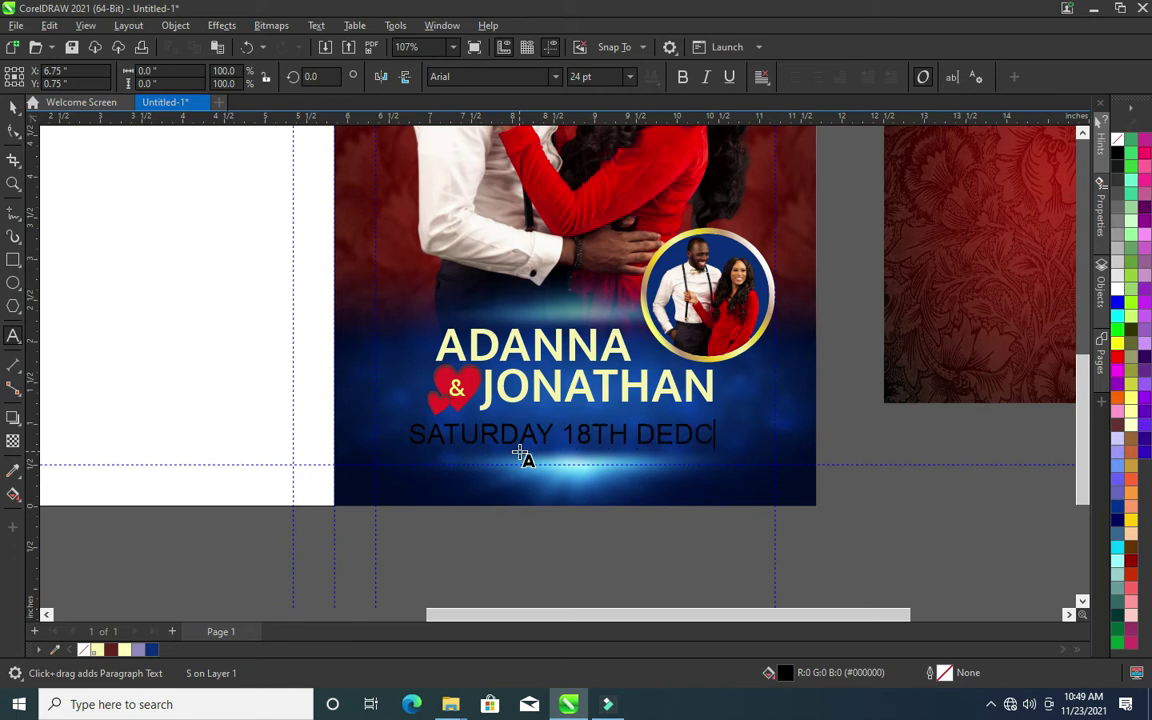
{"action": "key", "text": "BackSpace"}
{"action": "key", "text": "BackSpace"}
{"action": "type", "text": "C"}
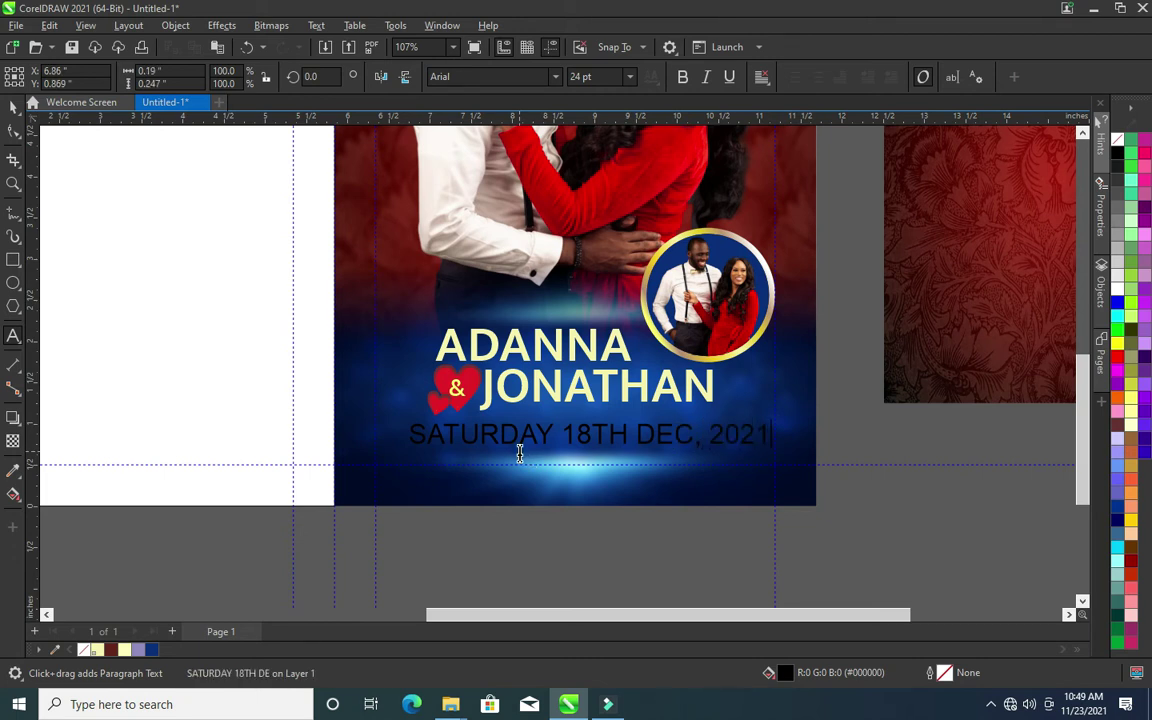
{"action": "left_click", "coordinate": [13, 104]}
{"action": "left_click", "coordinate": [500, 77]}
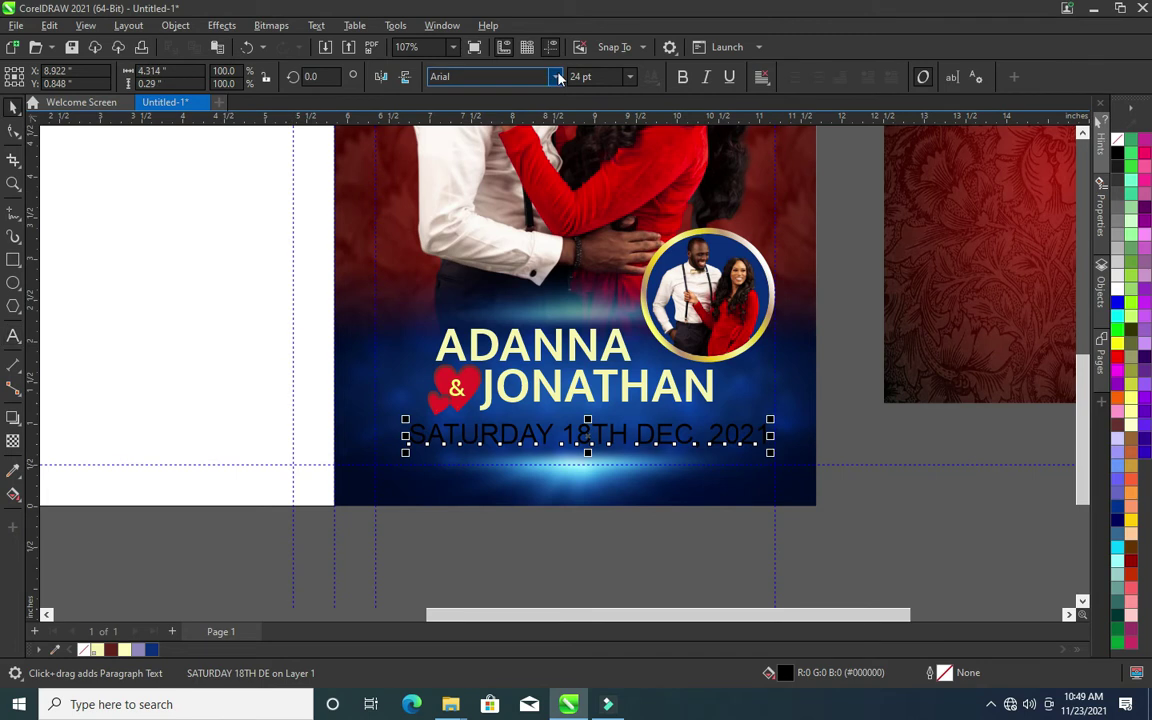
Set the date in cream Futura Md BT, about 13.5 pt, positioned under the names
{"action": "left_click", "coordinate": [557, 80]}
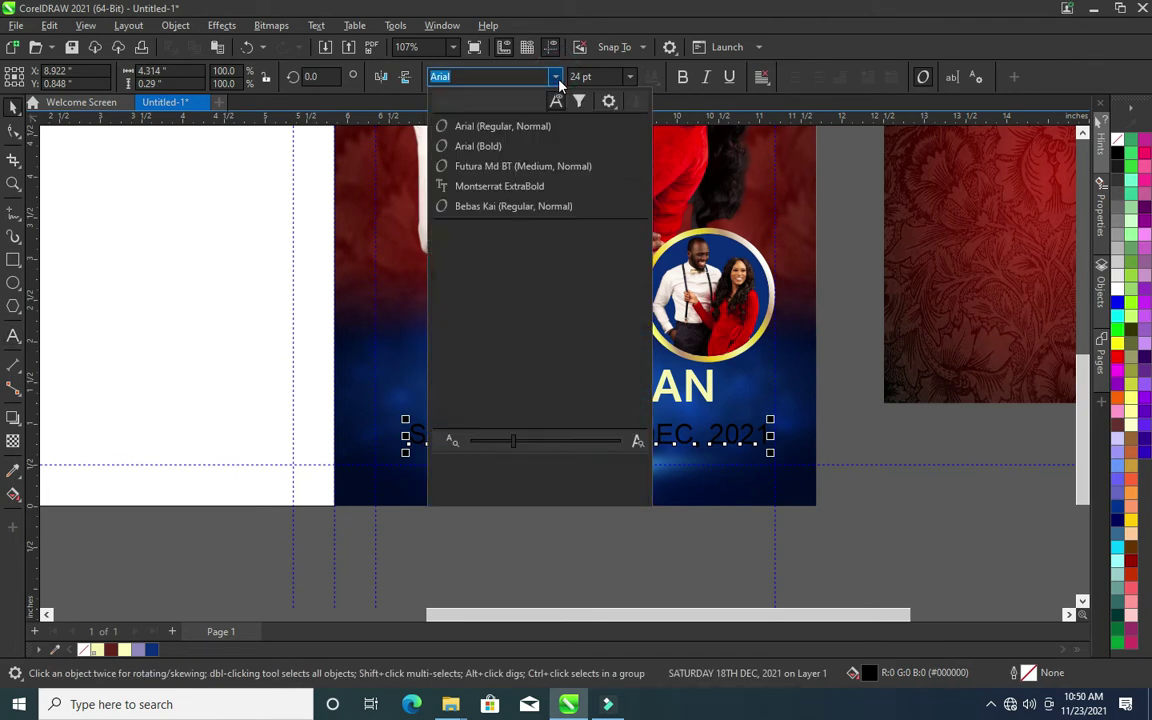
{"action": "left_click", "coordinate": [499, 168]}
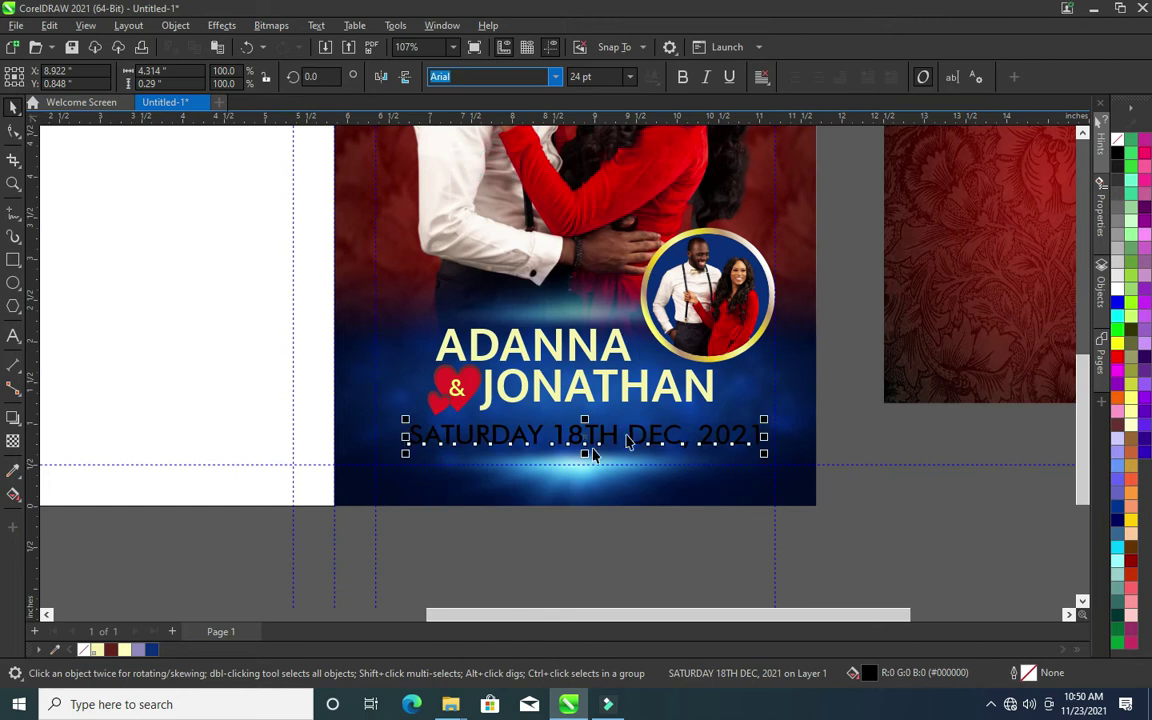
{"action": "left_click", "coordinate": [125, 651]}
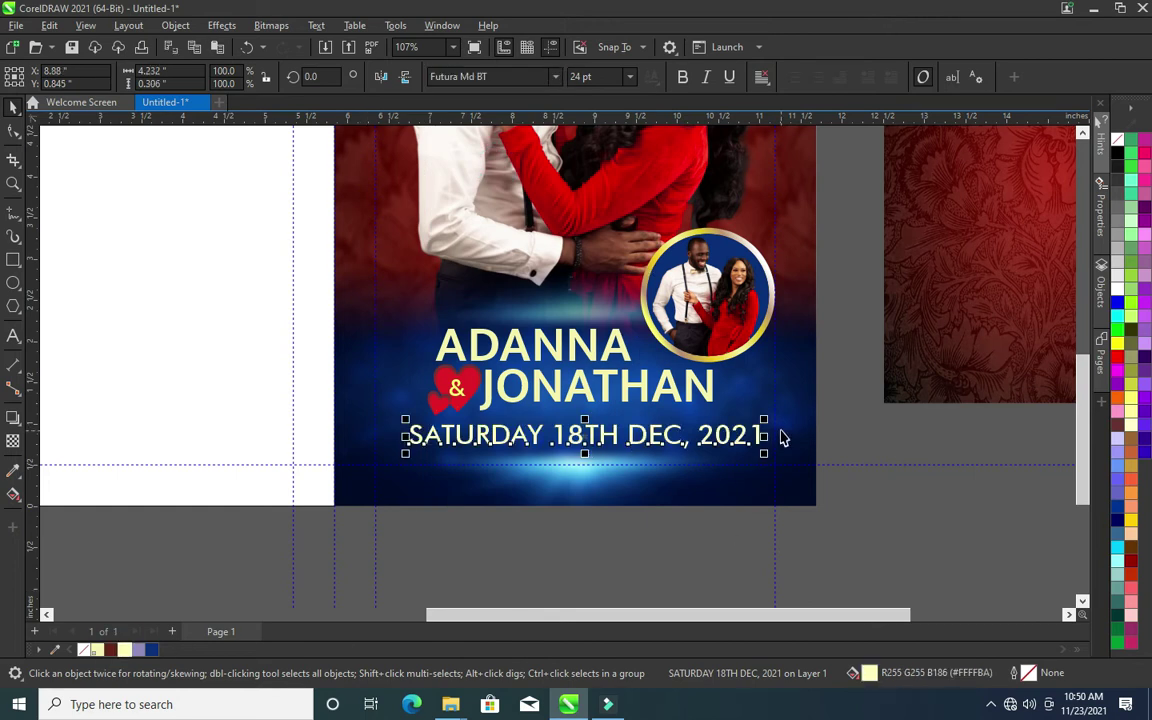
{"action": "left_click_drag", "start_coordinate": [764, 436], "coordinate": [738, 425]}
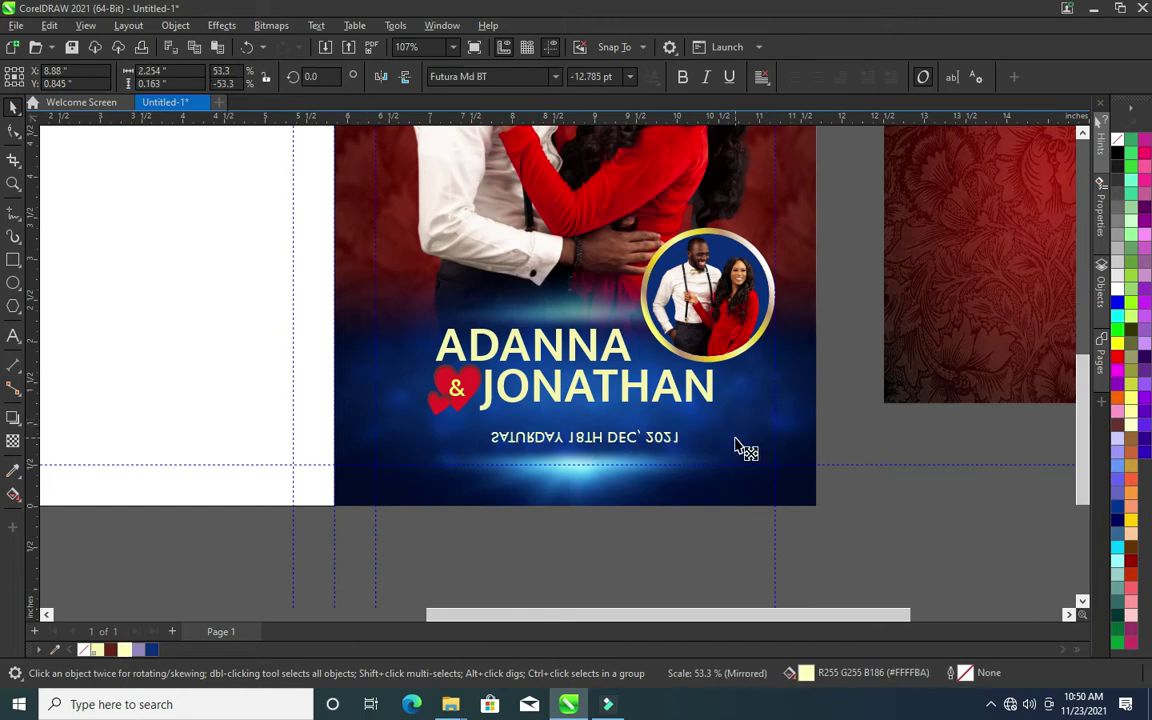
{"action": "left_click_drag", "start_coordinate": [738, 425], "coordinate": [730, 437]}
{"action": "left_click_drag", "start_coordinate": [589, 436], "coordinate": [577, 443]}
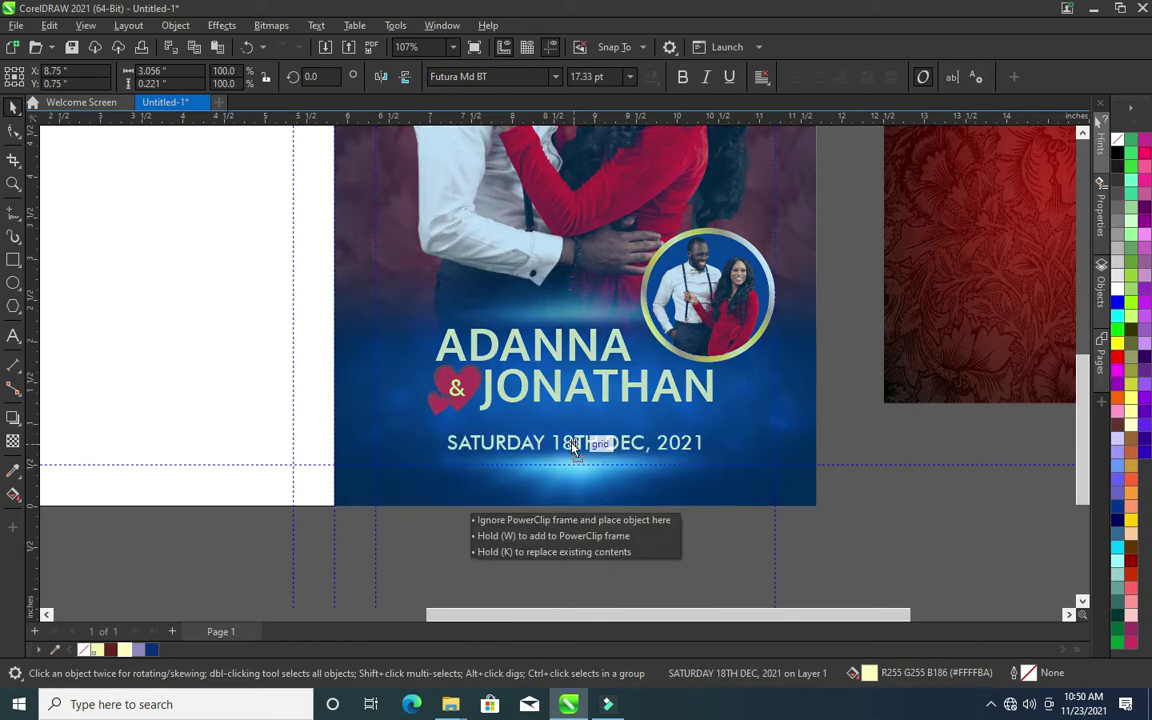
{"action": "left_click_drag", "start_coordinate": [706, 460], "coordinate": [683, 466]}
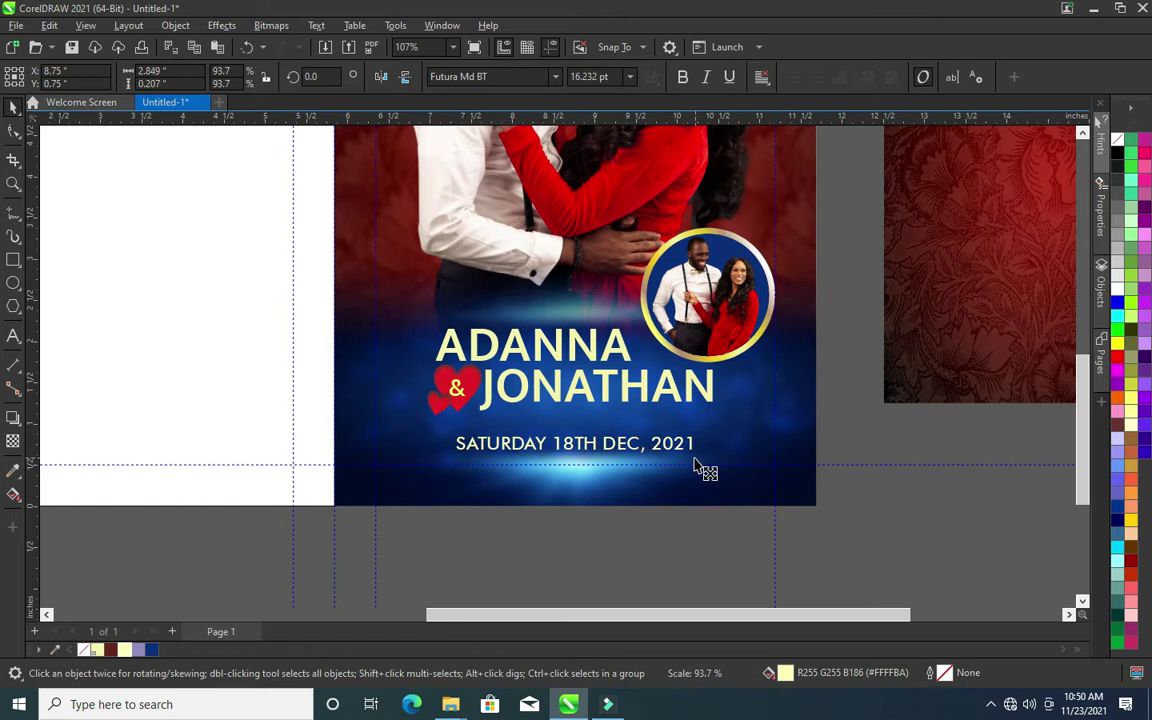
{"action": "left_click_drag", "start_coordinate": [683, 466], "coordinate": [676, 462]}
{"action": "left_click", "coordinate": [760, 480]}
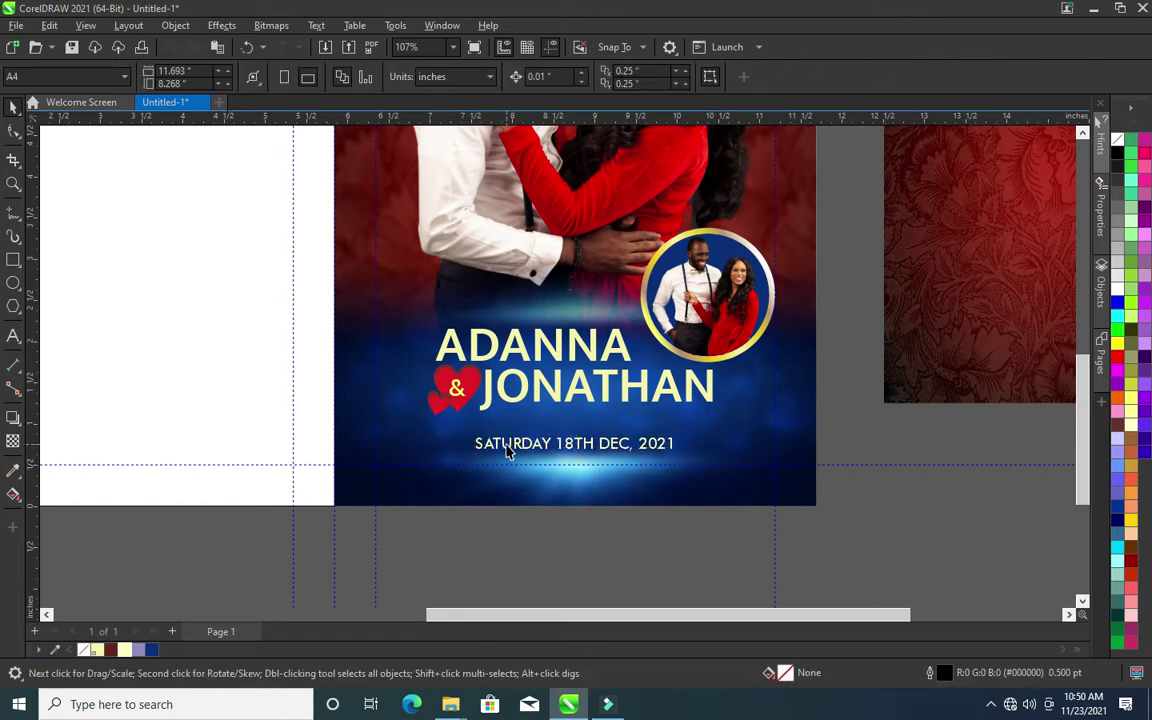
Switch the date text to the bold Futura Md BT style
{"action": "left_click_drag", "start_coordinate": [437, 566], "coordinate": [700, 420]}
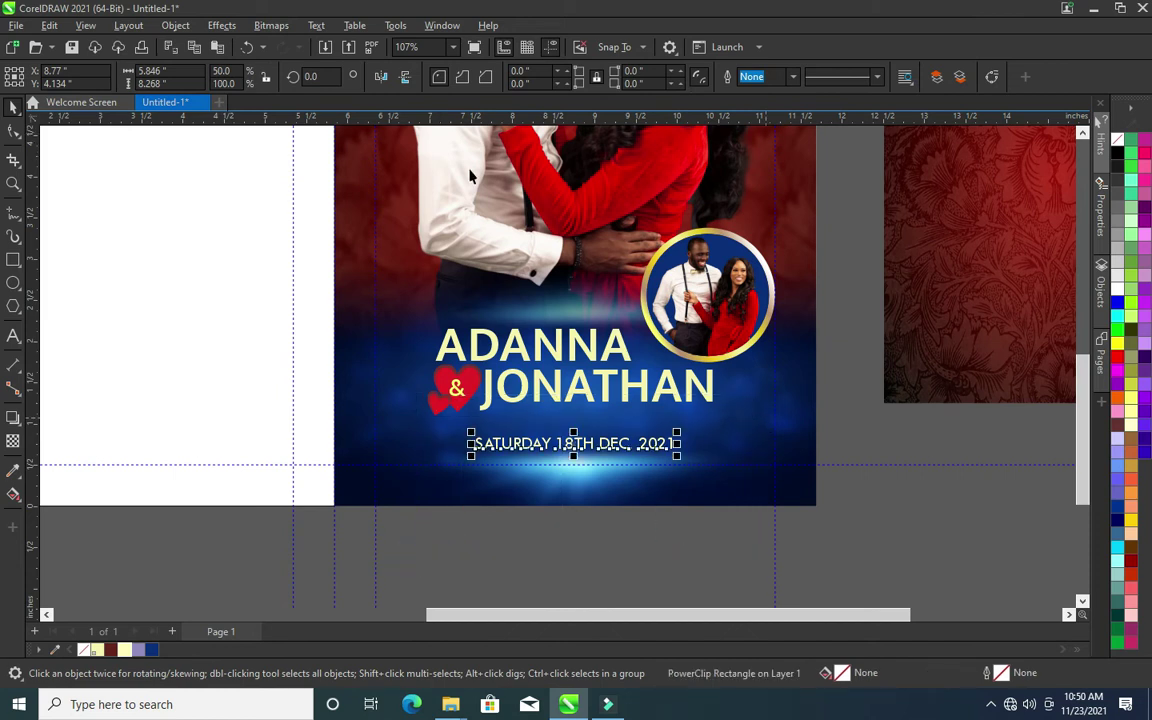
{"action": "left_click", "coordinate": [475, 76]}
{"action": "left_click", "coordinate": [554, 78]}
{"action": "mouse_move", "coordinate": [540, 232]}
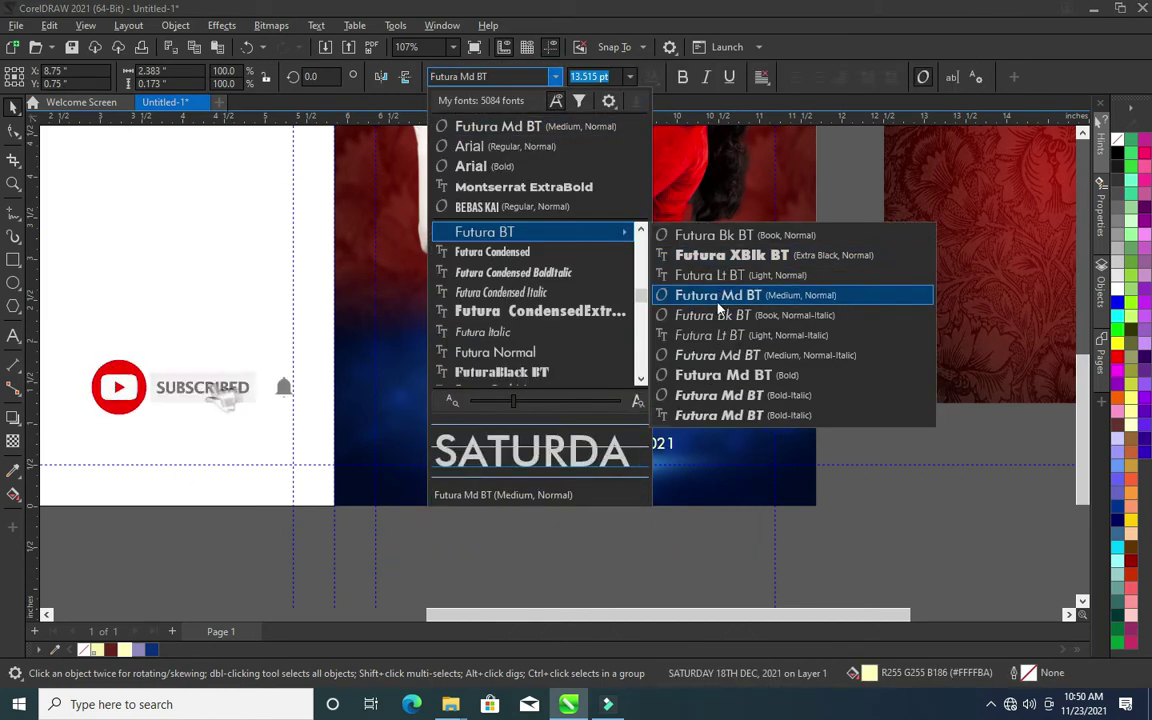
{"action": "left_click", "coordinate": [716, 375]}
{"action": "left_click", "coordinate": [859, 517]}
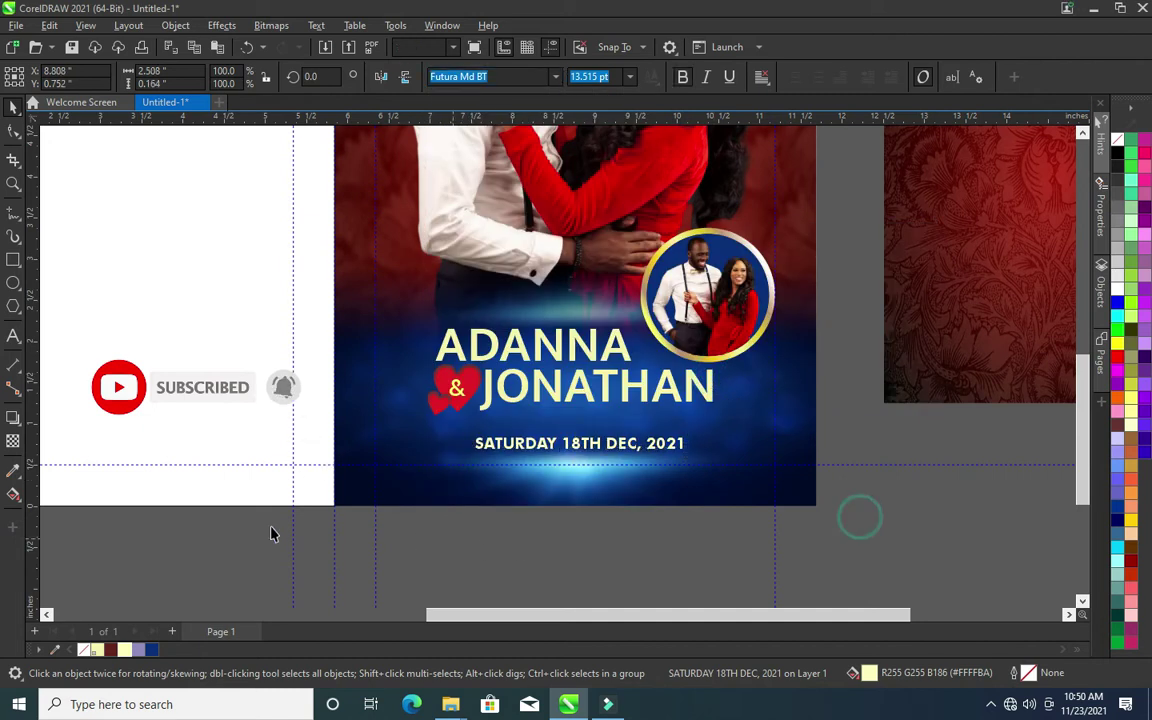
{"action": "left_click", "coordinate": [12, 260]}
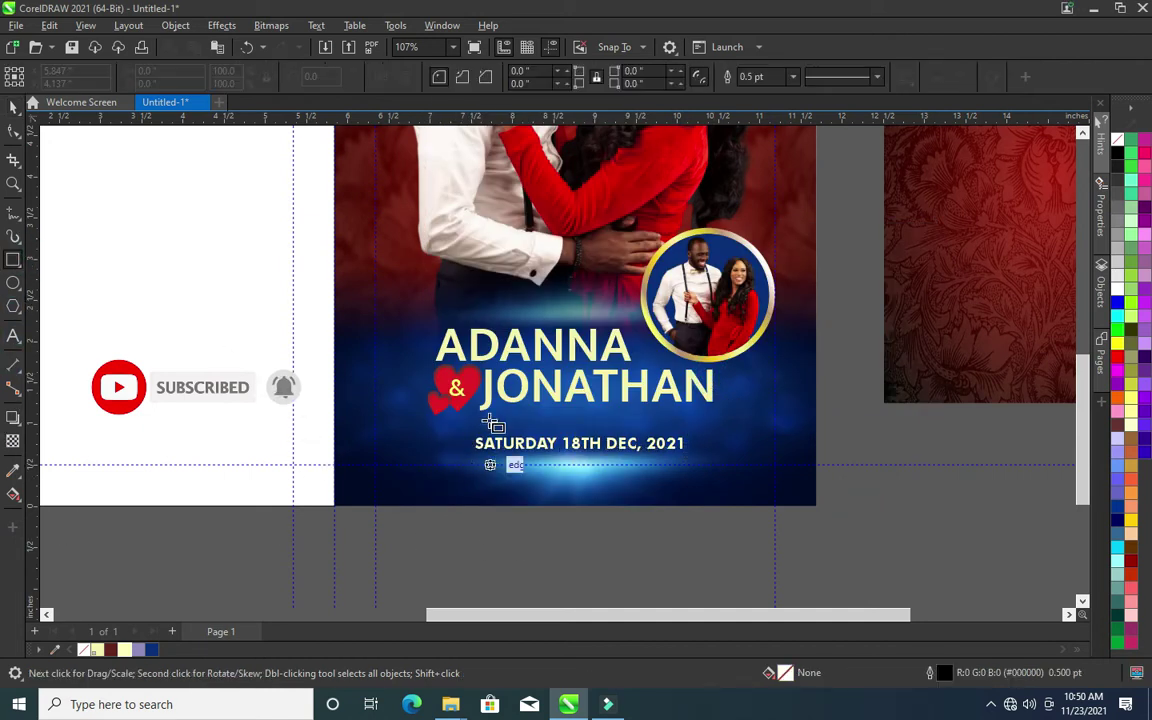
Draw a rectangle behind the date, fill it cream and remove its outline
{"action": "scroll", "coordinate": [488, 462], "scroll_direction": "up", "scroll_amount": 2}
{"action": "scroll", "coordinate": [470, 442], "scroll_direction": "up", "scroll_amount": 1}
{"action": "left_click_drag", "start_coordinate": [880, 490], "coordinate": [903, 494]}
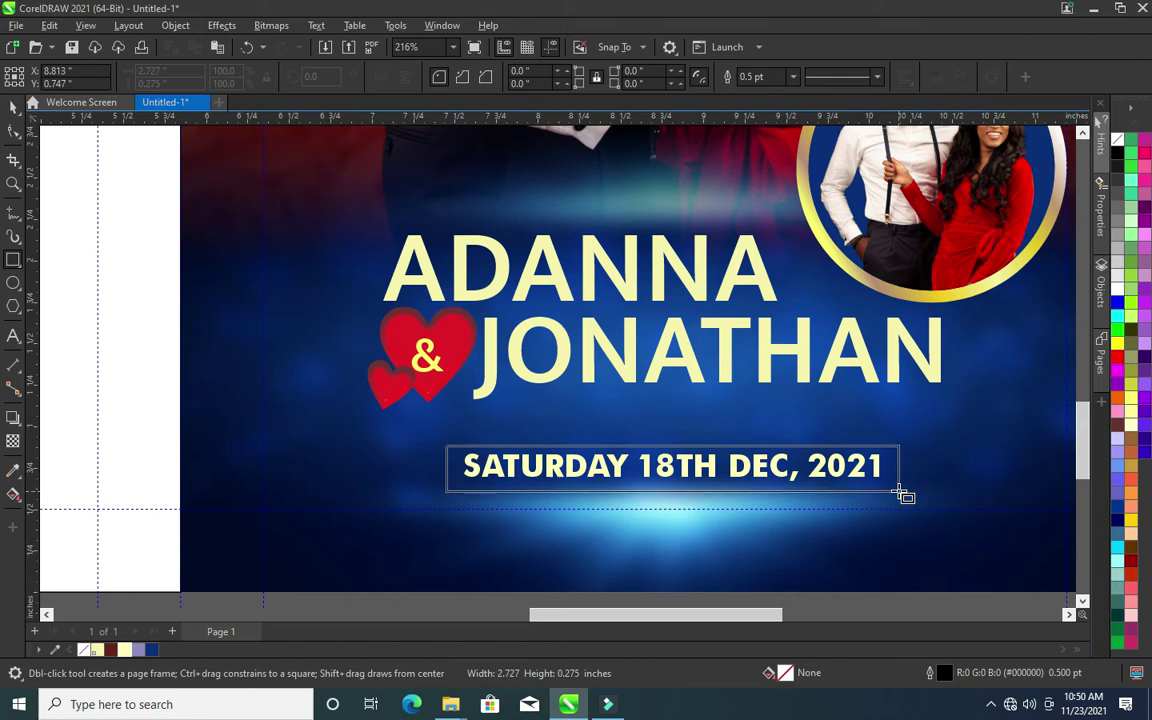
{"action": "left_click", "coordinate": [12, 107]}
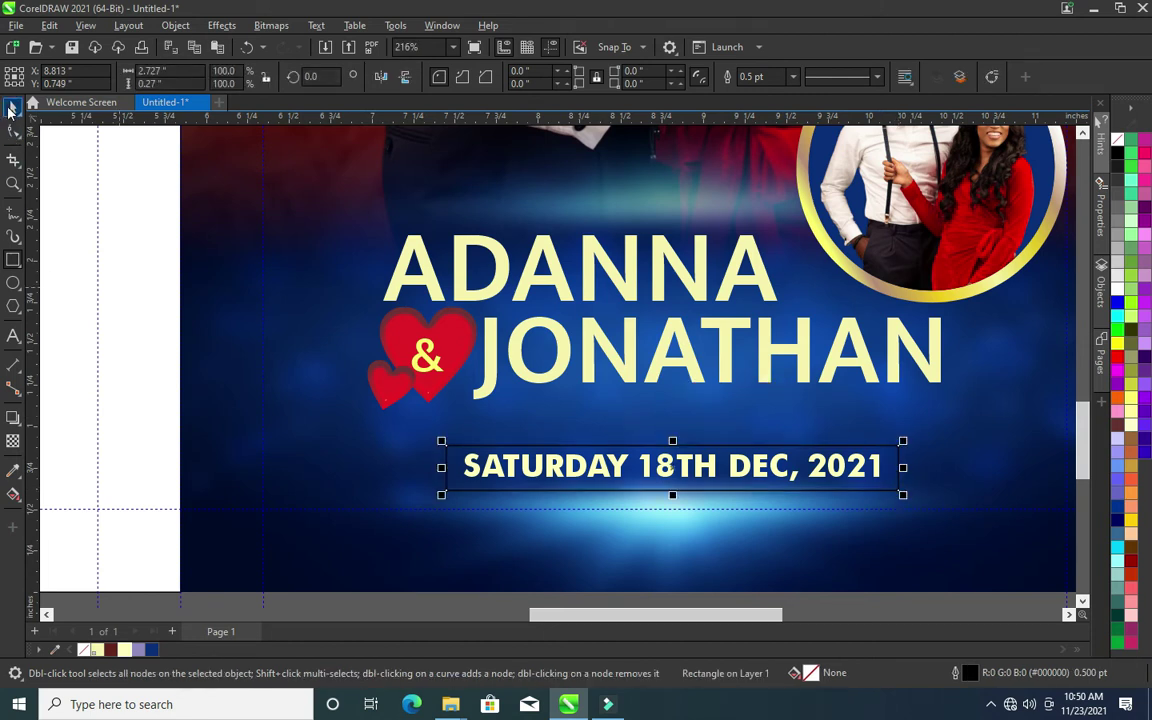
{"action": "left_click", "coordinate": [124, 651]}
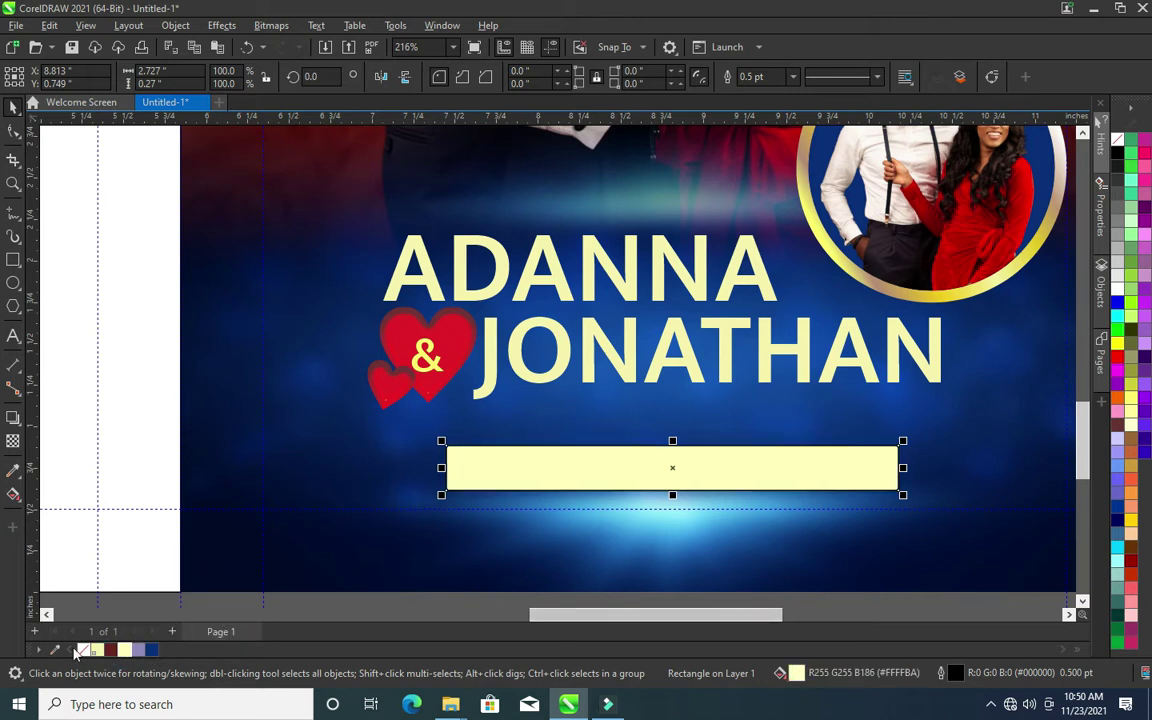
{"action": "right_click", "coordinate": [85, 651]}
Round the banner's corners, fill it dark red #65241C and nudge it up
{"action": "left_click", "coordinate": [13, 130]}
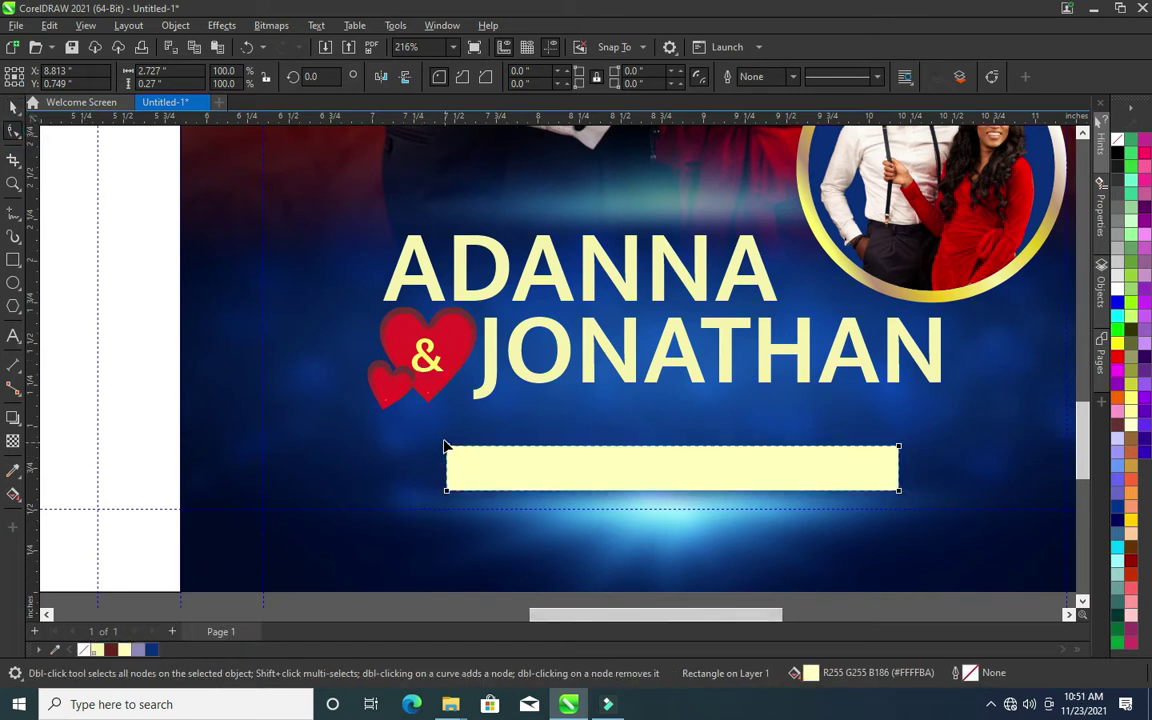
{"action": "left_click_drag", "start_coordinate": [447, 446], "coordinate": [465, 455]}
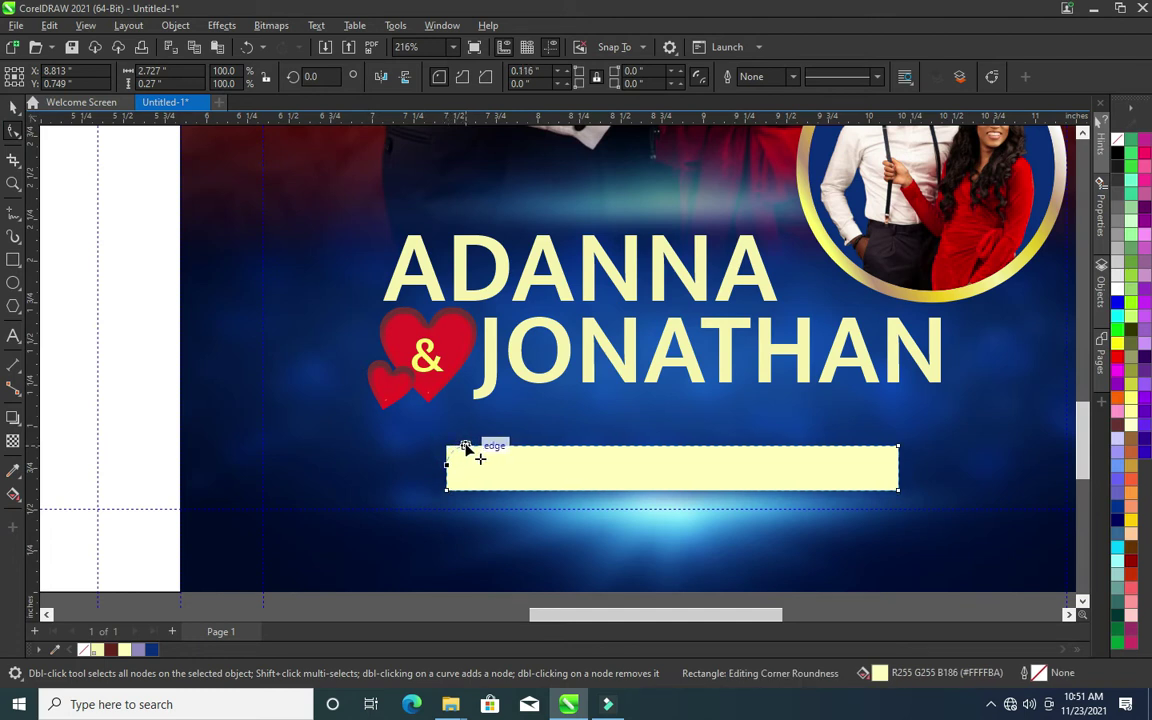
{"action": "left_click_drag", "start_coordinate": [900, 492], "coordinate": [913, 468]}
{"action": "left_click", "coordinate": [12, 107]}
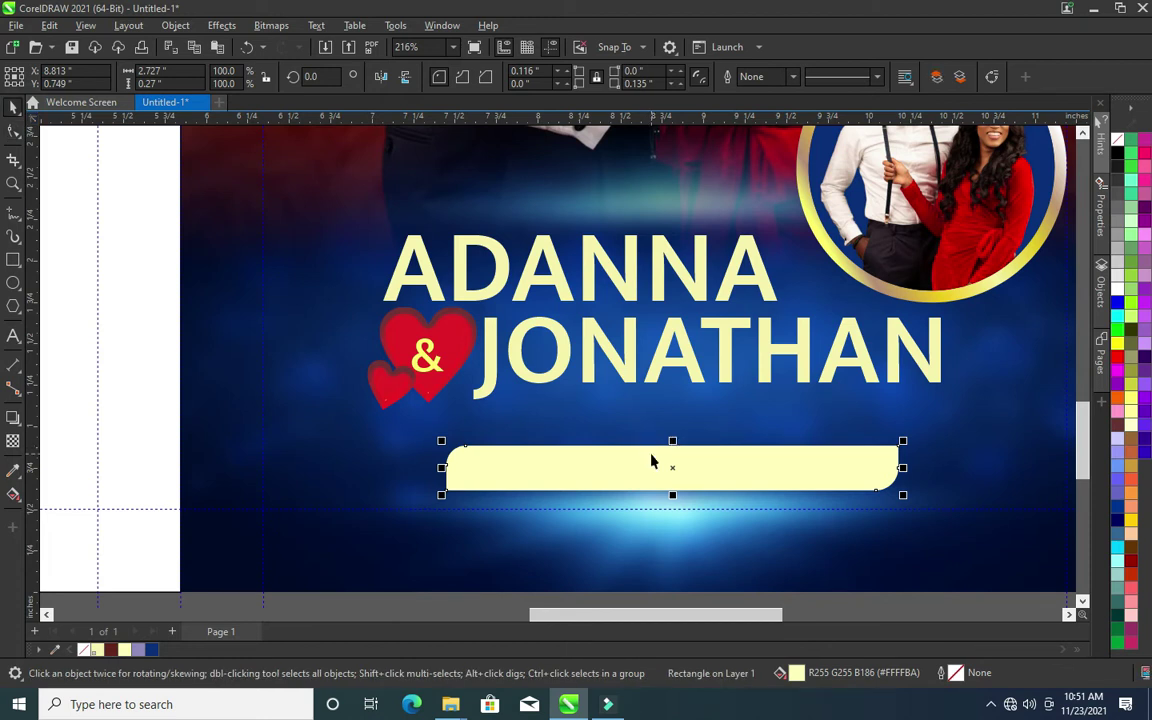
{"action": "left_click", "coordinate": [111, 651]}
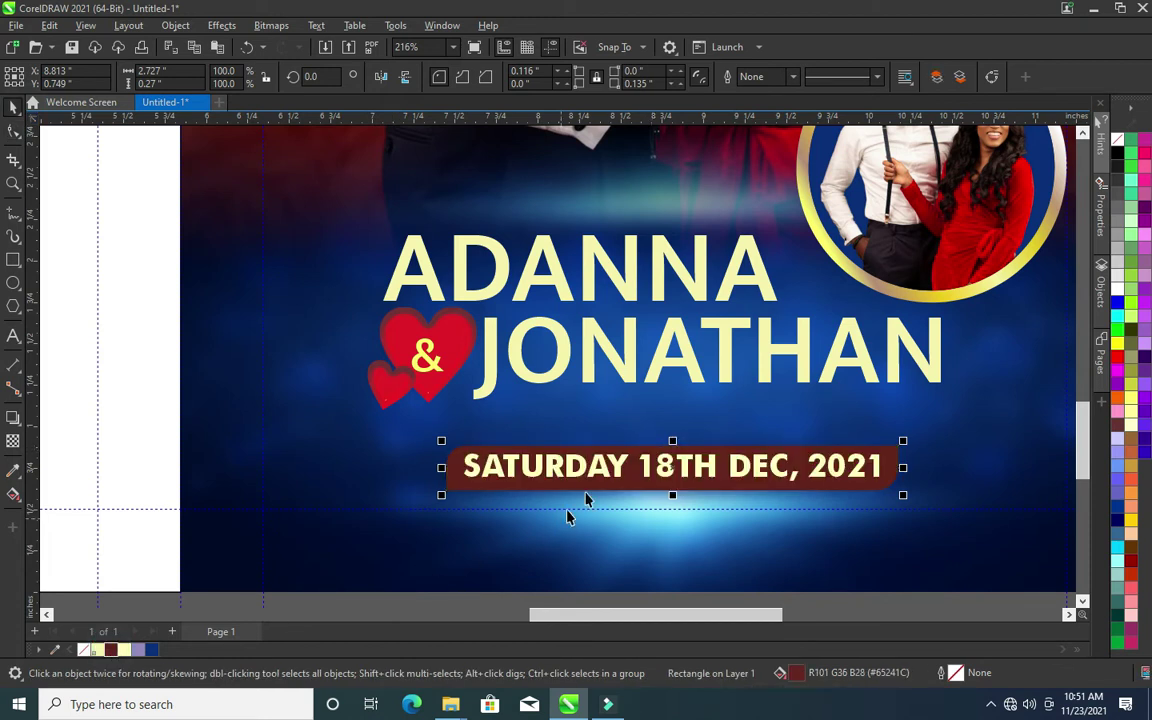
{"action": "left_click_drag", "start_coordinate": [592, 489], "coordinate": [592, 486]}
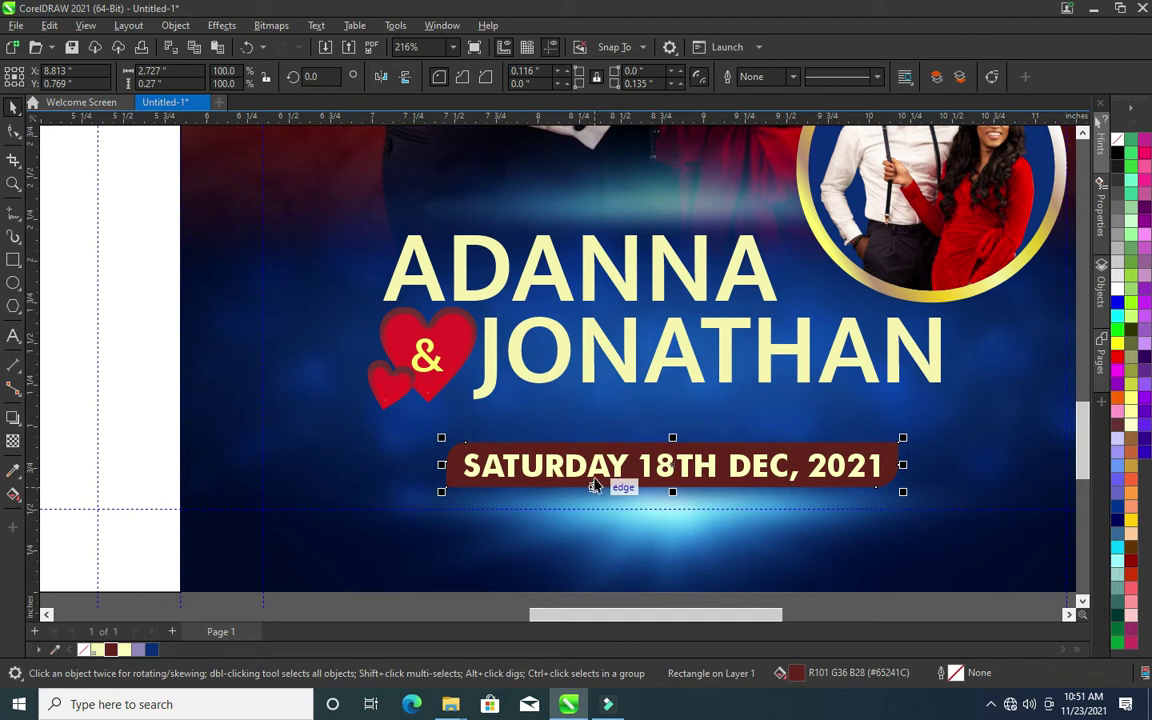
{"action": "scroll", "coordinate": [705, 461], "scroll_direction": "up", "scroll_amount": 2}
Make the banner copy cream, refill the front one dark red, and nudge it up
{"action": "scroll", "coordinate": [682, 440], "scroll_direction": "up", "scroll_amount": 1}
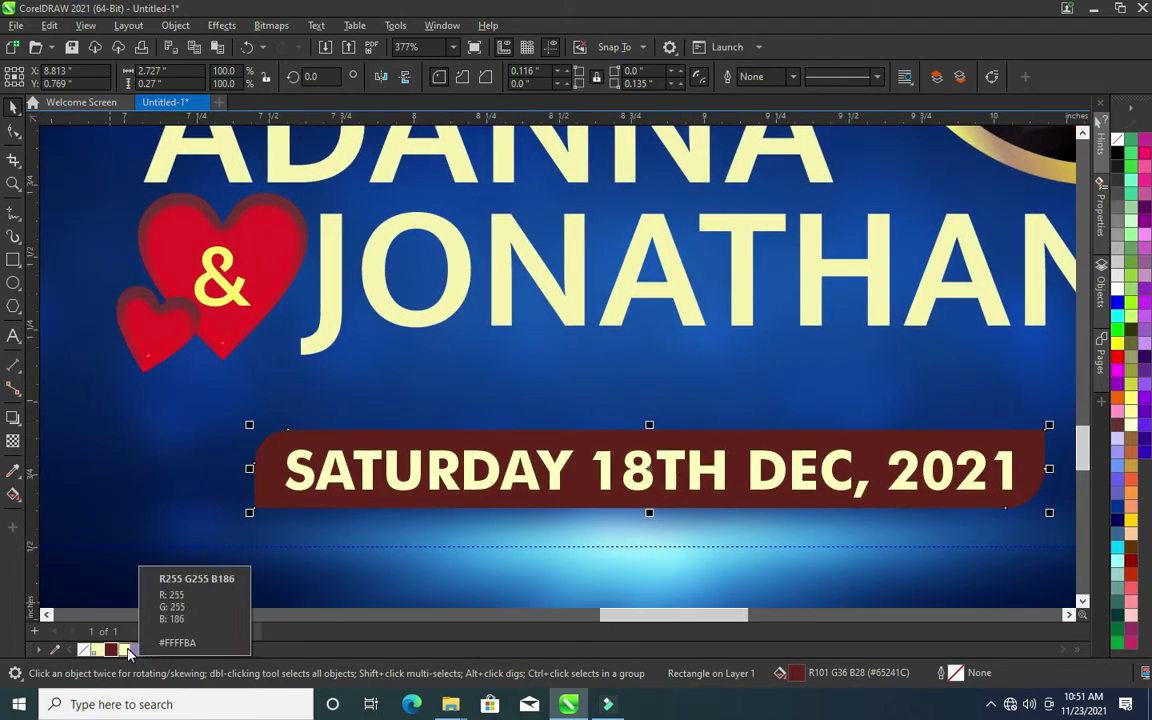
{"action": "left_click", "coordinate": [128, 652]}
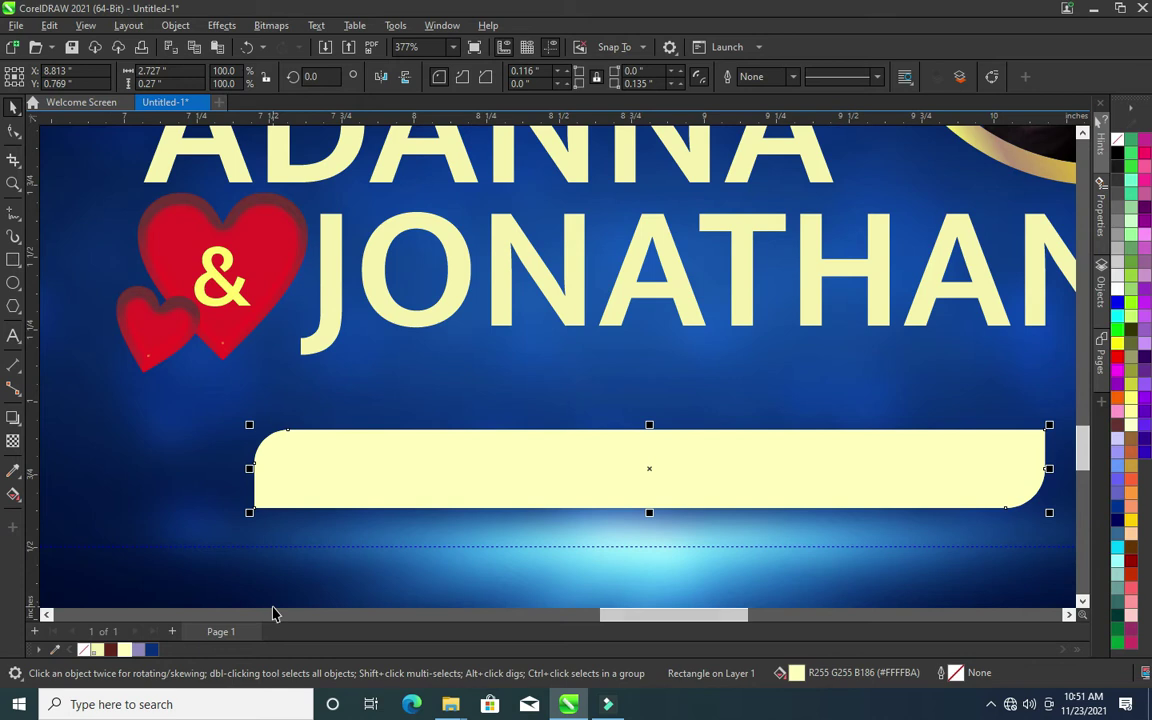
{"action": "left_click", "coordinate": [482, 471]}
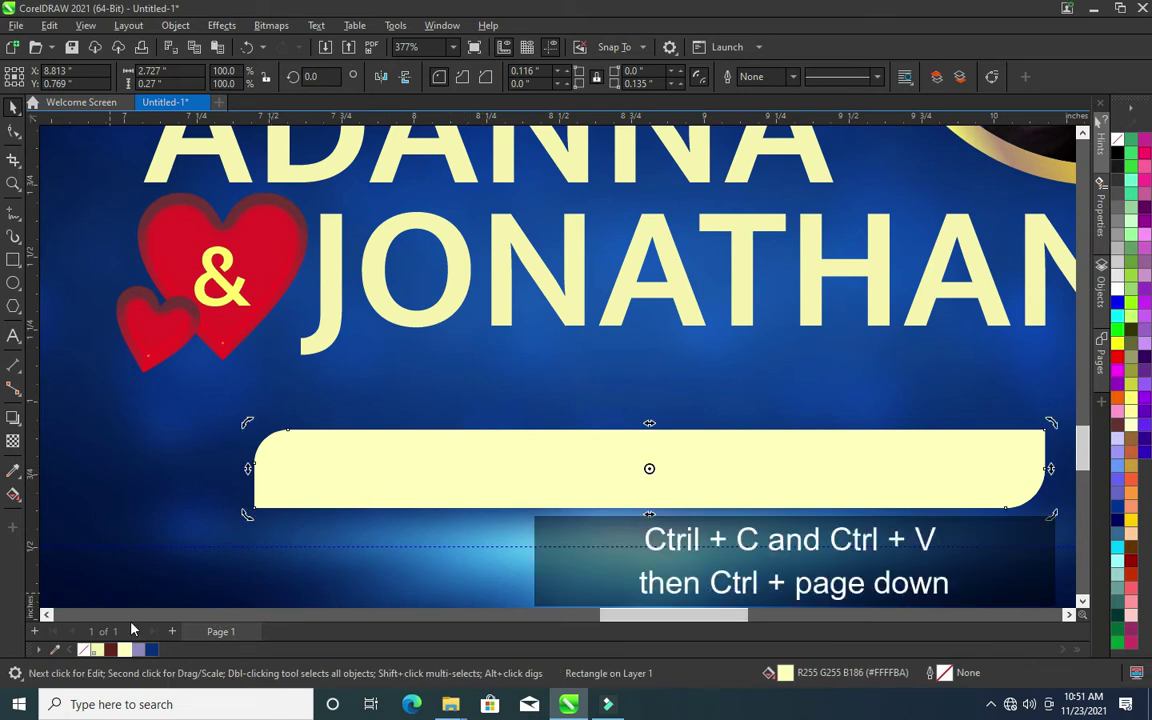
{"action": "left_click", "coordinate": [111, 650]}
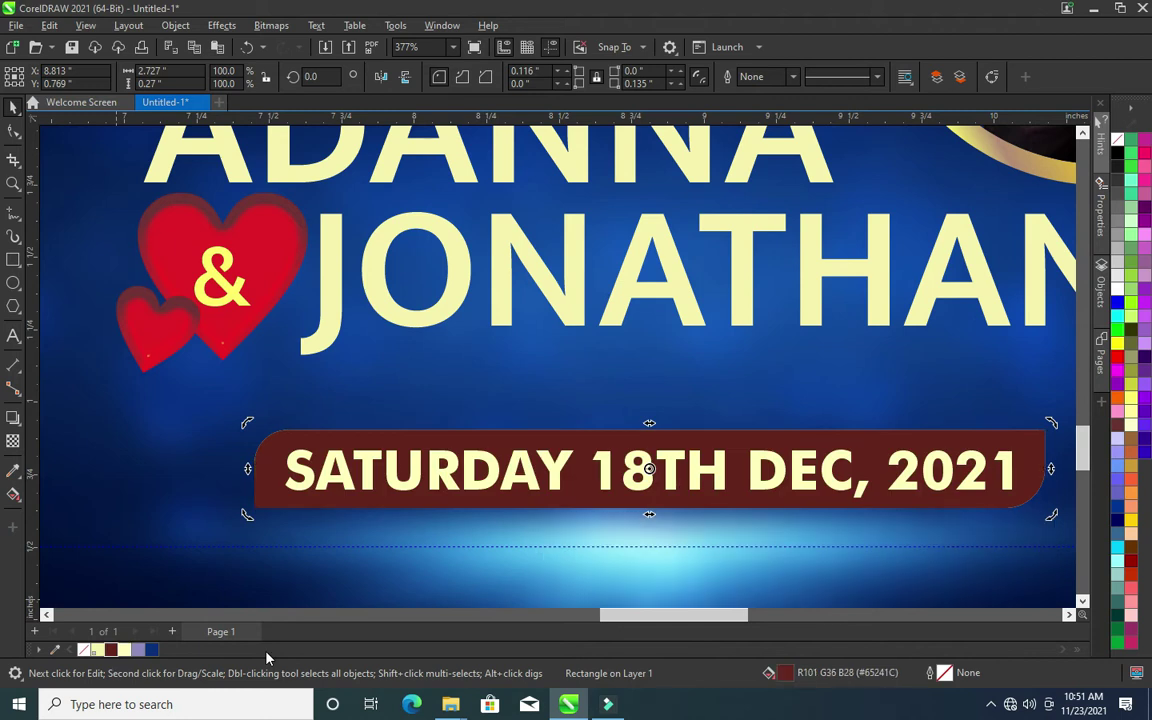
{"action": "key", "text": "Up"}
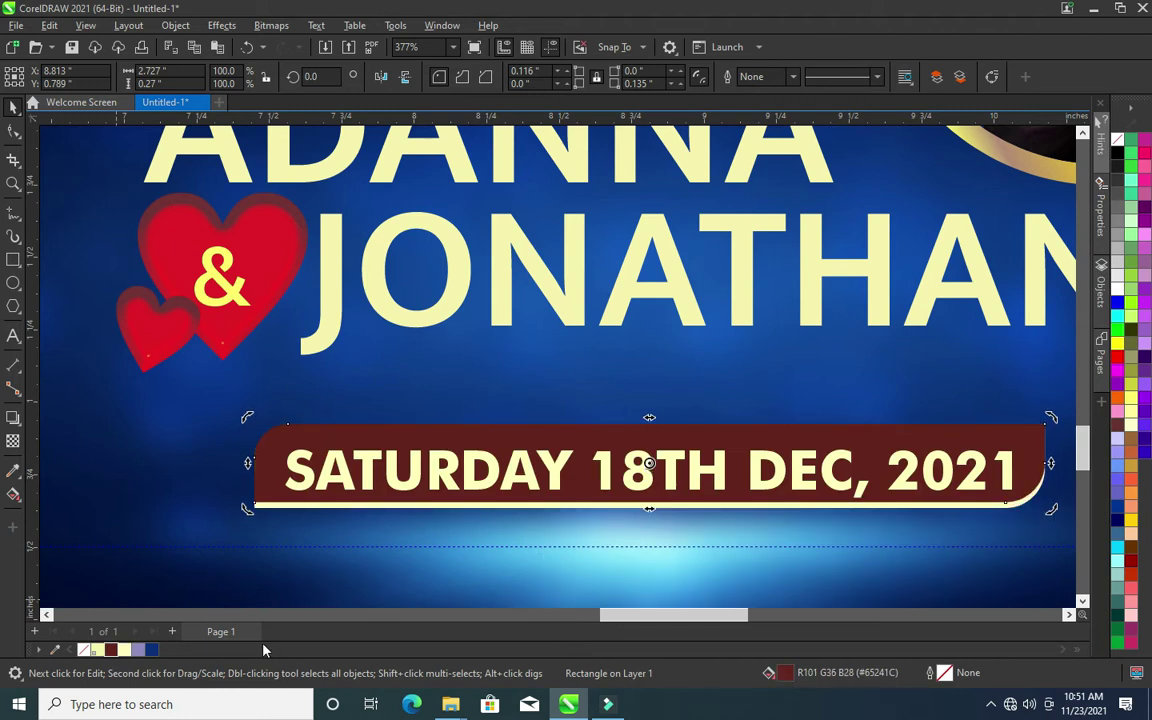
{"action": "scroll", "coordinate": [373, 522], "scroll_direction": "down", "scroll_amount": 4}
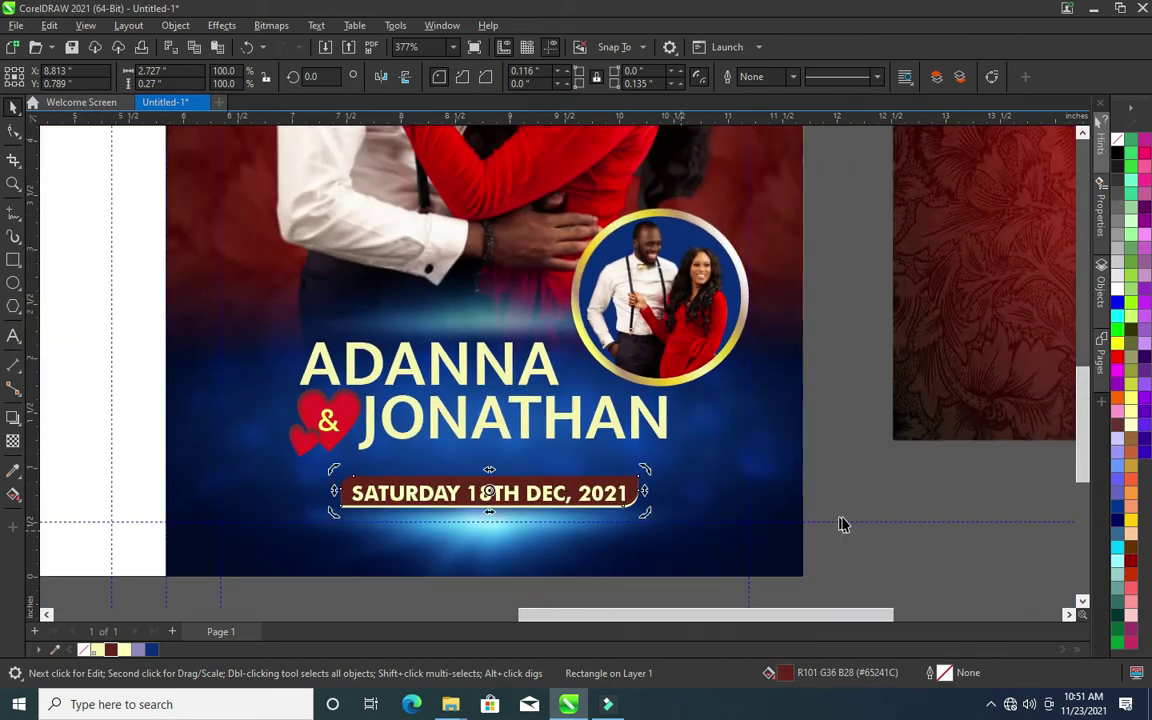
{"action": "left_click", "coordinate": [840, 523]}
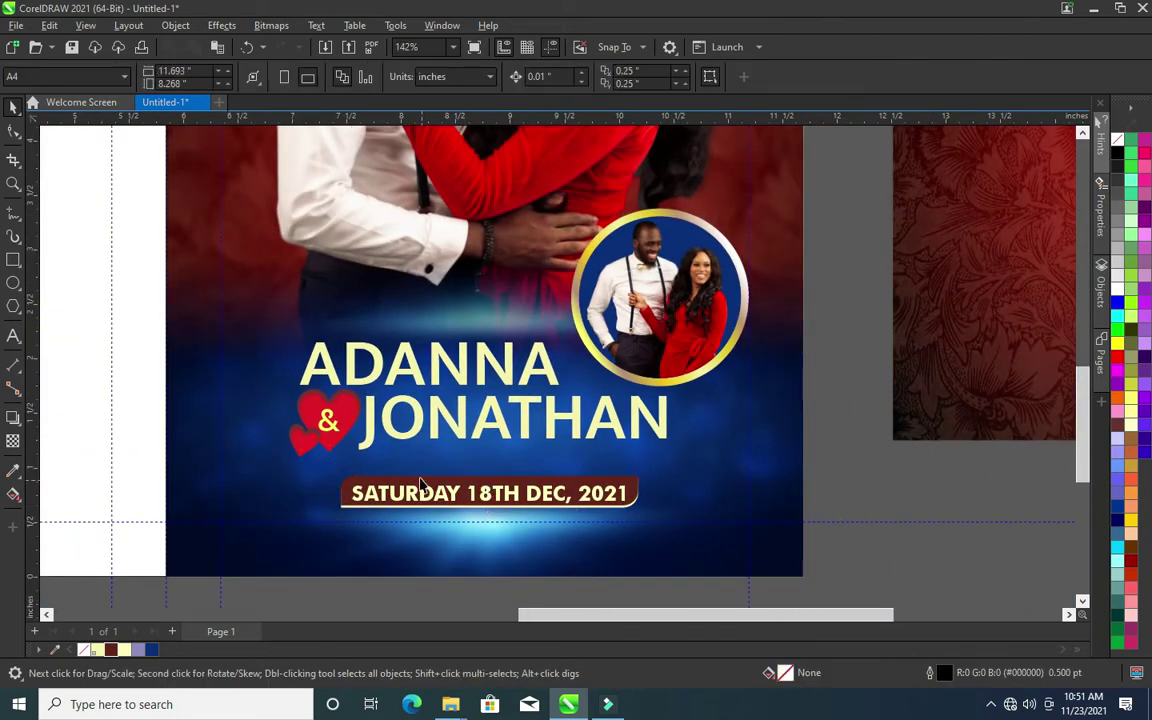
Scale the date text and banner group down slightly as one
{"action": "scroll", "coordinate": [422, 497], "scroll_direction": "down", "scroll_amount": 1}
{"action": "scroll", "coordinate": [514, 465], "scroll_direction": "down", "scroll_amount": 1}
{"action": "scroll", "coordinate": [589, 465], "scroll_direction": "down", "scroll_amount": 1}
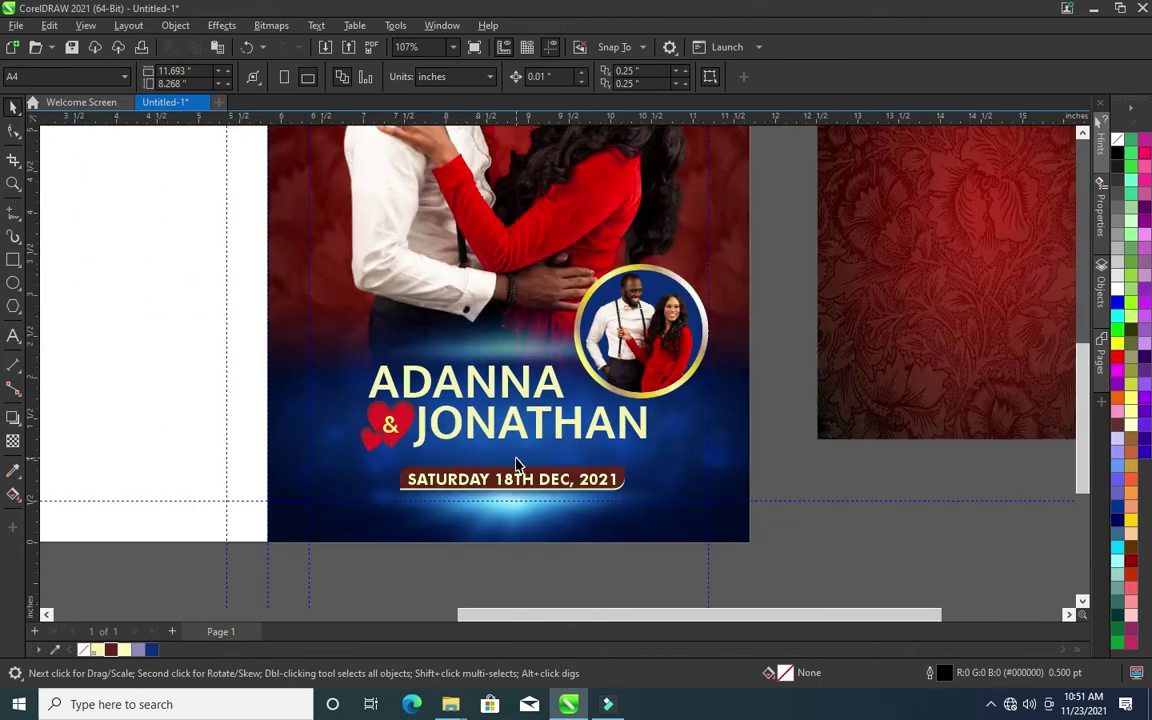
{"action": "scroll", "coordinate": [697, 547], "scroll_direction": "down", "scroll_amount": 1}
{"action": "scroll", "coordinate": [833, 543], "scroll_direction": "up", "scroll_amount": 4}
{"action": "mouse_move", "coordinate": [749, 586]}
{"action": "left_mouse_down"}
{"action": "mouse_move", "coordinate": [360, 455]}
{"action": "mouse_move", "coordinate": [338, 458]}
{"action": "left_mouse_up"}
{"action": "left_click_drag", "start_coordinate": [410, 465], "coordinate": [472, 474]}
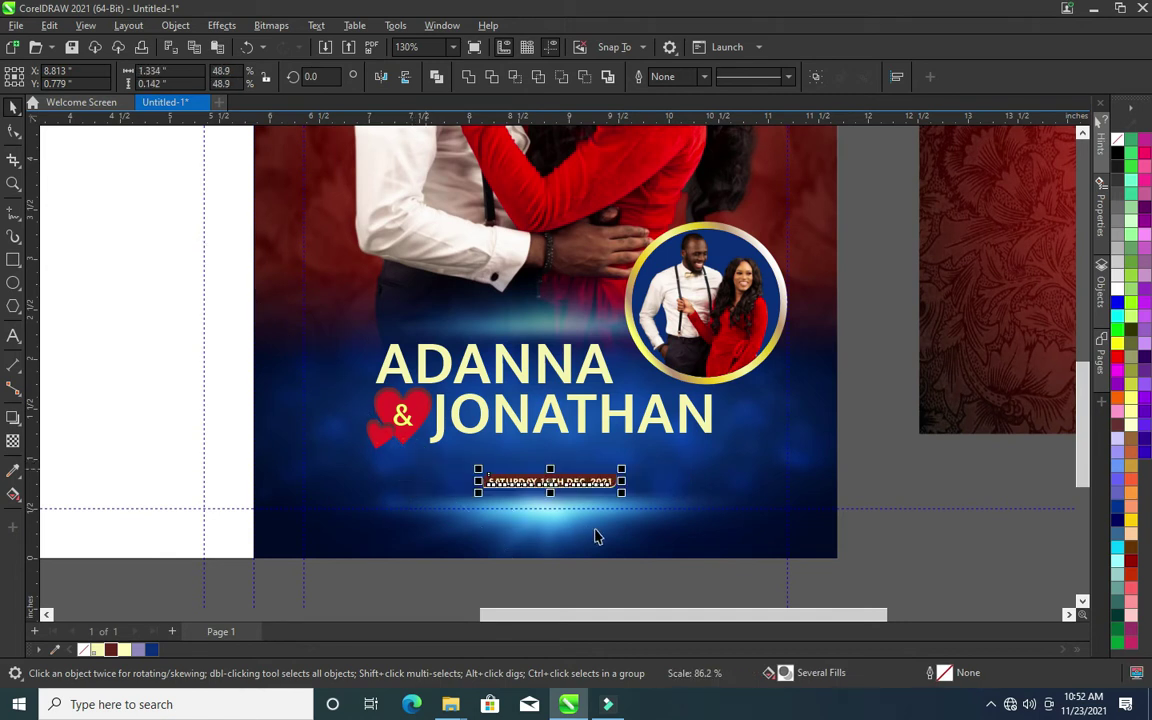
{"action": "left_click_drag", "start_coordinate": [637, 508], "coordinate": [643, 509]}
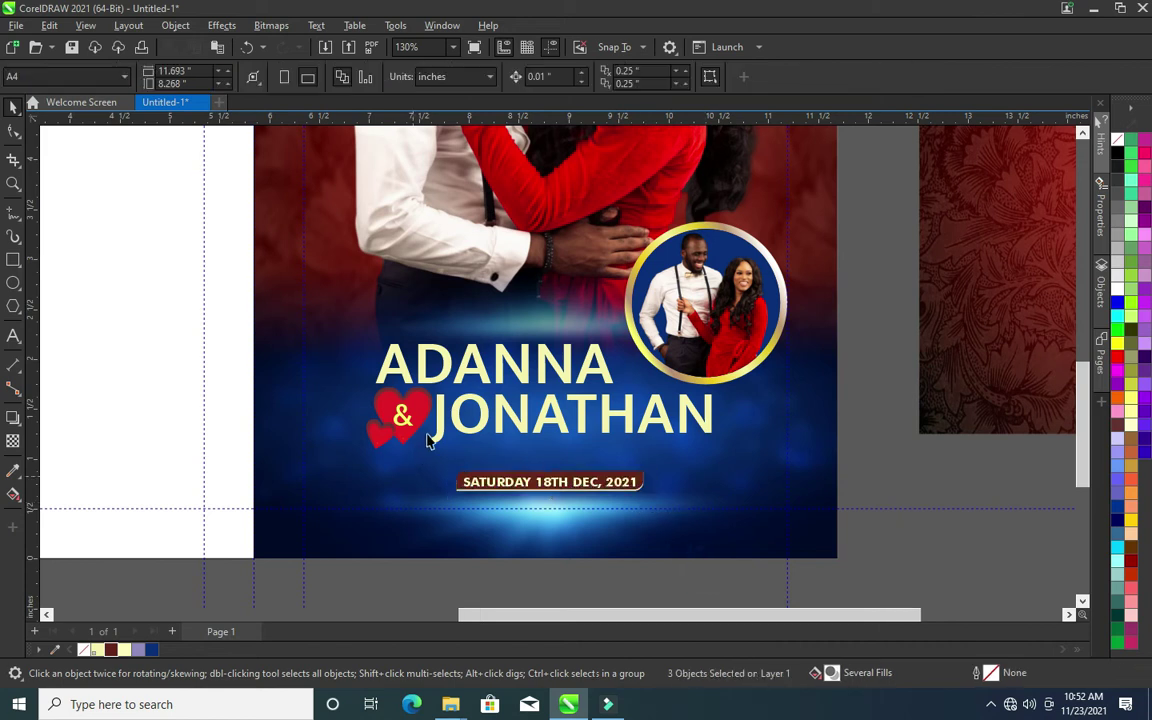
{"action": "scroll", "coordinate": [440, 420], "scroll_direction": "down", "scroll_amount": 5}
{"action": "scroll", "coordinate": [180, 240], "scroll_direction": "up", "scroll_amount": 2}
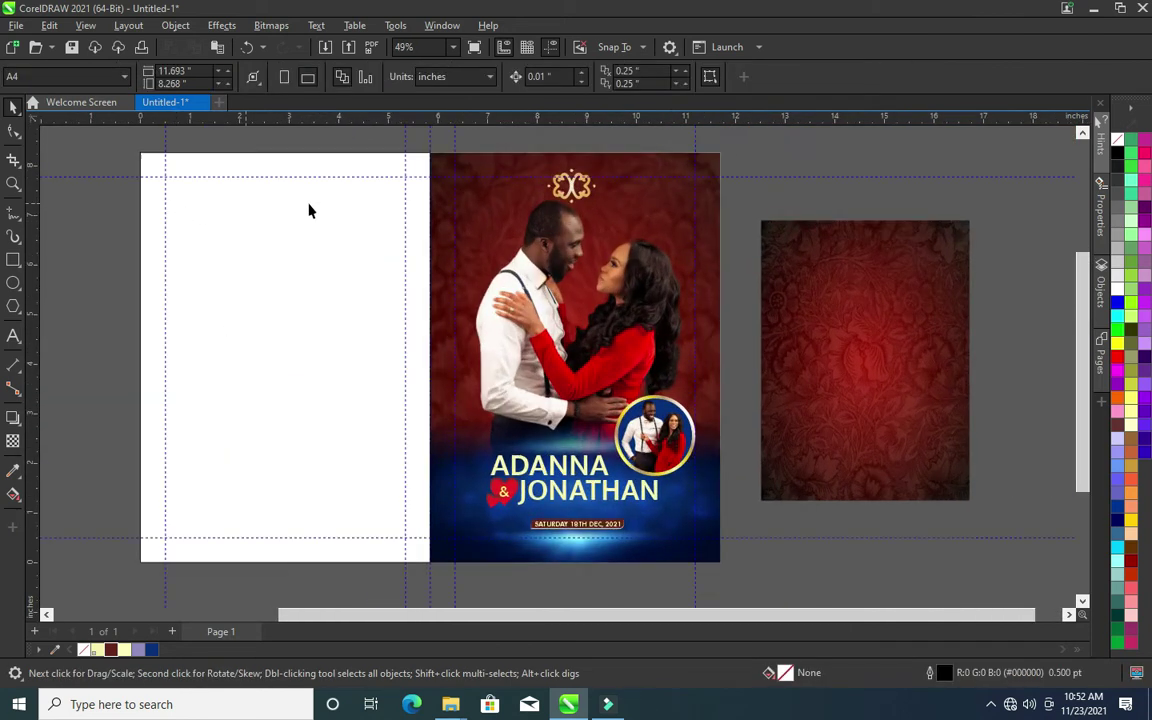
{"action": "scroll", "coordinate": [427, 185], "scroll_direction": "up", "scroll_amount": 1}
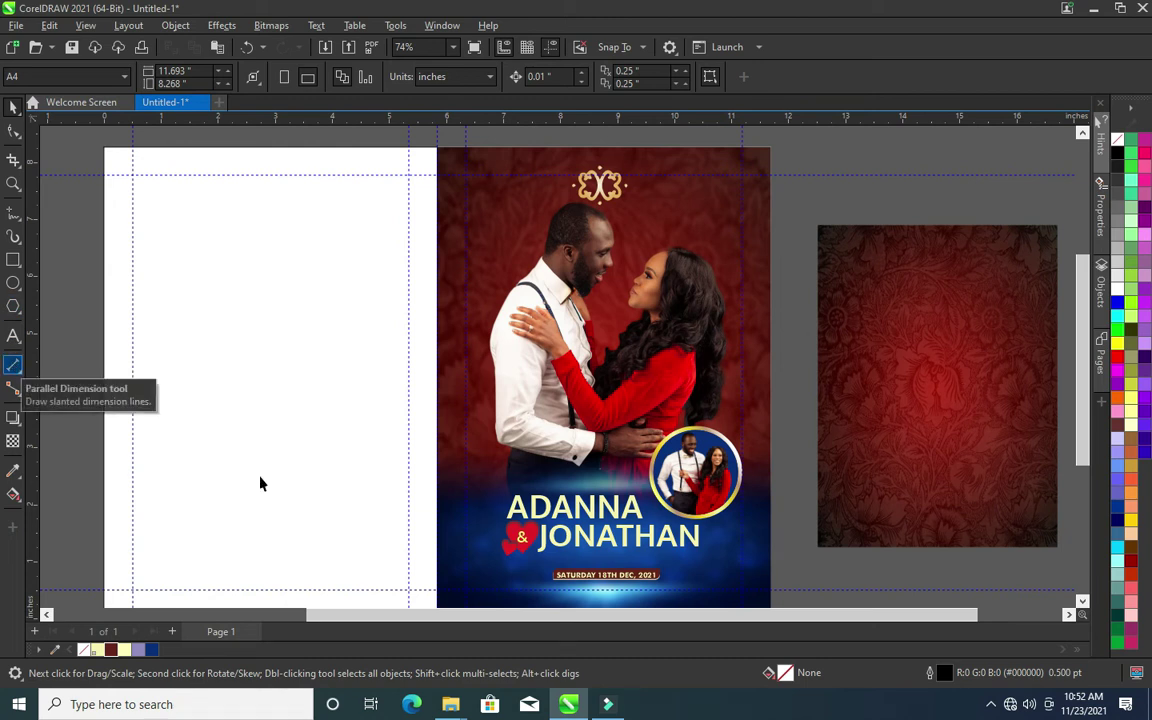
{"action": "scroll", "coordinate": [380, 500], "scroll_direction": "up", "scroll_amount": 3}
{"action": "scroll", "coordinate": [600, 560], "scroll_direction": "down", "scroll_amount": 1}
{"action": "left_click", "coordinate": [652, 598]}
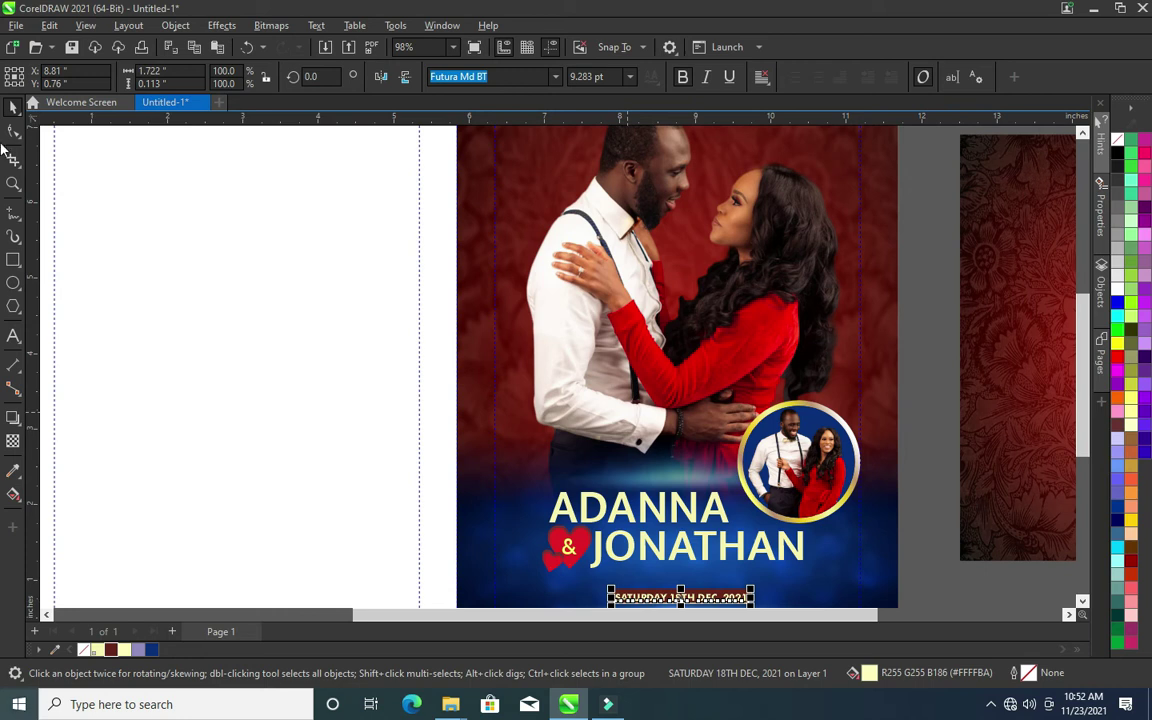
Paste a copy of the cream date line and place it at the cover's top, beside the gold ornament
{"action": "right_click", "coordinate": [938, 190]}
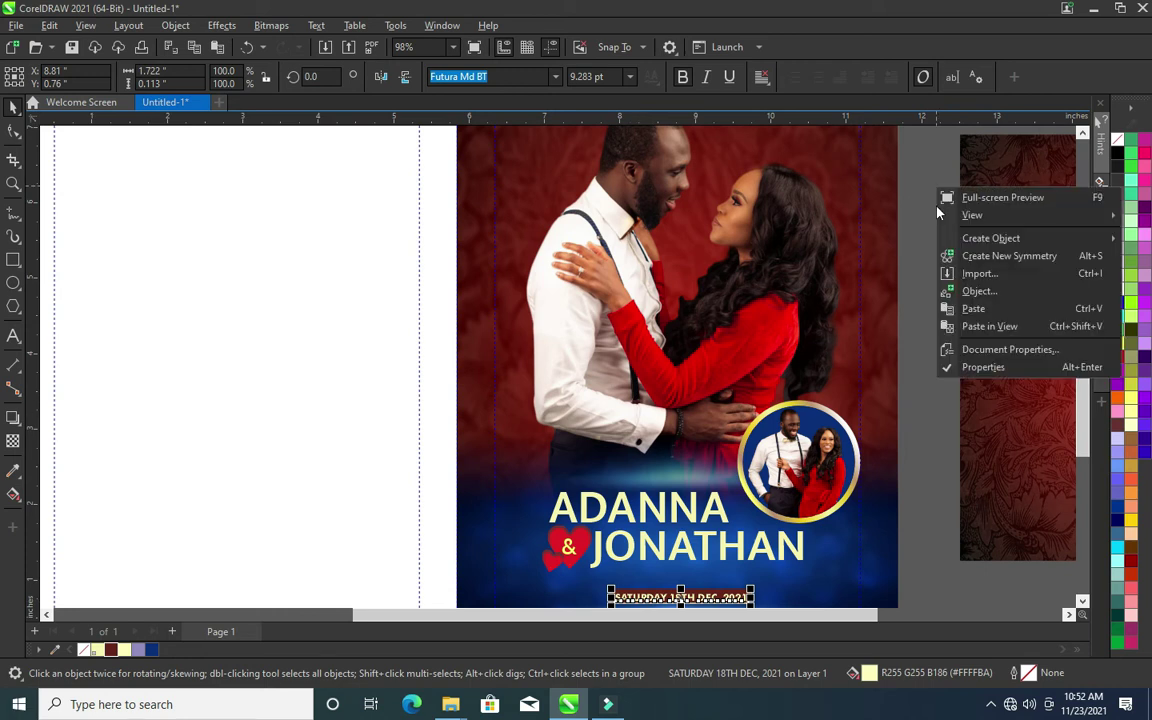
{"action": "left_click", "coordinate": [973, 310]}
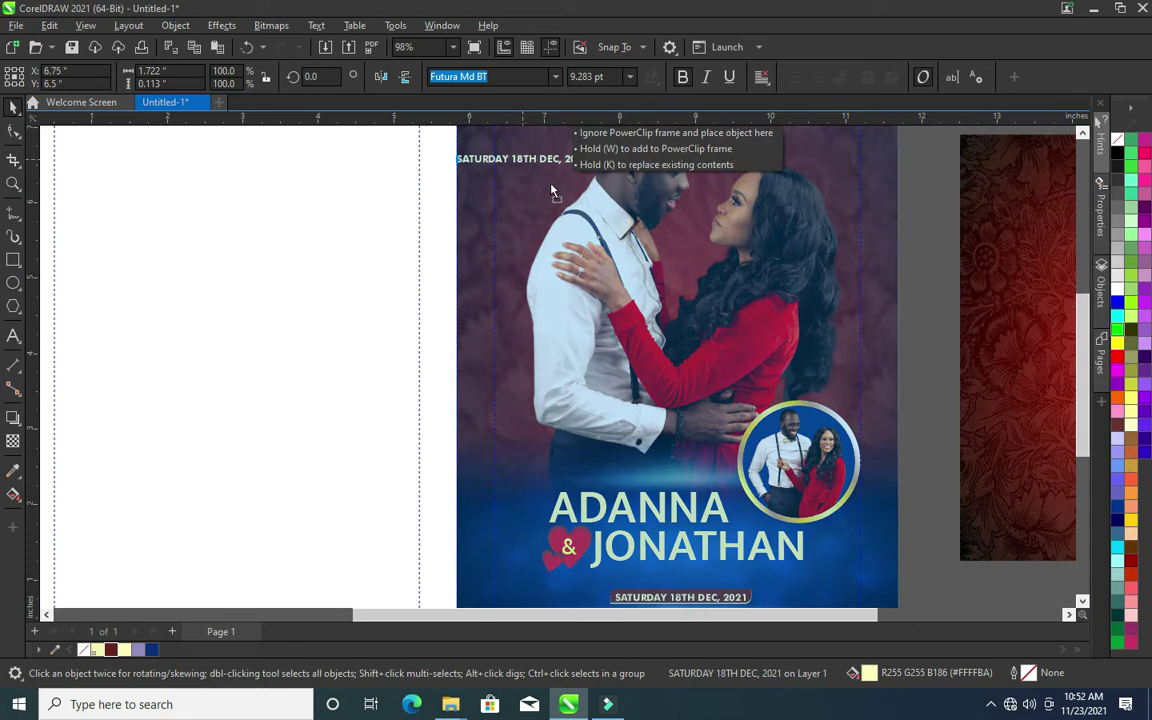
{"action": "left_click_drag", "start_coordinate": [680, 597], "coordinate": [520, 182]}
{"action": "scroll", "coordinate": [517, 180], "scroll_direction": "up", "scroll_amount": 2}
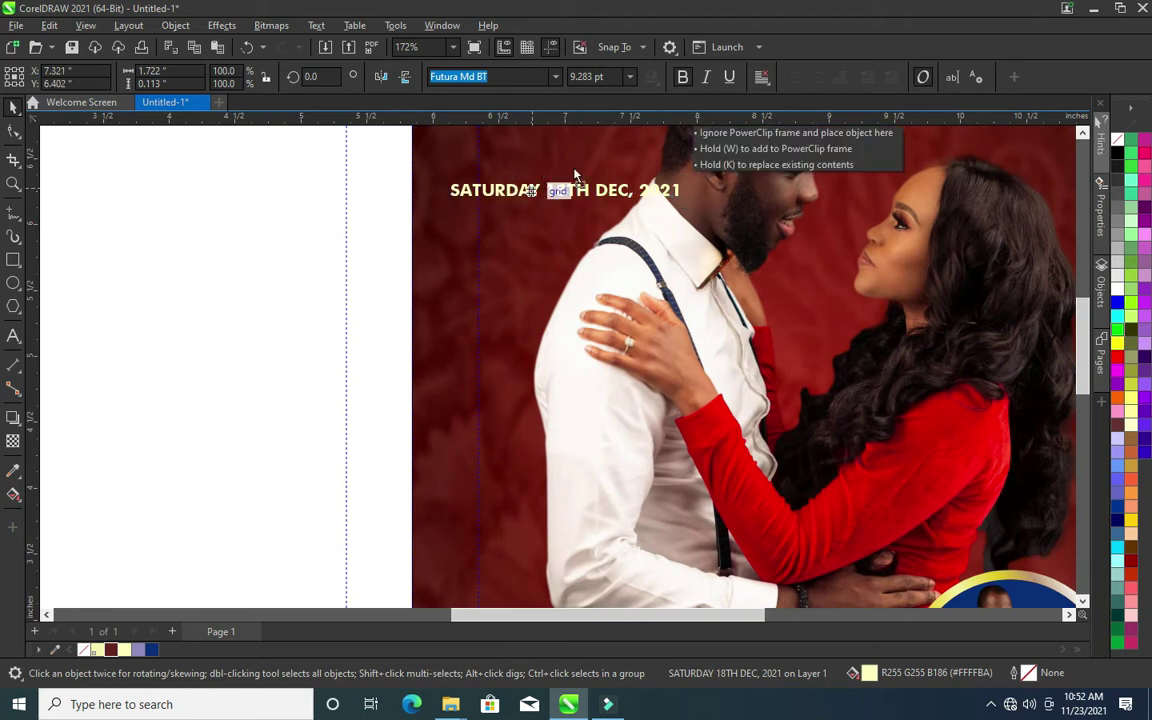
{"action": "scroll", "coordinate": [518, 172], "scroll_direction": "down", "scroll_amount": 2}
{"action": "key", "text": "F4"}
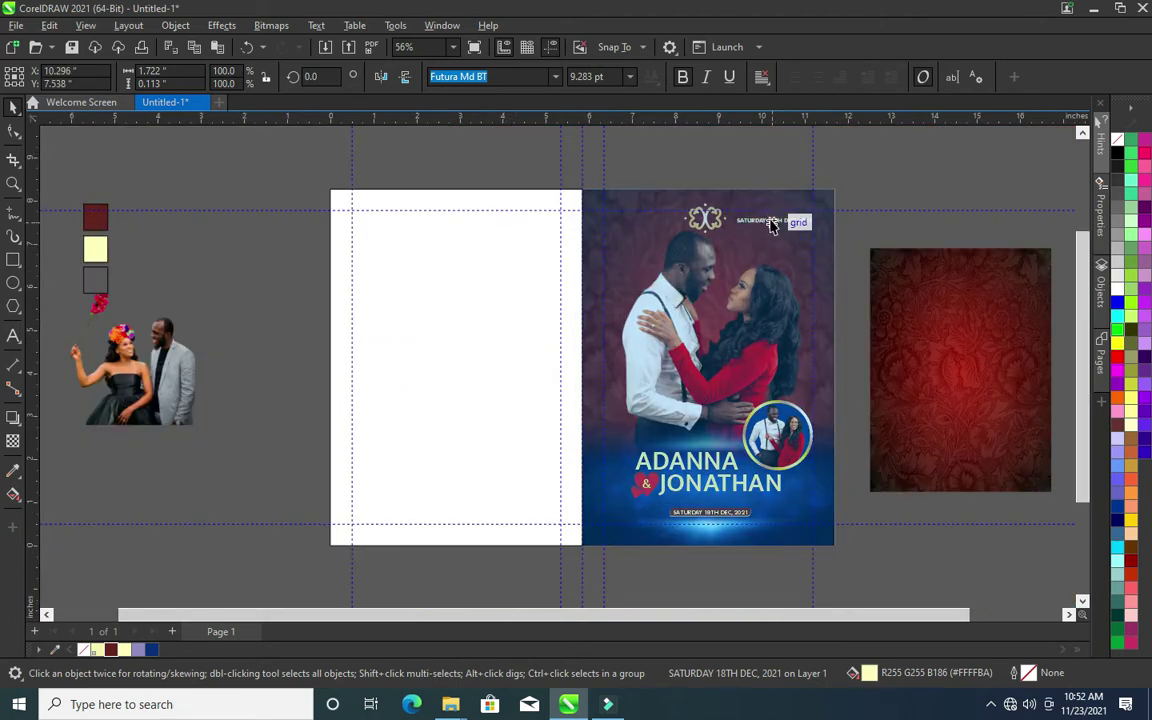
{"action": "left_click_drag", "start_coordinate": [645, 270], "coordinate": [778, 224]}
{"action": "scroll", "coordinate": [822, 236], "scroll_direction": "up", "scroll_amount": 2}
{"action": "scroll", "coordinate": [800, 230], "scroll_direction": "up", "scroll_amount": 2}
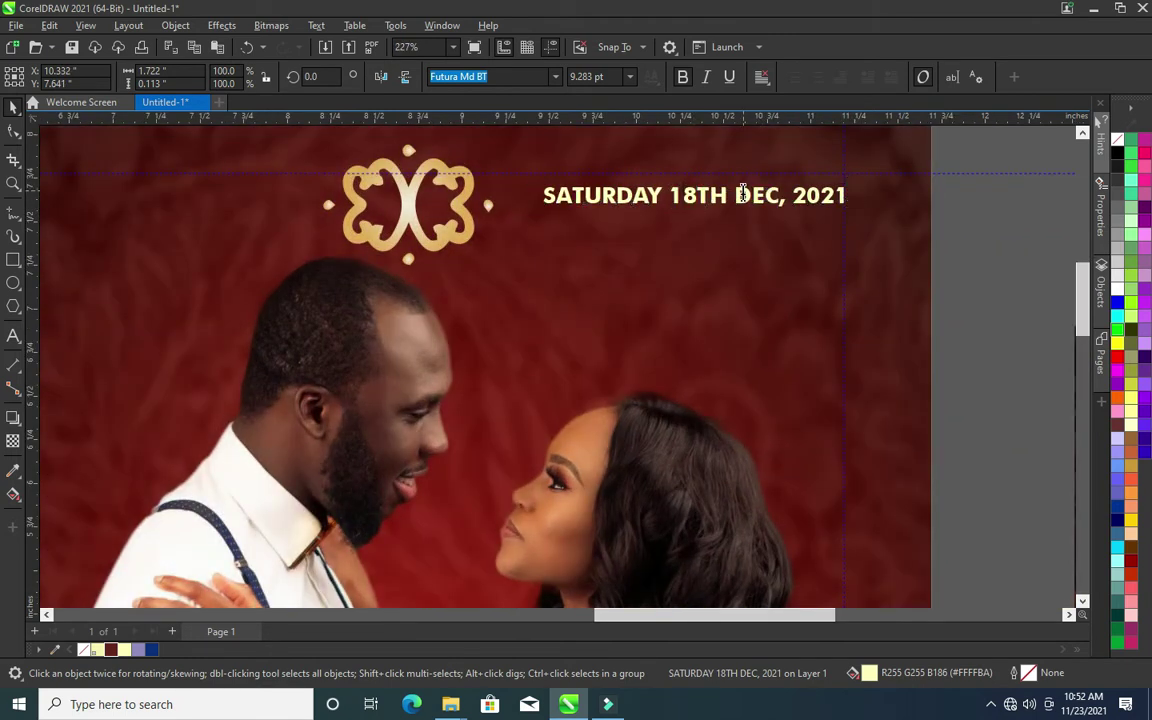
{"action": "double_click", "coordinate": [690, 197]}
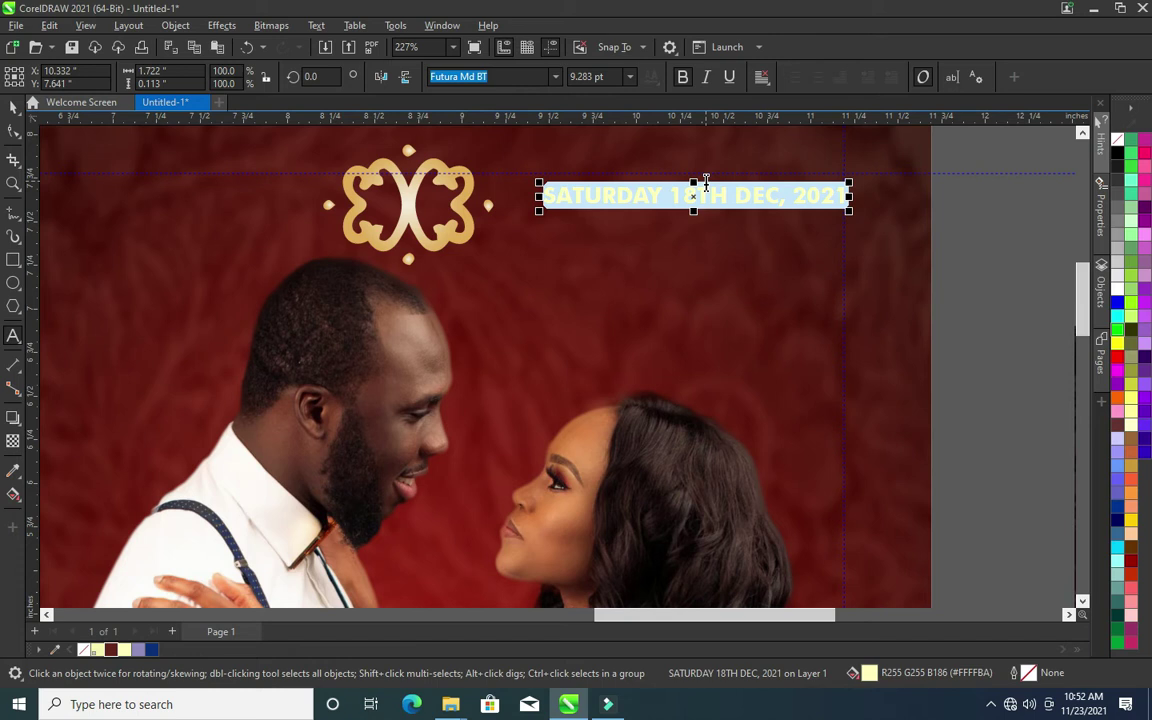
Retype the copied date as CELEBRATION OF LOVE and break it into separate words
{"action": "type", "text": "CELEBRATION OF LOVE"}
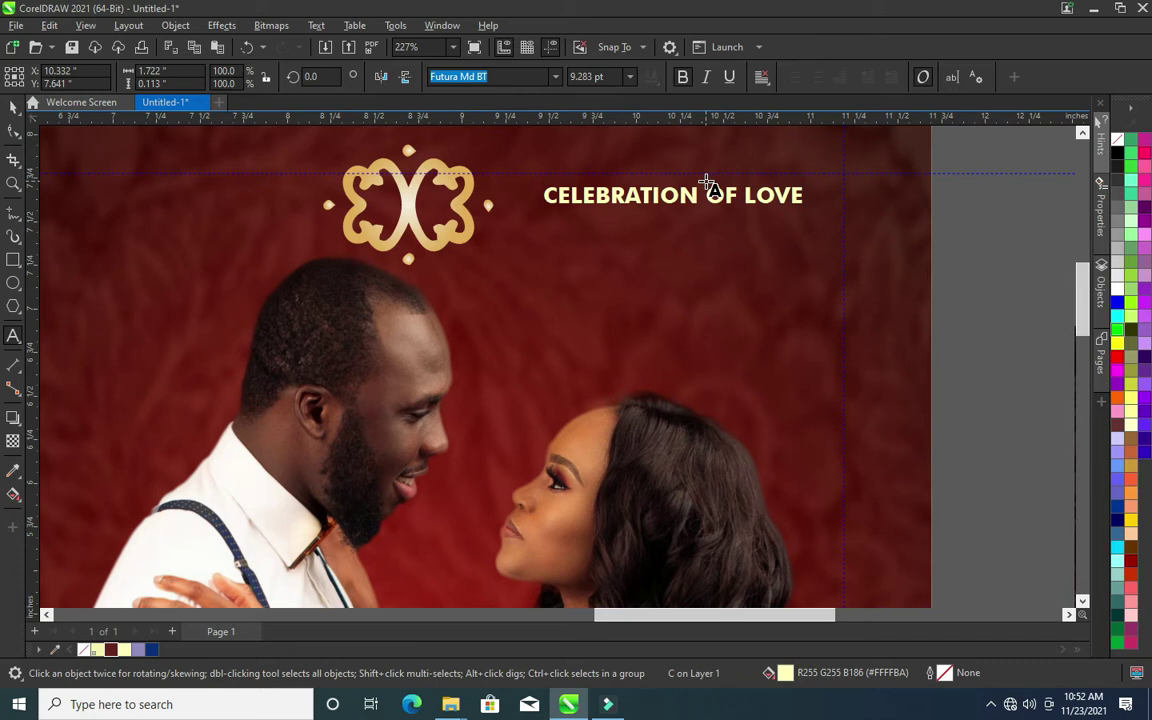
{"action": "key", "text": "ctrl+space"}
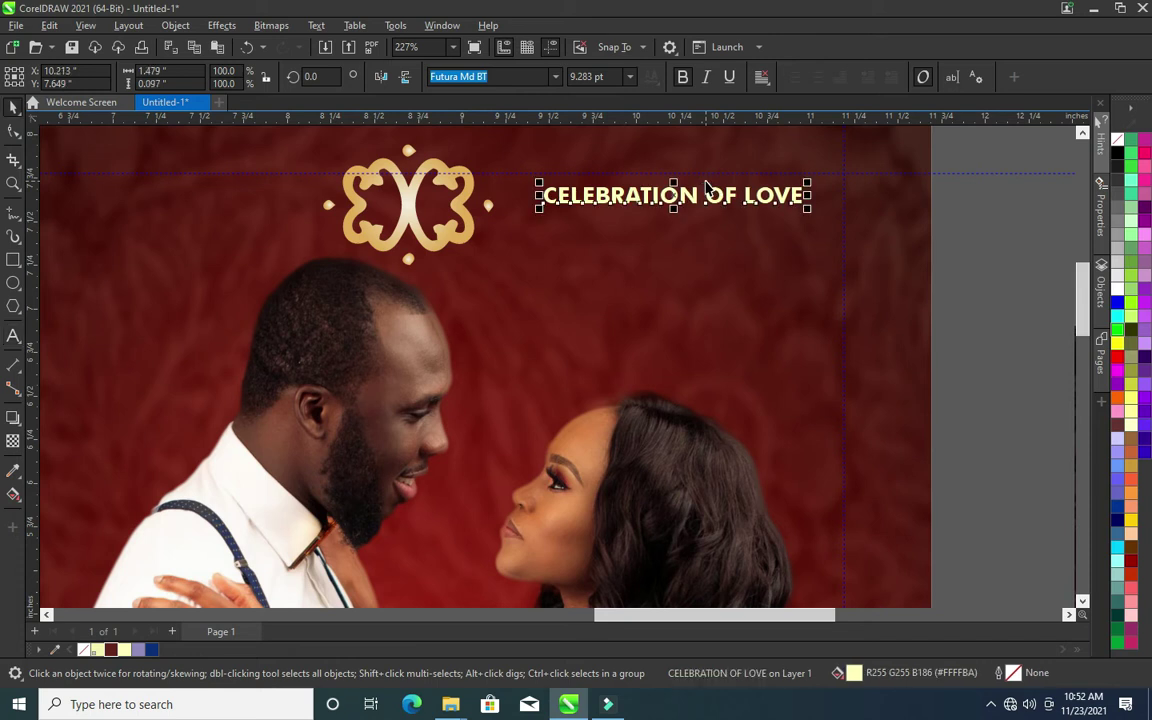
{"action": "key", "text": "ctrl+k"}
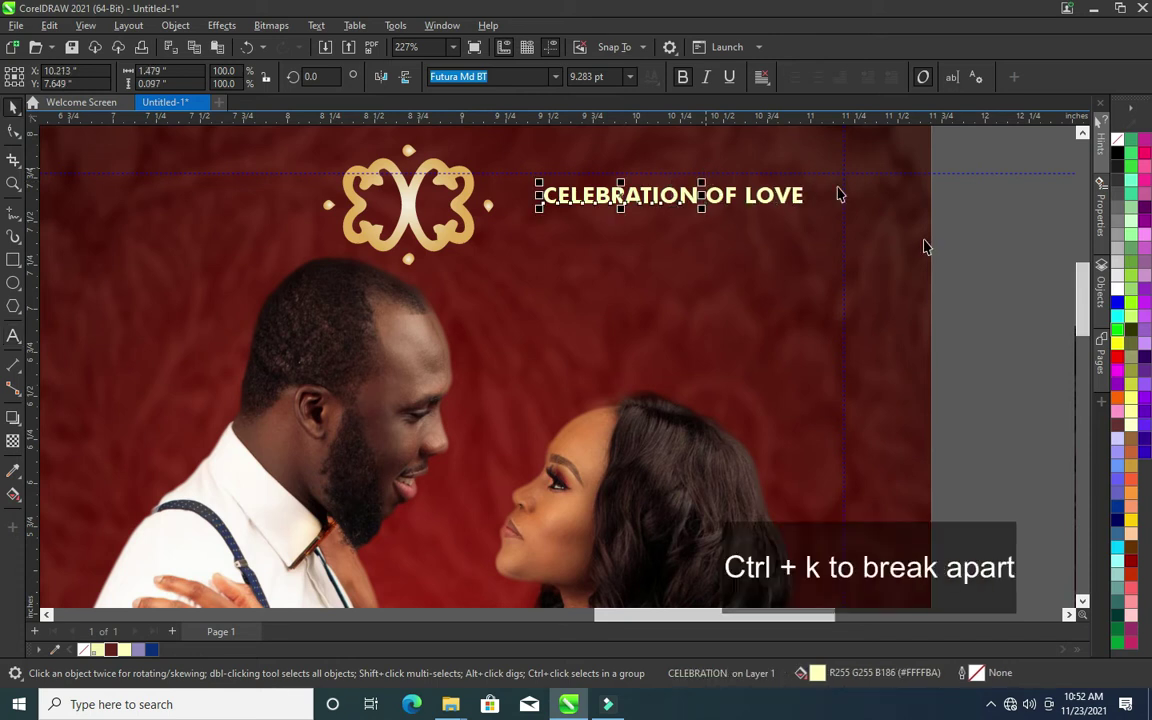
{"action": "left_click_drag", "start_coordinate": [765, 197], "coordinate": [594, 271]}
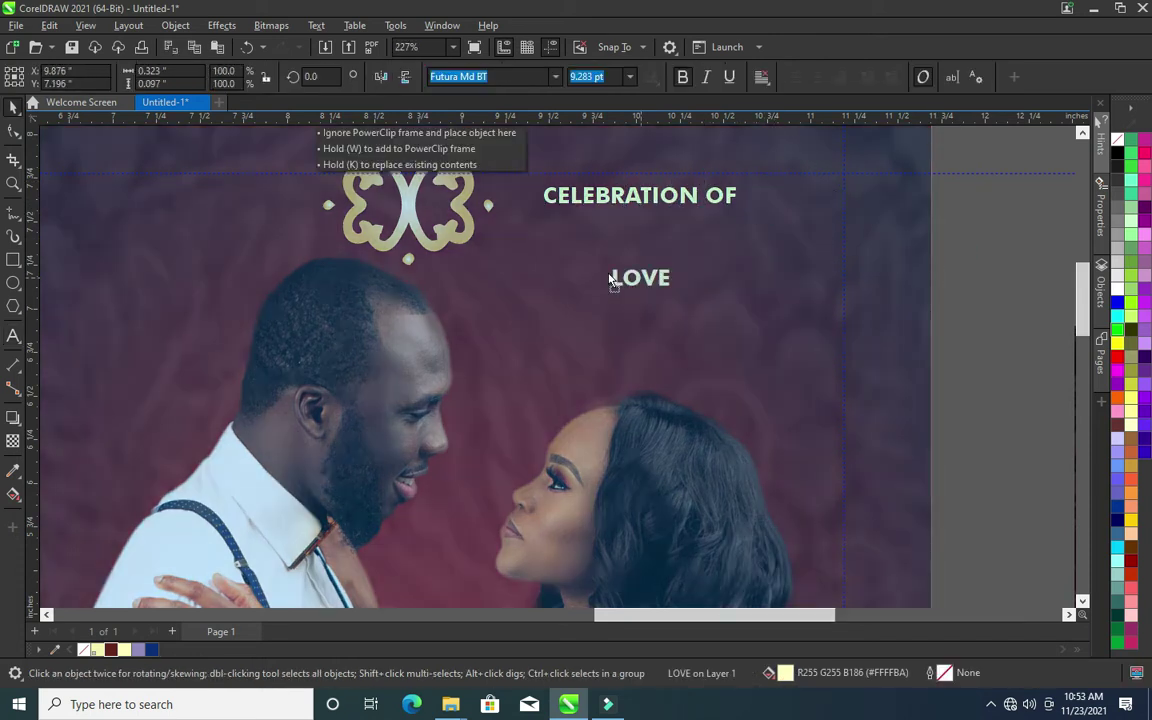
{"action": "left_click_drag", "start_coordinate": [728, 196], "coordinate": [728, 272]}
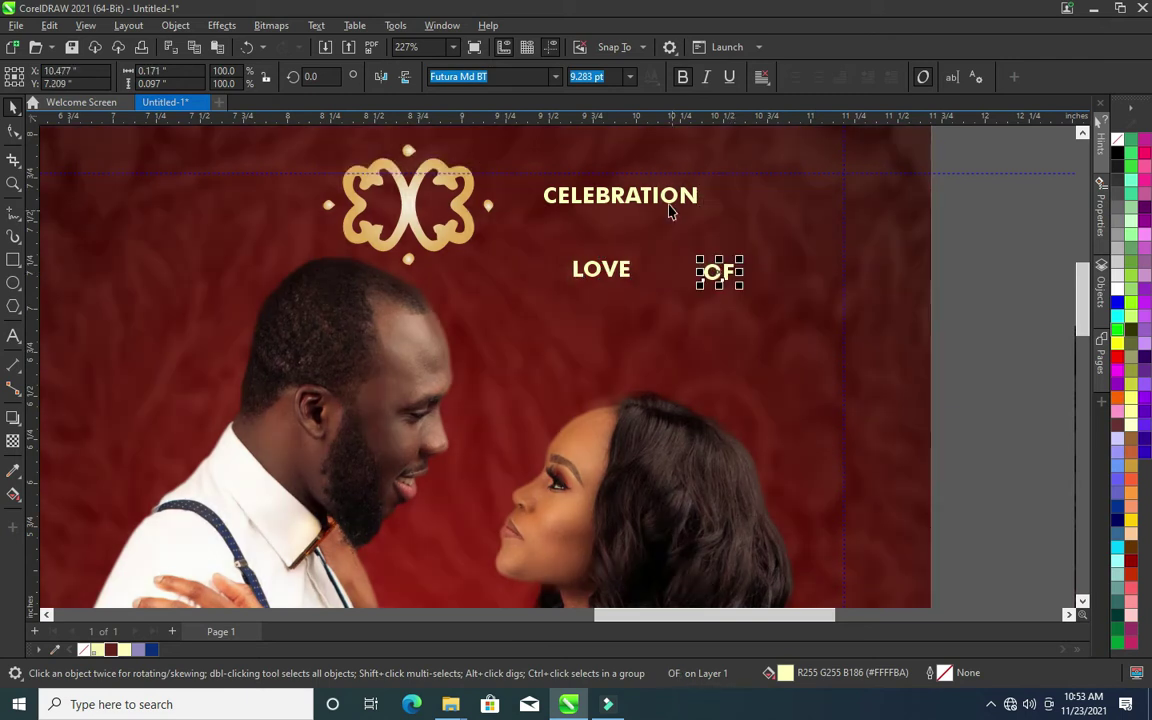
Enlarge CELEBRATION, then stack small OF and enlarged LOVE beneath it
{"action": "left_click", "coordinate": [671, 200]}
{"action": "left_click_drag", "start_coordinate": [702, 207], "coordinate": [836, 270]}
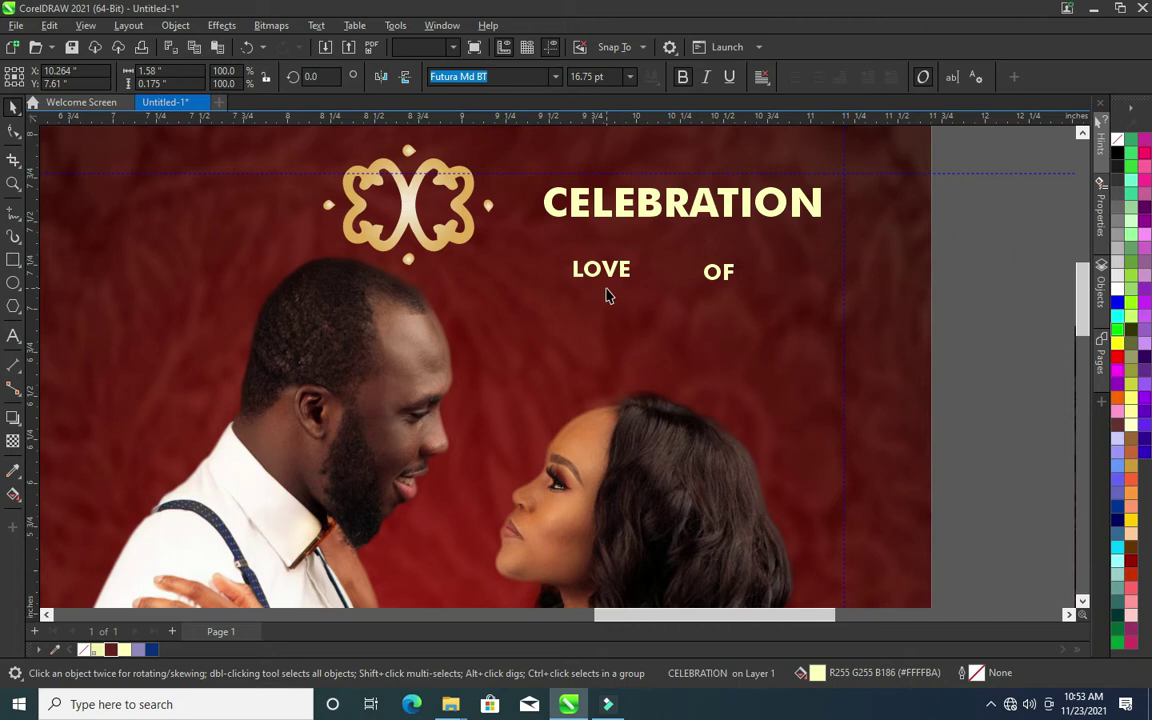
{"action": "key", "text": "Escape"}
{"action": "left_click_drag", "start_coordinate": [727, 281], "coordinate": [579, 246]}
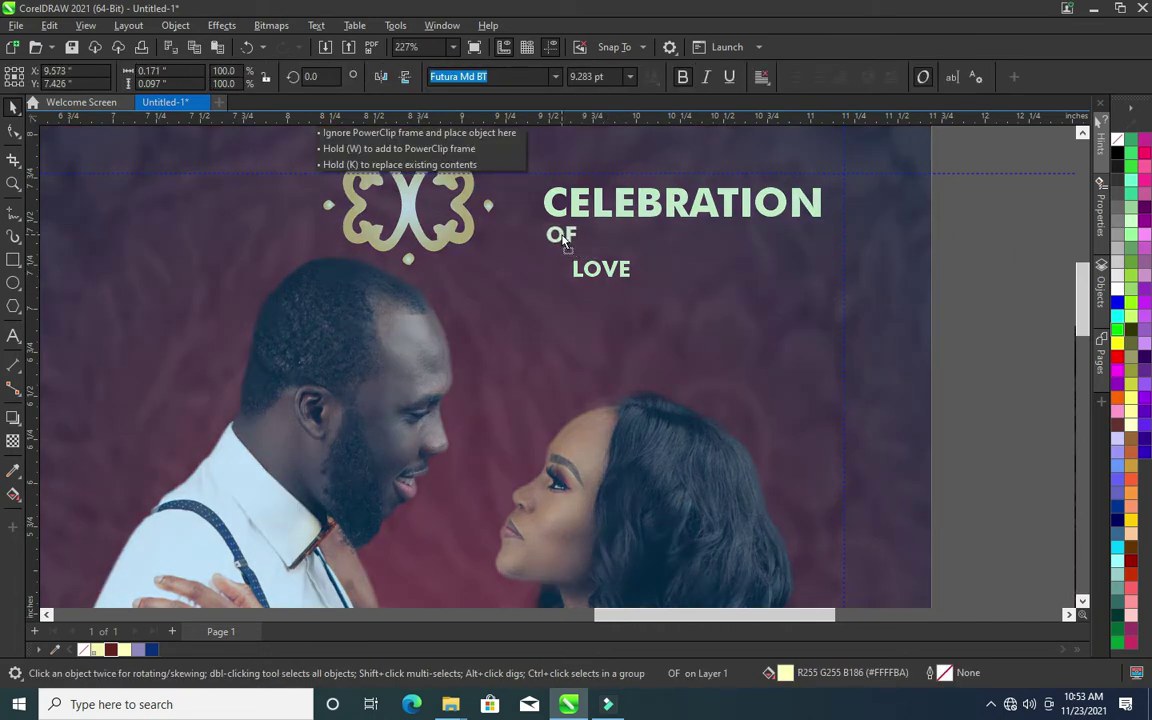
{"action": "left_click_drag", "start_coordinate": [564, 243], "coordinate": [561, 236]}
{"action": "mouse_move", "coordinate": [621, 270]}
{"action": "left_mouse_down"}
{"action": "mouse_move", "coordinate": [657, 258]}
{"action": "mouse_move", "coordinate": [652, 250]}
{"action": "mouse_move", "coordinate": [828, 351]}
{"action": "left_mouse_up"}
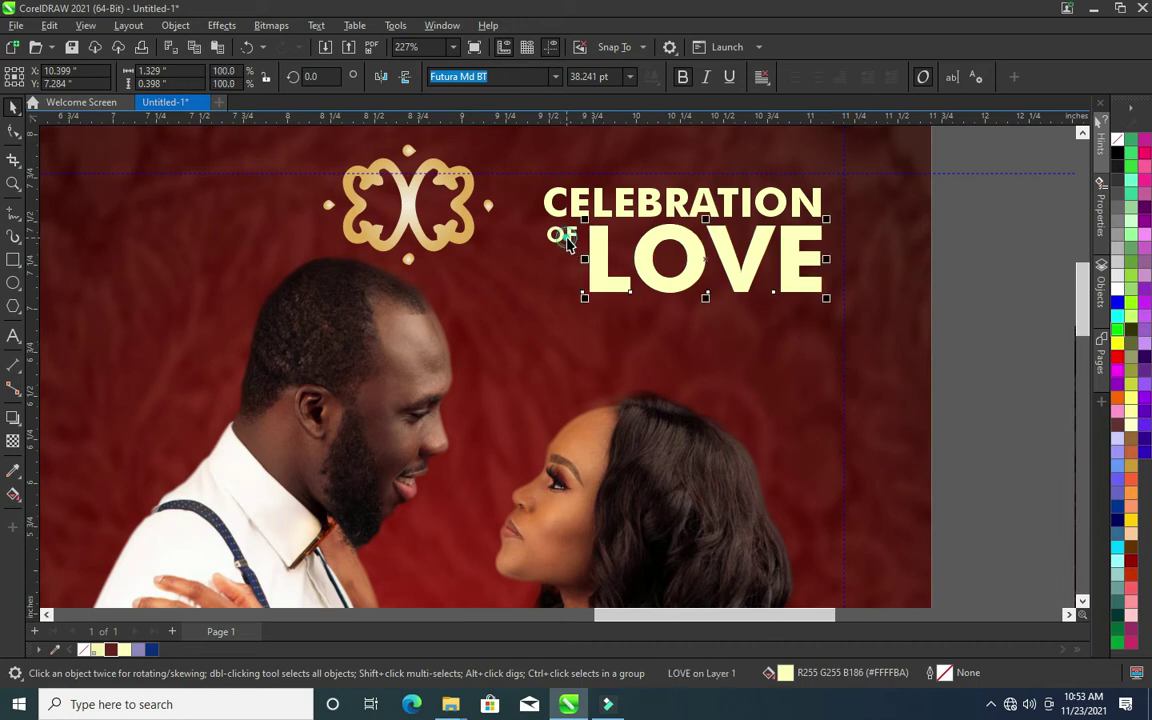
{"action": "left_click_drag", "start_coordinate": [567, 245], "coordinate": [573, 258]}
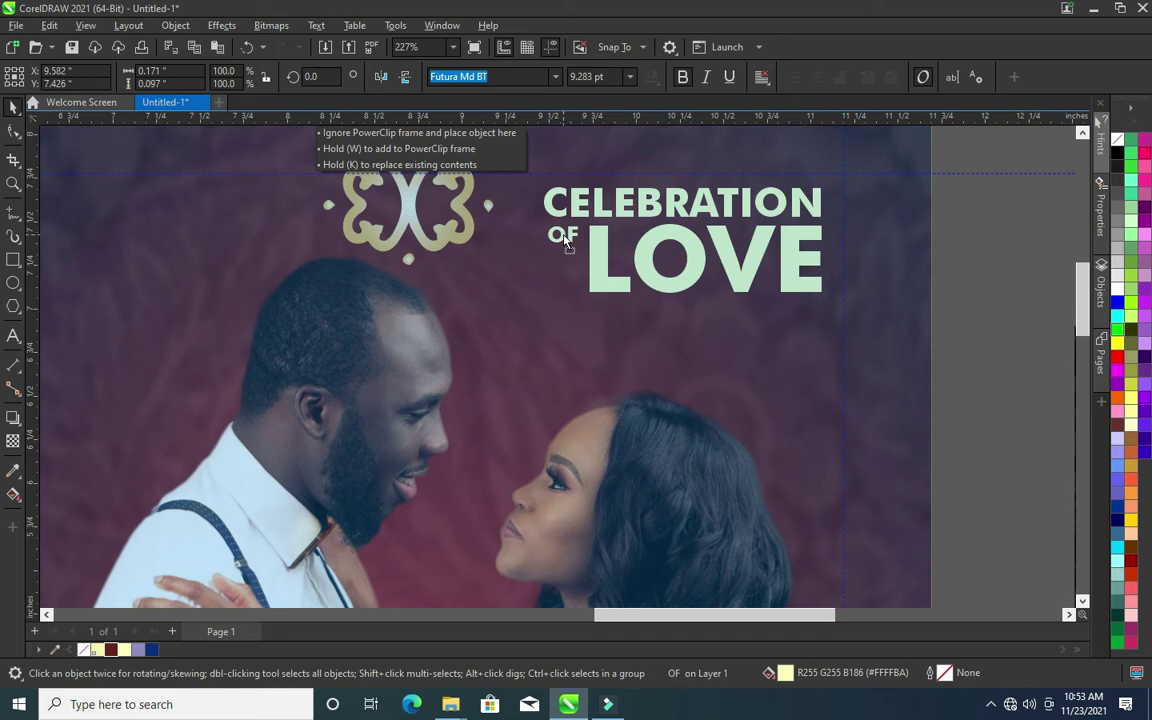
{"action": "left_click_drag", "start_coordinate": [567, 241], "coordinate": [568, 242]}
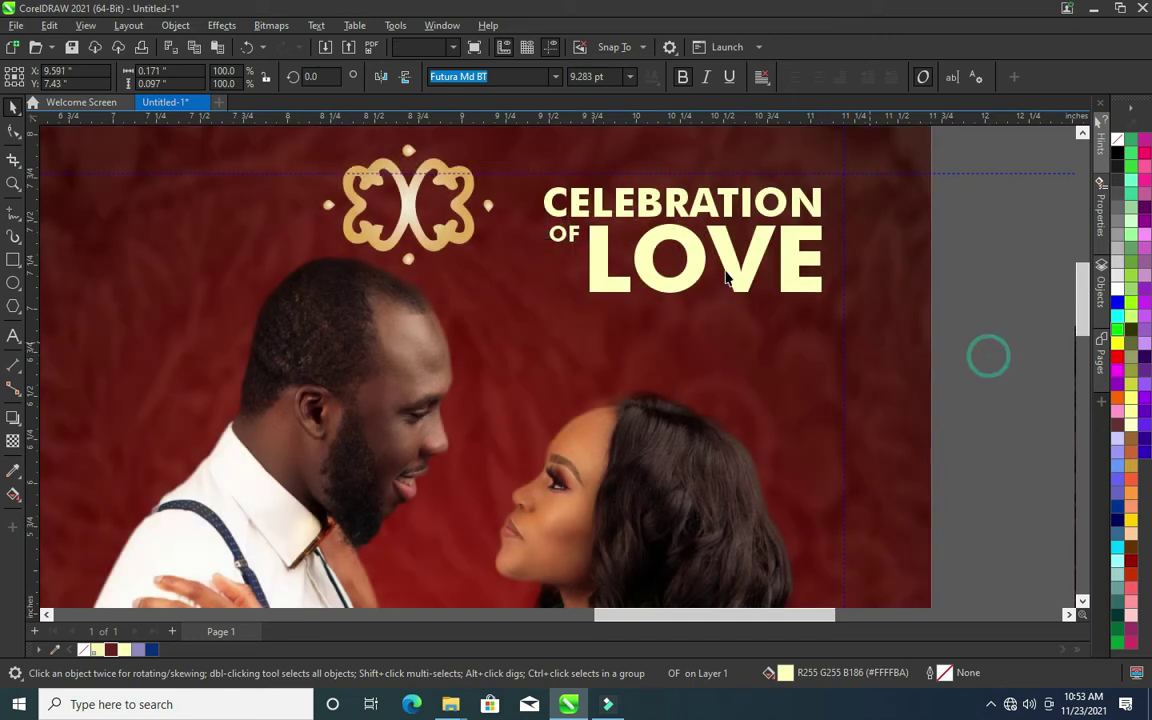
Draw a slightly rounded rectangle around OF and fill it dark blue
{"action": "key", "text": "Escape"}
{"action": "scroll", "coordinate": [781, 316], "scroll_direction": "down", "scroll_amount": 2}
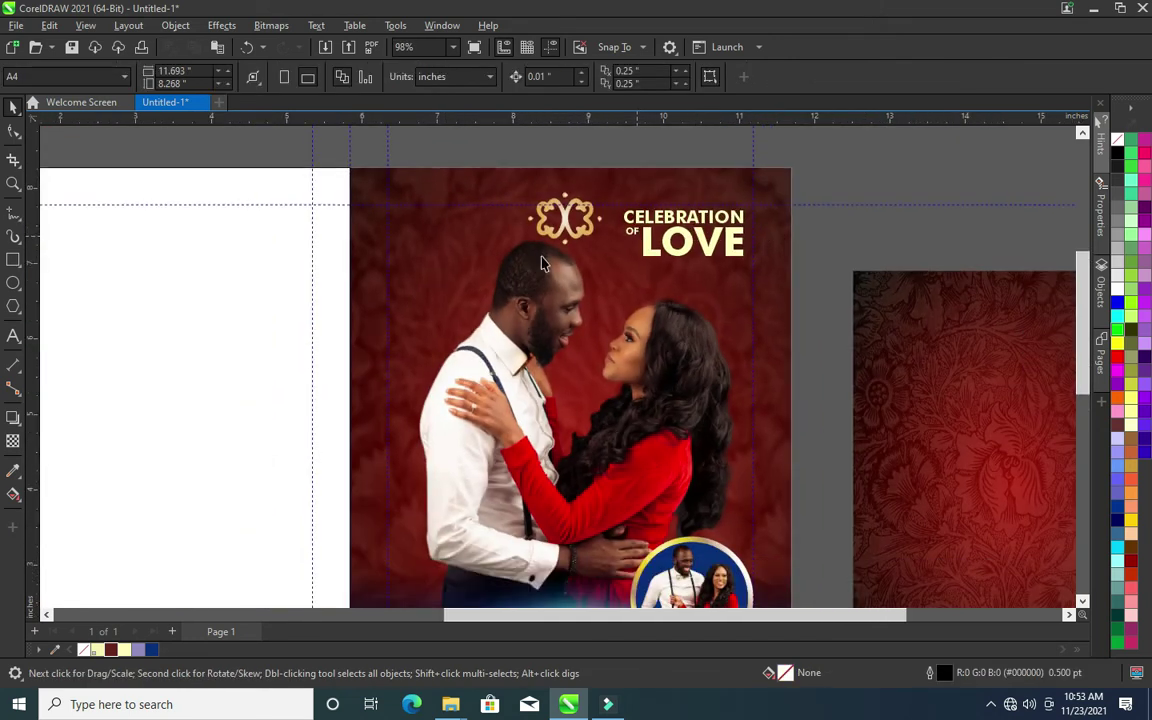
{"action": "scroll", "coordinate": [609, 251], "scroll_direction": "up", "scroll_amount": 3}
{"action": "scroll", "coordinate": [828, 167], "scroll_direction": "up", "scroll_amount": 1}
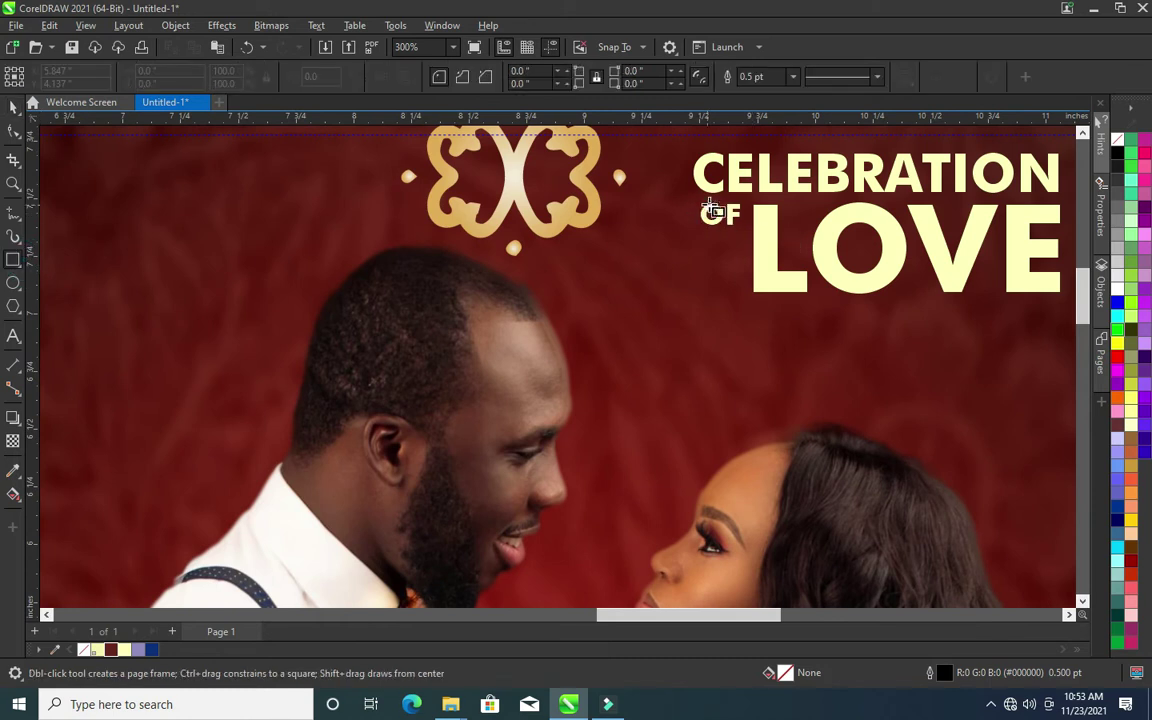
{"action": "left_click_drag", "start_coordinate": [699, 197], "coordinate": [745, 293]}
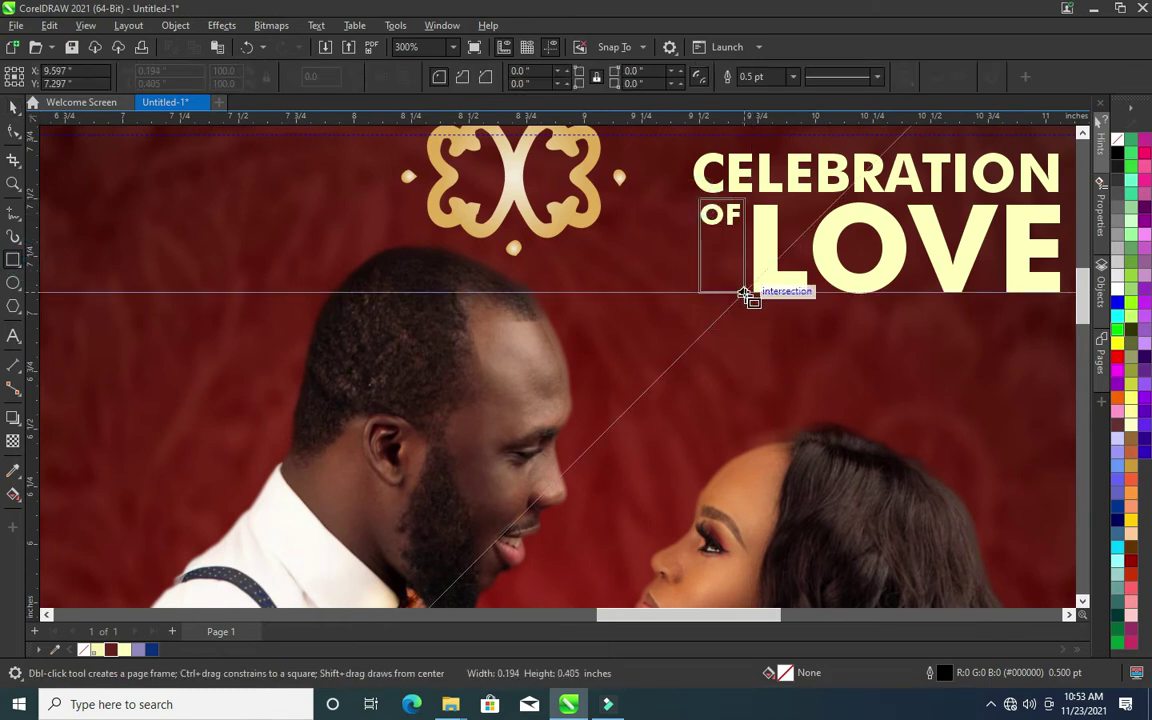
{"action": "left_click", "coordinate": [13, 131]}
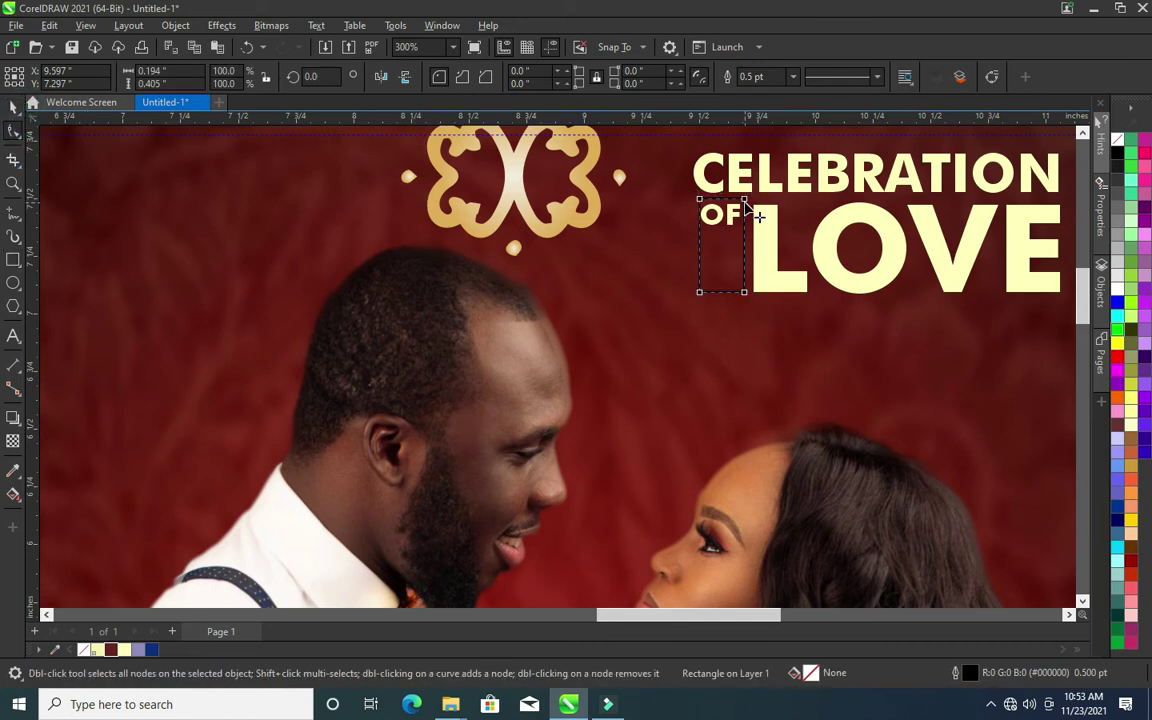
{"action": "left_click_drag", "start_coordinate": [744, 201], "coordinate": [745, 206]}
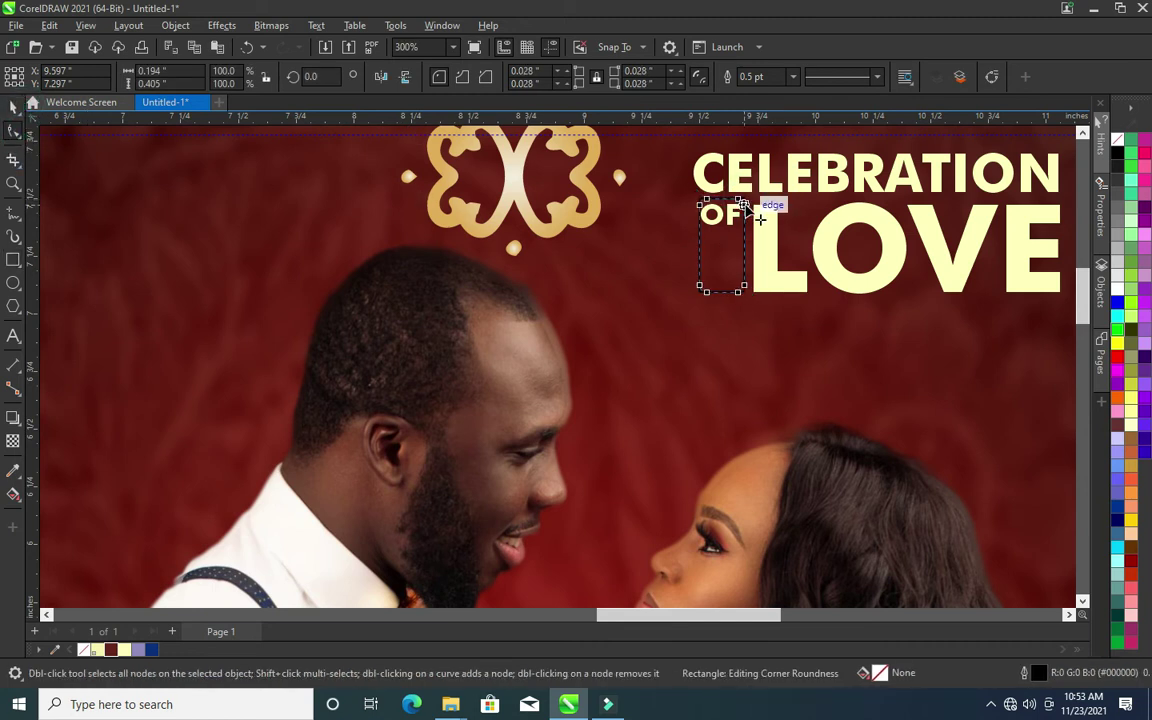
{"action": "left_click", "coordinate": [12, 108]}
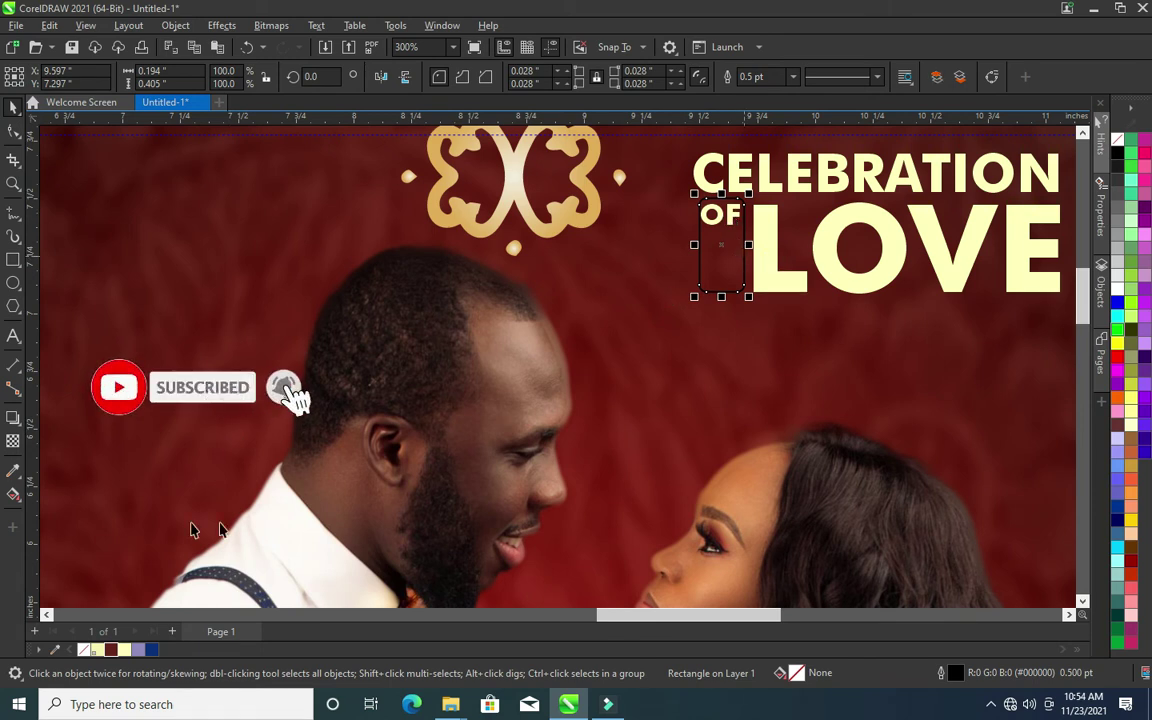
{"action": "left_click", "coordinate": [151, 650]}
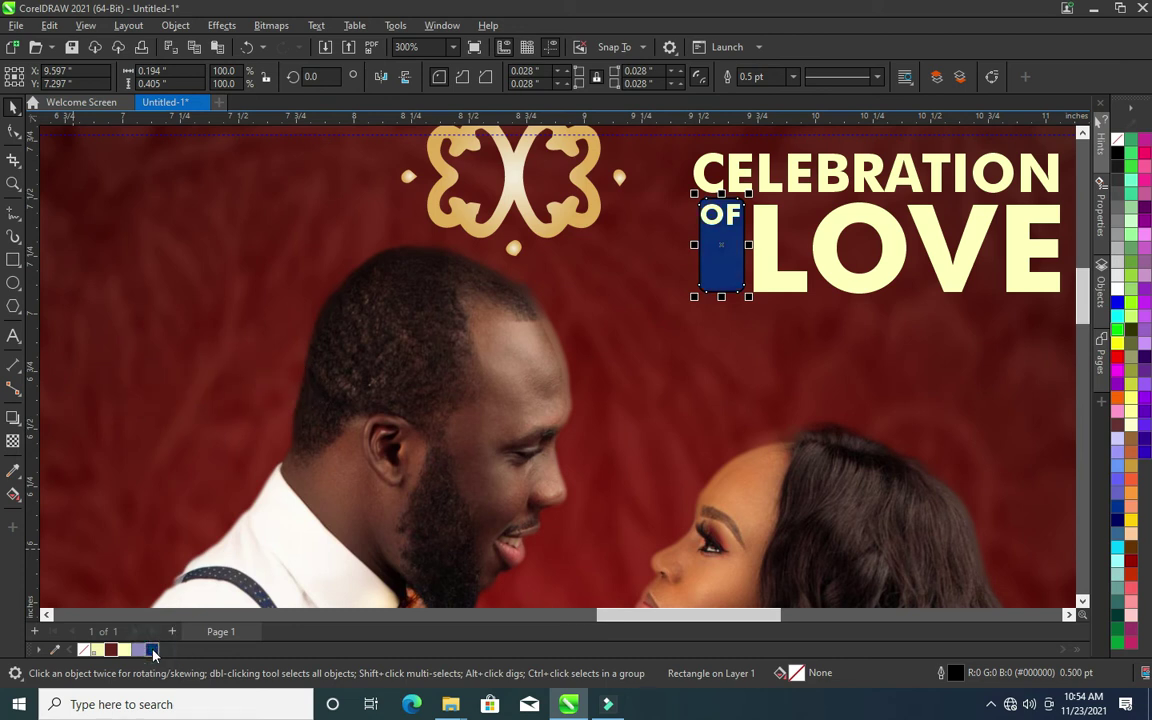
Centre and shrink OF inside the blue box, colour it orange-red with a cream outline
{"action": "left_click_drag", "start_coordinate": [716, 215], "coordinate": [730, 276]}
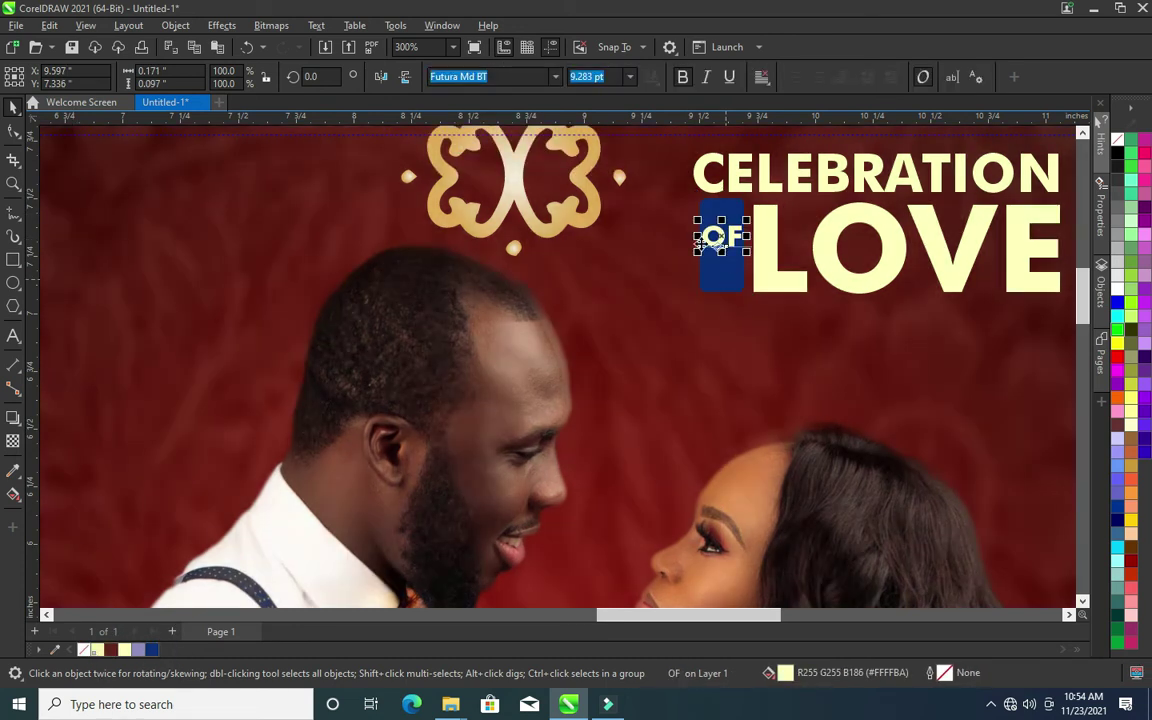
{"action": "scroll", "coordinate": [703, 226], "scroll_direction": "up", "scroll_amount": 1}
{"action": "left_click_drag", "start_coordinate": [777, 277], "coordinate": [774, 279]}
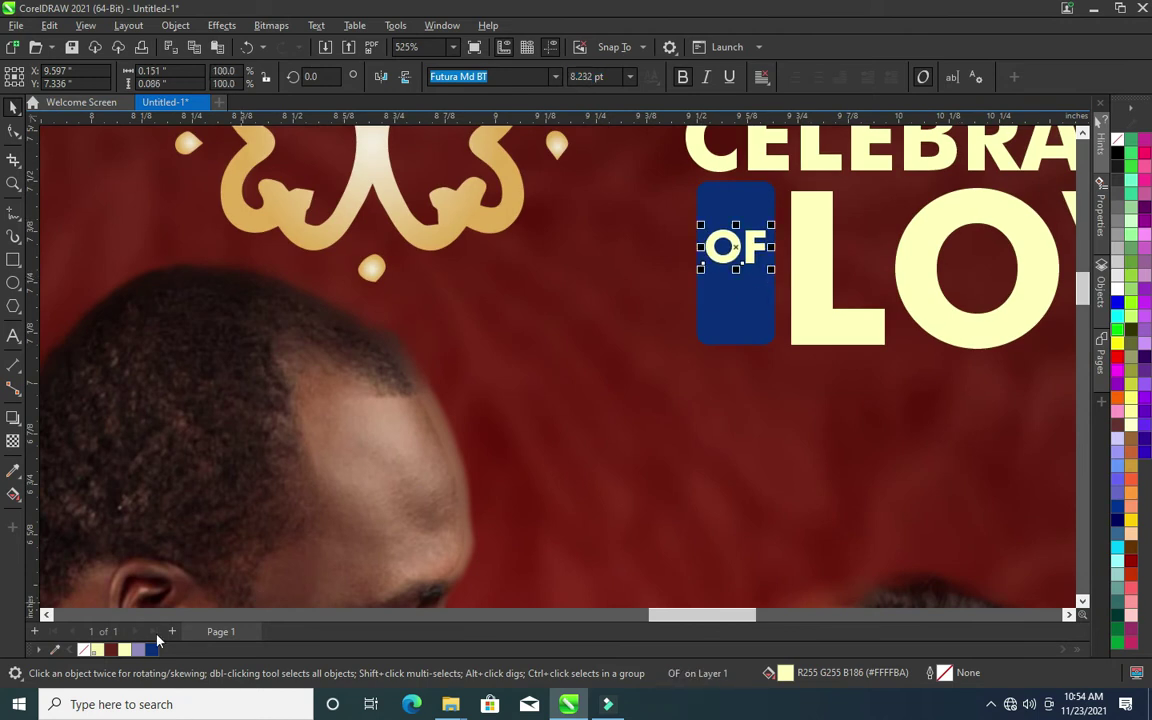
{"action": "left_click", "coordinate": [115, 650]}
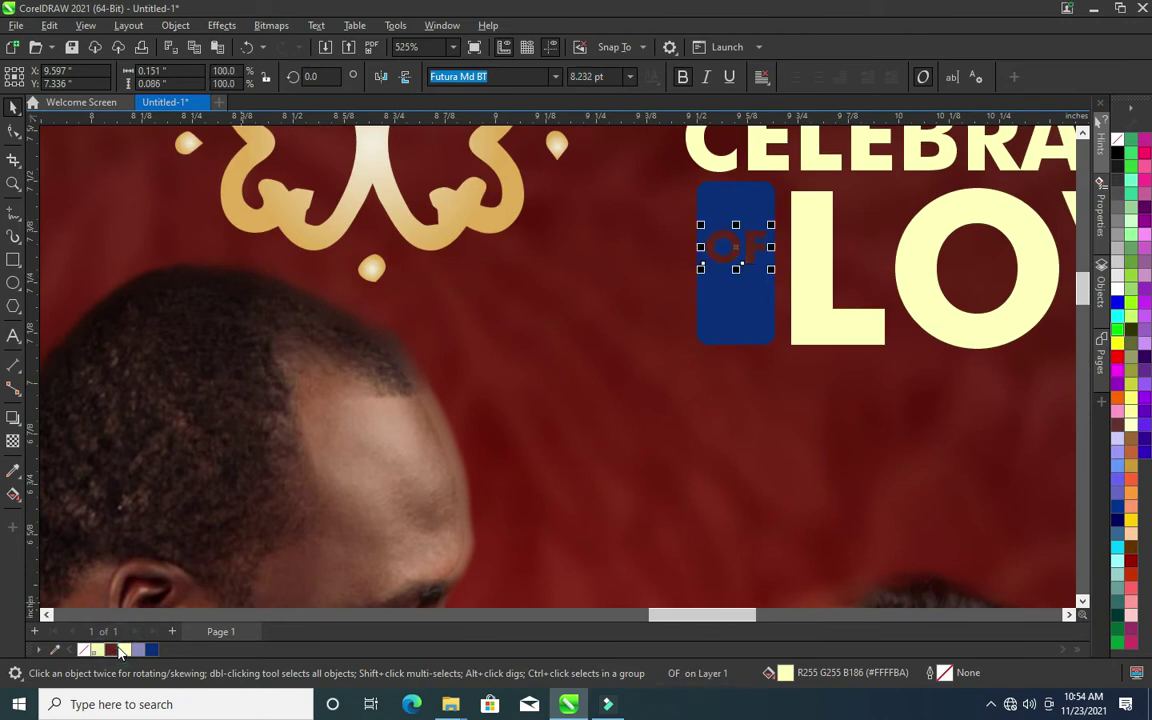
{"action": "left_click", "coordinate": [1130, 577]}
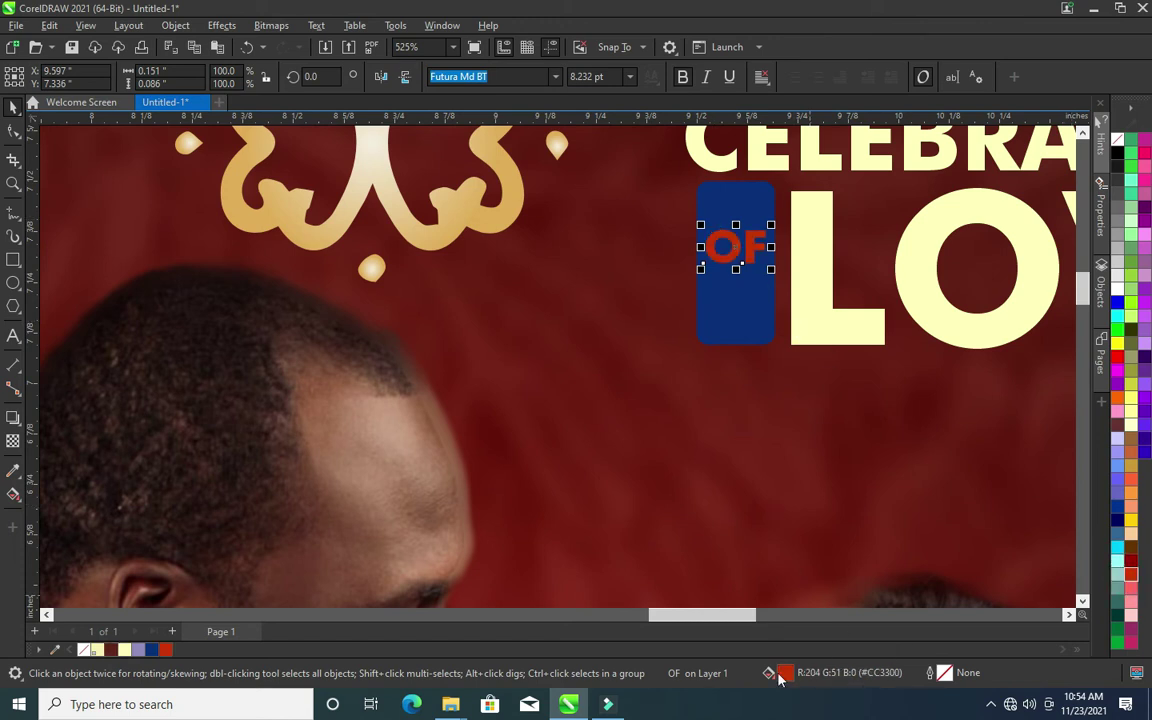
{"action": "right_click", "coordinate": [126, 652]}
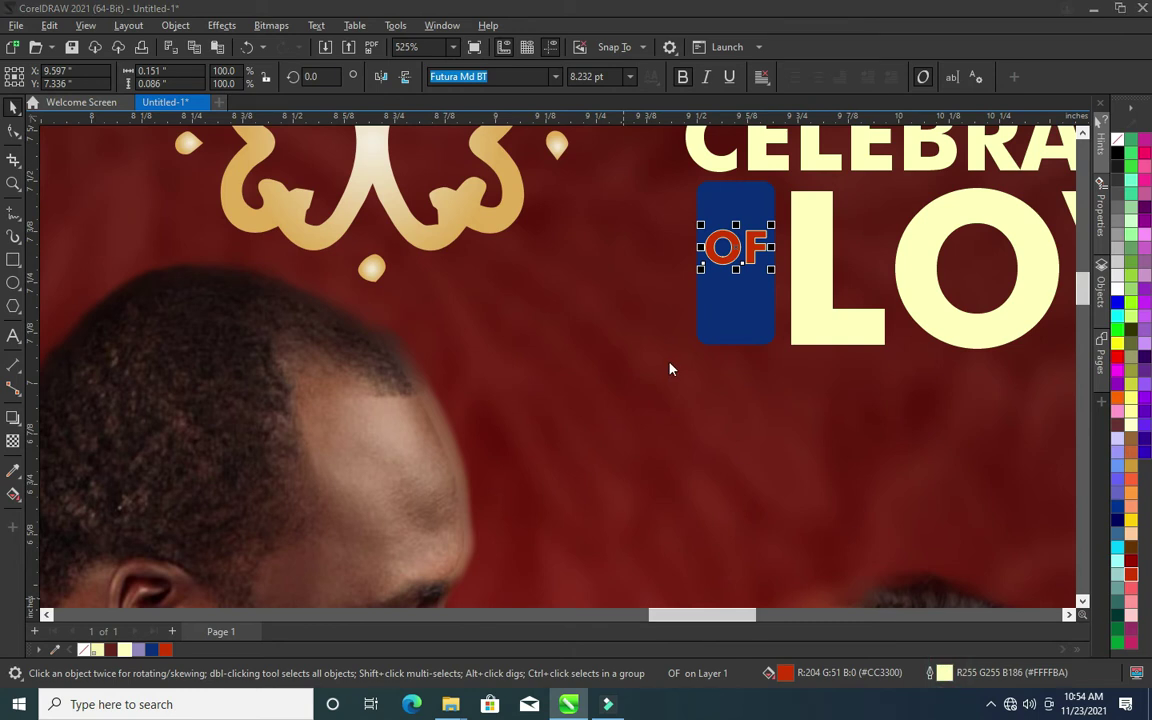
{"action": "key", "text": "F12"}
Set the OF outline to 1.0 pt, behind fill and scaling with the object
{"action": "left_click_drag", "start_coordinate": [571, 185], "coordinate": [414, 167]}
{"action": "left_click", "coordinate": [344, 248]}
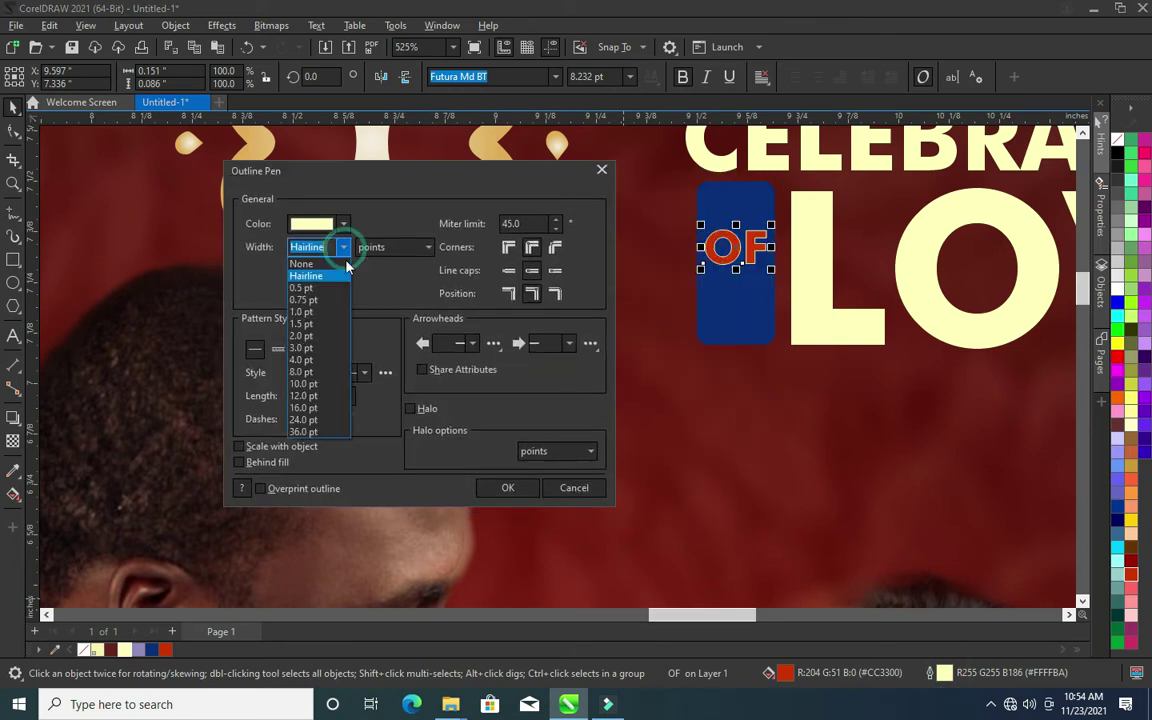
{"action": "left_click", "coordinate": [301, 347]}
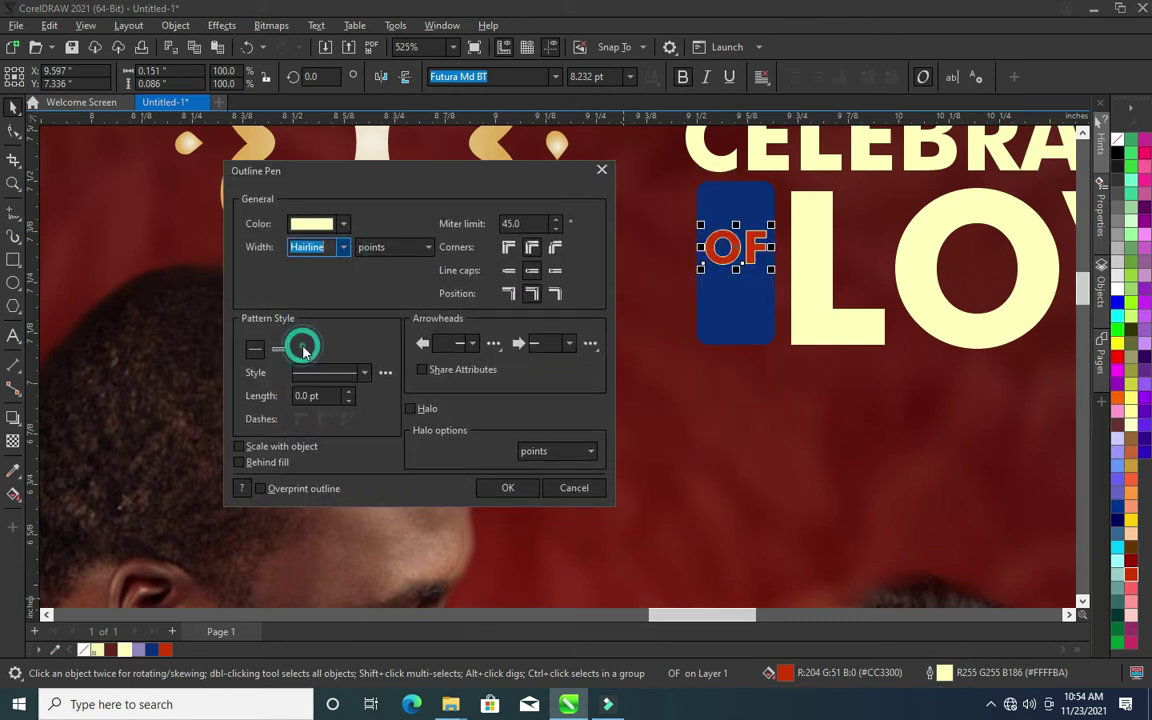
{"action": "left_click", "coordinate": [239, 462]}
{"action": "left_click", "coordinate": [239, 447]}
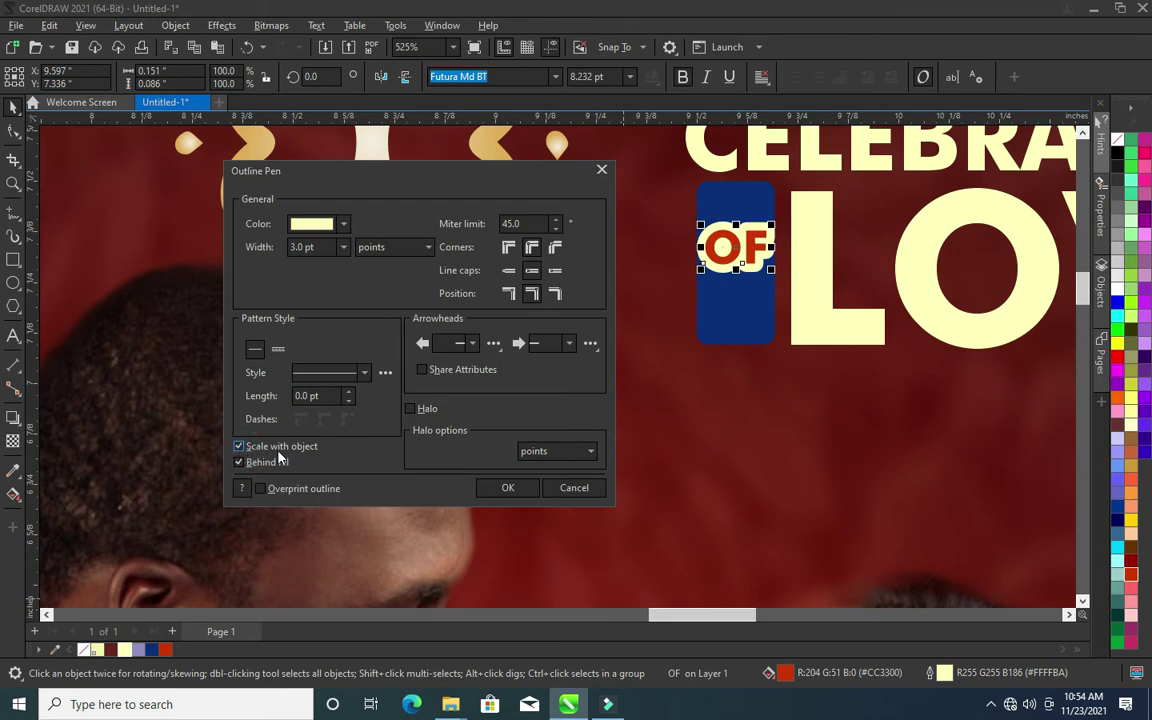
{"action": "left_click", "coordinate": [344, 248]}
{"action": "left_click", "coordinate": [303, 334]}
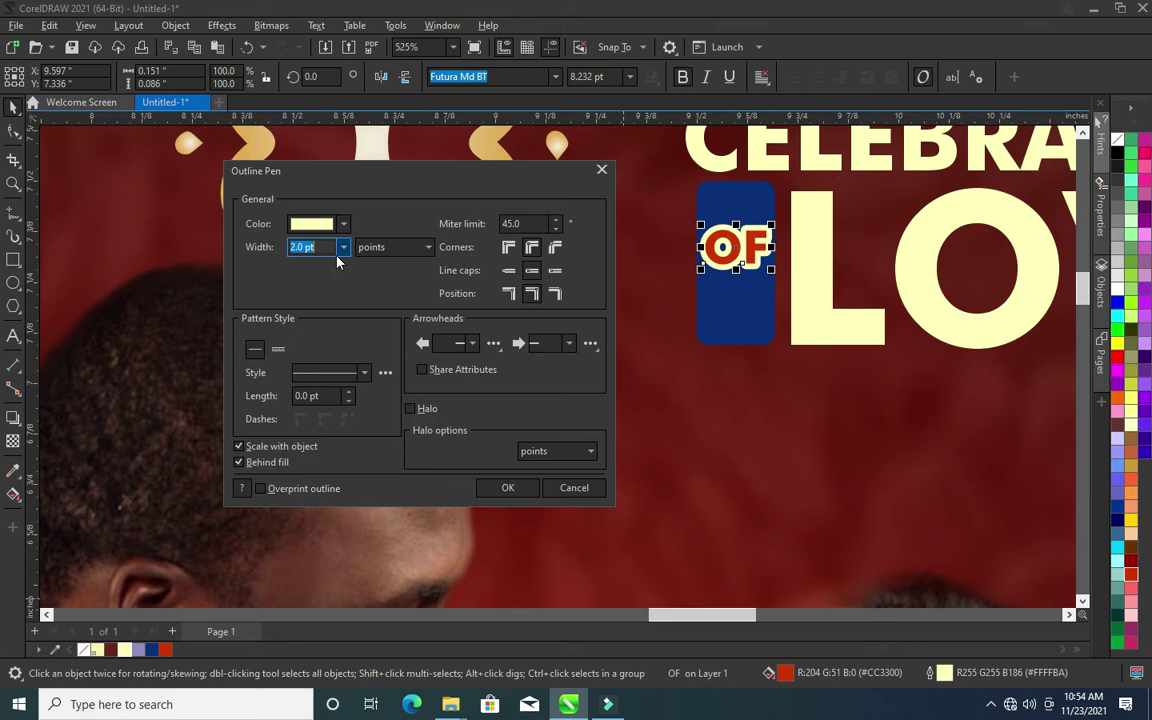
{"action": "left_click", "coordinate": [344, 247]}
{"action": "left_click", "coordinate": [306, 312]}
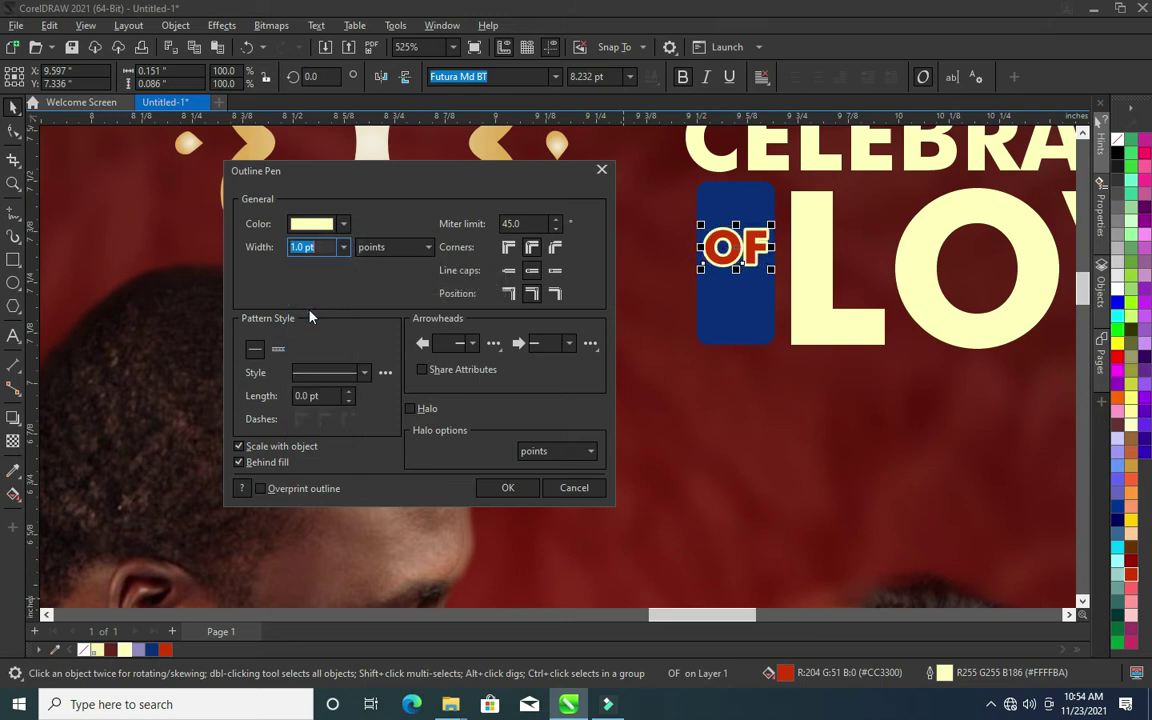
{"action": "left_click", "coordinate": [505, 488]}
Reselect the OF text to change its font
{"action": "scroll", "coordinate": [618, 363], "scroll_direction": "down", "scroll_amount": 3}
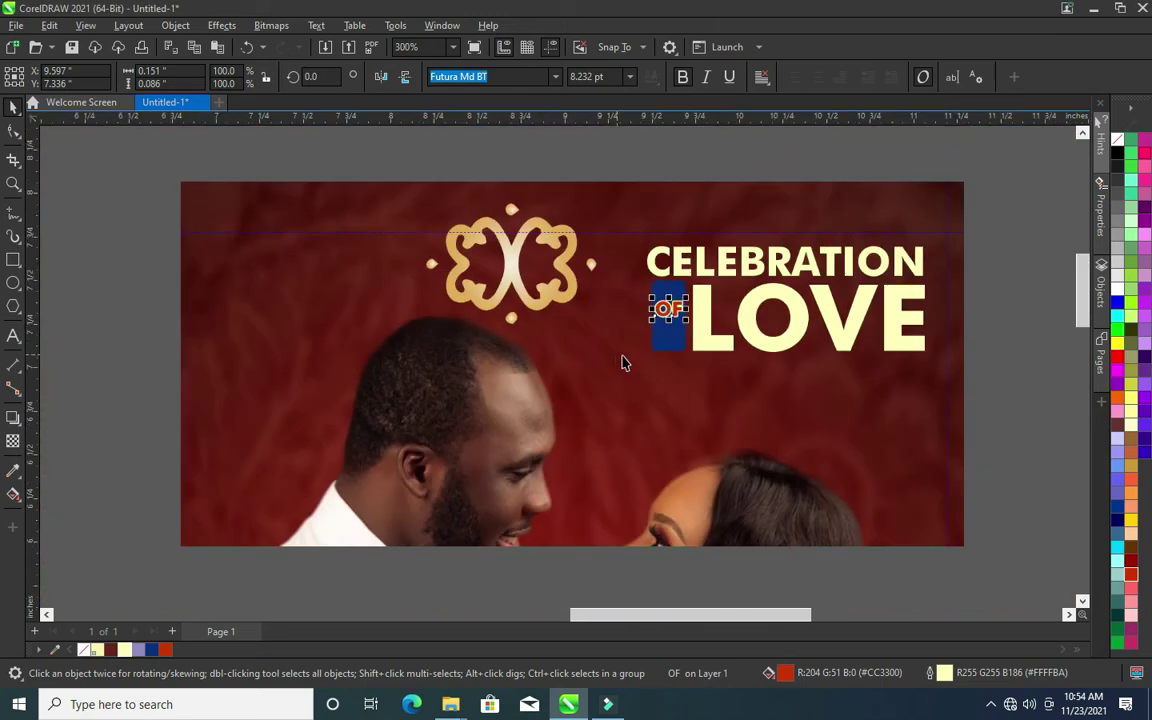
{"action": "left_click", "coordinate": [1058, 383]}
{"action": "scroll", "coordinate": [1000, 360], "scroll_direction": "down", "scroll_amount": 1}
{"action": "scroll", "coordinate": [940, 340], "scroll_direction": "down", "scroll_amount": 2}
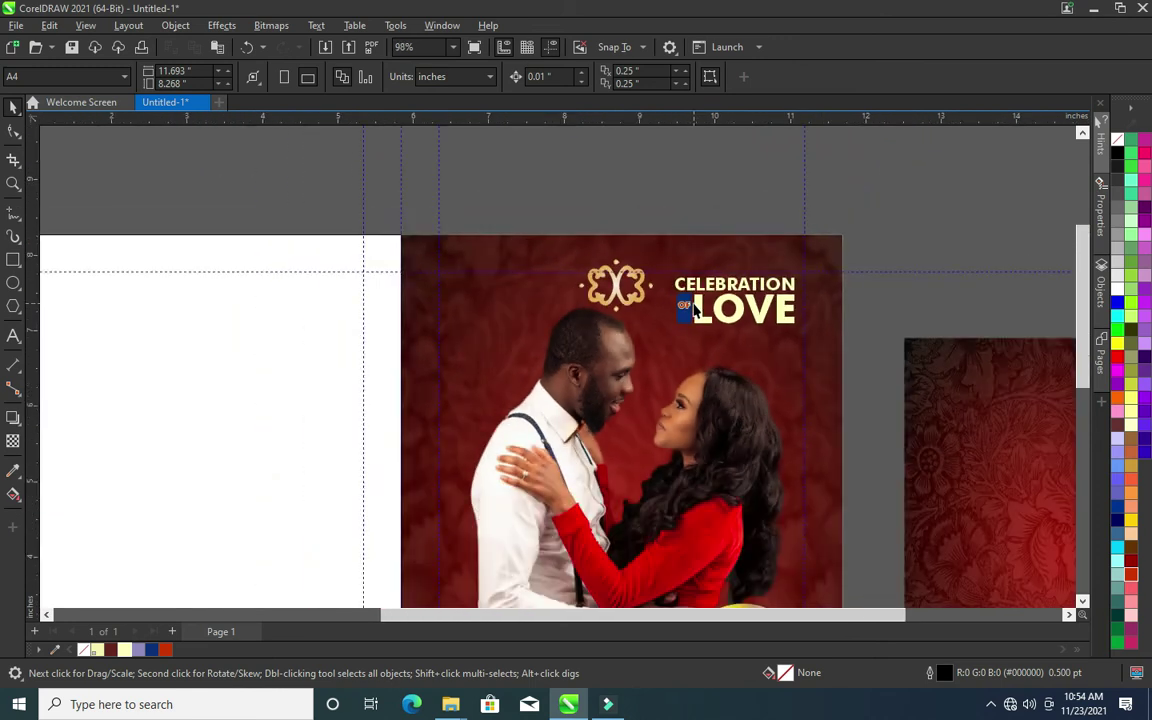
{"action": "scroll", "coordinate": [896, 326], "scroll_direction": "up", "scroll_amount": 2}
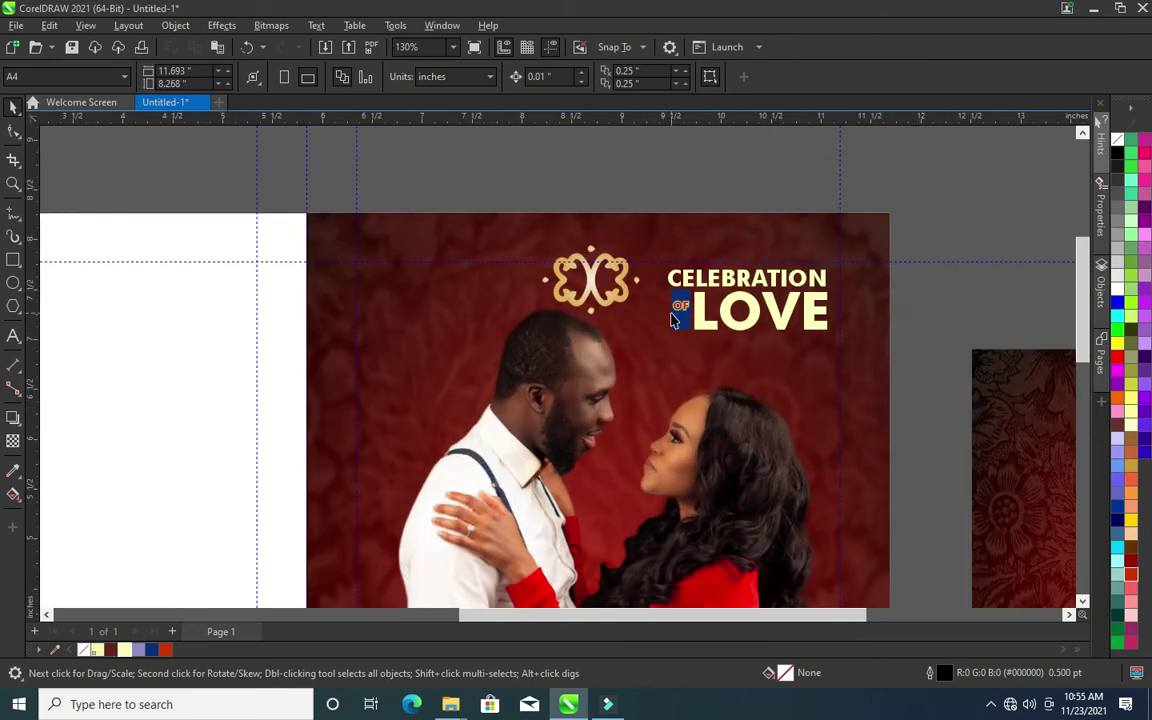
{"action": "scroll", "coordinate": [673, 318], "scroll_direction": "up", "scroll_amount": 1}
{"action": "scroll", "coordinate": [700, 315], "scroll_direction": "up", "scroll_amount": 1}
{"action": "scroll", "coordinate": [650, 310], "scroll_direction": "up", "scroll_amount": 1}
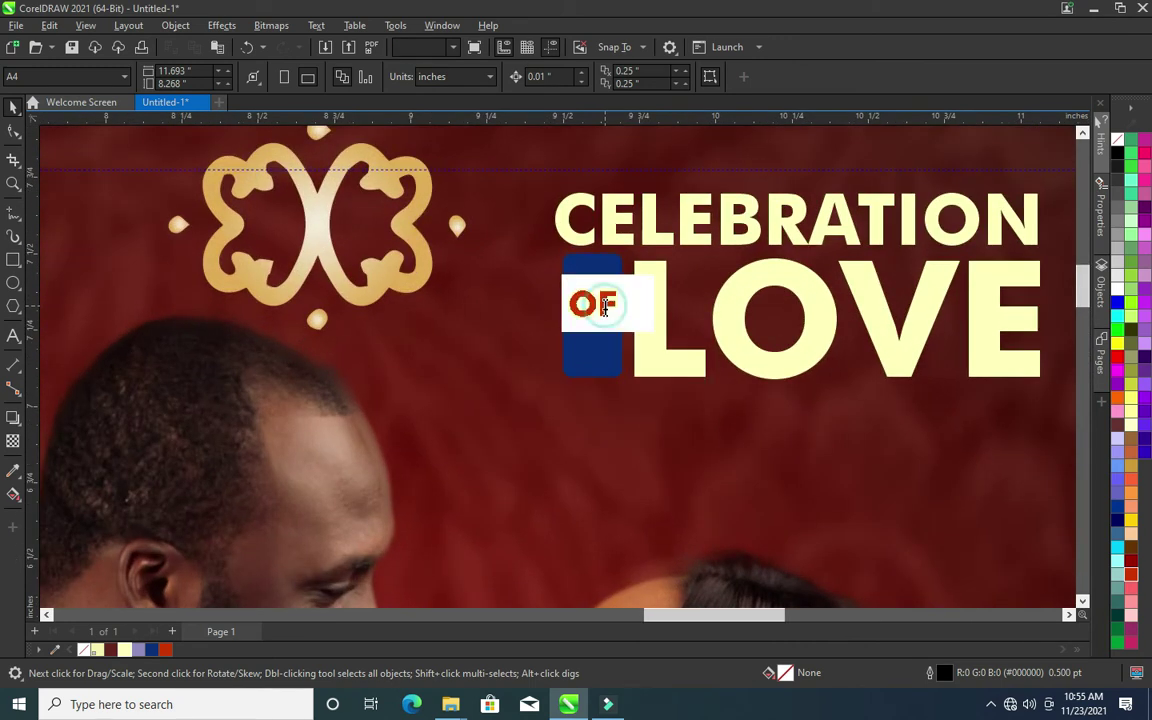
{"action": "left_click", "coordinate": [603, 305]}
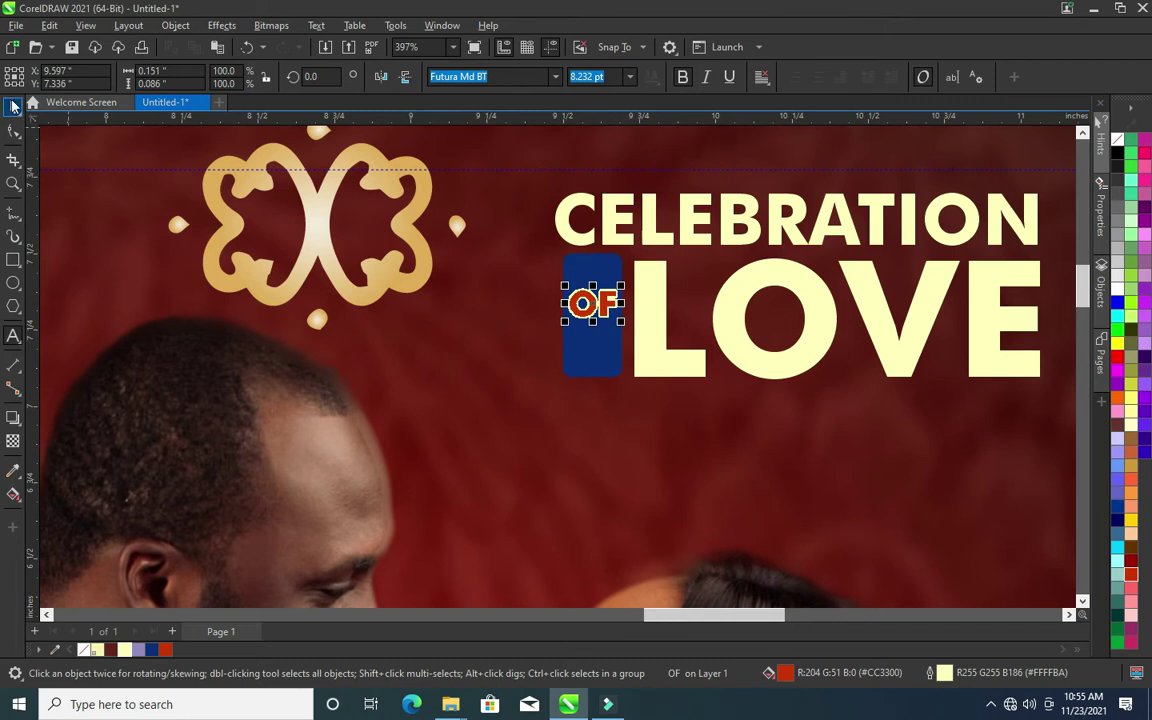
{"action": "left_click", "coordinate": [555, 77]}
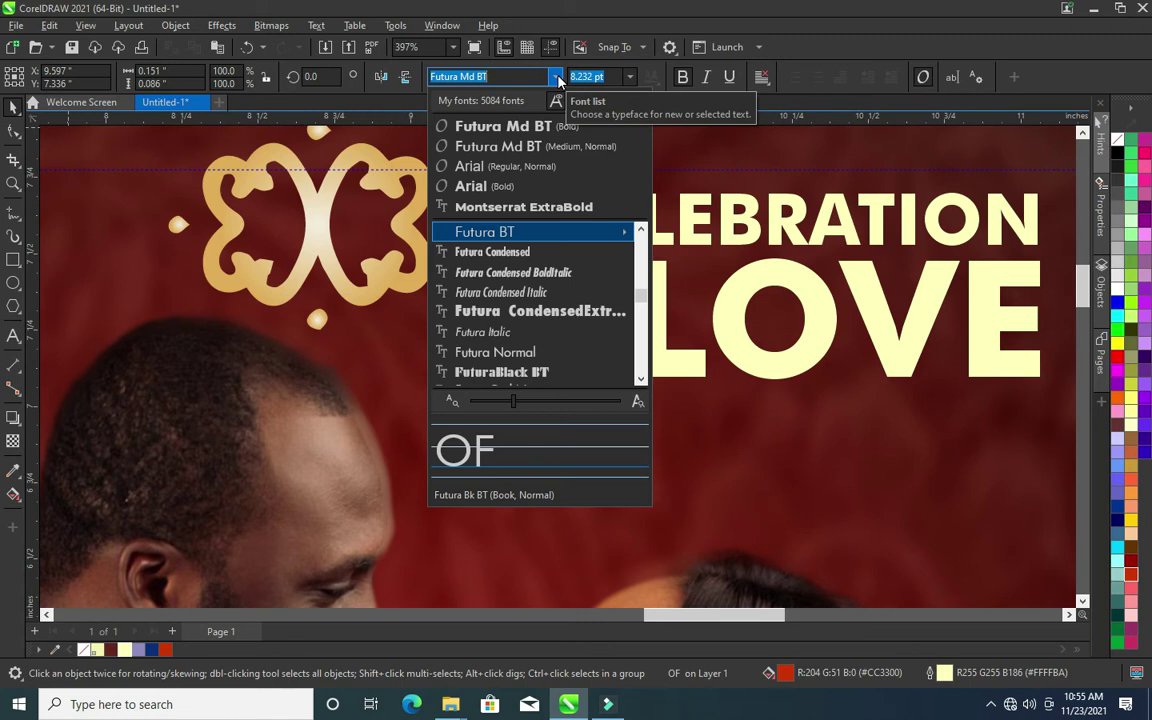
Set OF in the Darleston script font, make it lowercase, and enlarge it to about 14 pt
{"action": "type", "text": "DAR"}
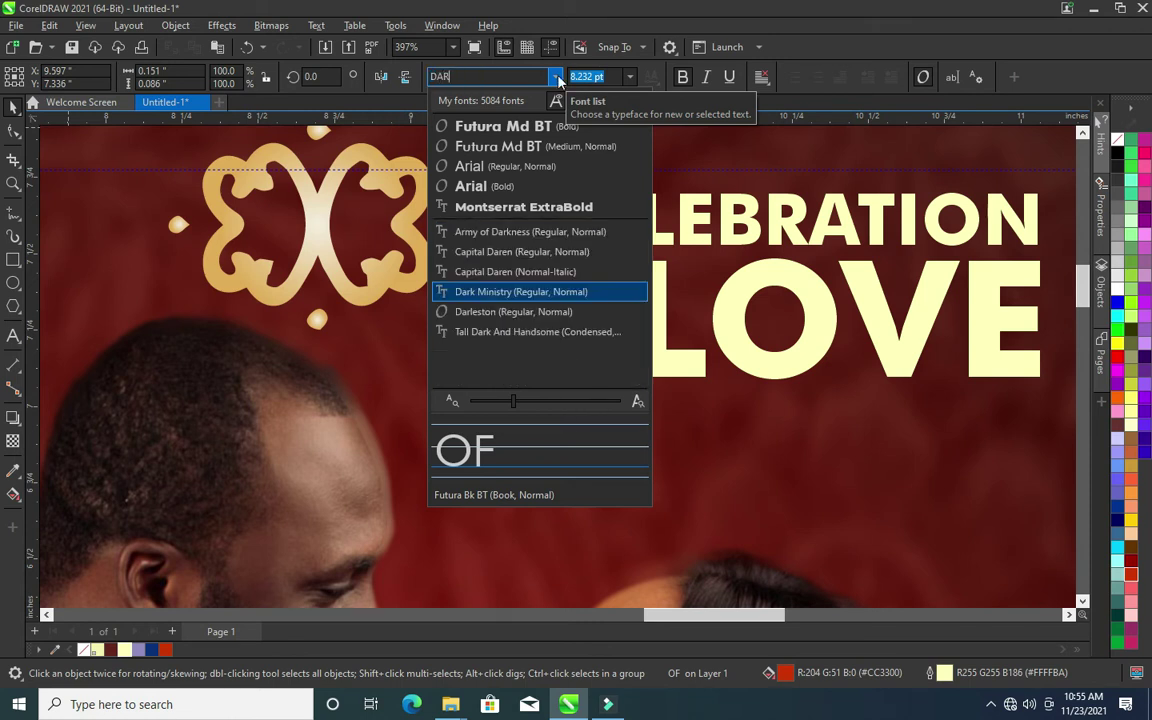
{"action": "left_click", "coordinate": [495, 313]}
{"action": "double_click", "coordinate": [600, 306]}
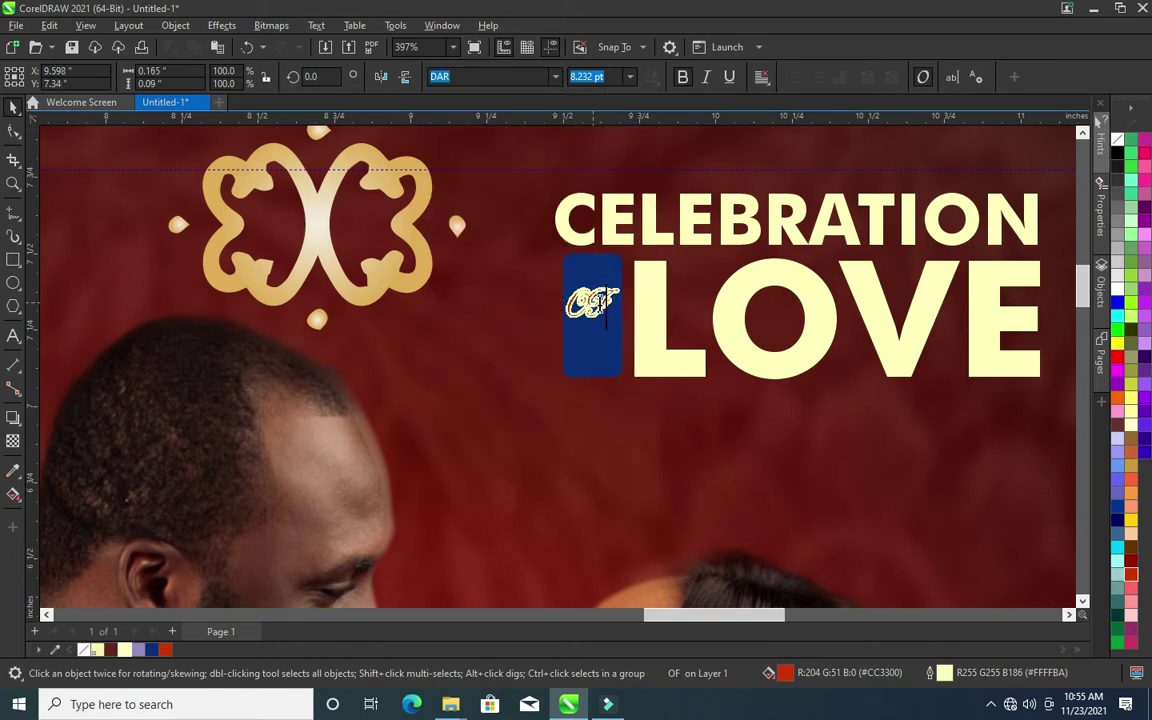
{"action": "key", "text": "shift+F3"}
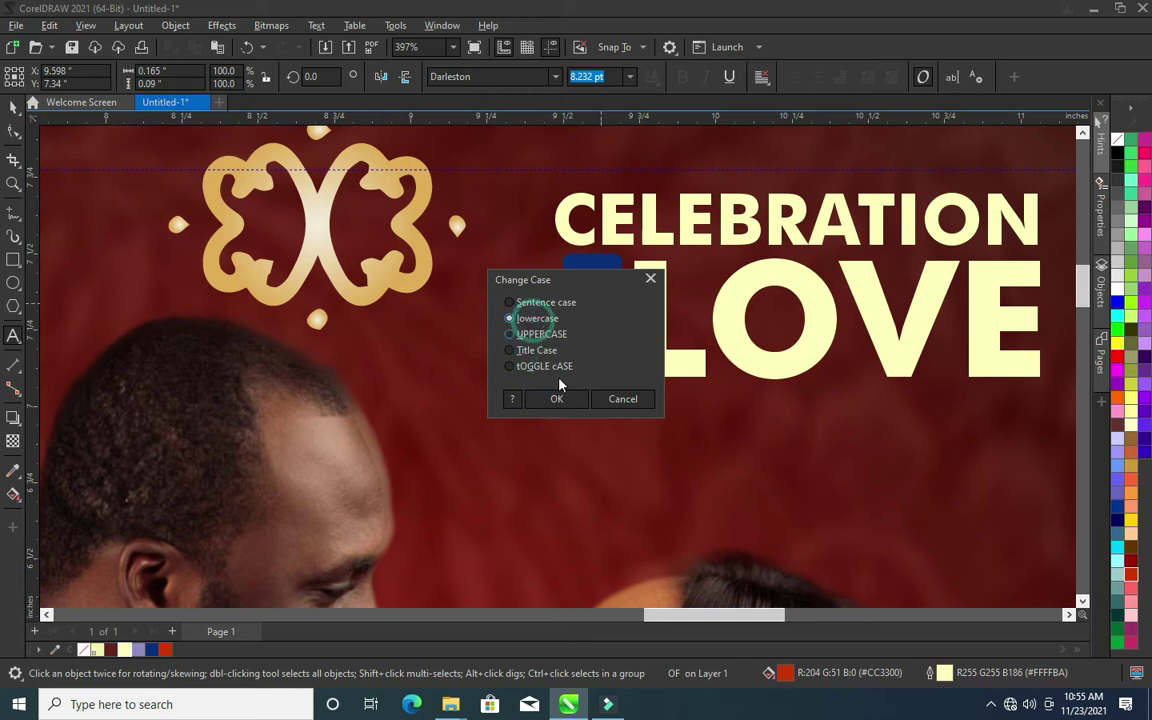
{"action": "left_click", "coordinate": [557, 397]}
{"action": "left_click", "coordinate": [13, 107]}
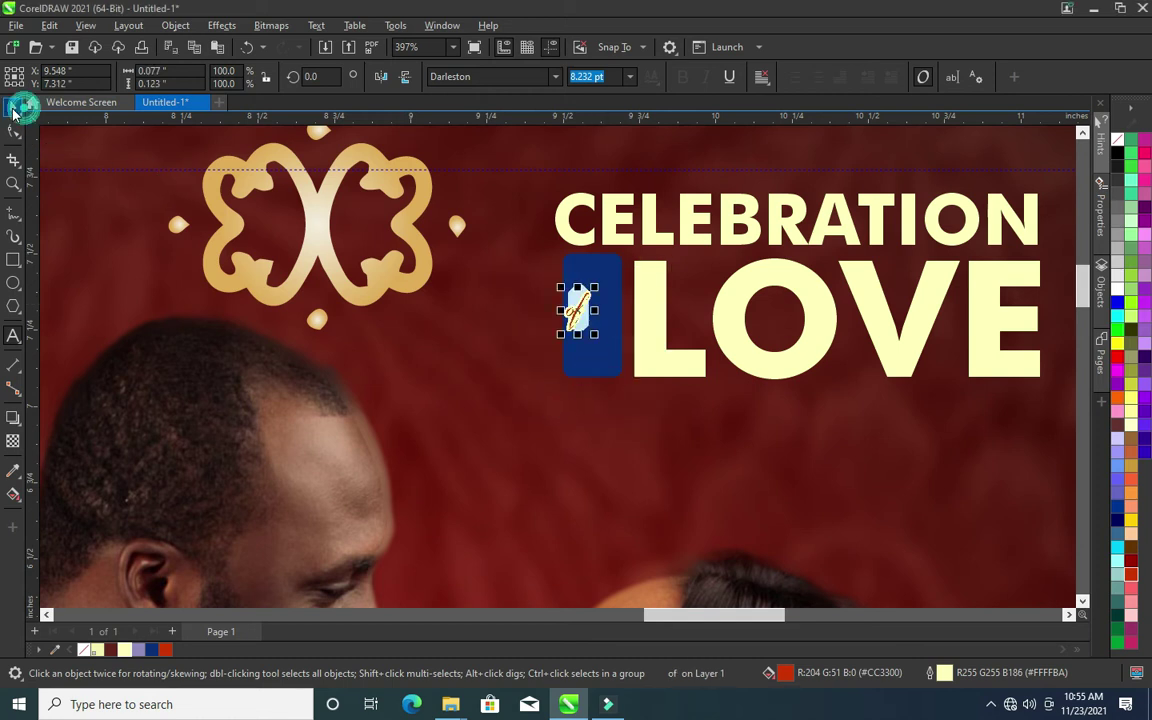
{"action": "mouse_move", "coordinate": [593, 287]}
{"action": "left_mouse_down"}
{"action": "mouse_move", "coordinate": [632, 268]}
{"action": "mouse_move", "coordinate": [612, 261]}
{"action": "mouse_move", "coordinate": [594, 314]}
{"action": "left_mouse_up"}
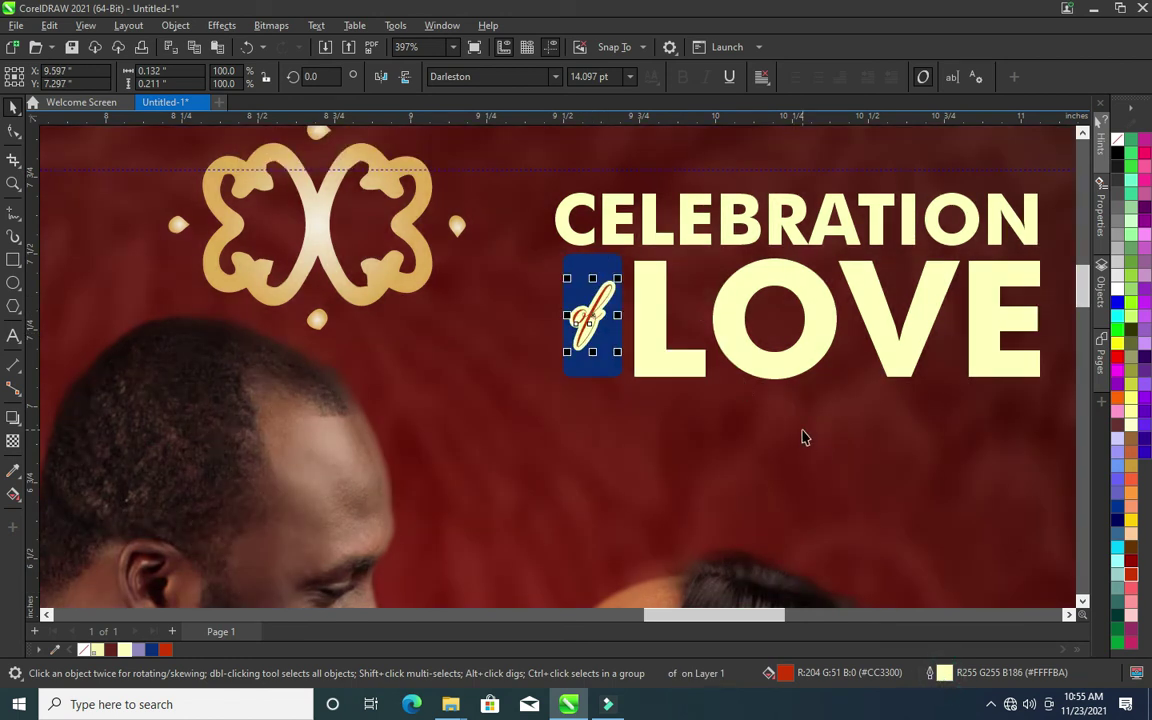
Thin the outline of the "of" text to 0.75 pt
{"action": "double_click", "coordinate": [948, 676]}
{"action": "left_click_drag", "start_coordinate": [580, 223], "coordinate": [334, 188]}
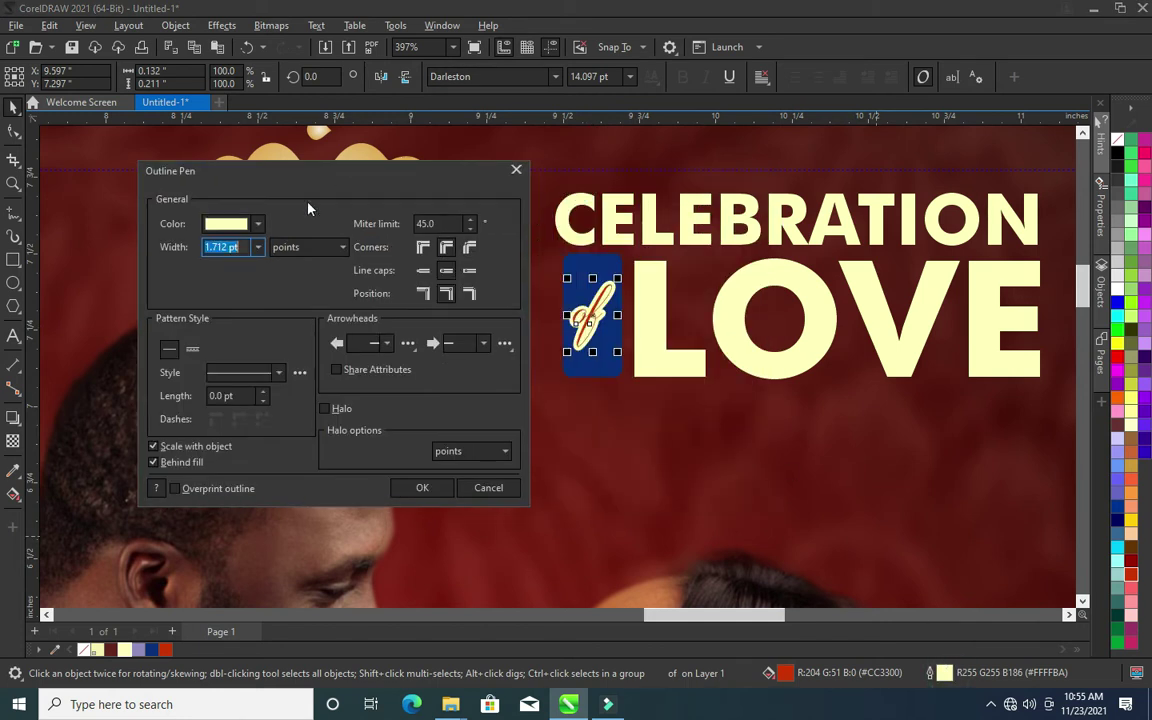
{"action": "left_click", "coordinate": [258, 247]}
{"action": "left_click", "coordinate": [214, 300]}
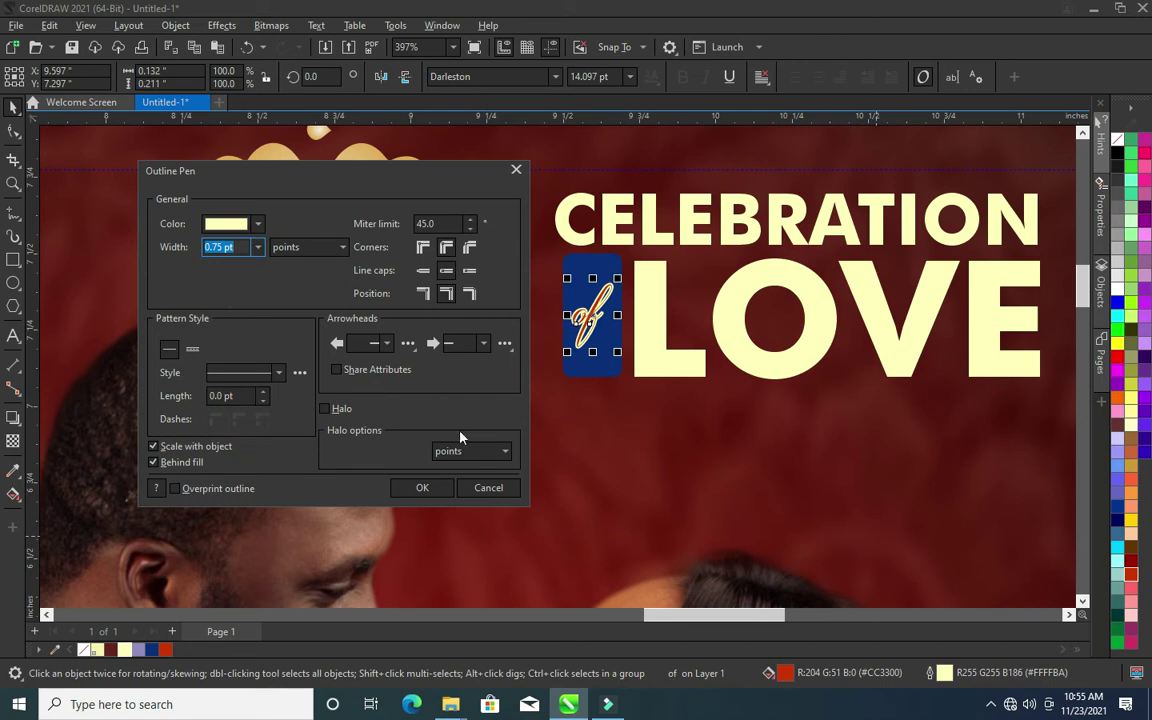
{"action": "left_click", "coordinate": [420, 488]}
{"action": "scroll", "coordinate": [725, 314], "scroll_direction": "down", "scroll_amount": 2}
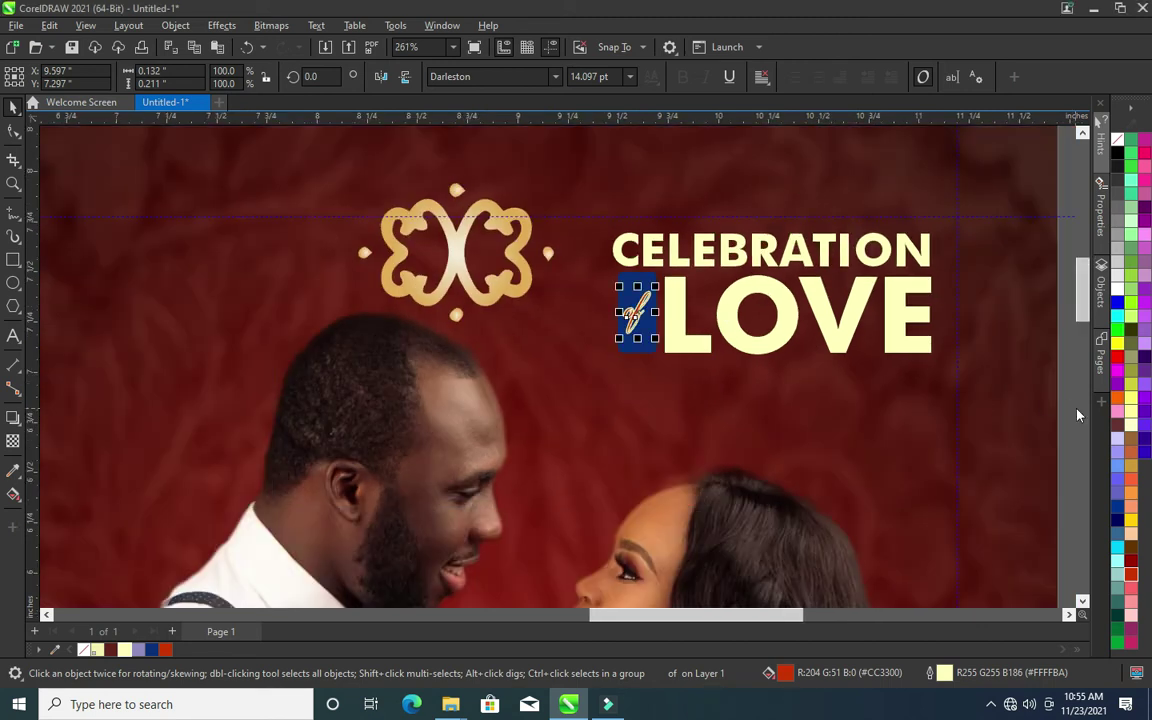
{"action": "scroll", "coordinate": [572, 267], "scroll_direction": "down", "scroll_amount": 1}
{"action": "scroll", "coordinate": [400, 300], "scroll_direction": "down", "scroll_amount": 3}
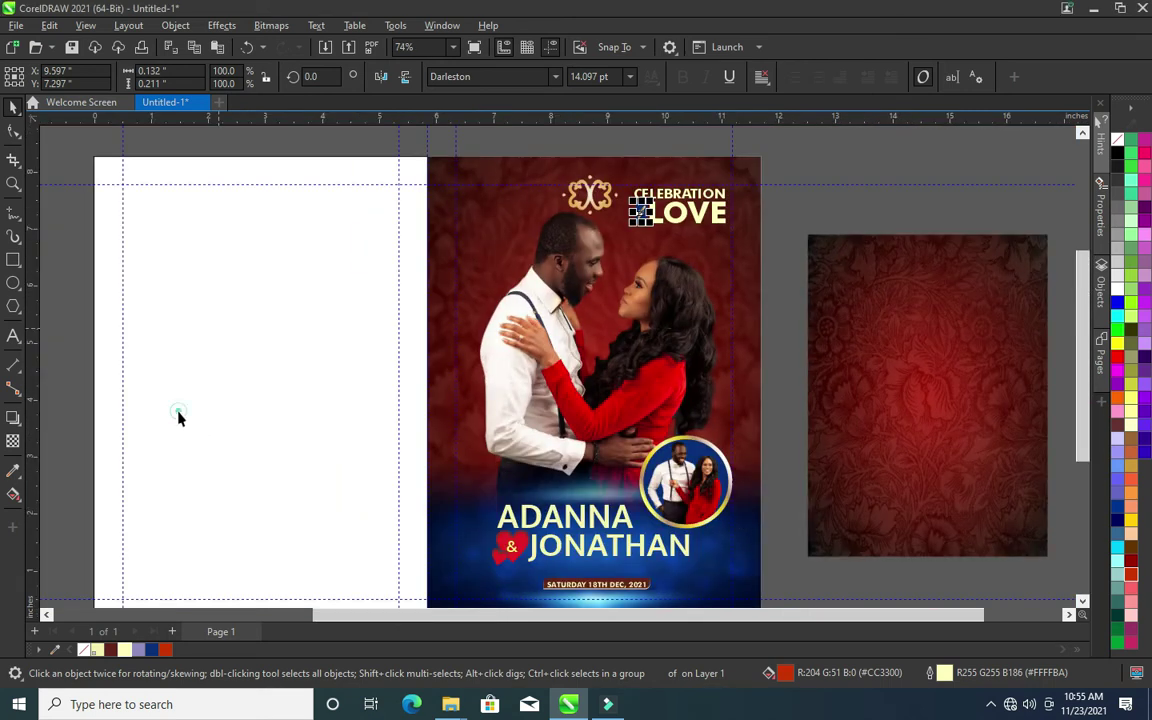
PowerClip the red patterned background inside the blank left page
{"action": "left_click", "coordinate": [178, 419]}
{"action": "scroll", "coordinate": [500, 400], "scroll_direction": "down", "scroll_amount": 2}
{"action": "left_click", "coordinate": [792, 226]}
{"action": "scroll", "coordinate": [822, 360], "scroll_direction": "up", "scroll_amount": 1}
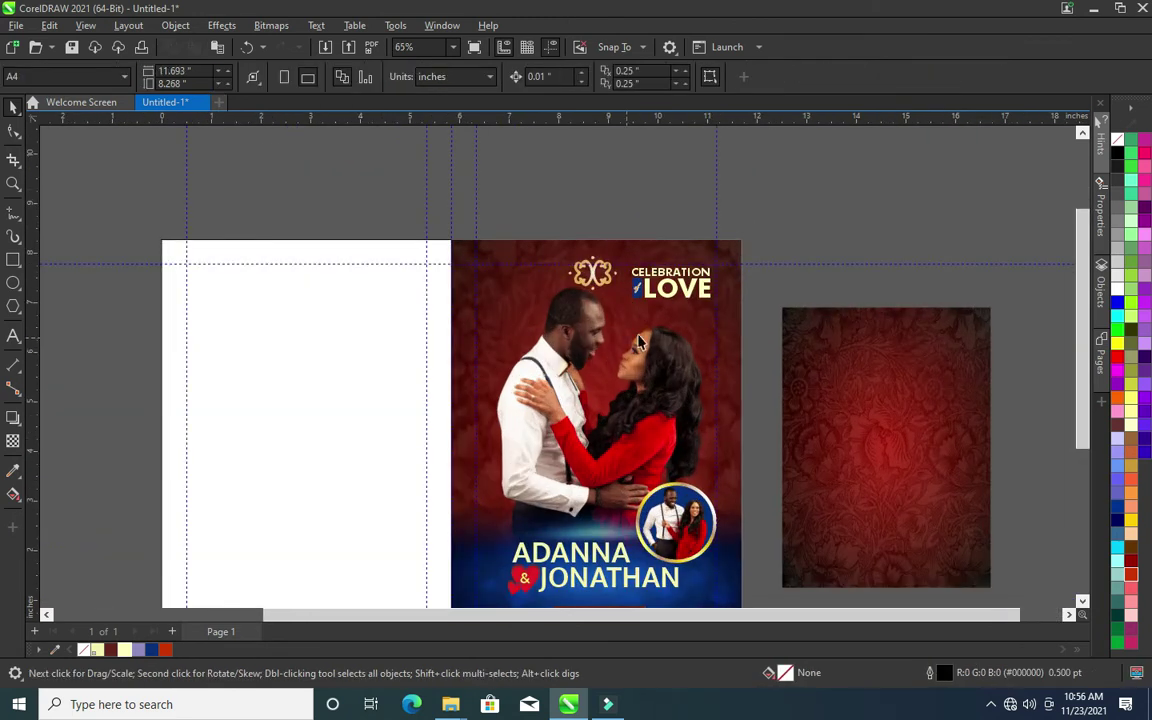
{"action": "scroll", "coordinate": [627, 344], "scroll_direction": "down", "scroll_amount": 1}
{"action": "left_click", "coordinate": [821, 380]}
{"action": "left_click_drag", "start_coordinate": [820, 380], "coordinate": [372, 358]}
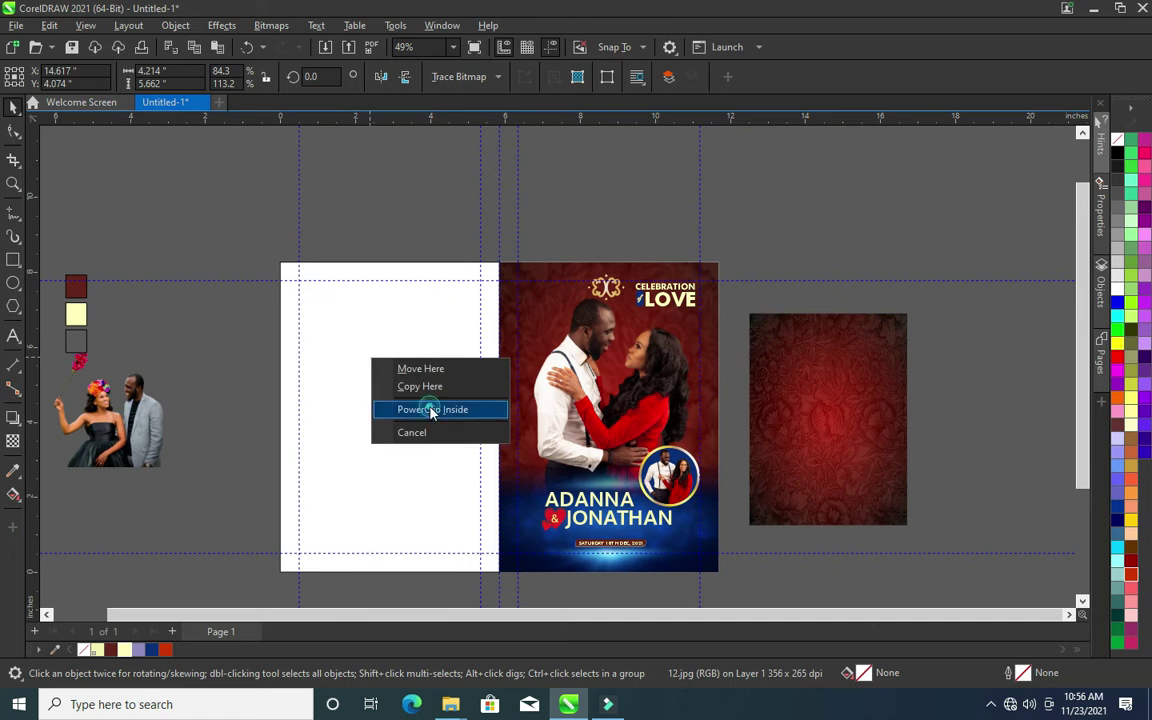
{"action": "left_click", "coordinate": [432, 410]}
Enlarge the clipped red background so it covers the whole left panel
{"action": "left_click", "coordinate": [70, 143]}
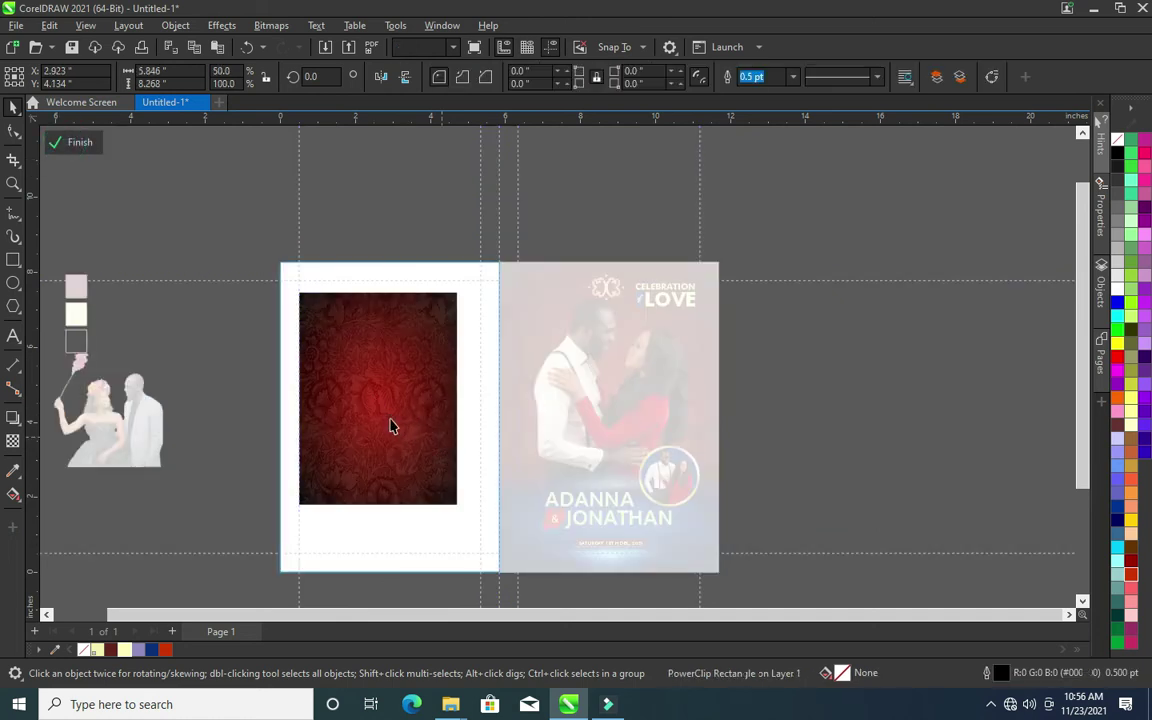
{"action": "left_click", "coordinate": [391, 424]}
{"action": "mouse_move", "coordinate": [468, 513]}
{"action": "left_mouse_down"}
{"action": "mouse_move", "coordinate": [556, 683]}
{"action": "mouse_move", "coordinate": [528, 553]}
{"action": "left_mouse_up"}
{"action": "mouse_move", "coordinate": [300, 244]}
{"action": "left_mouse_down"}
{"action": "mouse_move", "coordinate": [238, 176]}
{"action": "mouse_move", "coordinate": [250, 178]}
{"action": "left_mouse_up"}
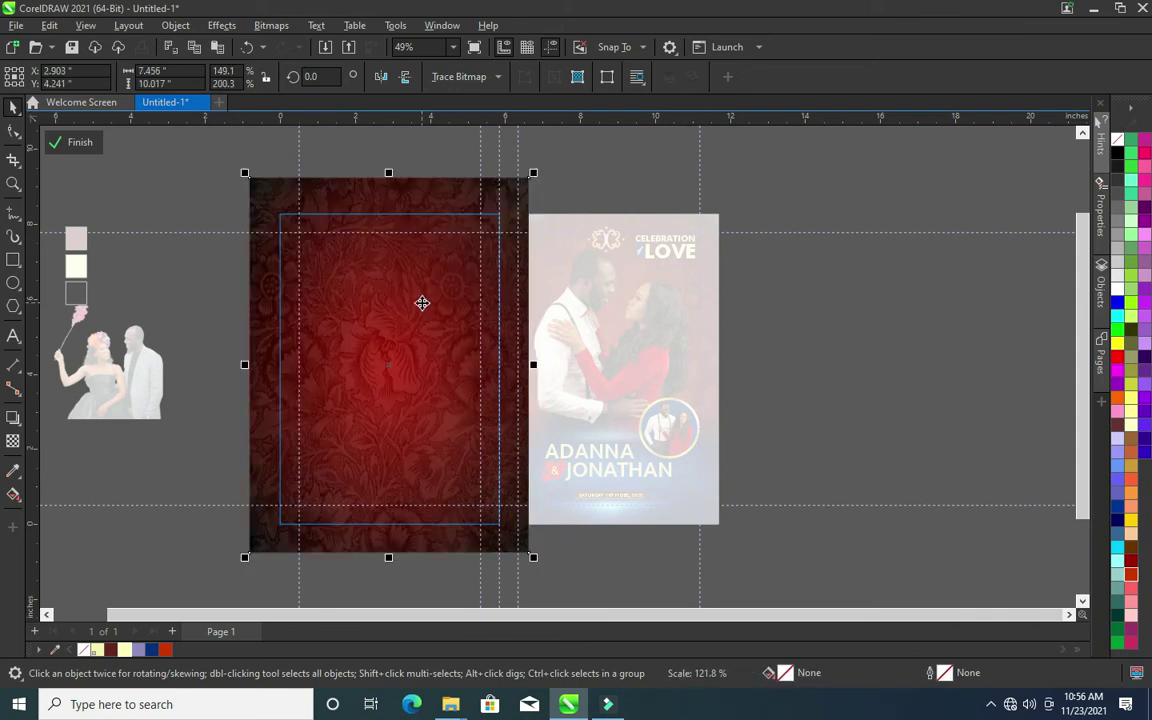
{"action": "left_click_drag", "start_coordinate": [386, 303], "coordinate": [396, 312]}
{"action": "scroll", "coordinate": [396, 312], "scroll_direction": "up", "scroll_amount": 1}
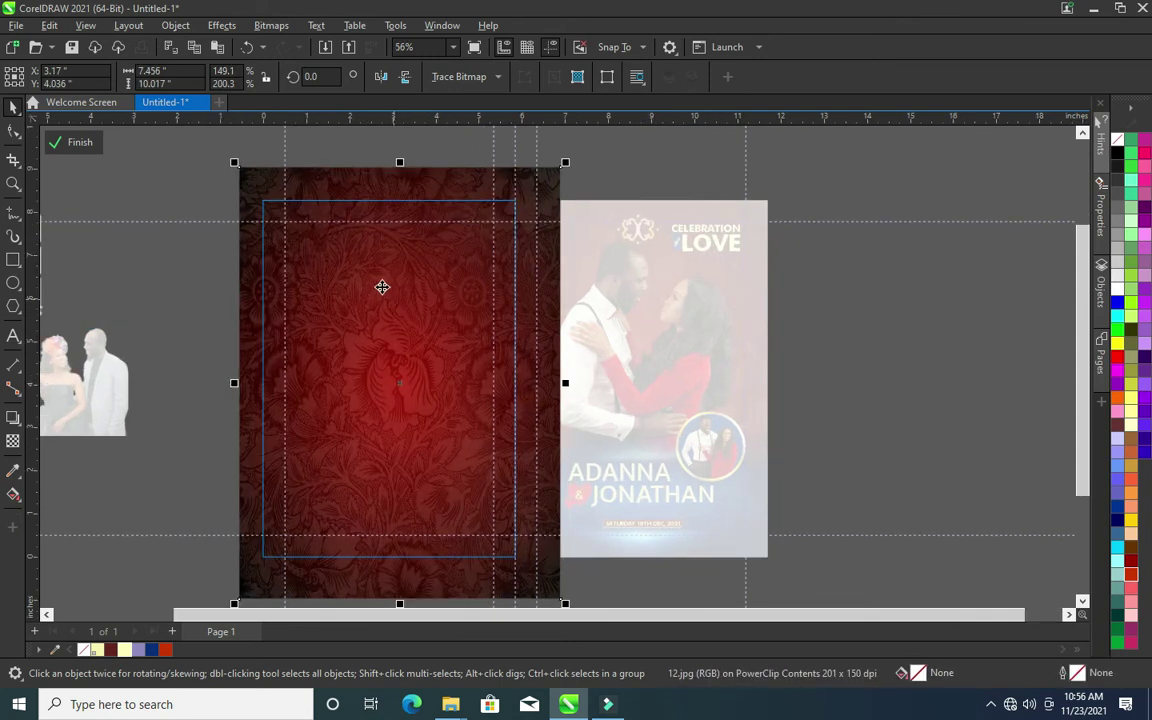
Soften the red background with a Gaussian blur and finish editing the PowerClip
{"action": "left_click", "coordinate": [221, 25]}
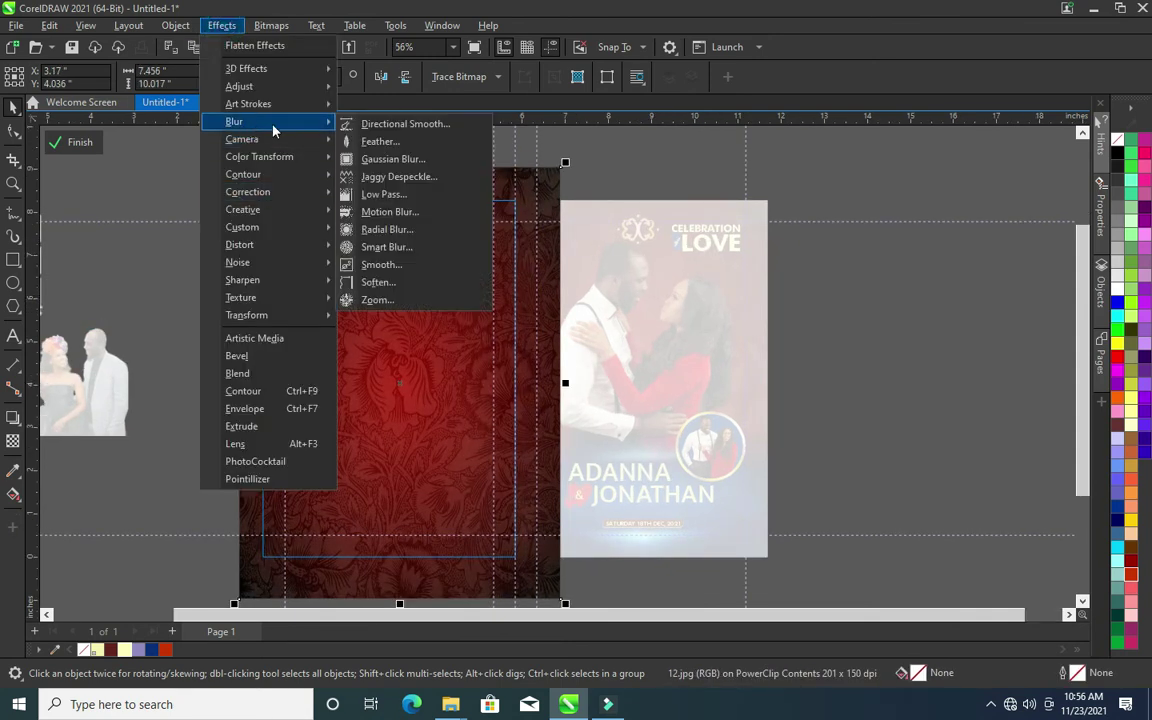
{"action": "left_click", "coordinate": [398, 159]}
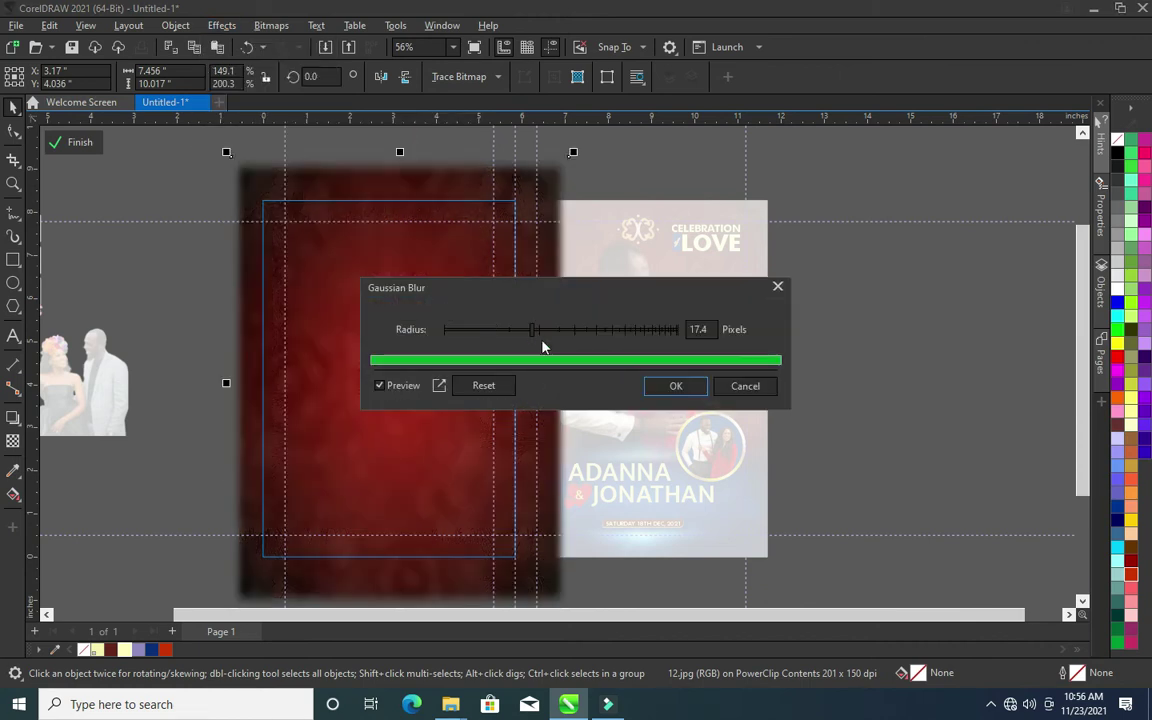
{"action": "left_click", "coordinate": [543, 329]}
{"action": "left_click", "coordinate": [664, 388]}
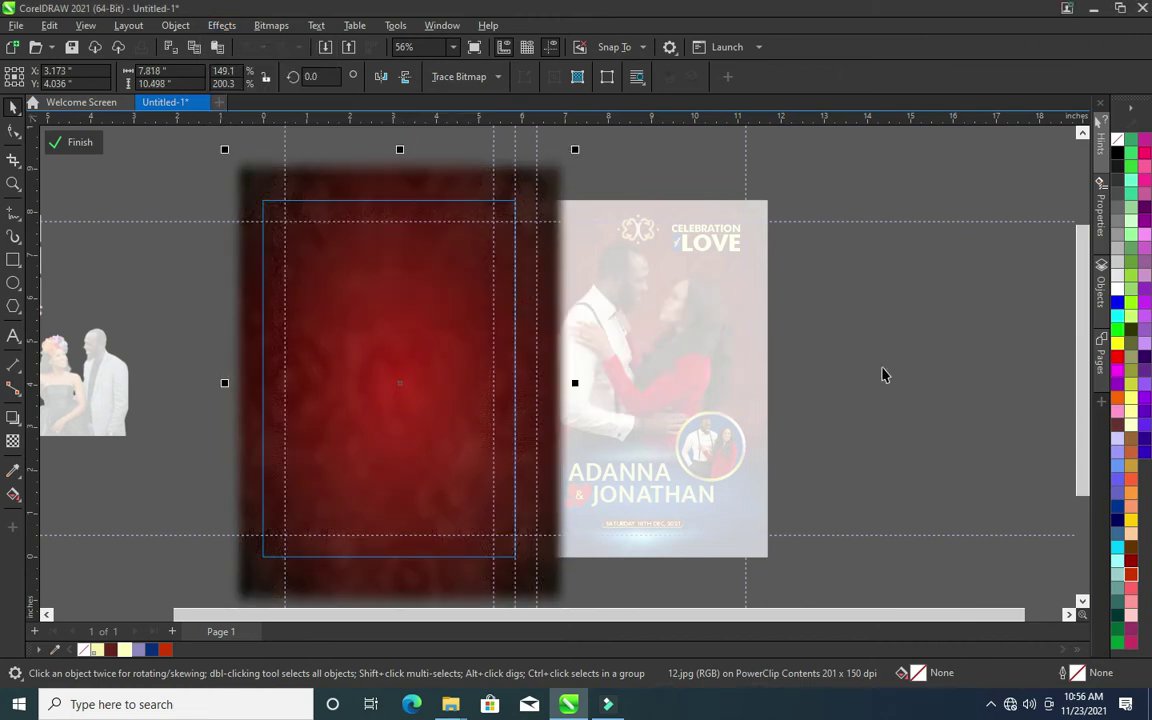
{"action": "left_click", "coordinate": [188, 378]}
{"action": "left_click", "coordinate": [218, 336]}
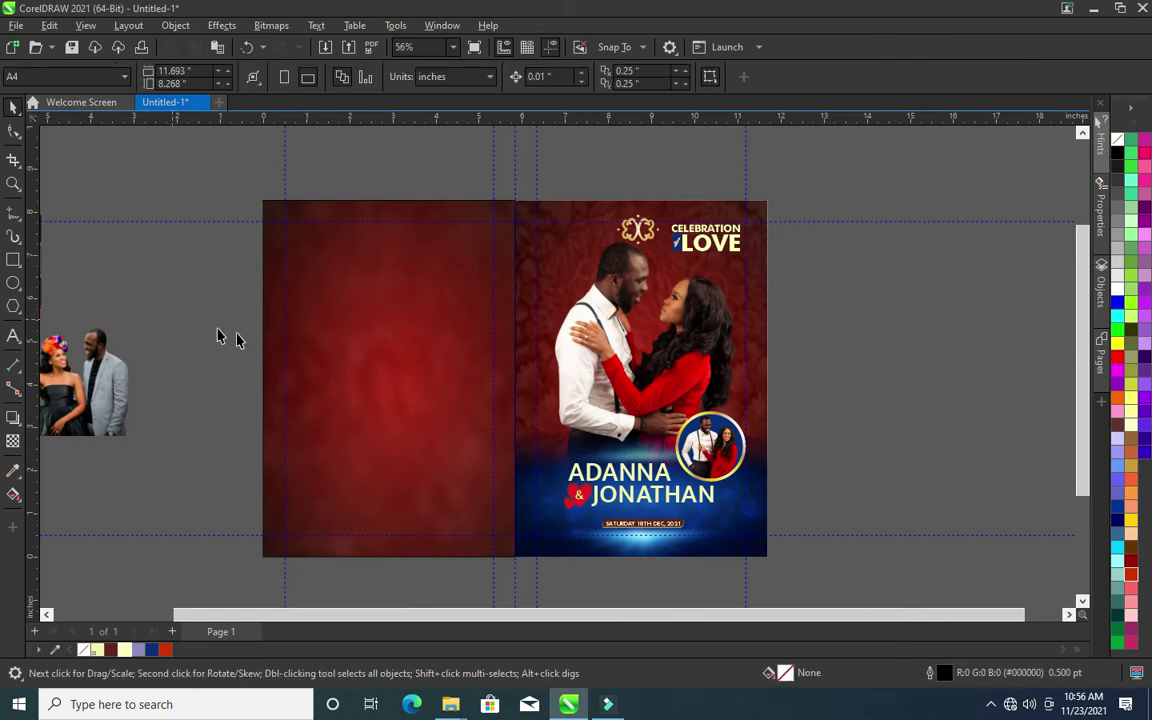
Draw a rectangle across the upper part of the left panel and adjust its height
{"action": "left_click", "coordinate": [119, 390]}
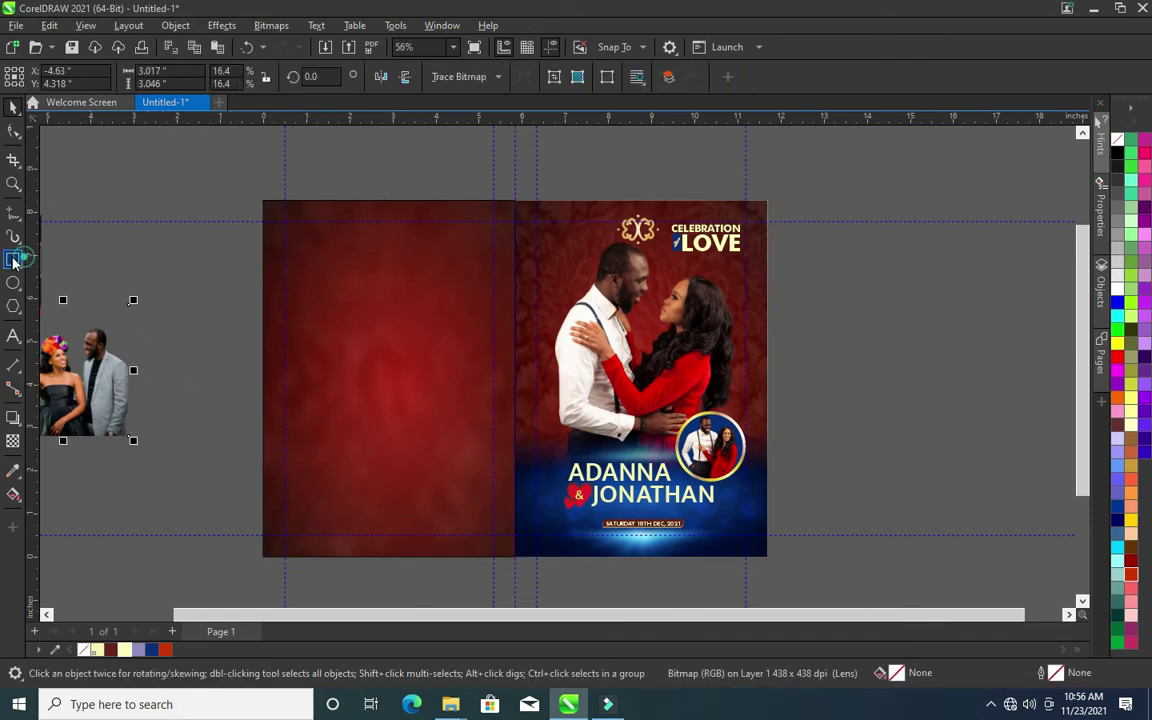
{"action": "scroll", "coordinate": [245, 198], "scroll_direction": "up", "scroll_amount": 1}
{"action": "scroll", "coordinate": [245, 198], "scroll_direction": "up", "scroll_amount": 2}
{"action": "key", "text": "F6"}
{"action": "left_click_drag", "start_coordinate": [285, 207], "coordinate": [826, 581]}
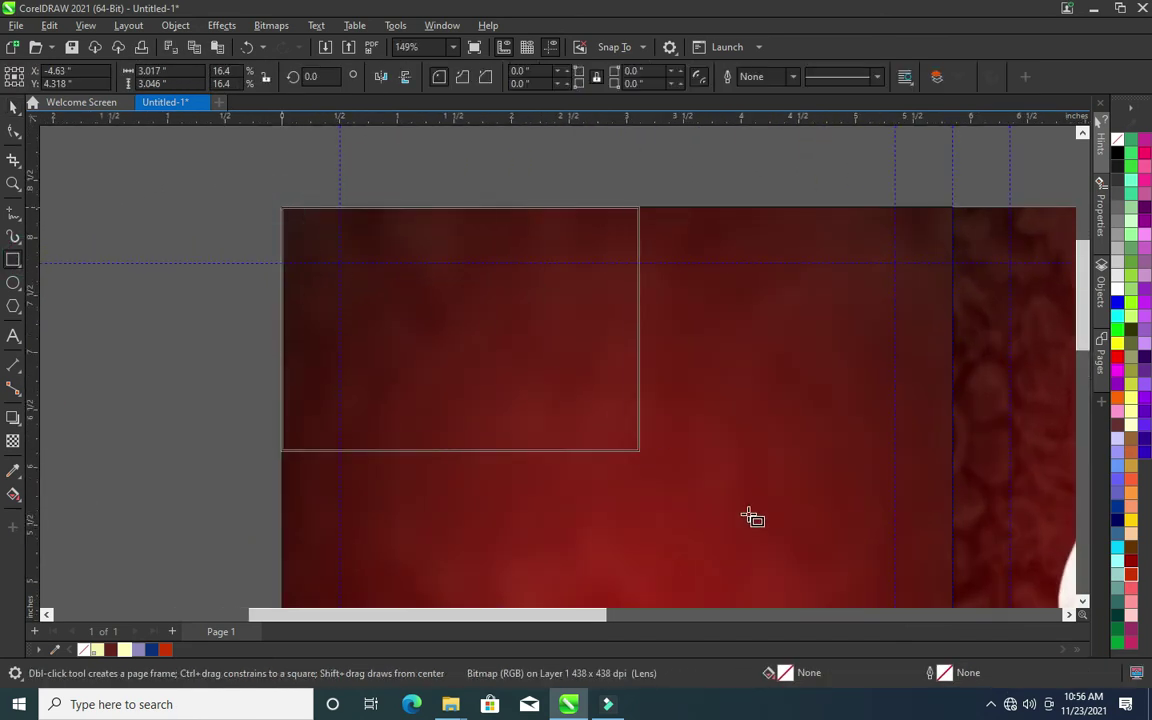
{"action": "left_click_drag", "start_coordinate": [880, 615], "coordinate": [950, 600]}
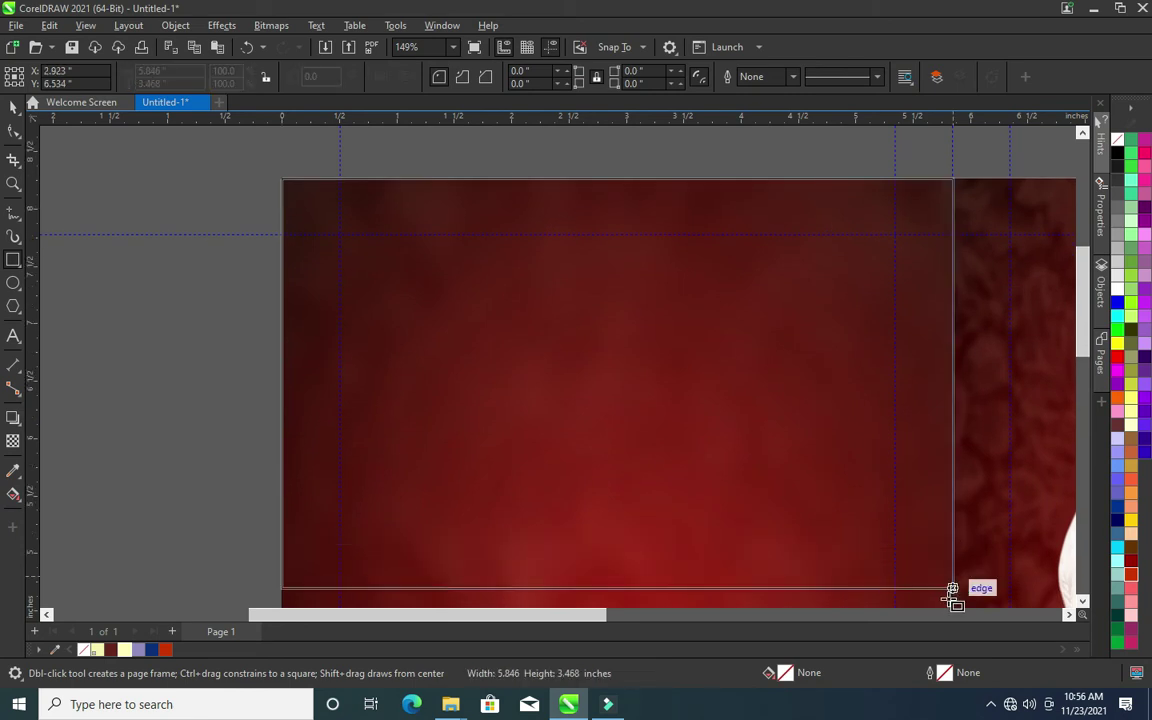
{"action": "left_click_drag", "start_coordinate": [950, 600], "coordinate": [957, 590]}
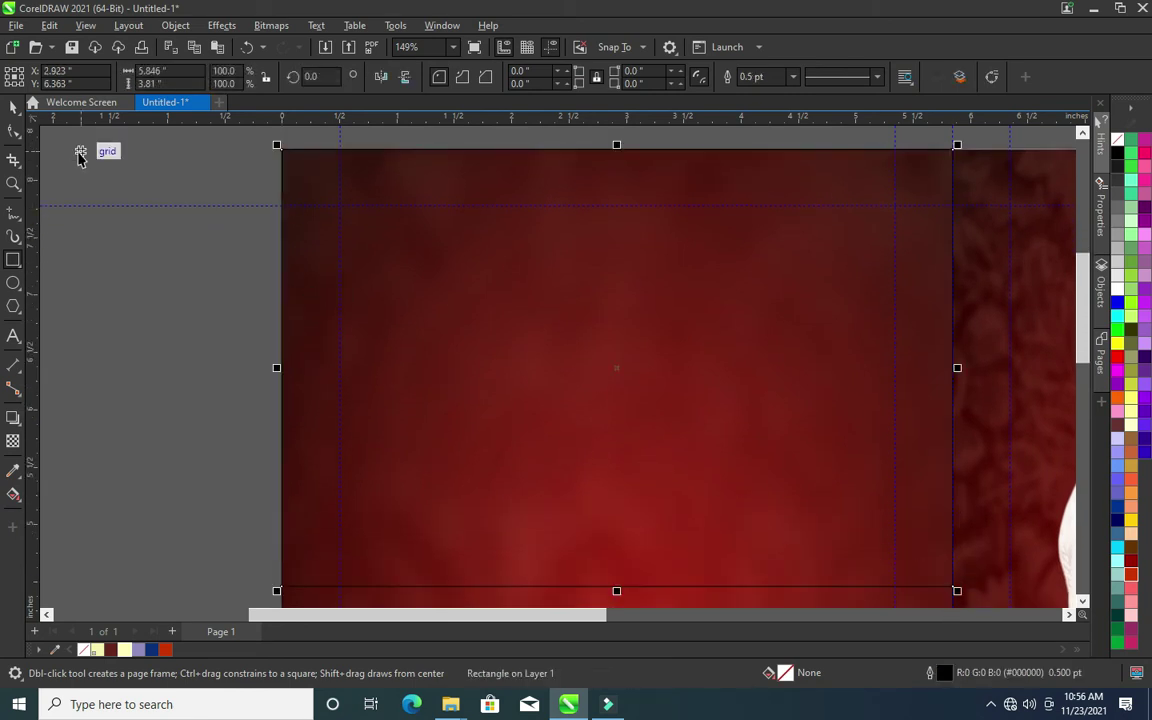
{"action": "key", "text": "space"}
{"action": "key", "text": "F4"}
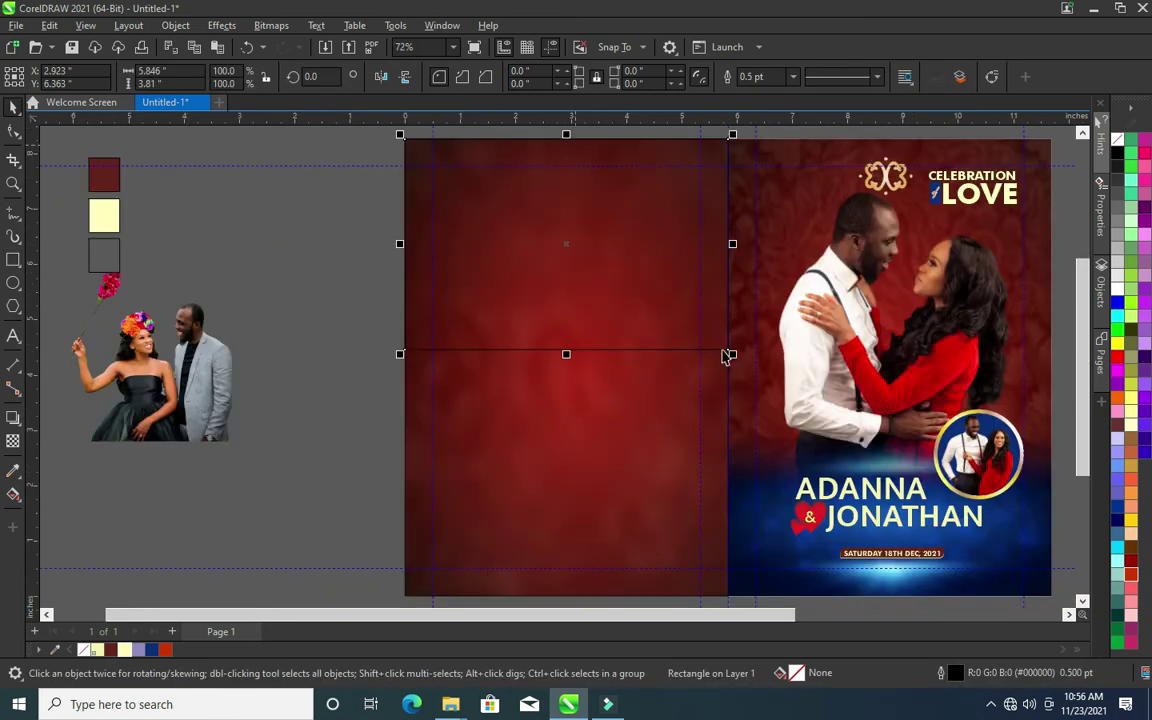
{"action": "left_click_drag", "start_coordinate": [566, 354], "coordinate": [573, 339]}
Delete the rectangle's bottom-right node to form a diagonal triangle and fill it pale cream
{"action": "key", "text": "F10"}
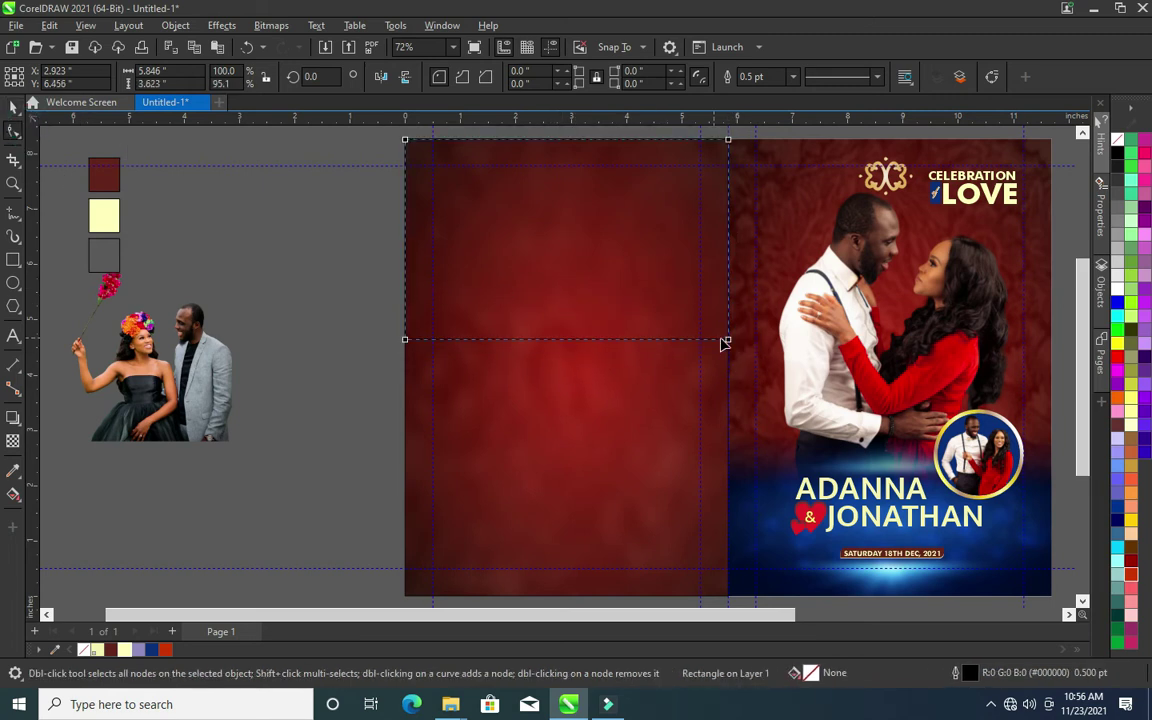
{"action": "double_click", "coordinate": [728, 340]}
{"action": "left_click", "coordinate": [12, 107]}
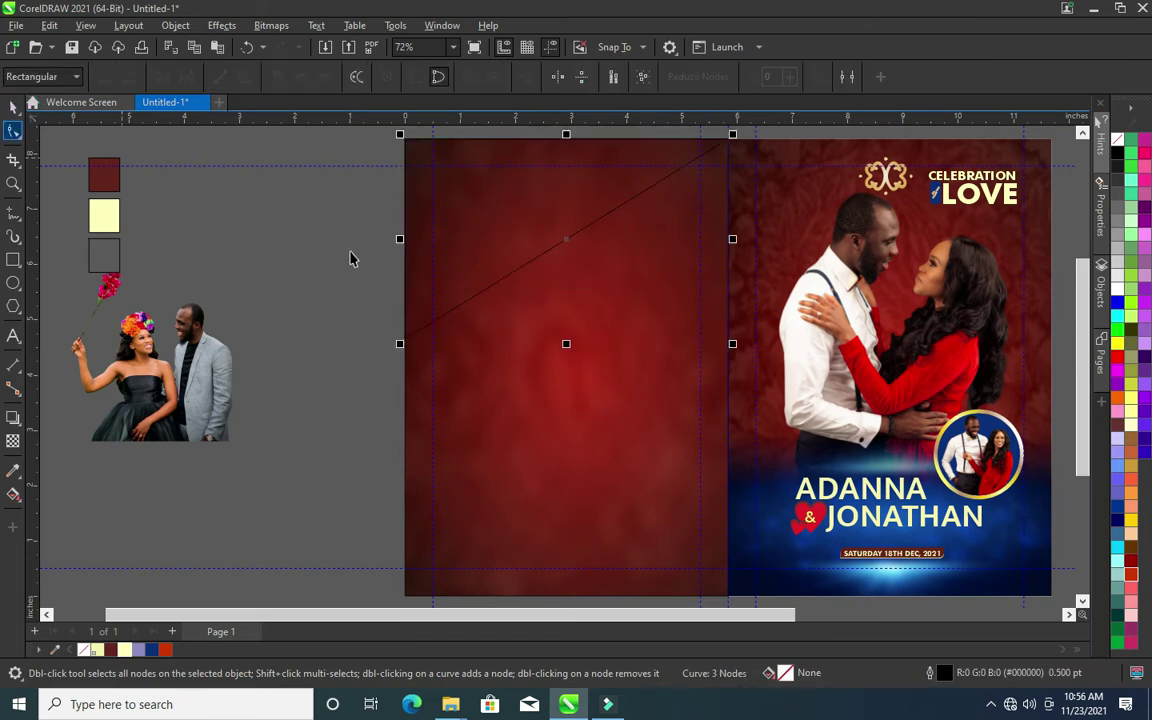
{"action": "left_click", "coordinate": [97, 651]}
{"action": "left_click", "coordinate": [209, 494]}
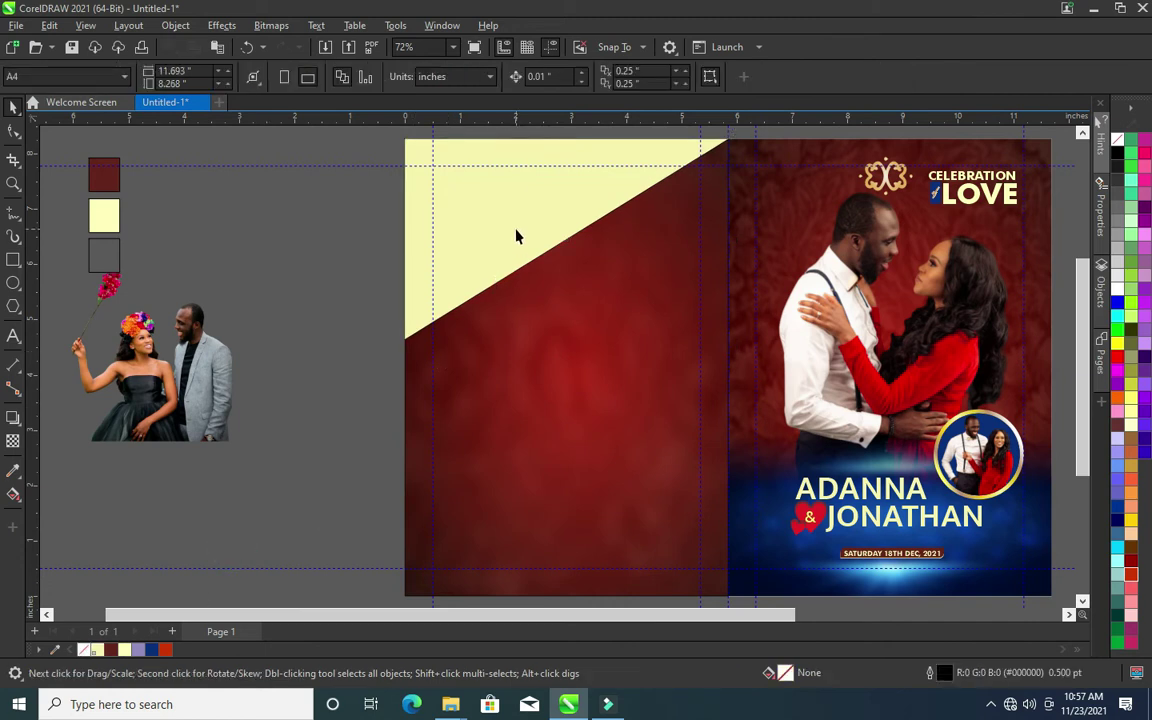
{"action": "scroll", "coordinate": [517, 237], "scroll_direction": "down", "scroll_amount": 1}
{"action": "left_click", "coordinate": [512, 231]}
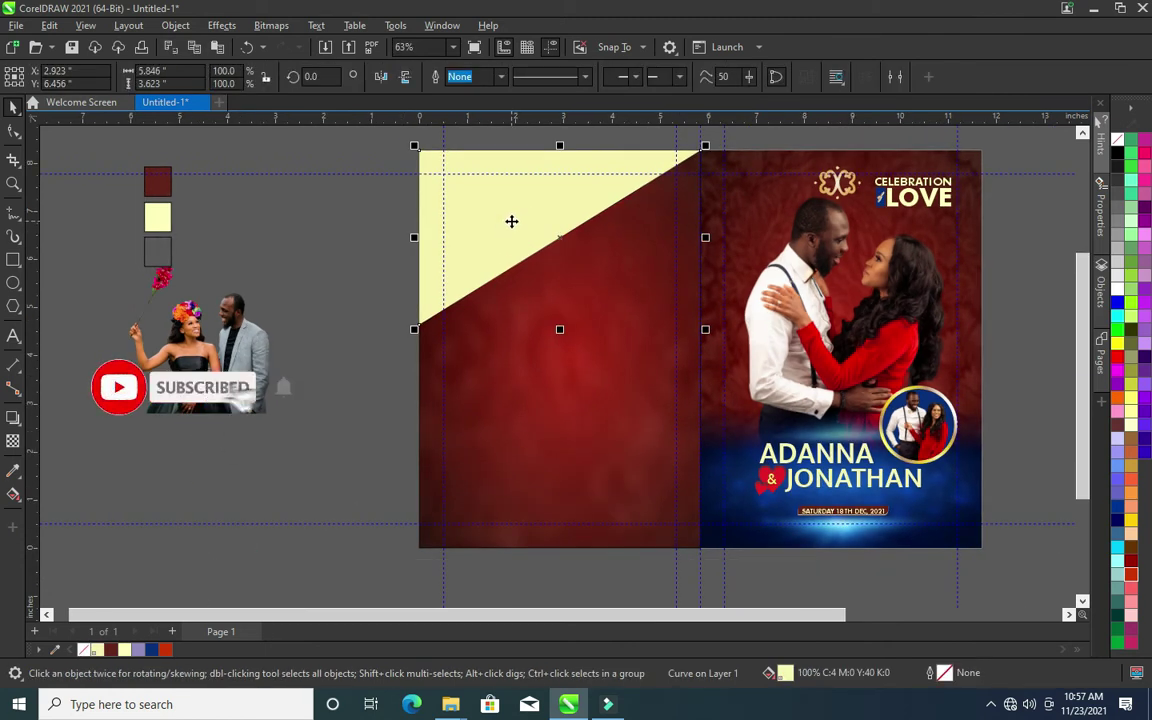
Stretch the upper cream triangle taller and draw a rectangle at the panel's bottom
{"action": "left_click_drag", "start_coordinate": [559, 329], "coordinate": [560, 398]}
{"action": "left_click", "coordinate": [348, 305]}
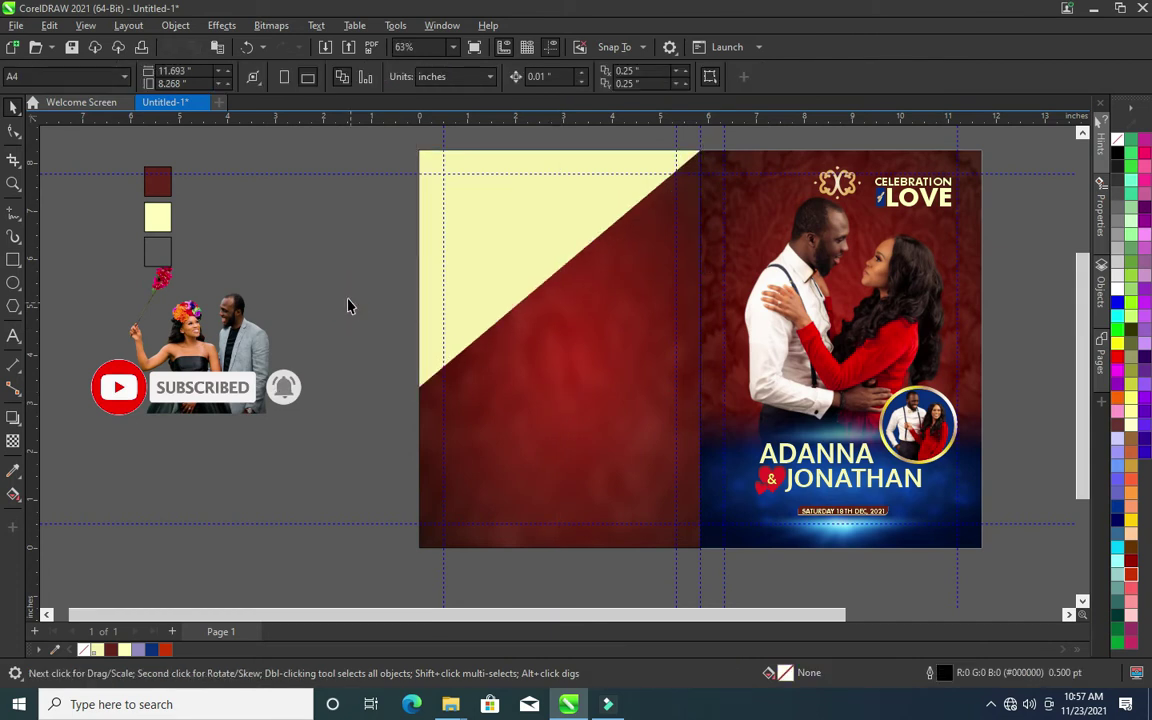
{"action": "left_click", "coordinate": [13, 260]}
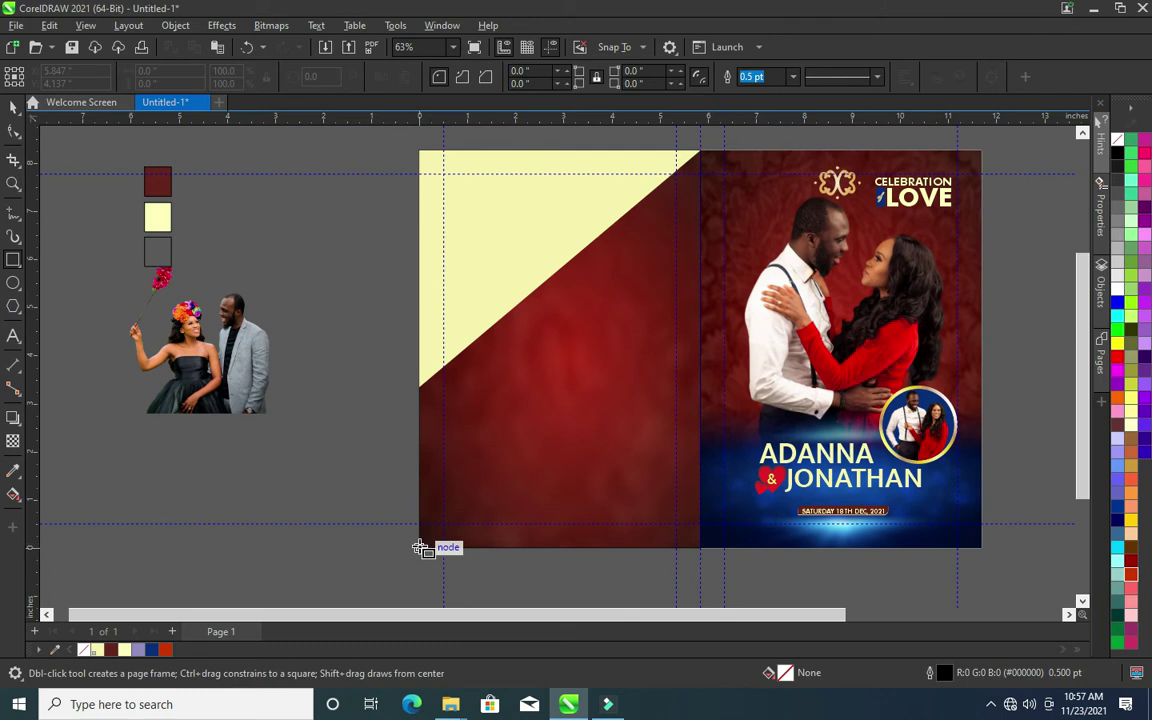
{"action": "left_click_drag", "start_coordinate": [420, 548], "coordinate": [702, 363]}
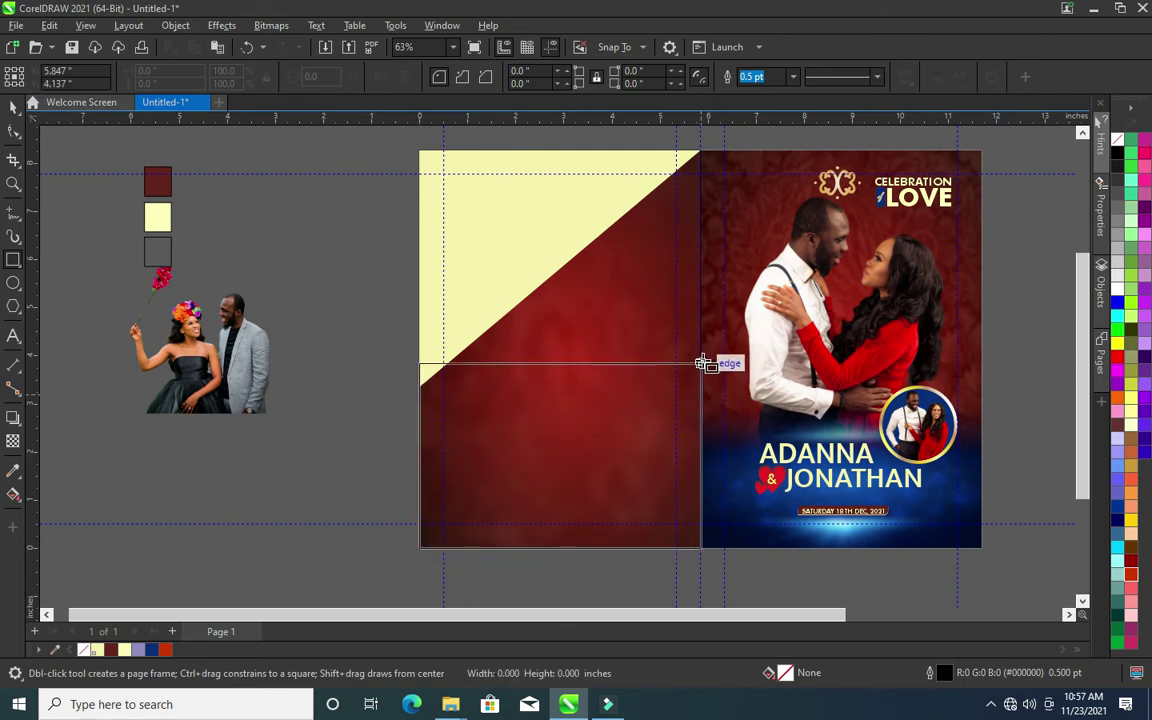
{"action": "left_click_drag", "start_coordinate": [702, 363], "coordinate": [701, 381]}
Convert the rectangle to curves, delete its top-left node, and stretch the triangle upward
{"action": "left_click", "coordinate": [14, 130]}
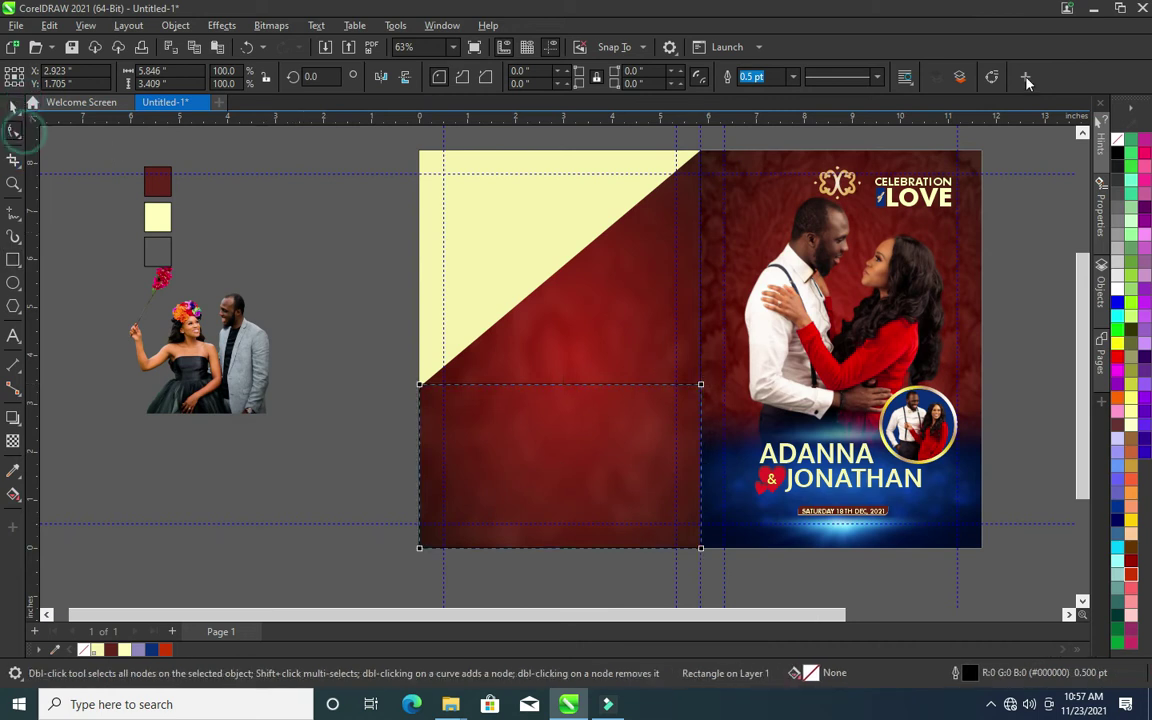
{"action": "left_click", "coordinate": [991, 78]}
{"action": "left_click", "coordinate": [422, 387]}
{"action": "key", "text": "Delete"}
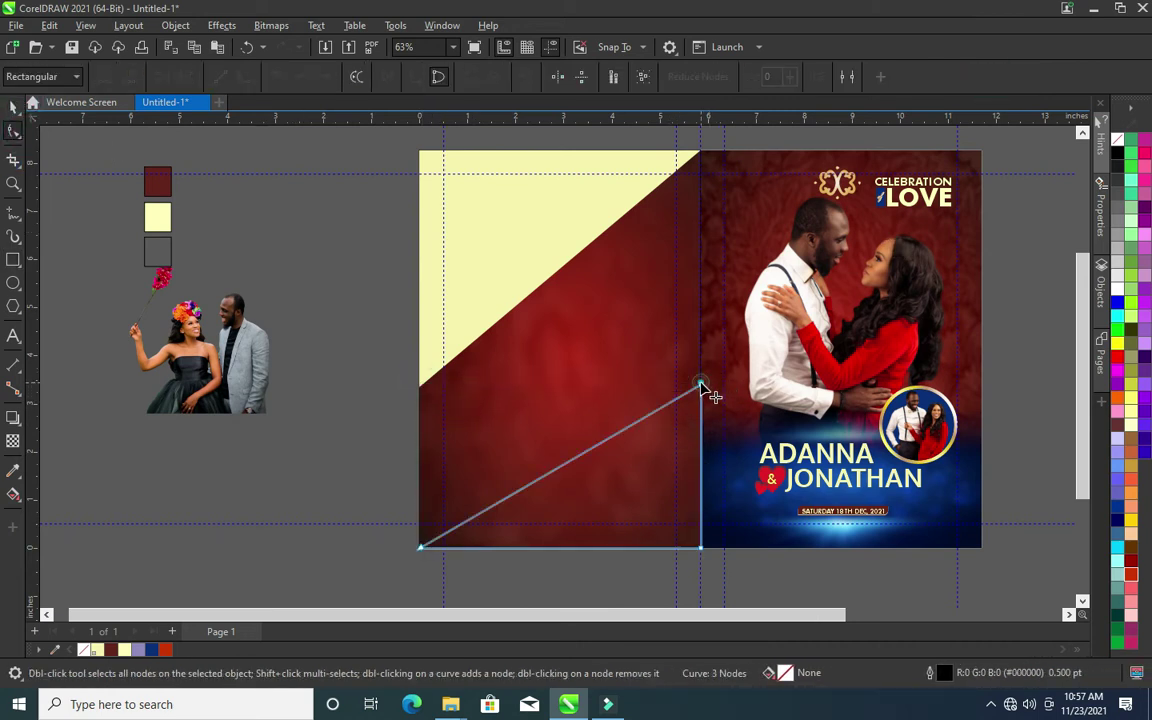
{"action": "left_click", "coordinate": [700, 385]}
{"action": "left_click", "coordinate": [14, 107]}
{"action": "left_click_drag", "start_coordinate": [562, 385], "coordinate": [556, 307]}
Fill the lower triangle cream with no outline and check the left-panel objects
{"action": "left_click", "coordinate": [96, 650]}
{"action": "left_click", "coordinate": [553, 476]}
{"action": "left_click", "coordinate": [252, 550]}
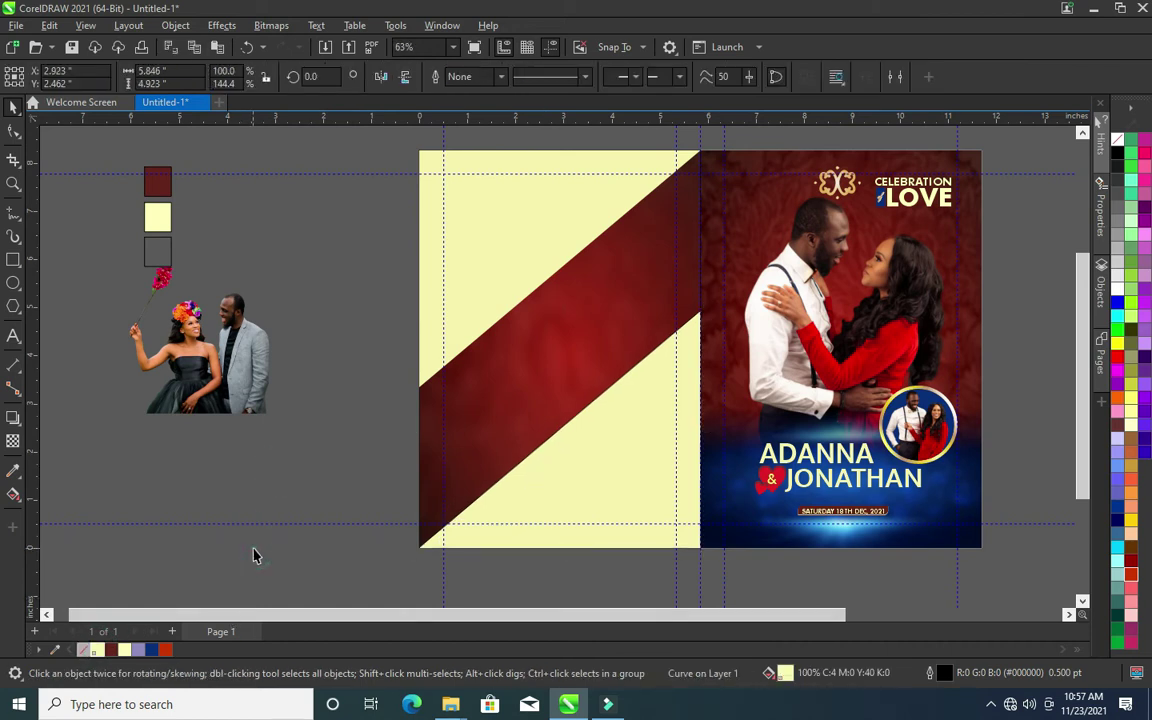
{"action": "left_click", "coordinate": [476, 300]}
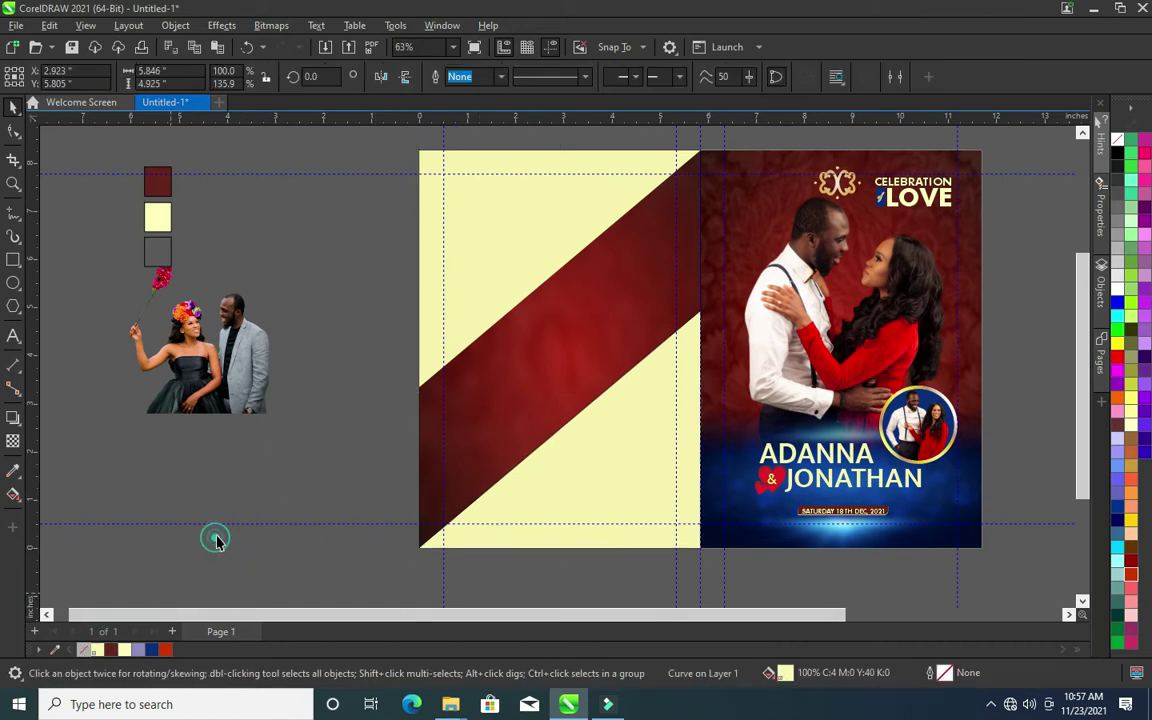
{"action": "left_click", "coordinate": [496, 416]}
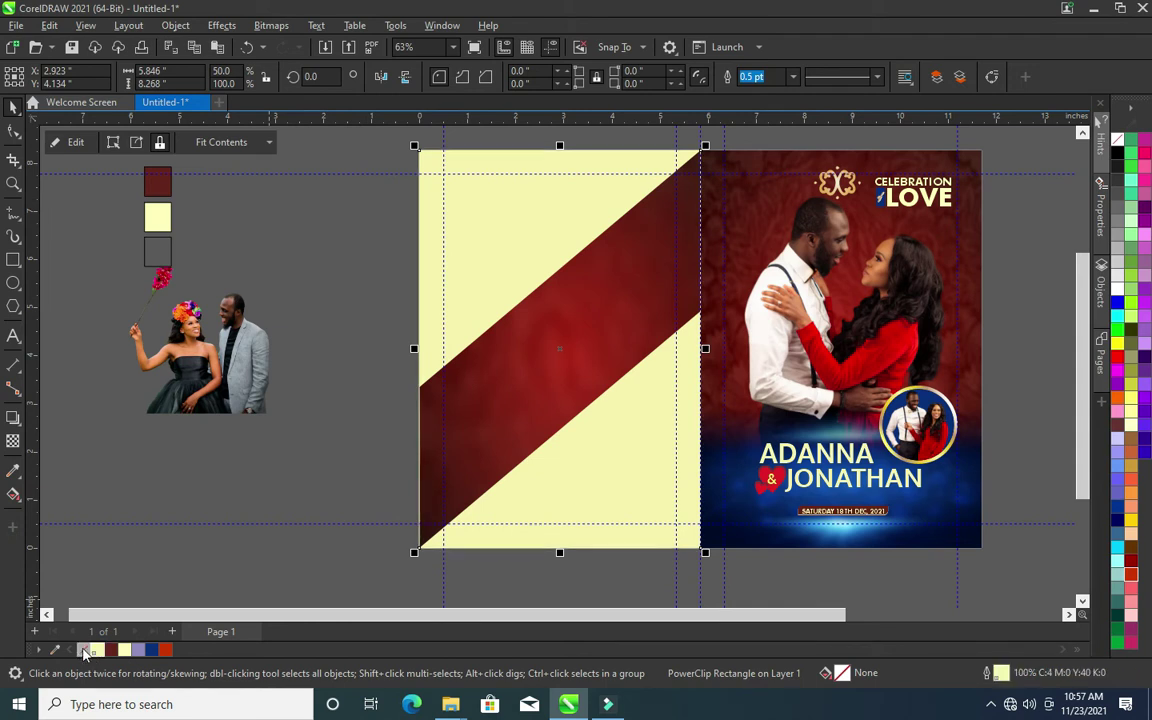
{"action": "left_click", "coordinate": [327, 481]}
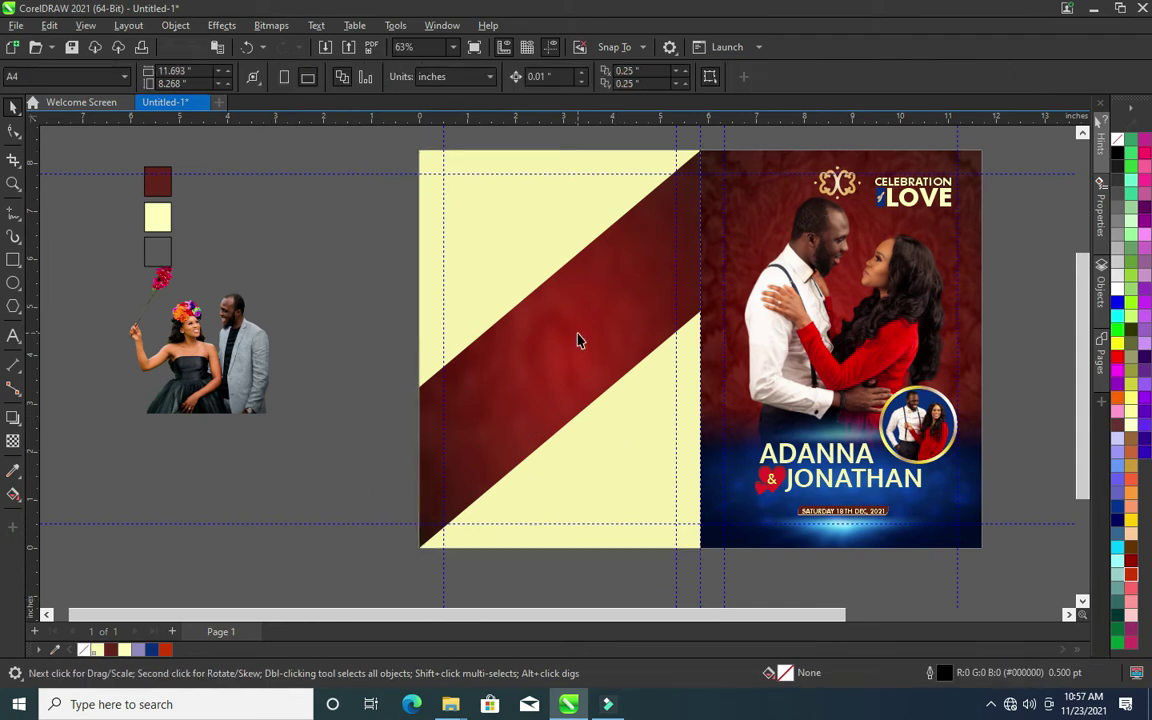
Enlarge the couple cut-out photo by dragging its corner handles
{"action": "left_click", "coordinate": [487, 249]}
{"action": "left_click", "coordinate": [225, 308]}
{"action": "left_click_drag", "start_coordinate": [275, 262], "coordinate": [352, 183]}
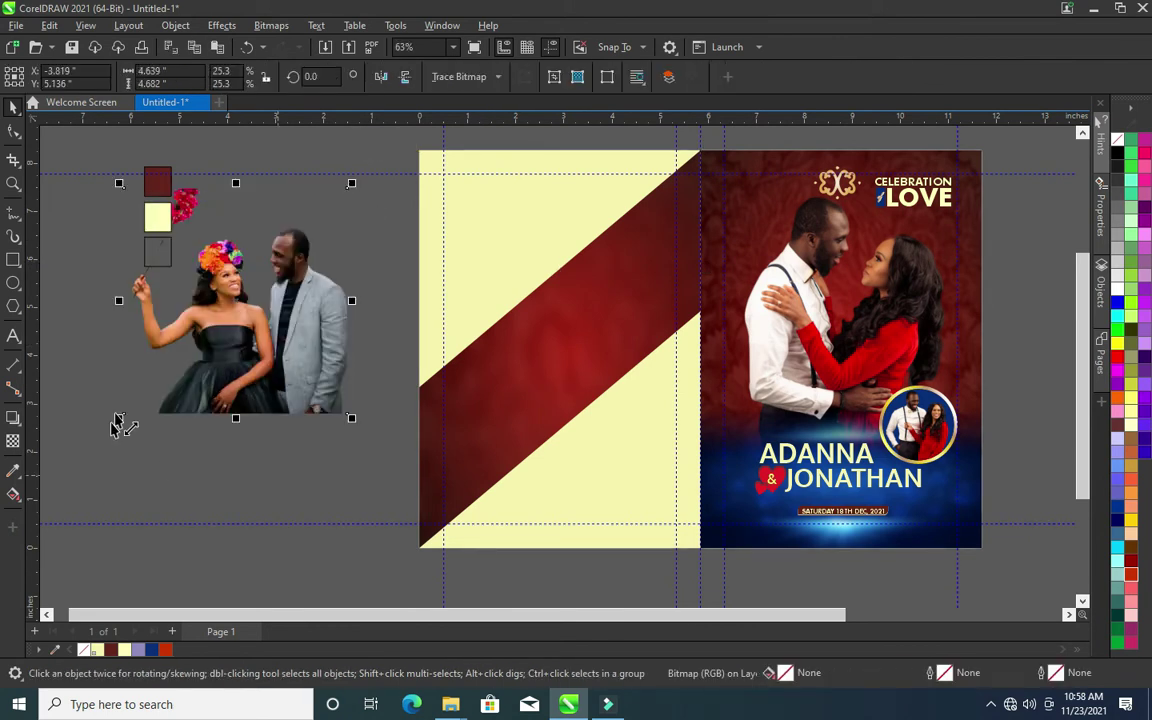
{"action": "left_click_drag", "start_coordinate": [118, 418], "coordinate": [45, 553]}
Draw a thin outlined vertical rectangle strip down the left panel
{"action": "left_click", "coordinate": [604, 219]}
{"action": "scroll", "coordinate": [617, 147], "scroll_direction": "up", "scroll_amount": 2}
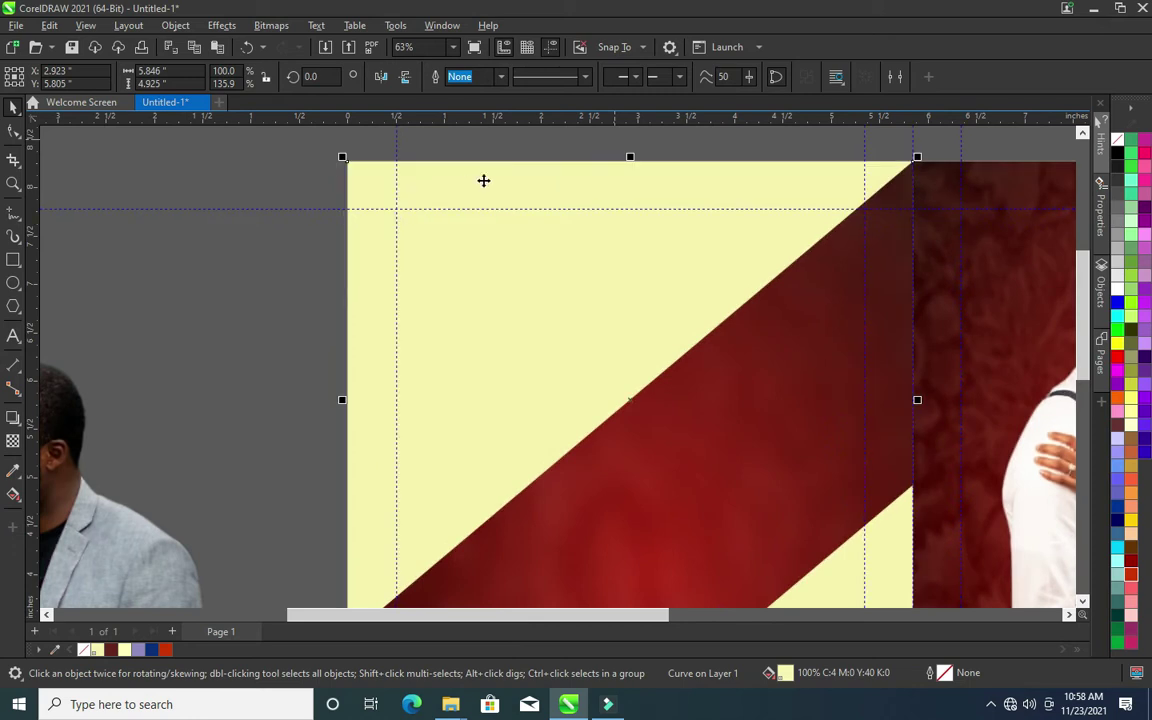
{"action": "left_click", "coordinate": [12, 262]}
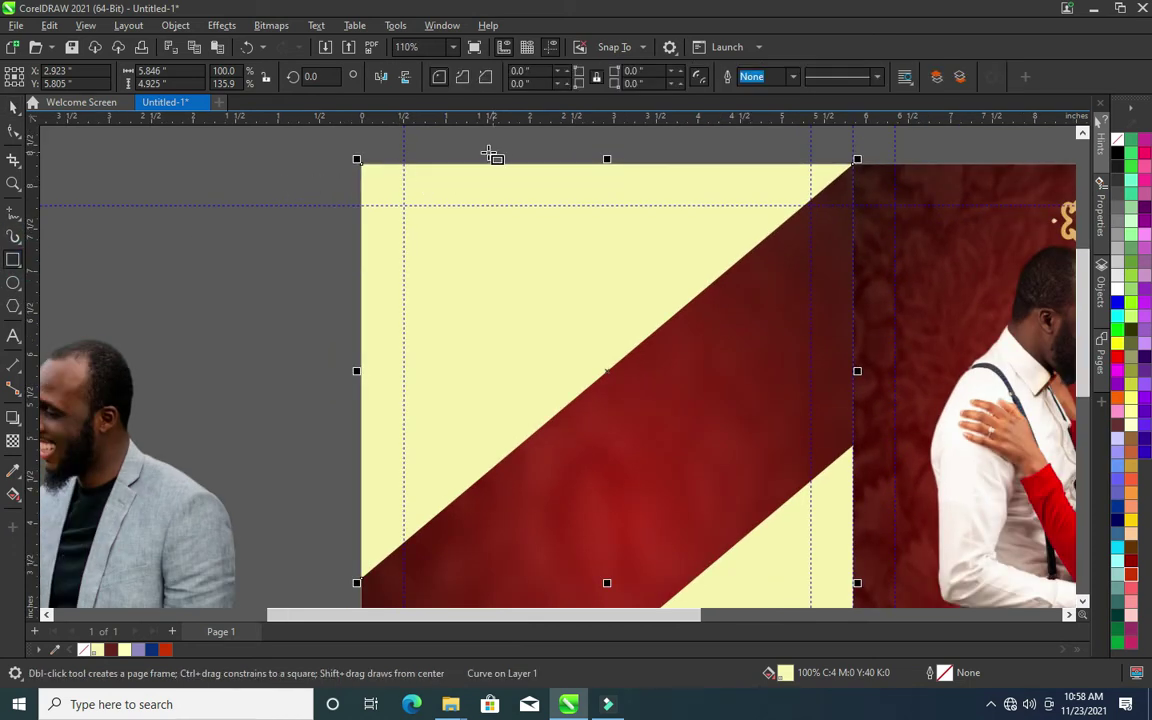
{"action": "left_click_drag", "start_coordinate": [444, 147], "coordinate": [444, 565]}
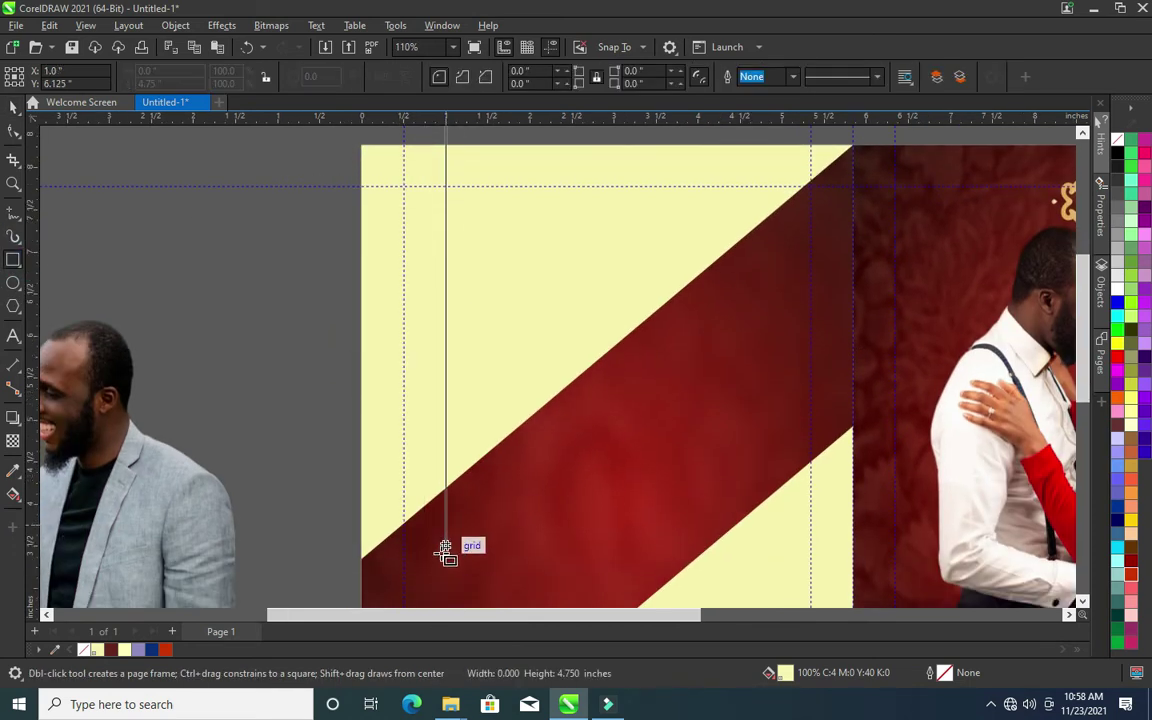
{"action": "mouse_move", "coordinate": [444, 565]}
{"action": "left_mouse_down"}
{"action": "mouse_move", "coordinate": [444, 590]}
{"action": "mouse_move", "coordinate": [419, 524]}
{"action": "left_mouse_up"}
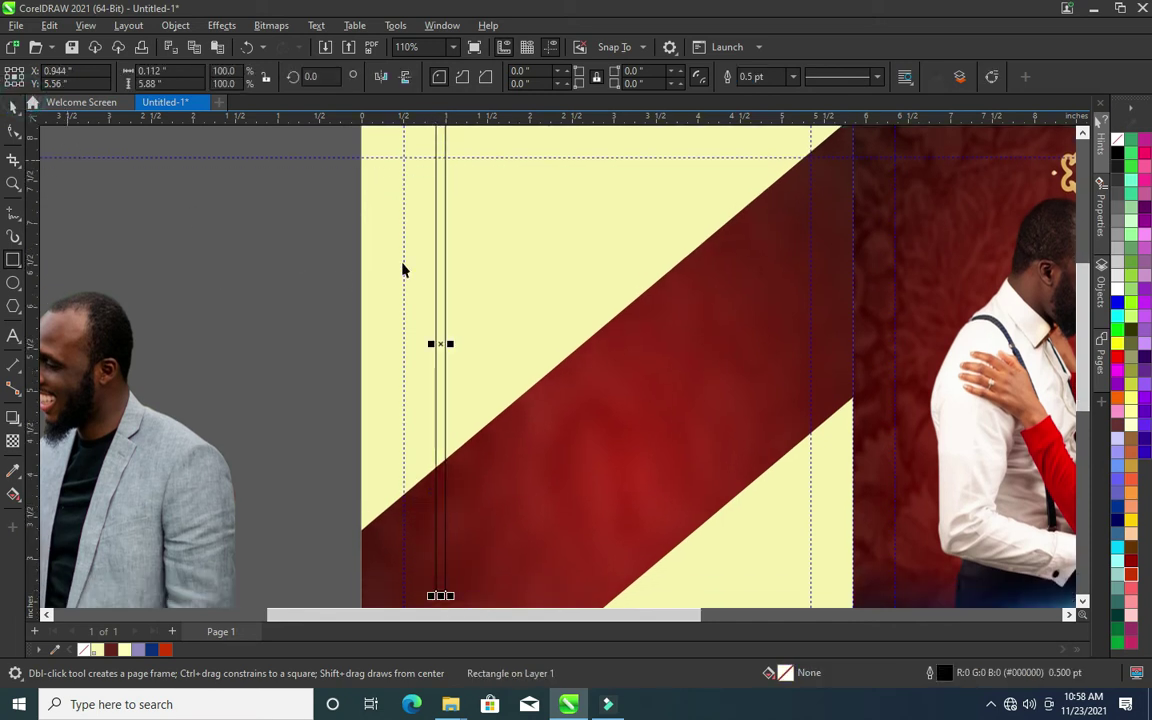
{"action": "scroll", "coordinate": [436, 405], "scroll_direction": "up", "scroll_amount": 3}
{"action": "key", "text": "space"}
{"action": "left_click_drag", "start_coordinate": [432, 470], "coordinate": [449, 471]}
Rotate the thin strip to about 309.4°, parallel to the red band, then lengthen and reposition it
{"action": "scroll", "coordinate": [497, 416], "scroll_direction": "down", "scroll_amount": 2}
{"action": "scroll", "coordinate": [509, 391], "scroll_direction": "down", "scroll_amount": 2}
{"action": "scroll", "coordinate": [499, 375], "scroll_direction": "down", "scroll_amount": 2}
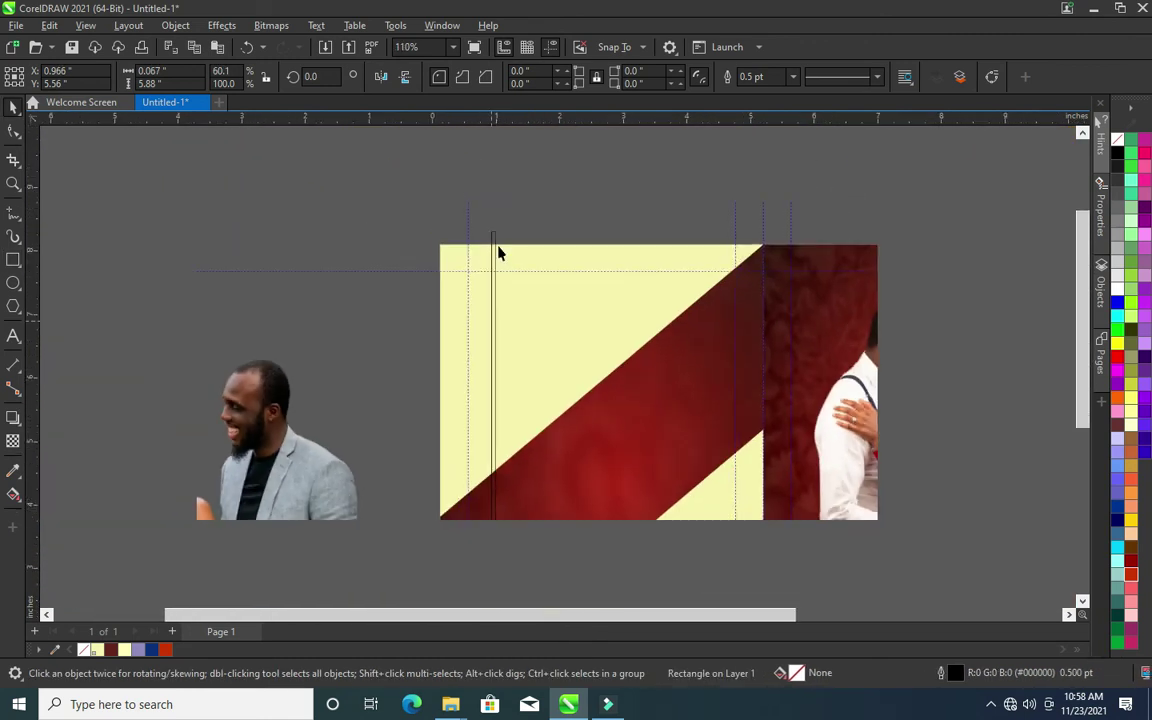
{"action": "left_click", "coordinate": [493, 394]}
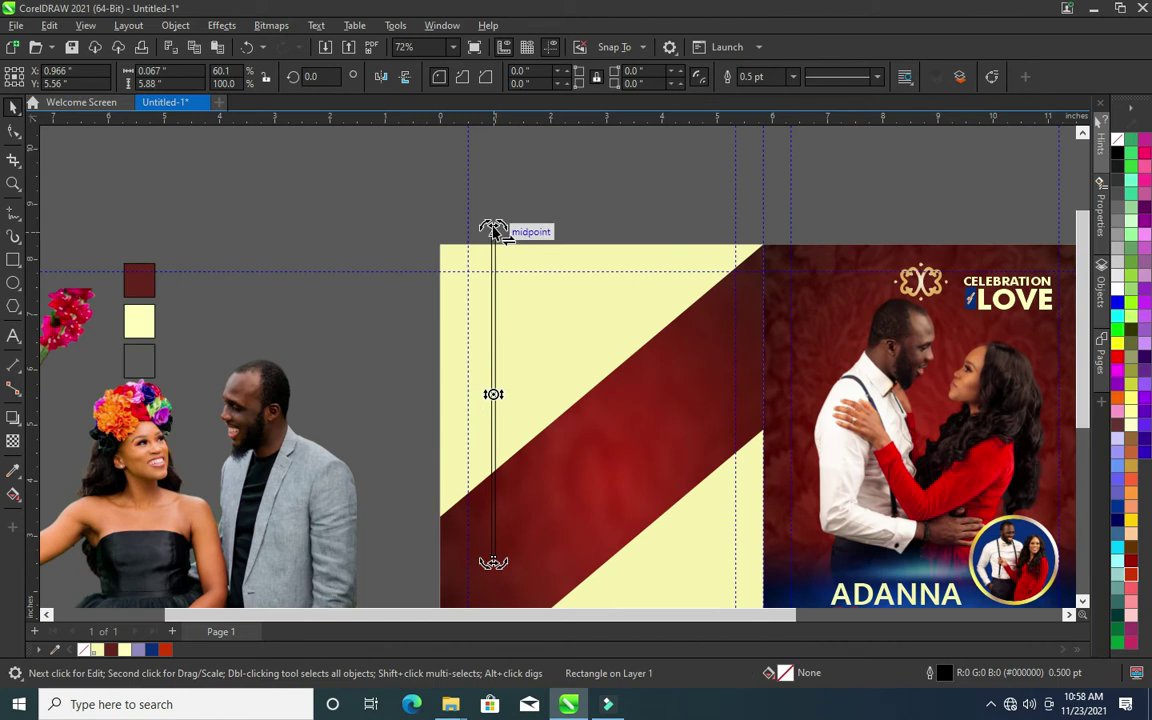
{"action": "mouse_move", "coordinate": [504, 229]}
{"action": "left_mouse_down"}
{"action": "mouse_move", "coordinate": [657, 272]}
{"action": "mouse_move", "coordinate": [757, 215]}
{"action": "left_mouse_up"}
{"action": "left_click", "coordinate": [524, 367]}
{"action": "left_click_drag", "start_coordinate": [540, 355], "coordinate": [520, 297]}
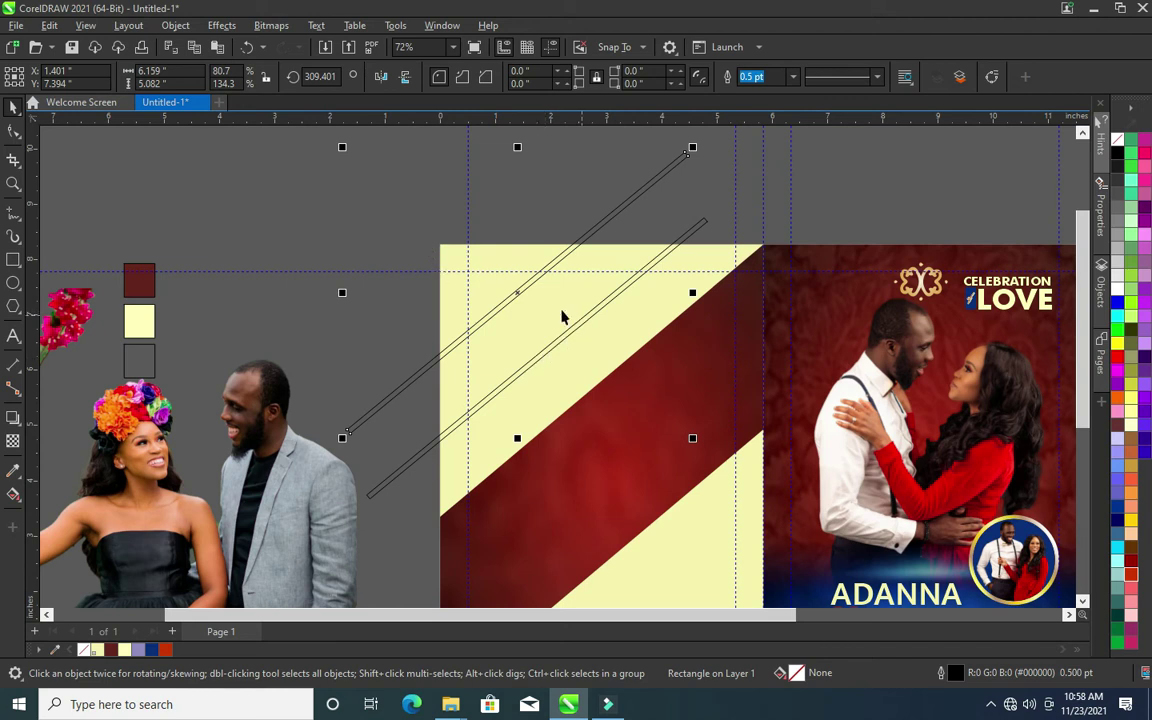
Trim the first diagonal line out of the cream background rectangle
{"action": "scroll", "coordinate": [562, 317], "scroll_direction": "down", "scroll_amount": 1}
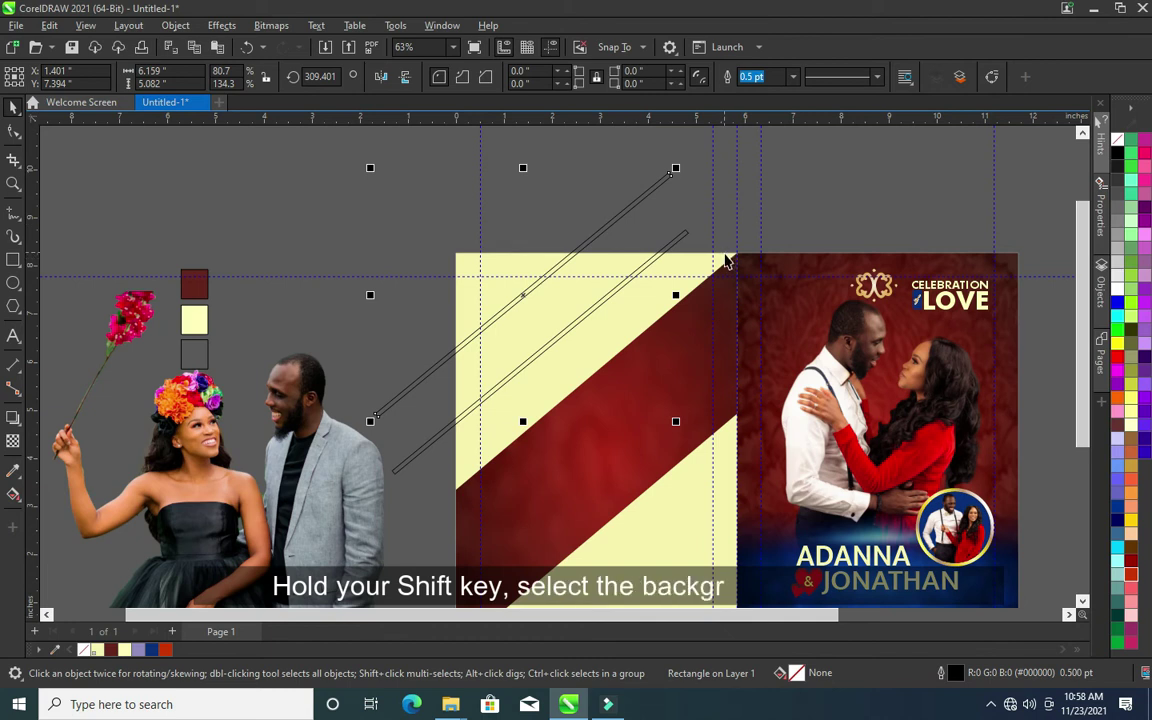
{"action": "left_click", "coordinate": [727, 258], "text": "shift"}
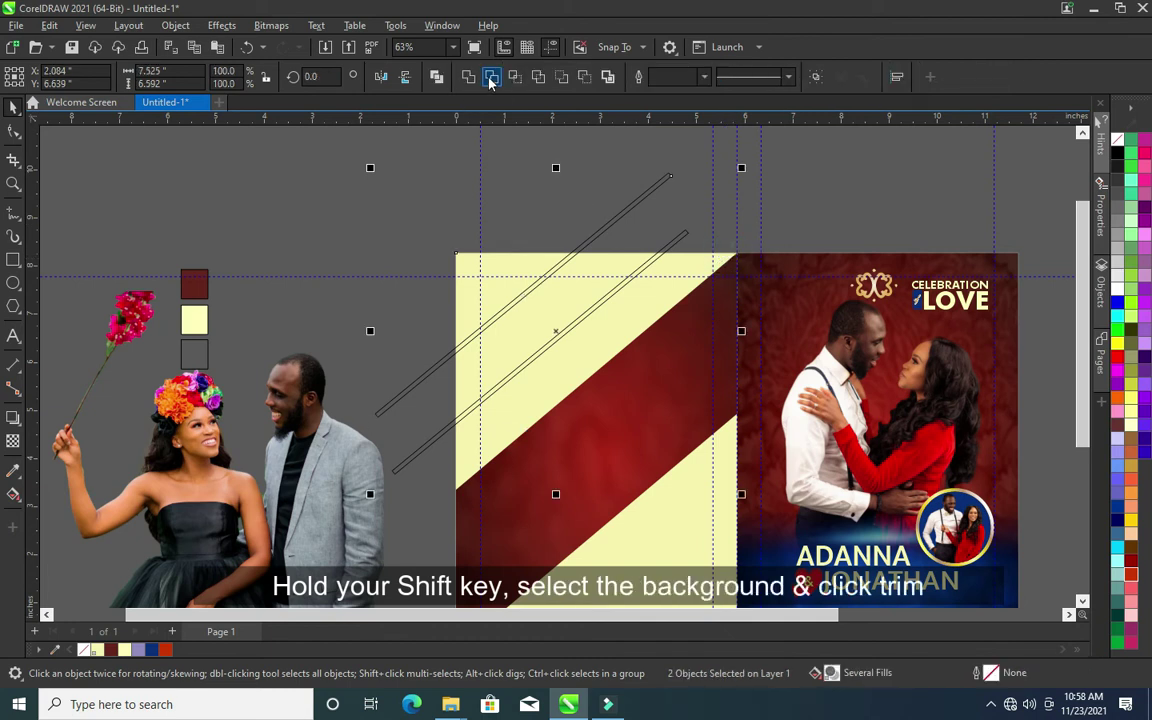
{"action": "left_click", "coordinate": [491, 80]}
{"action": "key", "text": "Escape"}
Move the upper diagonal line beside the lower one and trim a second stripe from the cream rectangle
{"action": "left_click", "coordinate": [641, 202]}
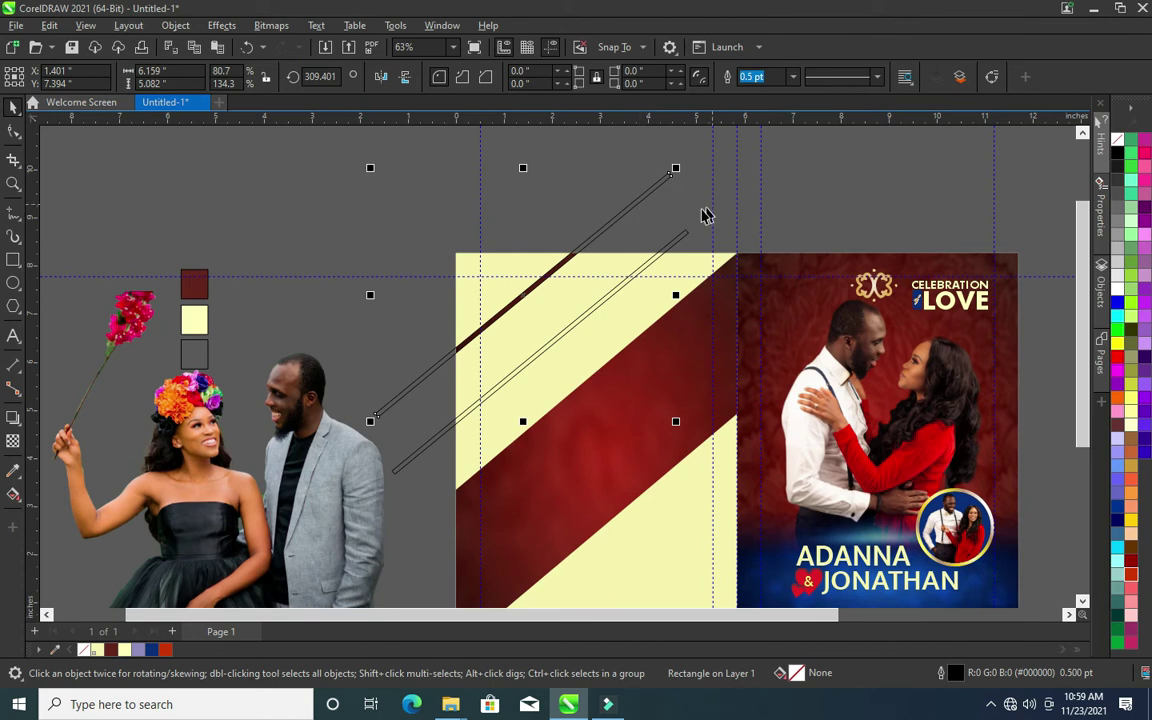
{"action": "left_click_drag", "start_coordinate": [655, 185], "coordinate": [677, 240]}
{"action": "left_click", "coordinate": [728, 257]}
{"action": "left_click", "coordinate": [694, 244], "text": "shift"}
{"action": "left_click", "coordinate": [497, 80]}
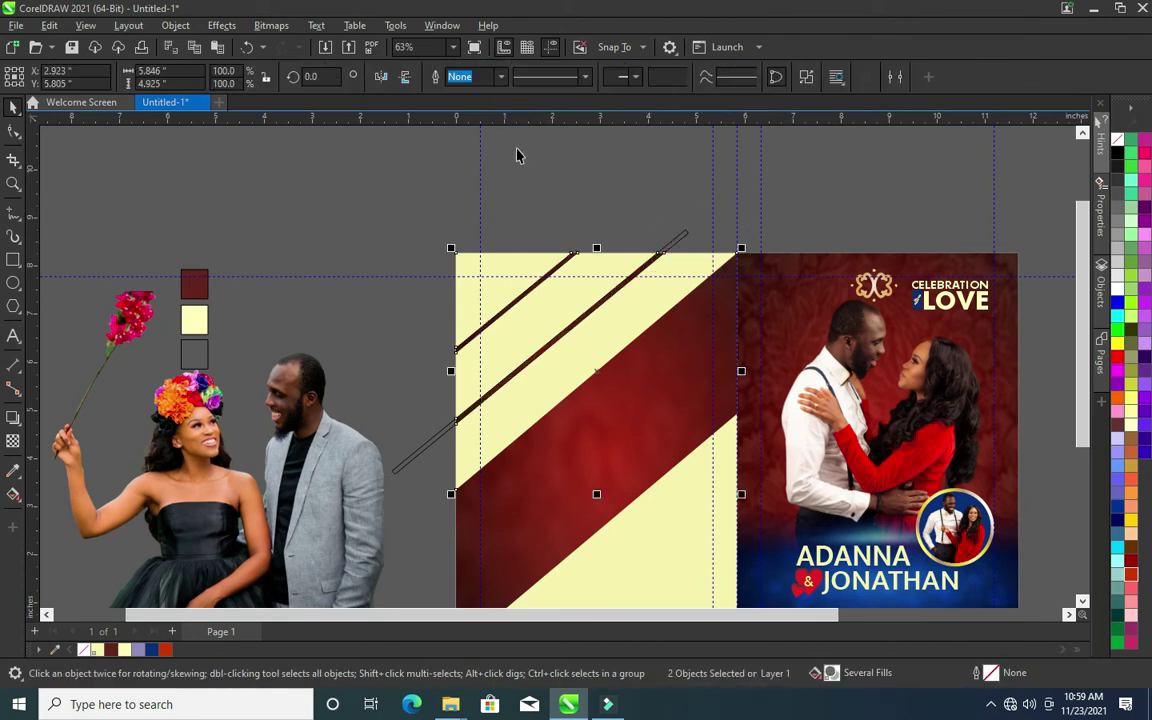
Position the leftover line over the lower cream triangle and trim a stripe there
{"action": "left_click", "coordinate": [678, 232]}
{"action": "scroll", "coordinate": [760, 193], "scroll_direction": "down", "scroll_amount": 1}
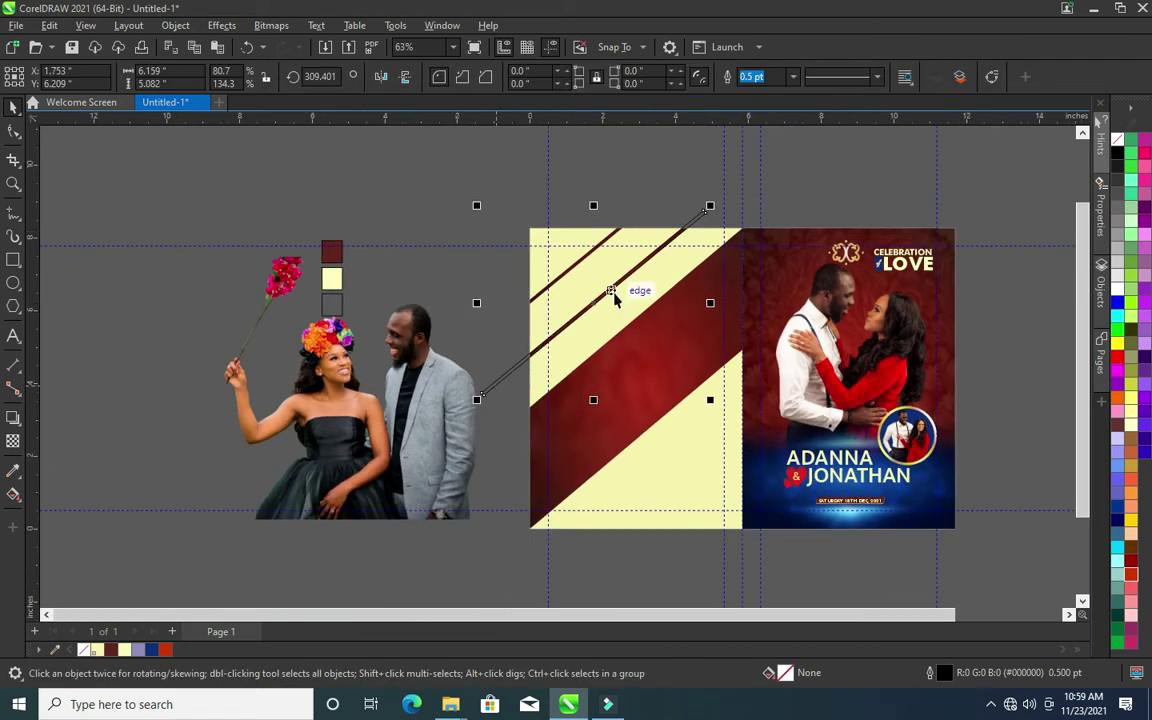
{"action": "mouse_move", "coordinate": [597, 300]}
{"action": "left_mouse_down"}
{"action": "mouse_move", "coordinate": [686, 503]}
{"action": "mouse_move", "coordinate": [650, 480]}
{"action": "mouse_move", "coordinate": [690, 497]}
{"action": "left_mouse_up"}
{"action": "scroll", "coordinate": [645, 470], "scroll_direction": "up", "scroll_amount": 1}
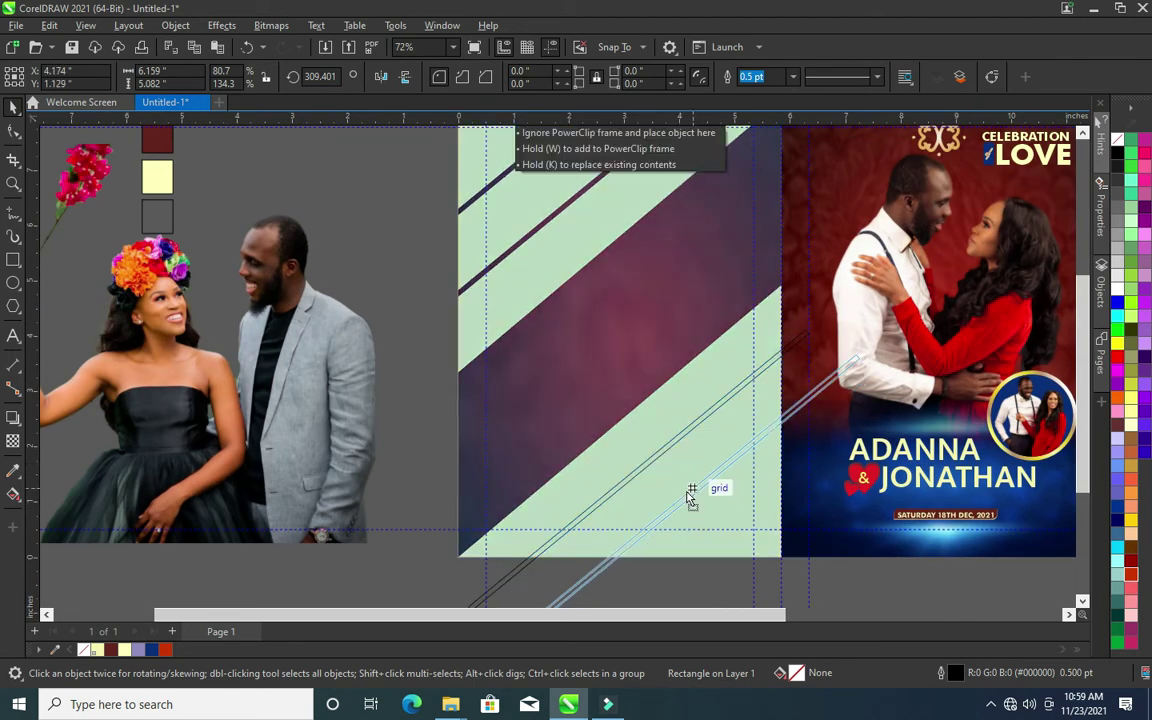
{"action": "left_click_drag", "start_coordinate": [690, 495], "coordinate": [663, 455]}
{"action": "scroll", "coordinate": [663, 455], "scroll_direction": "down", "scroll_amount": 1}
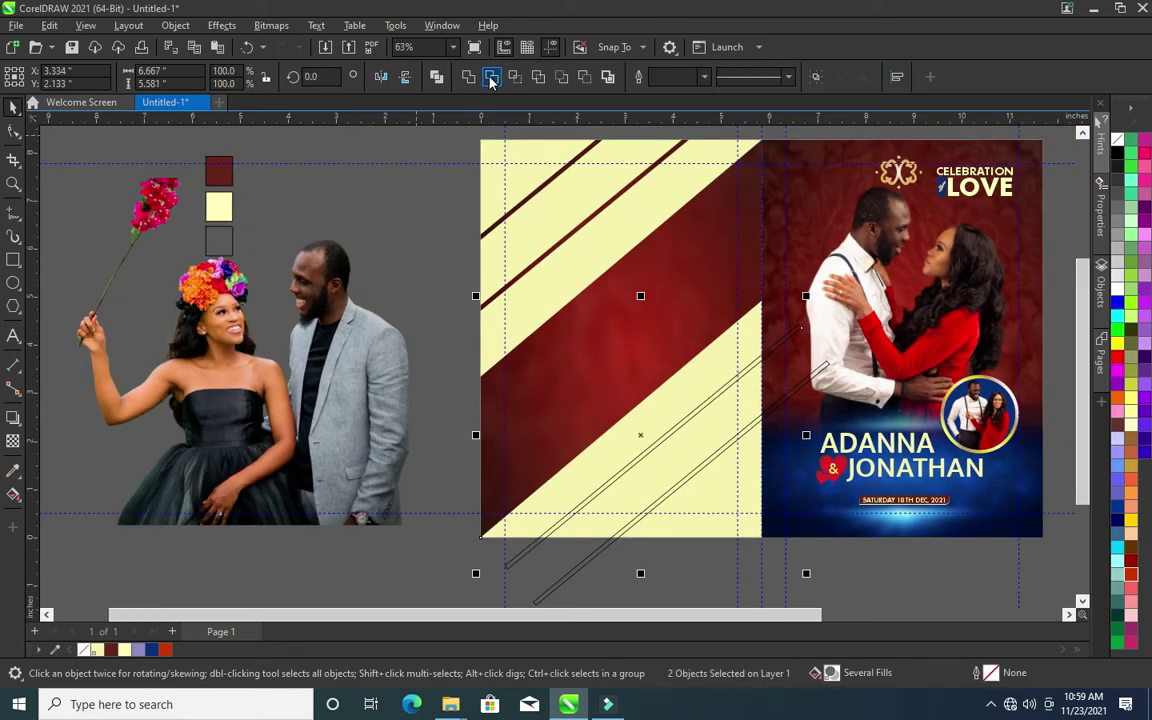
{"action": "left_click", "coordinate": [440, 70]}
Intersect the remaining diagonal line with the lower cream panel and delete the leftover shapes
{"action": "key", "text": "Escape"}
{"action": "left_click", "coordinate": [674, 495]}
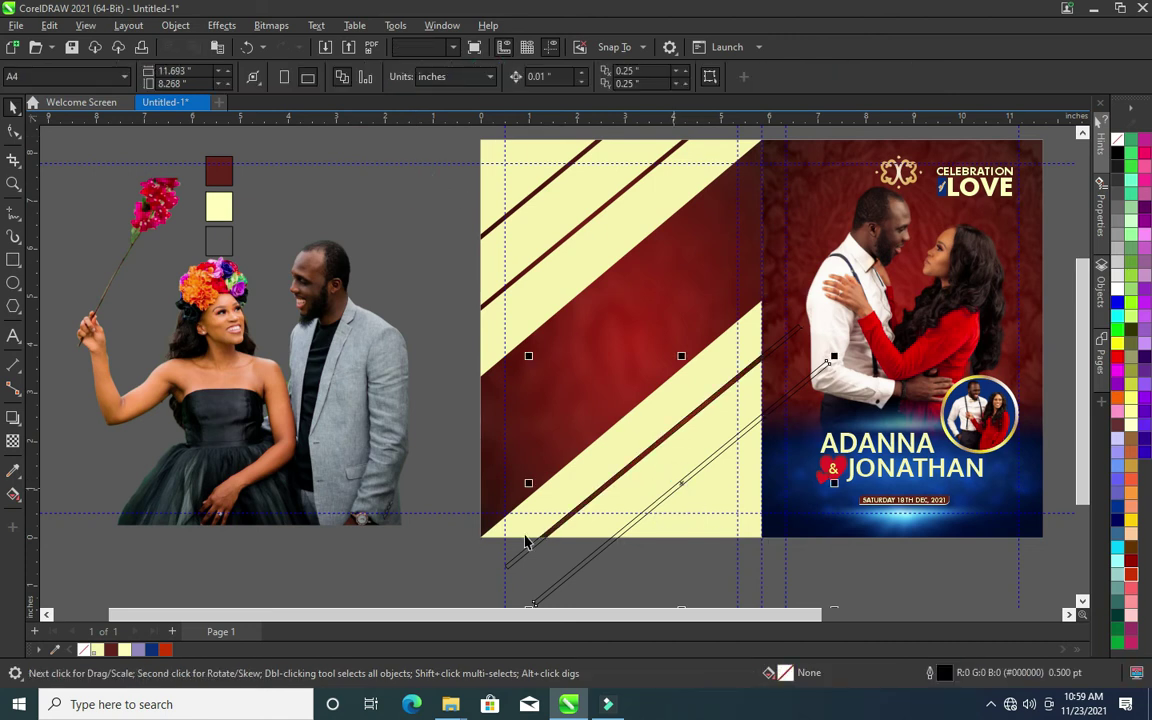
{"action": "left_click", "coordinate": [490, 533], "text": "shift"}
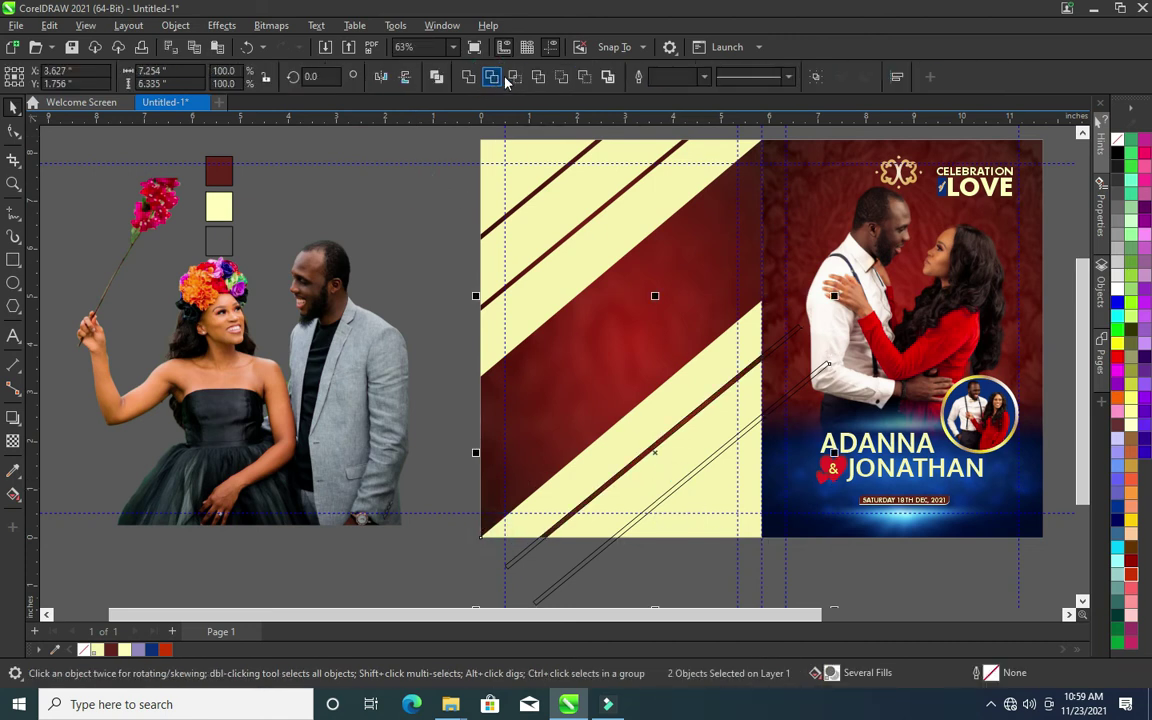
{"action": "left_click", "coordinate": [567, 580]}
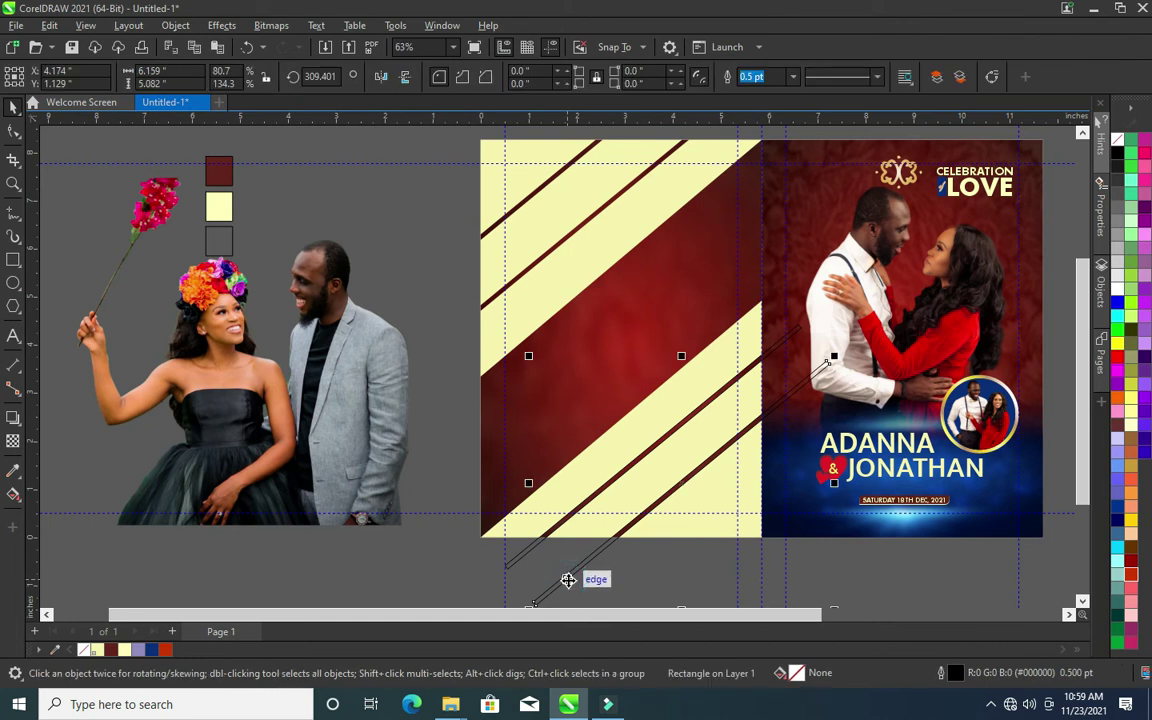
{"action": "key", "text": "Delete"}
{"action": "left_click", "coordinate": [511, 568]}
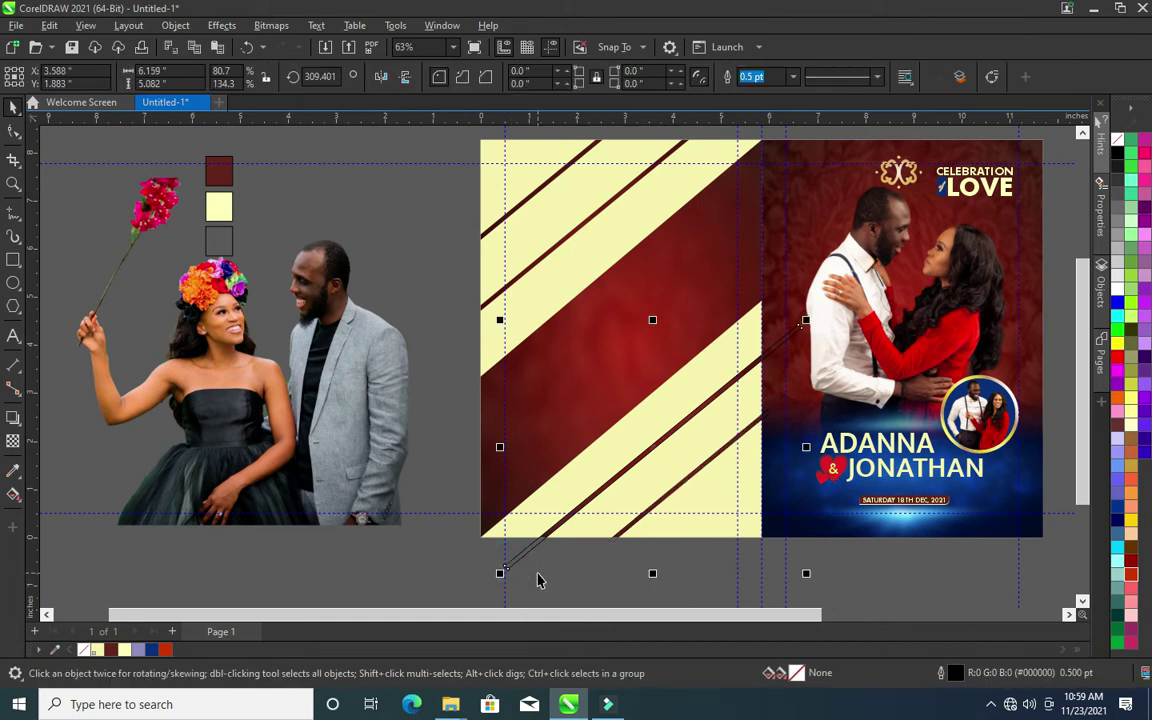
{"action": "key", "text": "Delete"}
Remove the lower cream triangle's fill and give it a cream outline, leaving thin diagonal lines
{"action": "left_click", "coordinate": [716, 456]}
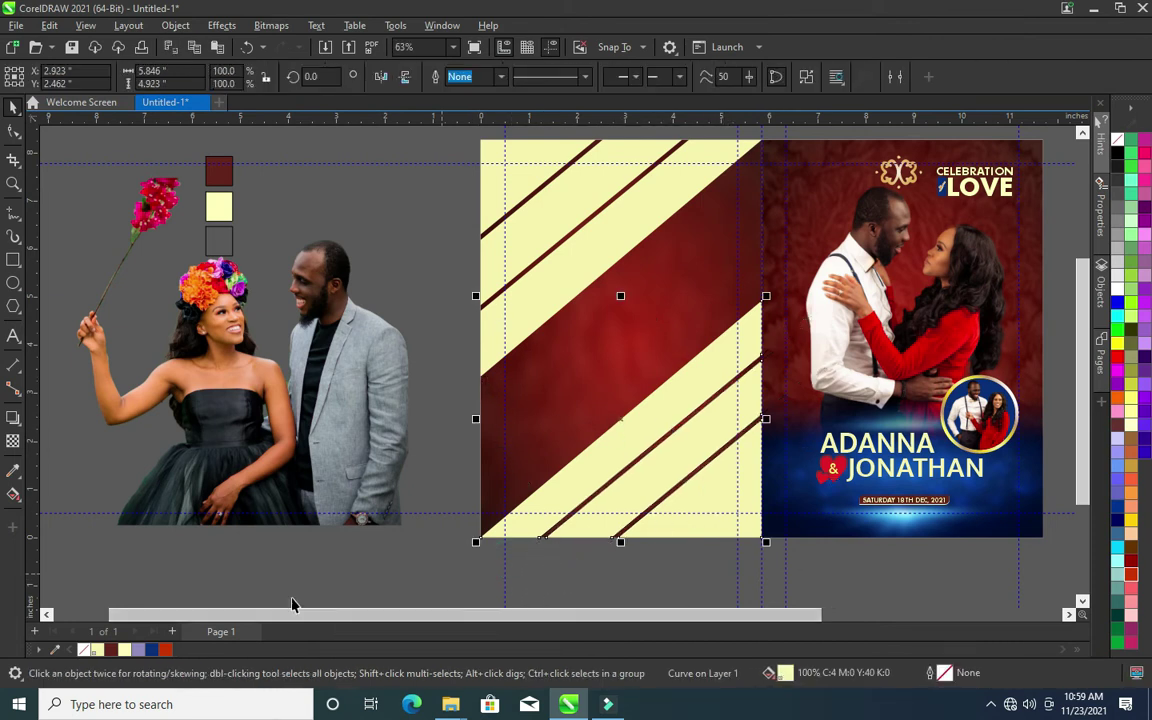
{"action": "left_click", "coordinate": [85, 650]}
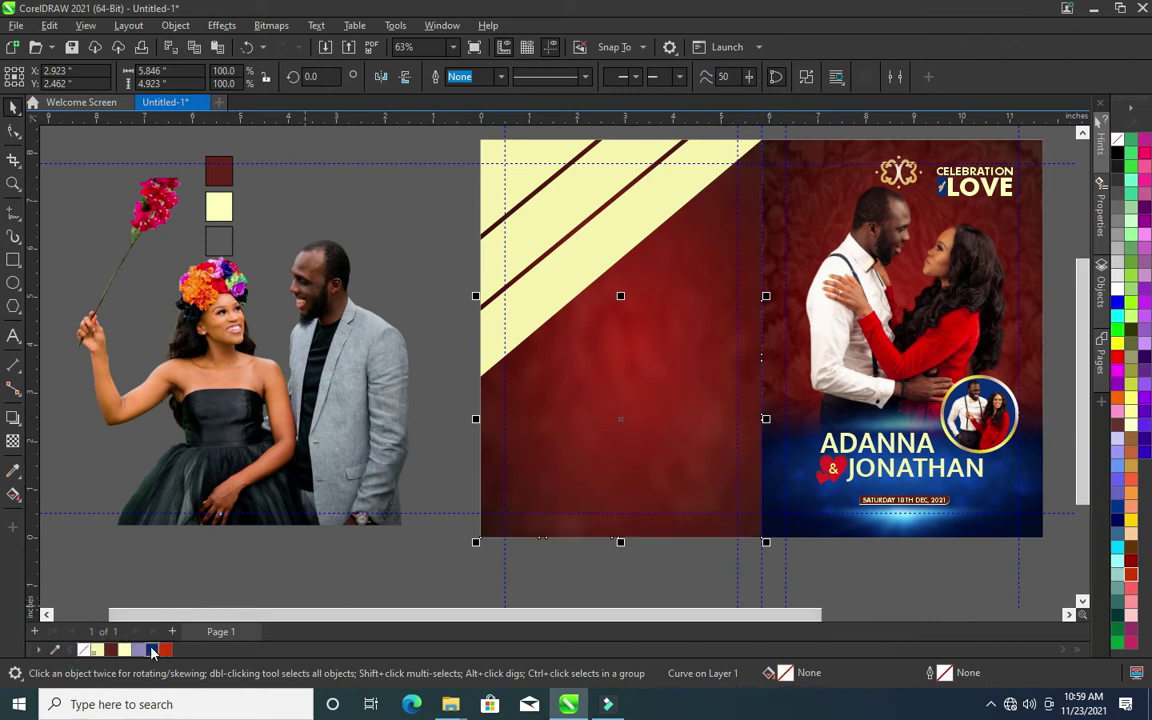
{"action": "right_click", "coordinate": [130, 652]}
{"action": "left_click", "coordinate": [405, 572]}
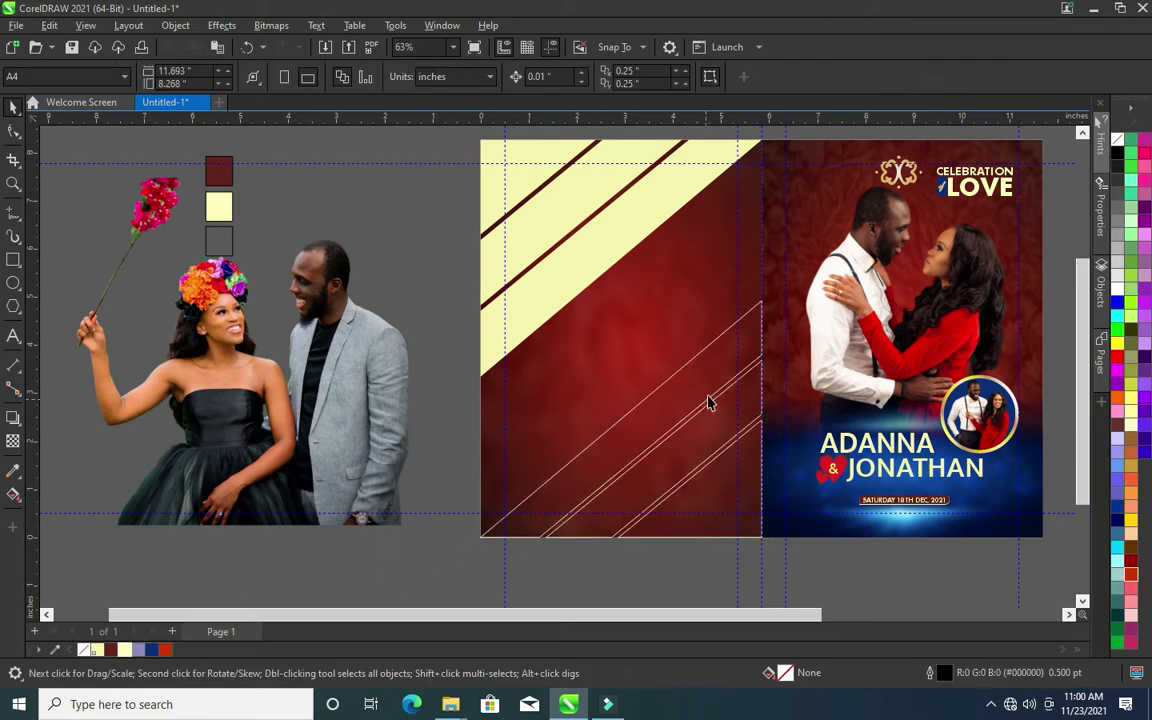
{"action": "scroll", "coordinate": [702, 310], "scroll_direction": "up", "scroll_amount": 1}
{"action": "scroll", "coordinate": [702, 310], "scroll_direction": "down", "scroll_amount": 2}
{"action": "scroll", "coordinate": [1083, 396], "scroll_direction": "up", "scroll_amount": 1}
{"action": "left_click", "coordinate": [595, 300]}
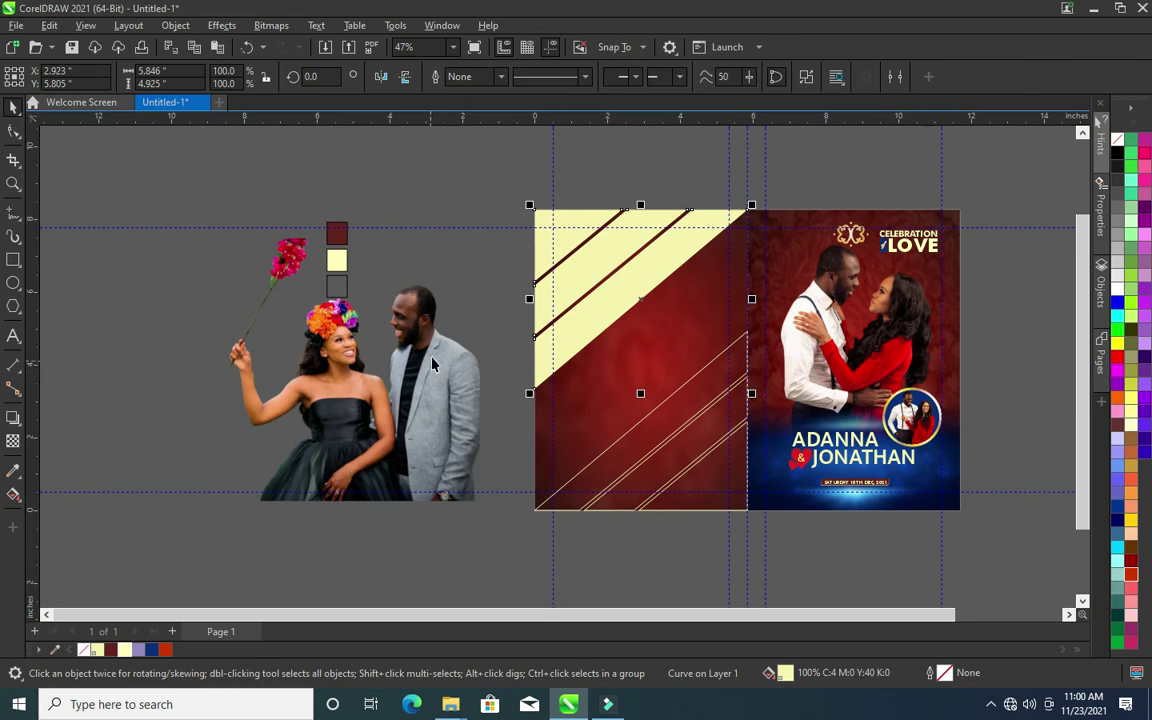
Apply a vertical -90° fountain transparency so the couple photo fades out toward its bottom
{"action": "scroll", "coordinate": [432, 368], "scroll_direction": "up", "scroll_amount": 1}
{"action": "left_click_drag", "start_coordinate": [420, 366], "coordinate": [443, 359]}
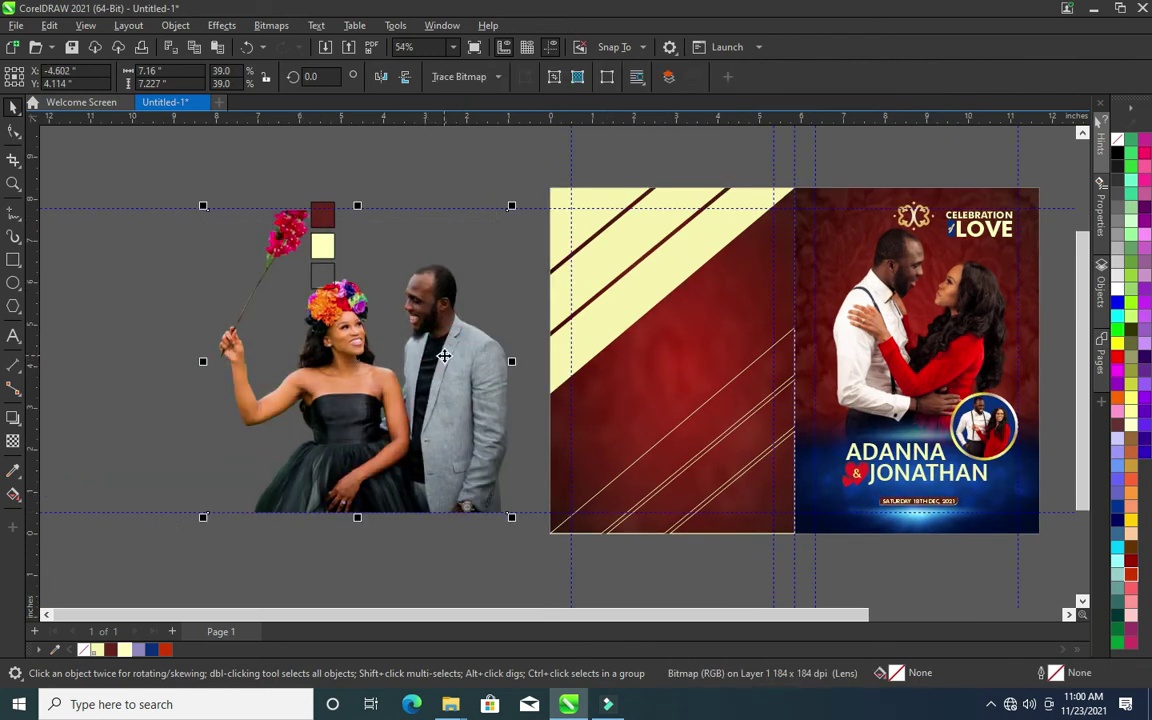
{"action": "left_click", "coordinate": [13, 440]}
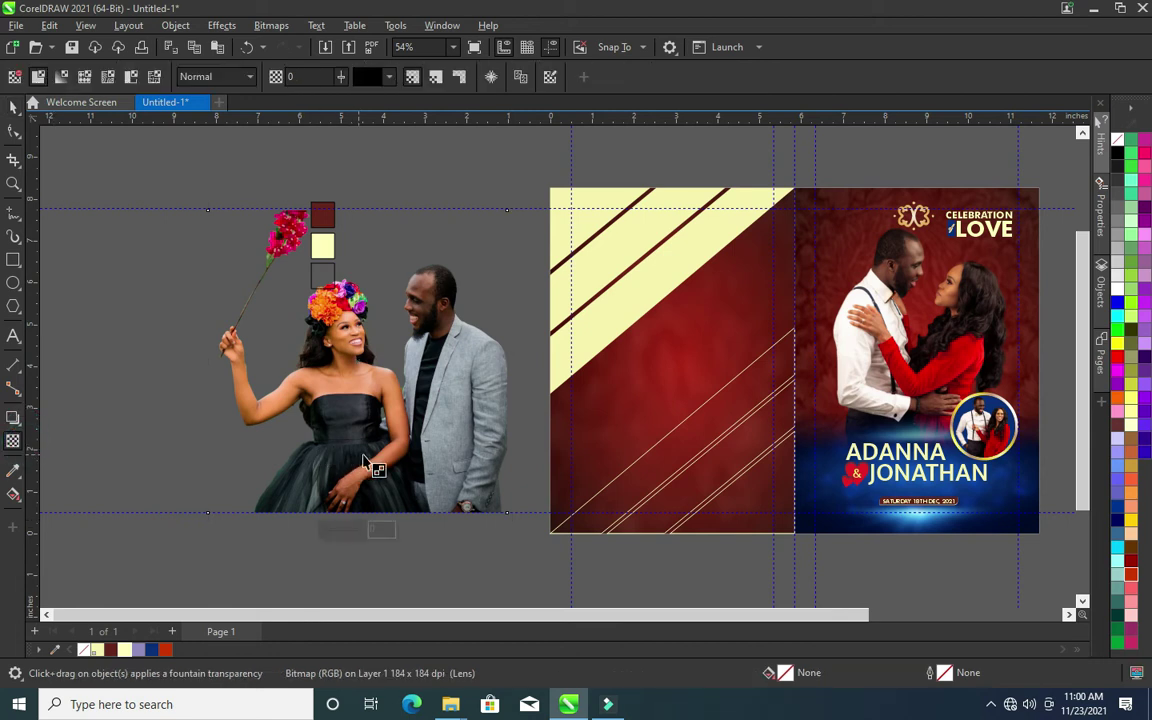
{"action": "left_click_drag", "start_coordinate": [393, 451], "coordinate": [393, 503]}
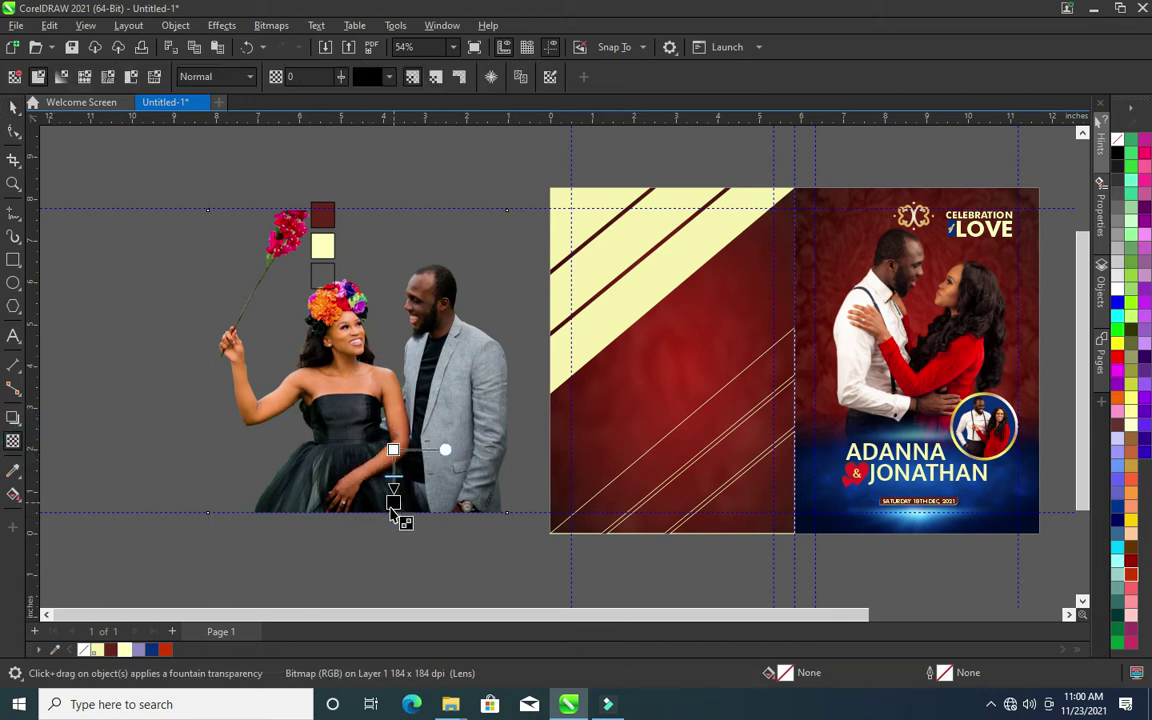
{"action": "left_click_drag", "start_coordinate": [394, 452], "coordinate": [393, 440]}
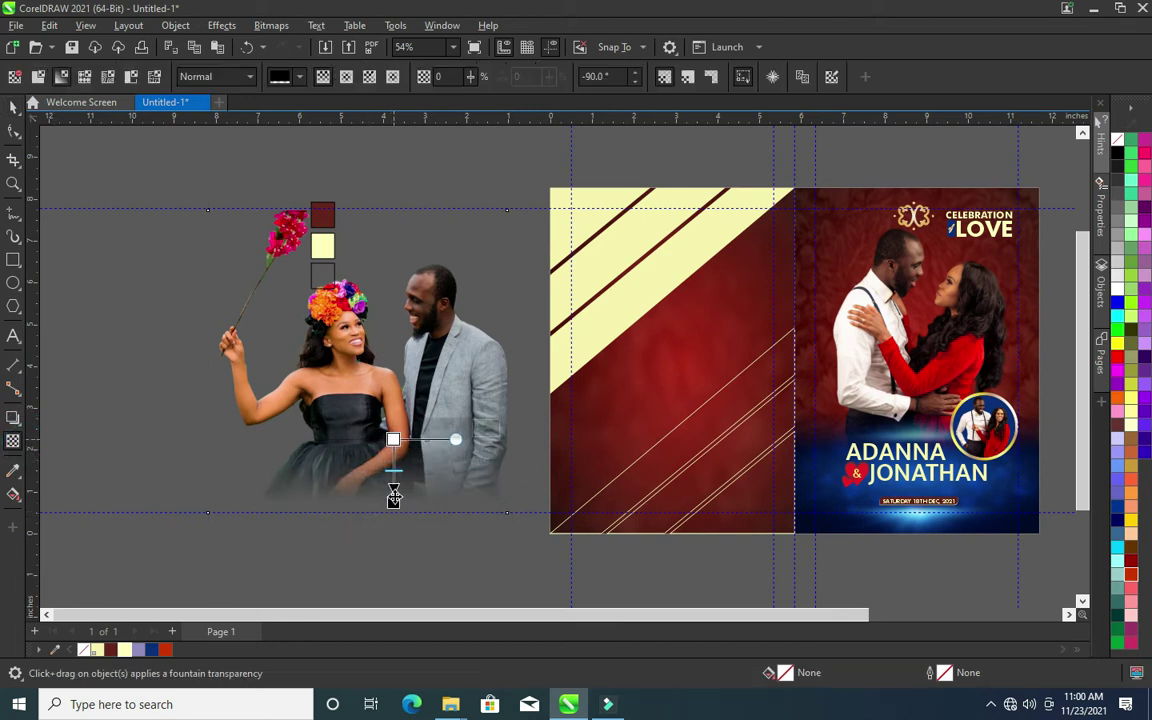
{"action": "left_click_drag", "start_coordinate": [394, 503], "coordinate": [390, 493]}
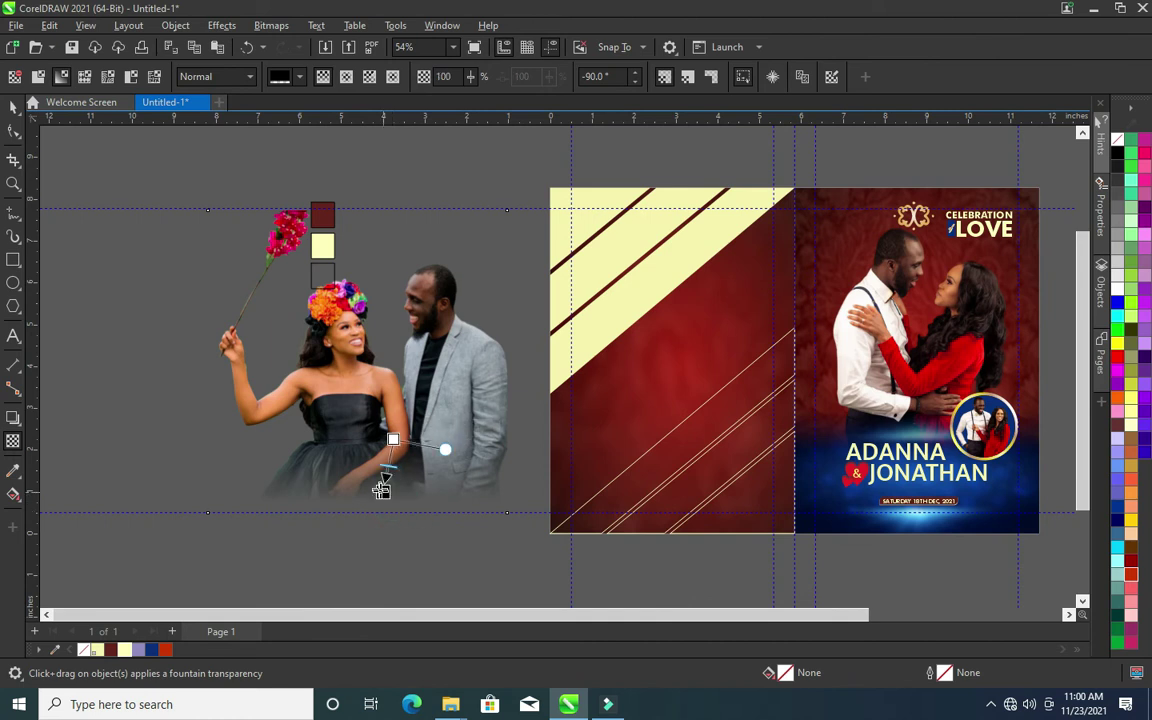
{"action": "left_click_drag", "start_coordinate": [393, 492], "coordinate": [393, 491]}
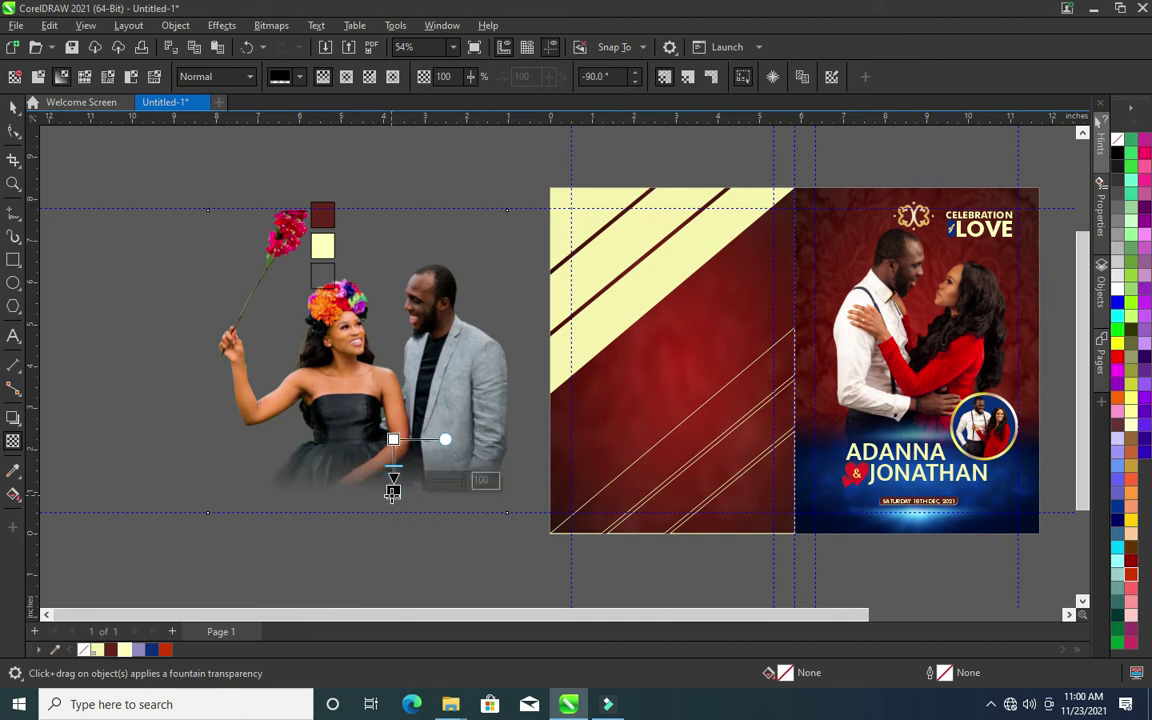
{"action": "left_click", "coordinate": [14, 106]}
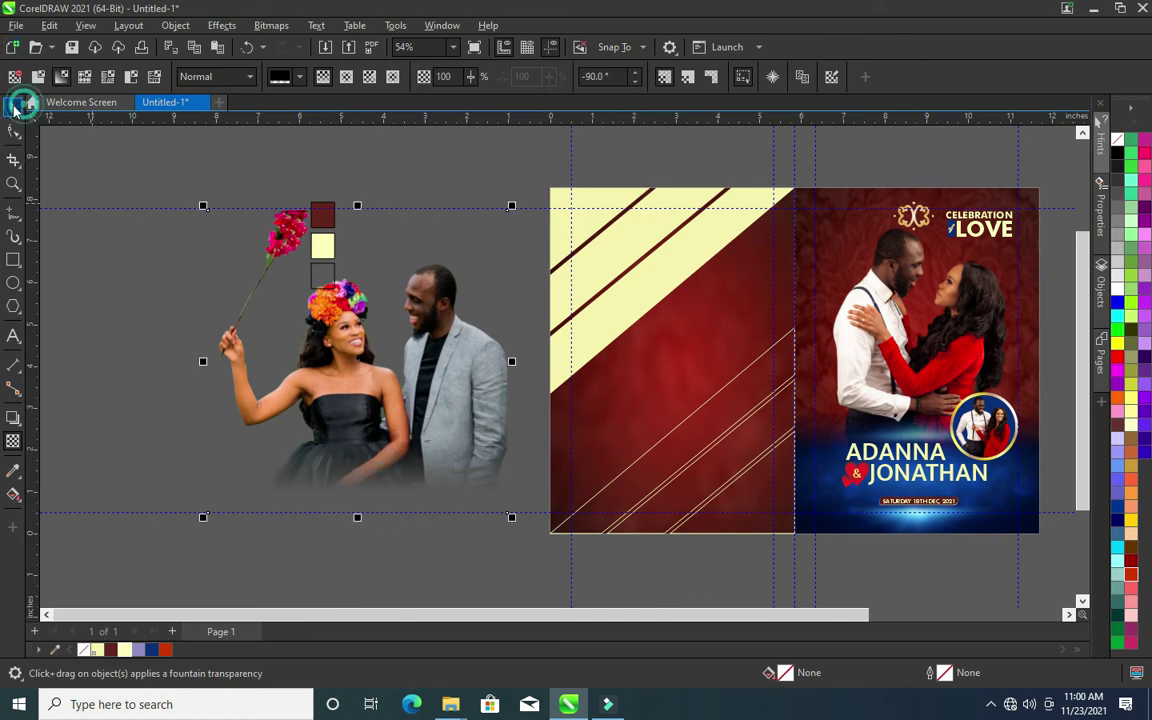
{"action": "left_click", "coordinate": [440, 360]}
{"action": "left_click", "coordinate": [365, 375]}
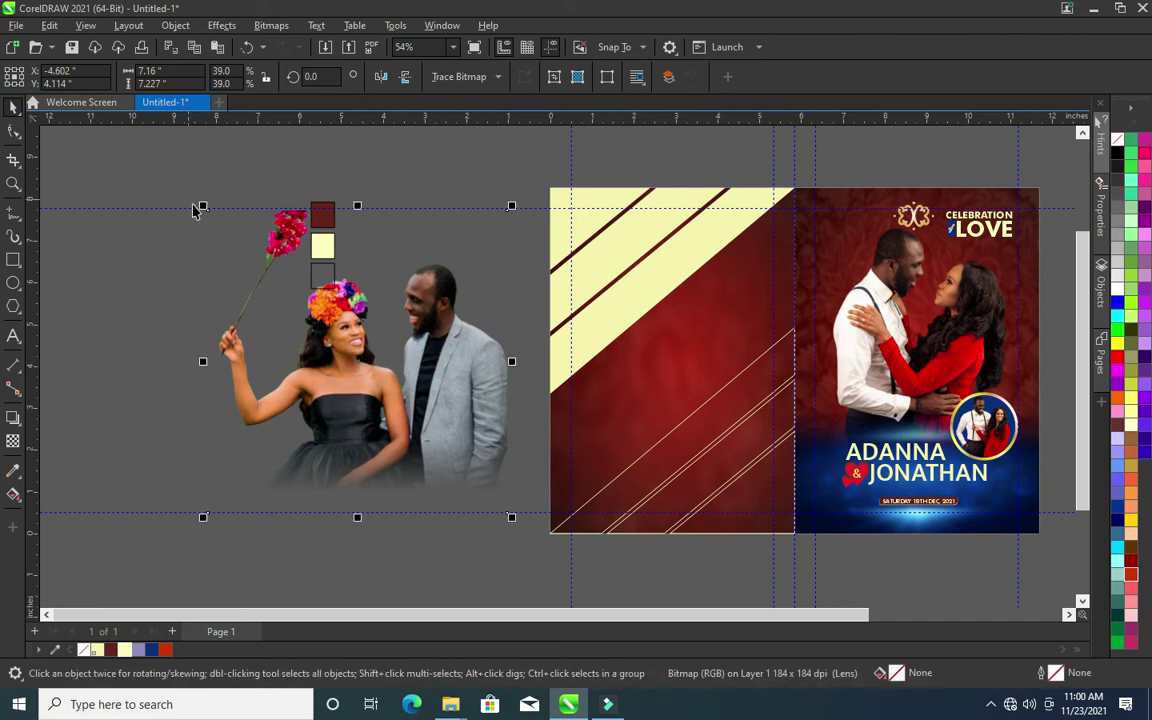
{"action": "mouse_move", "coordinate": [418, 355]}
{"action": "left_mouse_down"}
{"action": "mouse_move", "coordinate": [693, 355]}
{"action": "mouse_move", "coordinate": [702, 345]}
{"action": "left_mouse_up"}
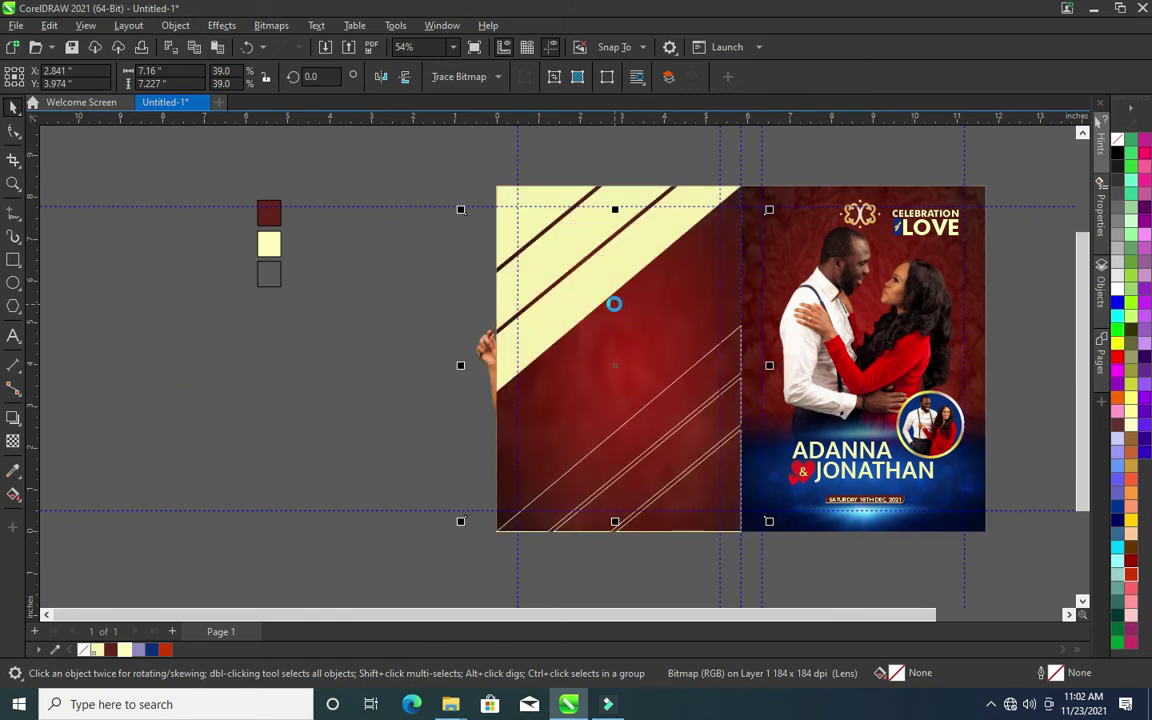
{"action": "left_click", "coordinate": [444, 302]}
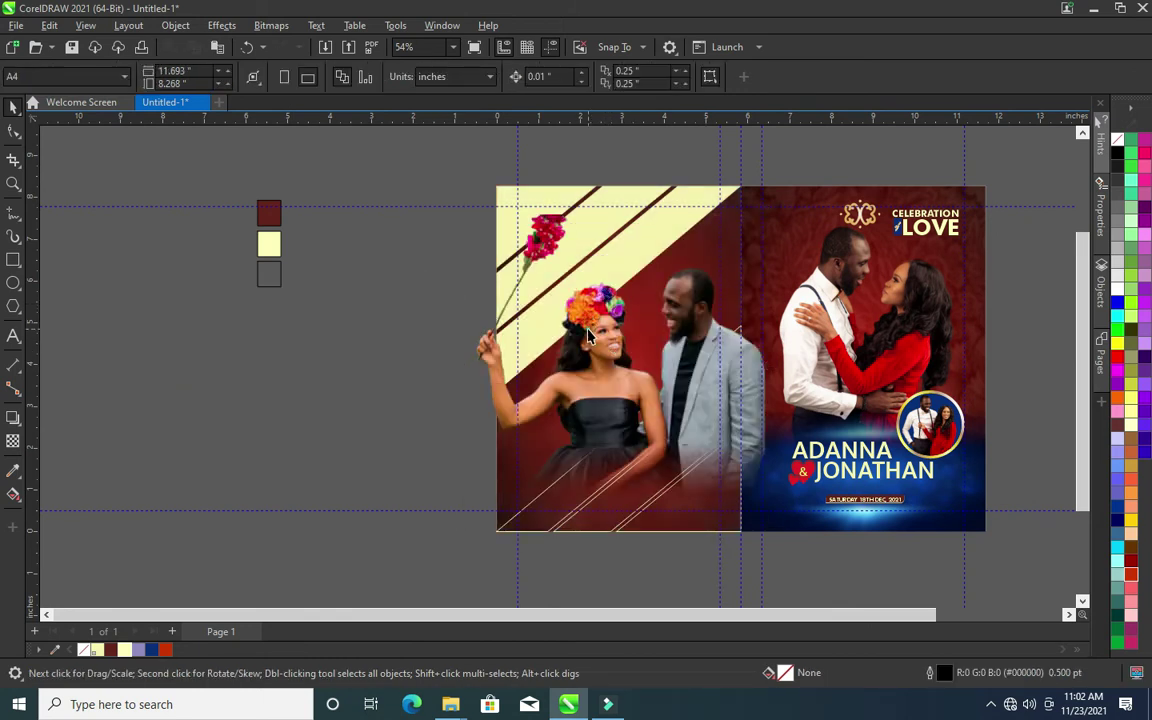
{"action": "left_click_drag", "start_coordinate": [461, 211], "coordinate": [441, 191]}
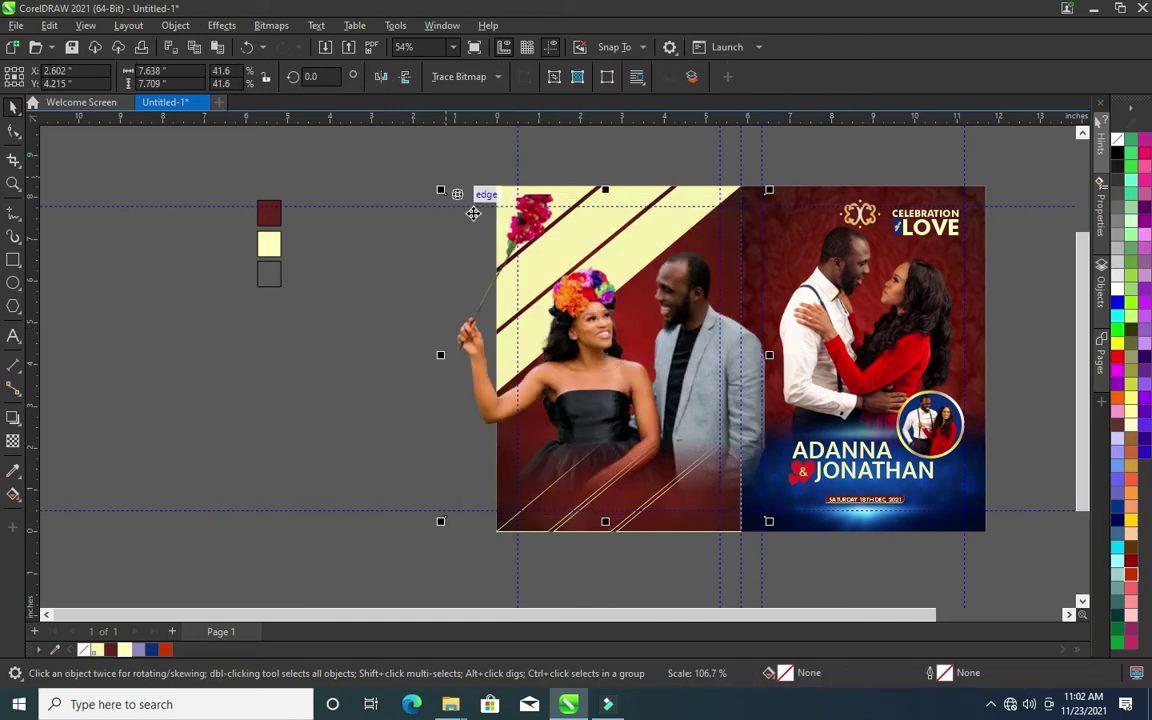
{"action": "mouse_move", "coordinate": [769, 521]}
{"action": "left_mouse_down"}
{"action": "mouse_move", "coordinate": [782, 539]}
{"action": "mouse_move", "coordinate": [776, 529]}
{"action": "left_mouse_up"}
{"action": "left_click_drag", "start_coordinate": [694, 405], "coordinate": [663, 363]}
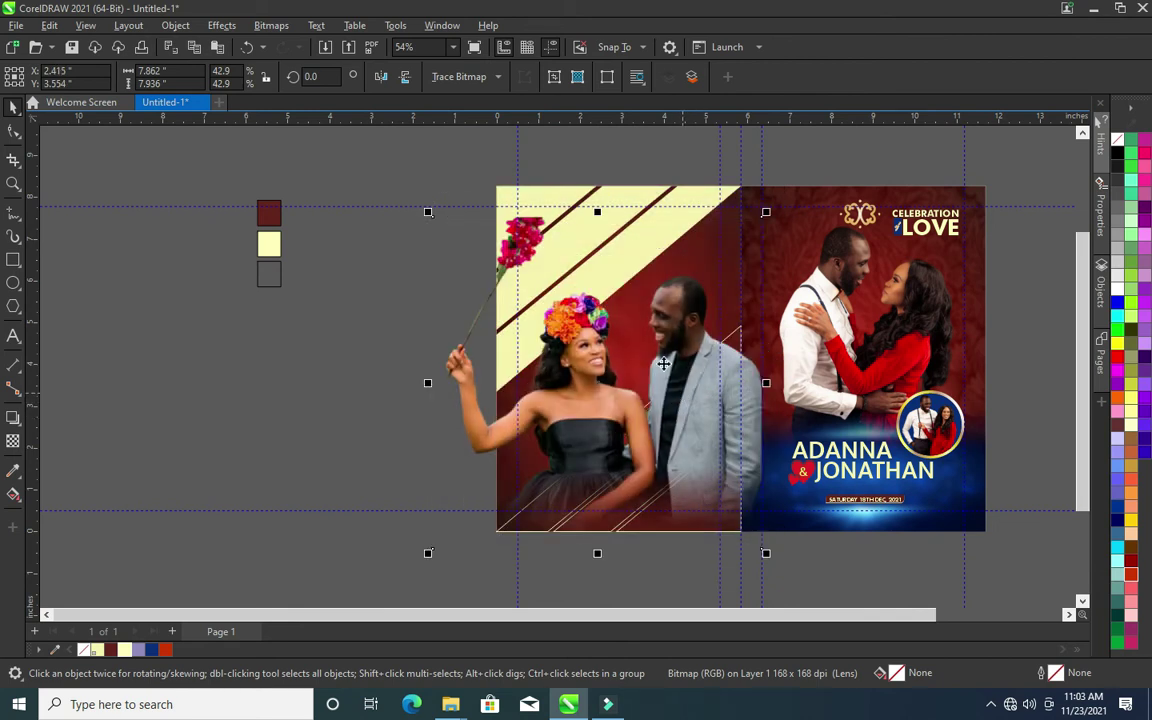
{"action": "left_click_drag", "start_coordinate": [428, 212], "coordinate": [445, 226]}
{"action": "left_click_drag", "start_coordinate": [659, 361], "coordinate": [674, 344]}
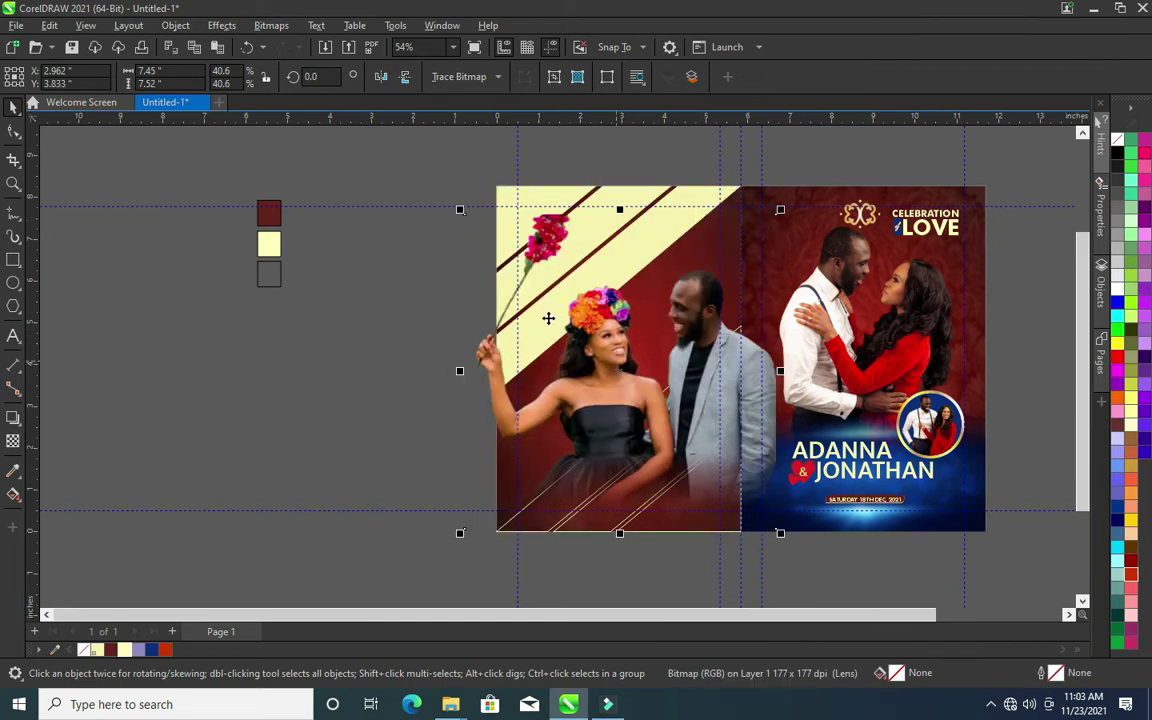
{"action": "scroll", "coordinate": [705, 345], "scroll_direction": "up", "scroll_amount": 2}
{"action": "left_click_drag", "start_coordinate": [694, 329], "coordinate": [692, 350]}
{"action": "left_click", "coordinate": [390, 320]}
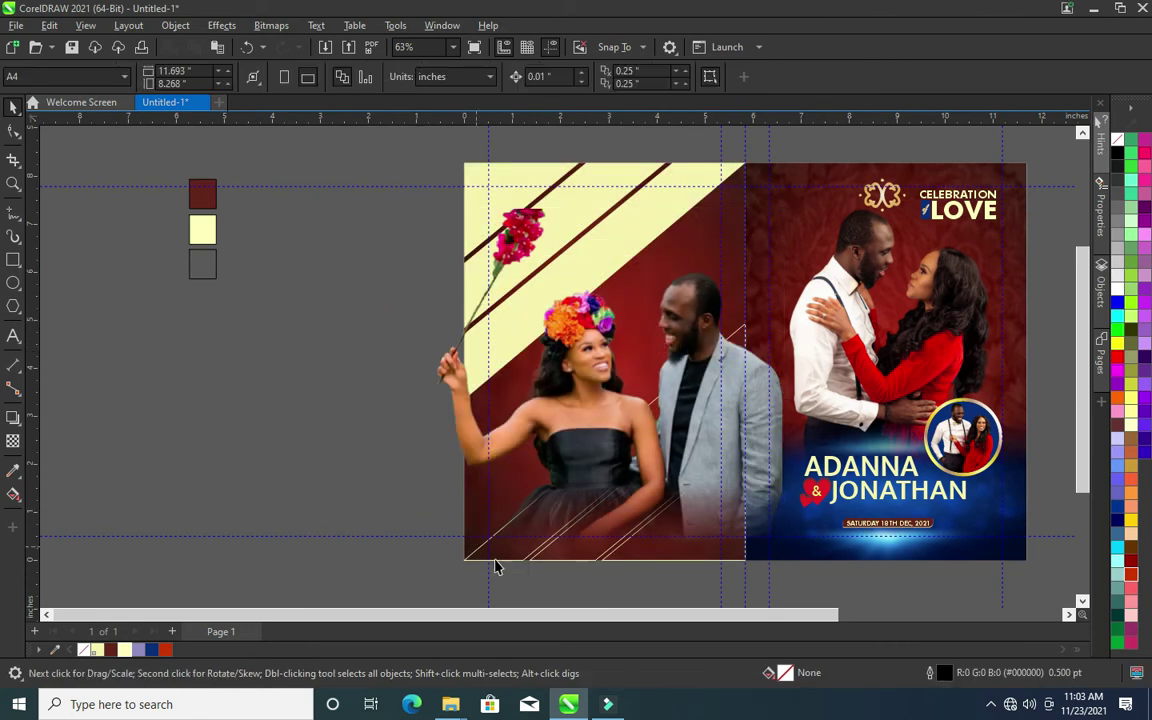
{"action": "left_click", "coordinate": [533, 558]}
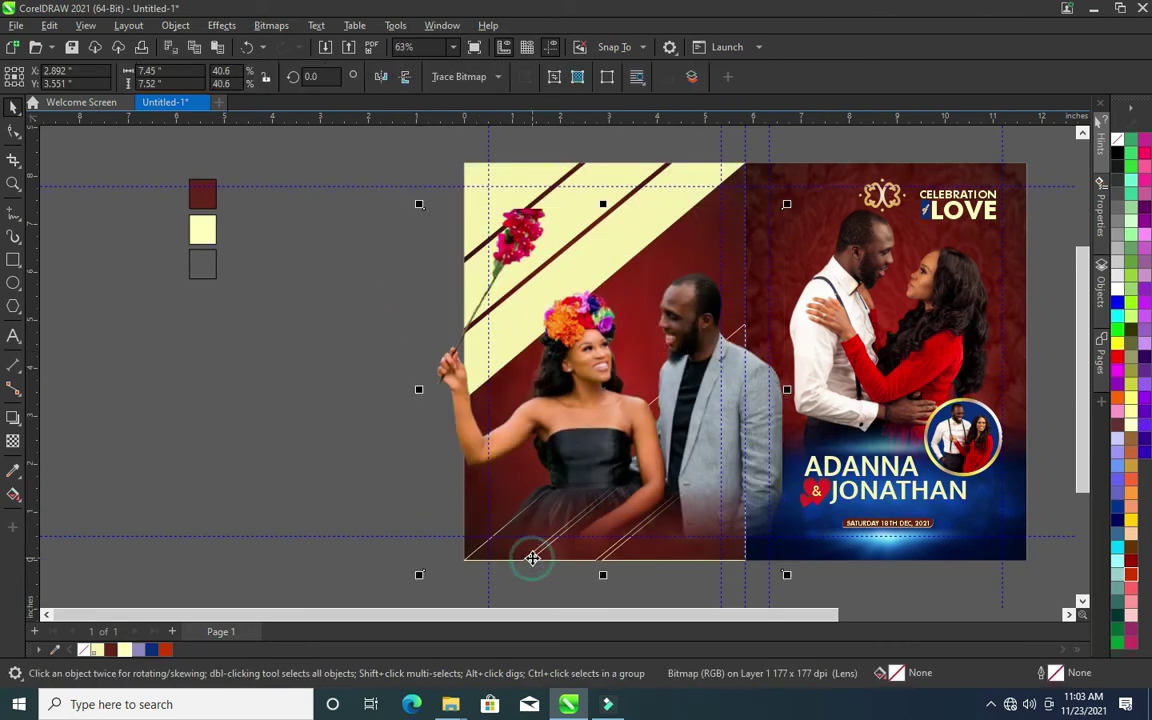
{"action": "left_click", "coordinate": [670, 575]}
{"action": "left_click", "coordinate": [662, 556]}
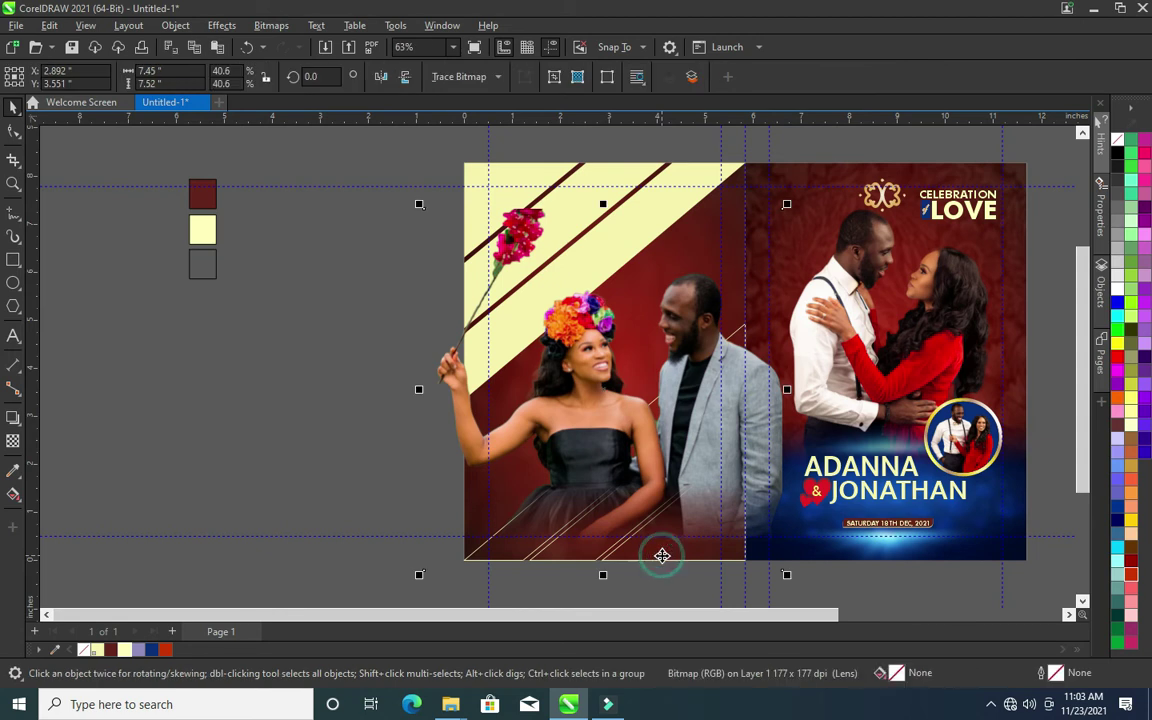
{"action": "left_click", "coordinate": [700, 594]}
{"action": "left_click", "coordinate": [664, 554]}
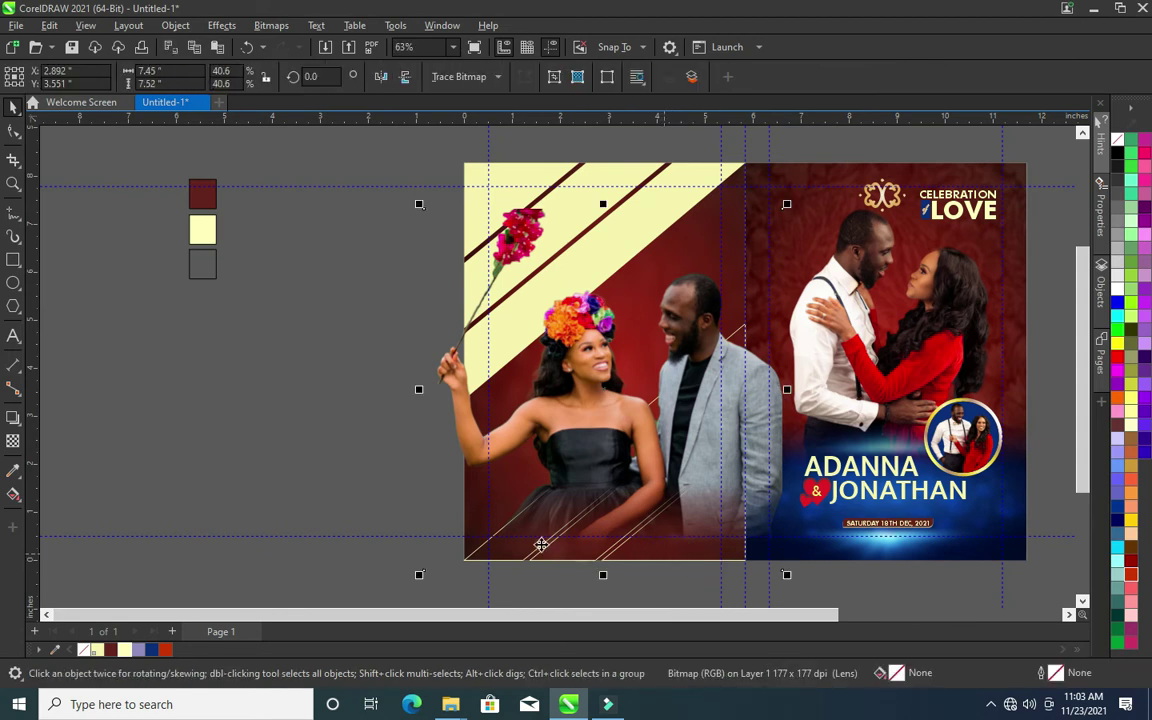
{"action": "scroll", "coordinate": [535, 520], "scroll_direction": "down", "scroll_amount": 2}
{"action": "left_click", "coordinate": [373, 540]}
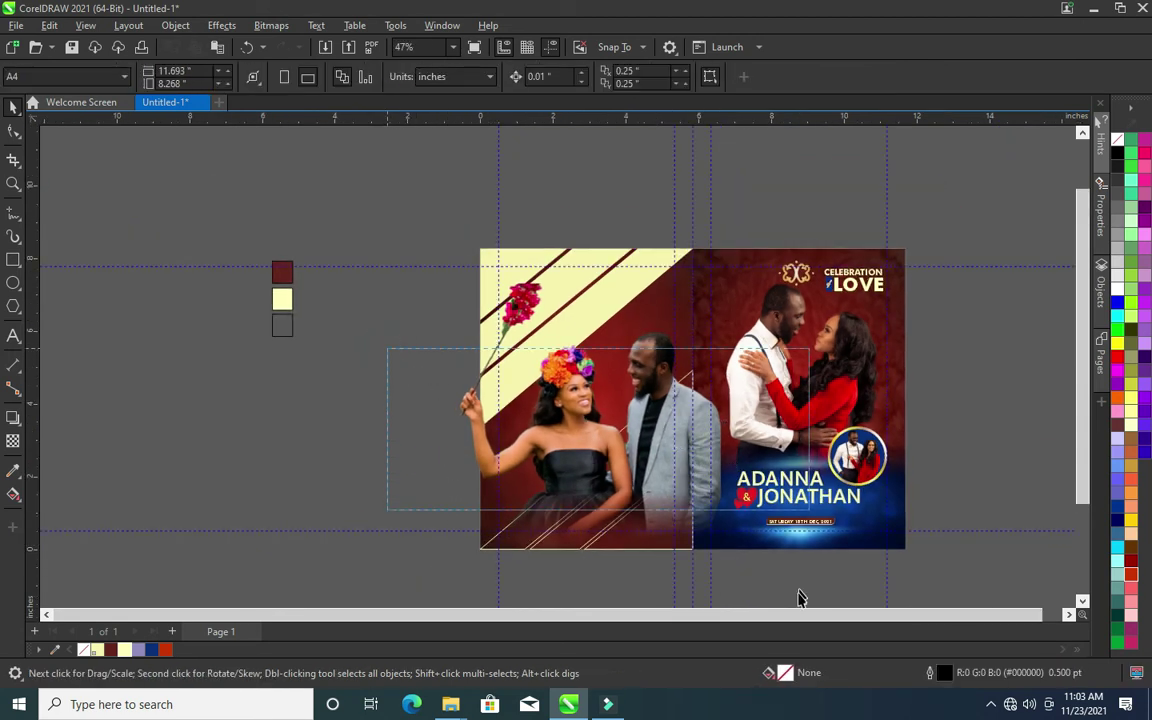
{"action": "scroll", "coordinate": [753, 563], "scroll_direction": "down", "scroll_amount": 1}
{"action": "left_click", "coordinate": [683, 417]}
Fill the lower stripe area lavender, move the couple cutout aside, then apply sampled grey to it
{"action": "scroll", "coordinate": [683, 417], "scroll_direction": "up", "scroll_amount": 2}
{"action": "left_click", "coordinate": [139, 650]}
{"action": "left_click", "coordinate": [620, 399]}
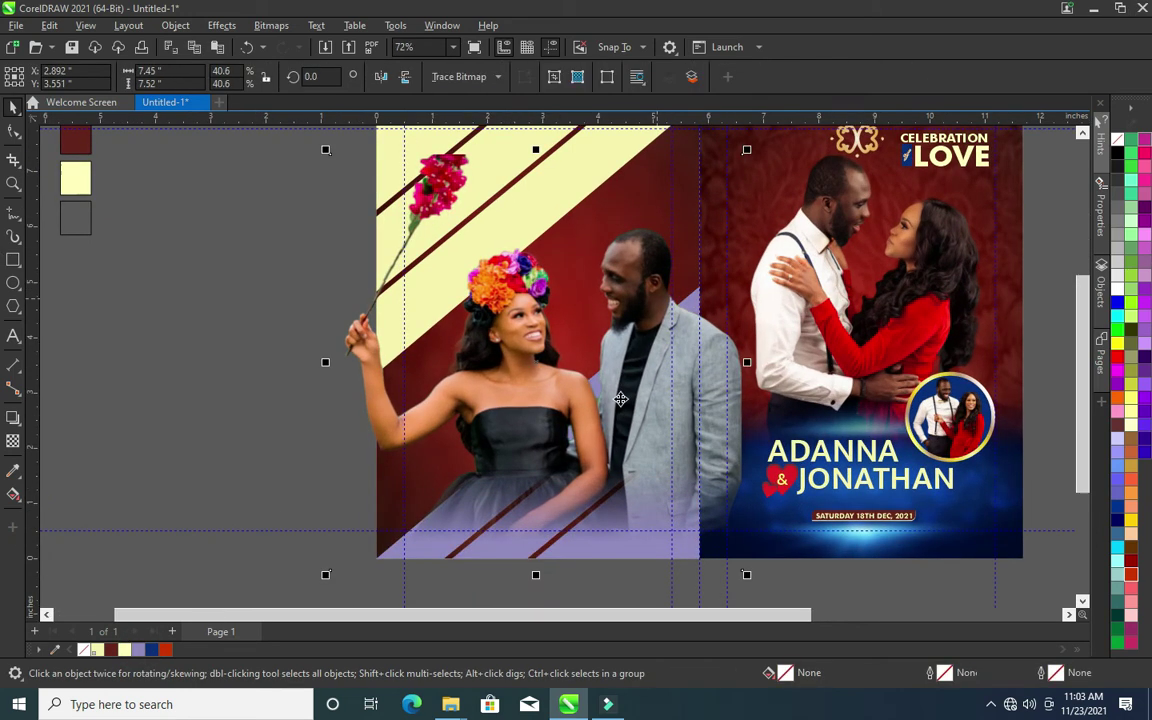
{"action": "left_click_drag", "start_coordinate": [628, 300], "coordinate": [362, 226]}
{"action": "left_click", "coordinate": [13, 470]}
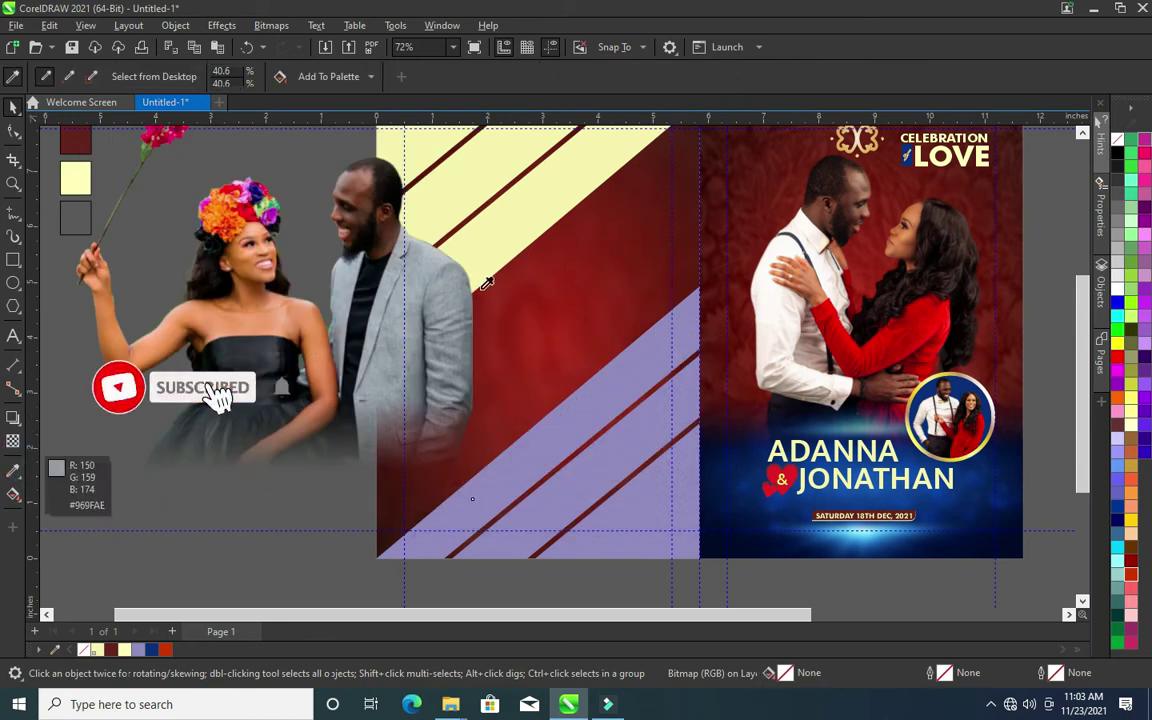
{"action": "left_click", "coordinate": [440, 287]}
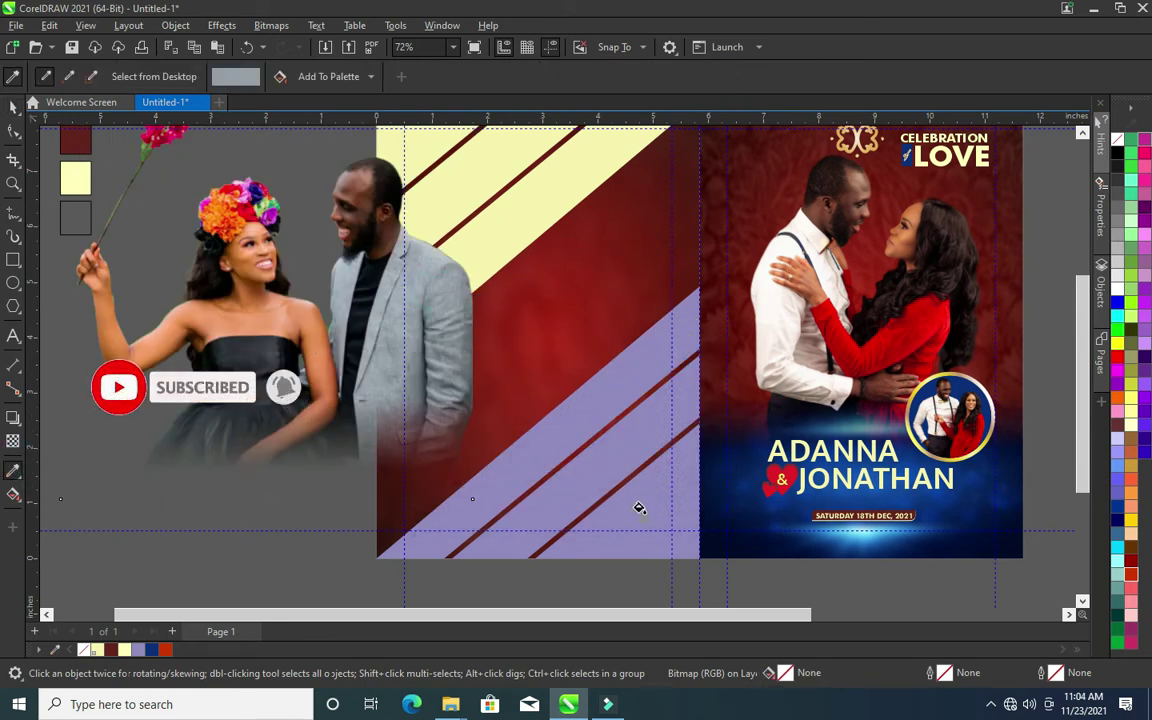
{"action": "left_click", "coordinate": [638, 507]}
Move the couple cutout back onto the panel and stretch the stripe shape slightly taller
{"action": "left_click", "coordinate": [13, 107]}
{"action": "mouse_move", "coordinate": [428, 446]}
{"action": "left_mouse_down"}
{"action": "mouse_move", "coordinate": [634, 352]}
{"action": "mouse_move", "coordinate": [624, 355]}
{"action": "left_mouse_up"}
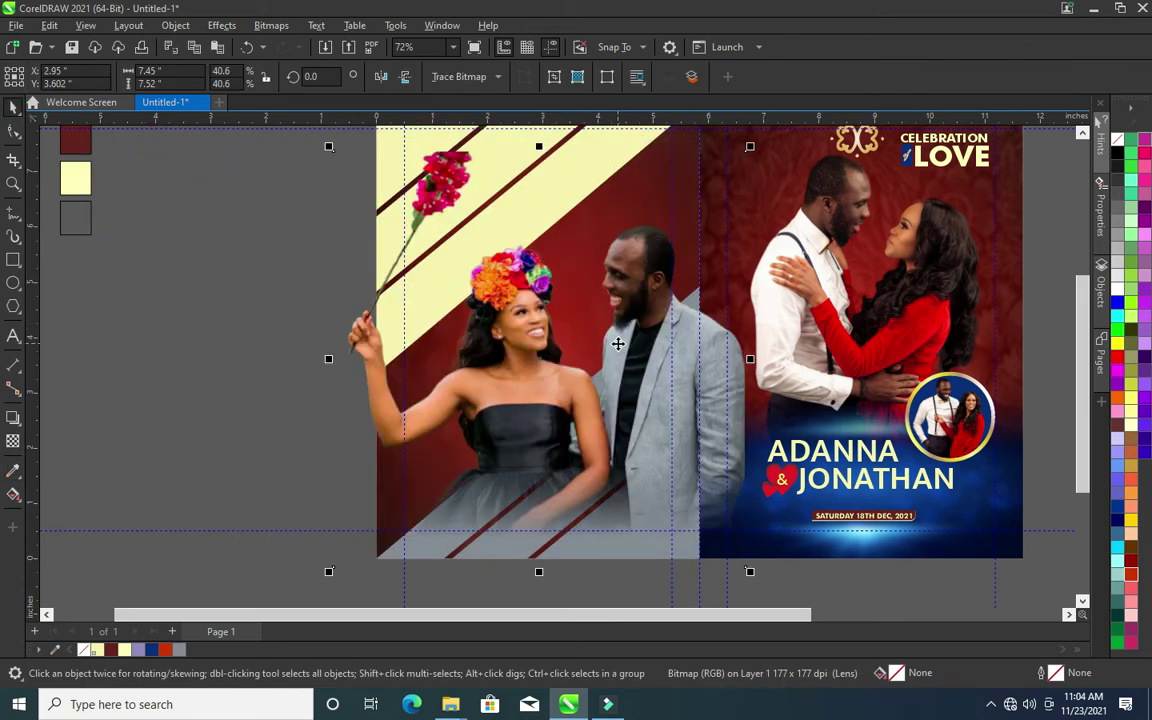
{"action": "scroll", "coordinate": [618, 344], "scroll_direction": "down", "scroll_amount": 2}
{"action": "scroll", "coordinate": [618, 344], "scroll_direction": "up", "scroll_amount": 1}
{"action": "scroll", "coordinate": [620, 310], "scroll_direction": "up", "scroll_amount": 1}
{"action": "left_click_drag", "start_coordinate": [627, 299], "coordinate": [616, 316]}
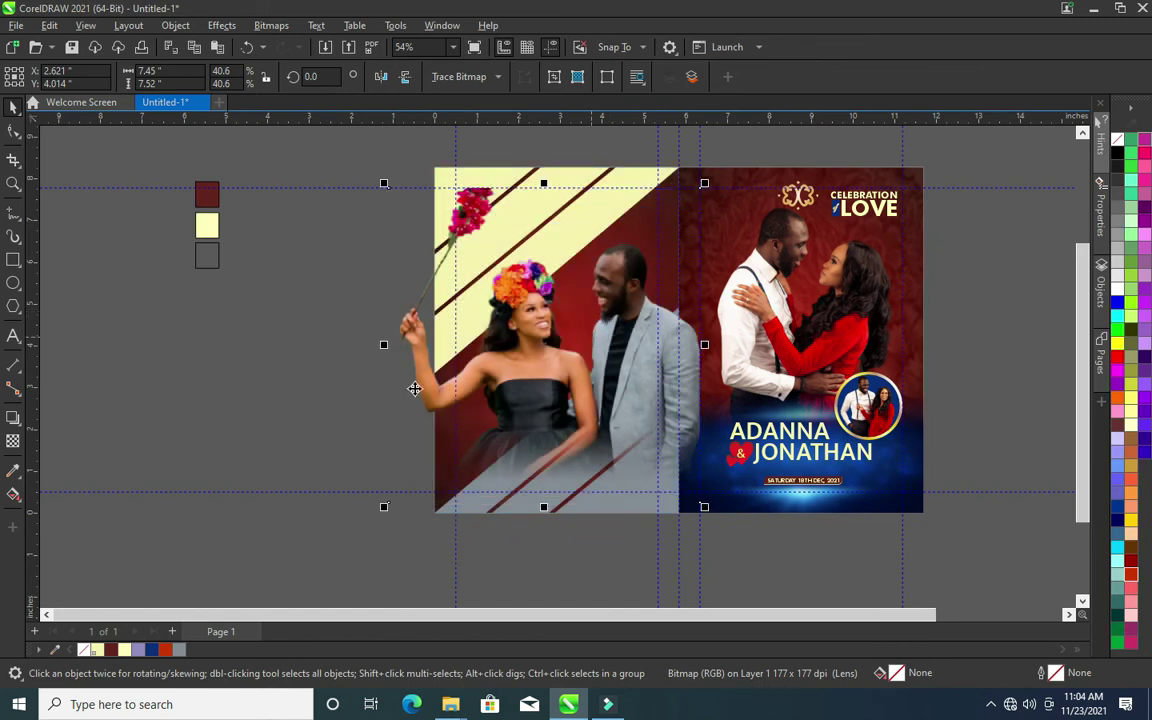
{"action": "left_click", "coordinate": [471, 170]}
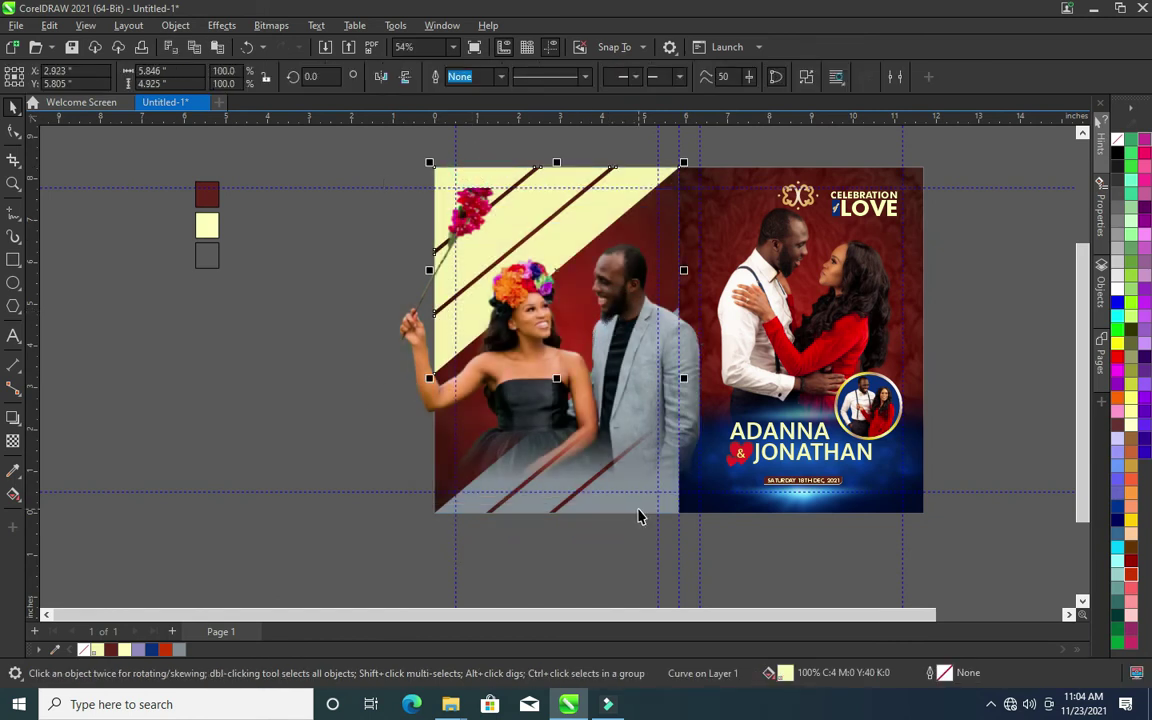
{"action": "left_click_drag", "start_coordinate": [640, 516], "coordinate": [638, 514]}
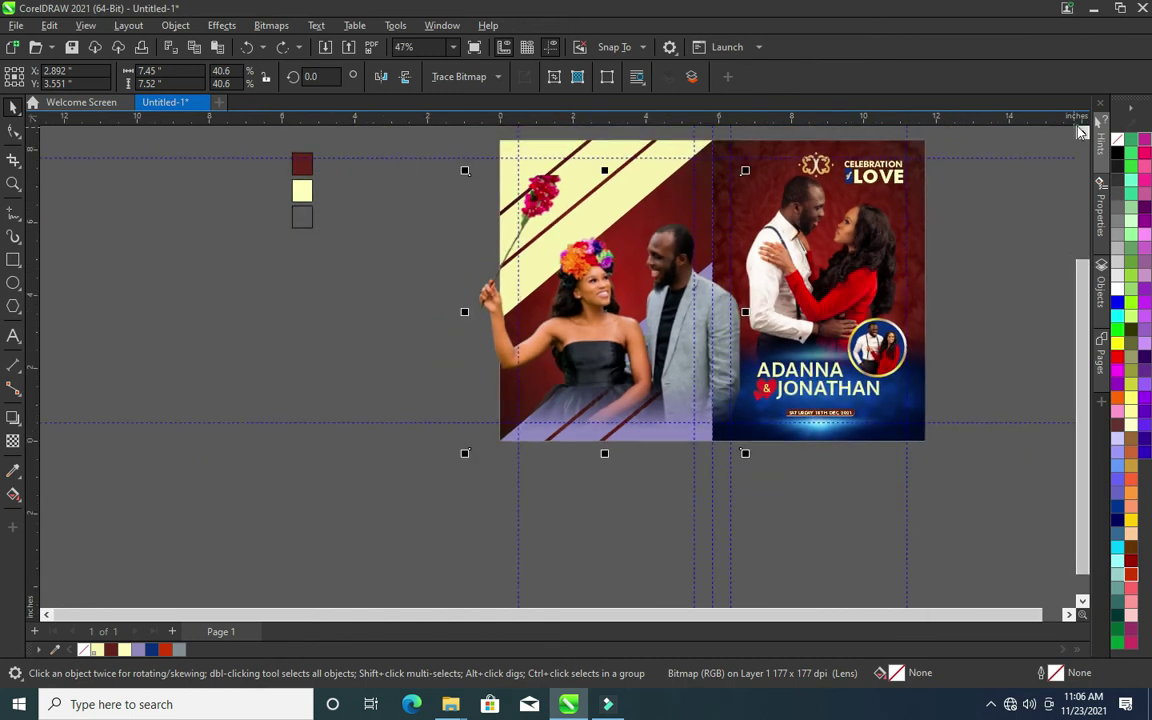
Scale the couple cutout to about 42.5% (roughly 7.8 × 7.9 in) and fit it on the panel's left edge
{"action": "left_click", "coordinate": [1080, 132]}
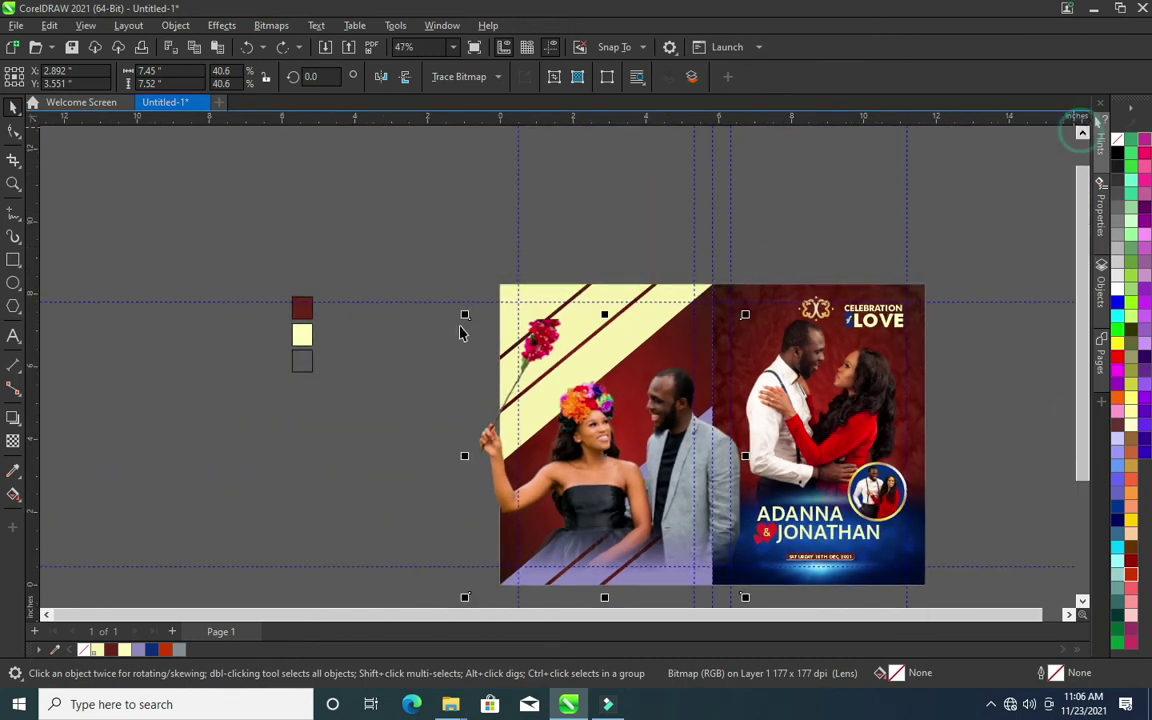
{"action": "mouse_move", "coordinate": [464, 314]}
{"action": "left_mouse_down"}
{"action": "mouse_move", "coordinate": [417, 228]}
{"action": "mouse_move", "coordinate": [396, 243]}
{"action": "left_mouse_up"}
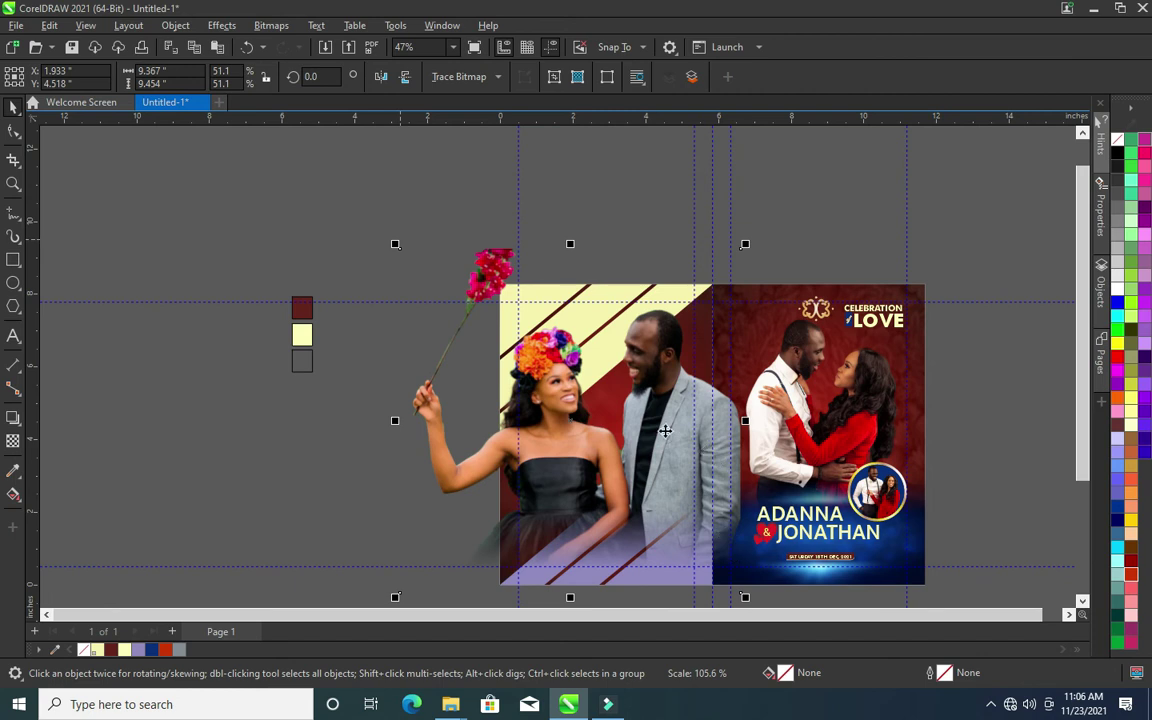
{"action": "scroll", "coordinate": [669, 432], "scroll_direction": "down", "scroll_amount": 1}
{"action": "left_click_drag", "start_coordinate": [745, 605], "coordinate": [716, 490]}
{"action": "left_click_drag", "start_coordinate": [433, 217], "coordinate": [458, 244]}
{"action": "mouse_move", "coordinate": [607, 401]}
{"action": "left_mouse_down"}
{"action": "mouse_move", "coordinate": [607, 355]}
{"action": "mouse_move", "coordinate": [594, 375]}
{"action": "left_mouse_up"}
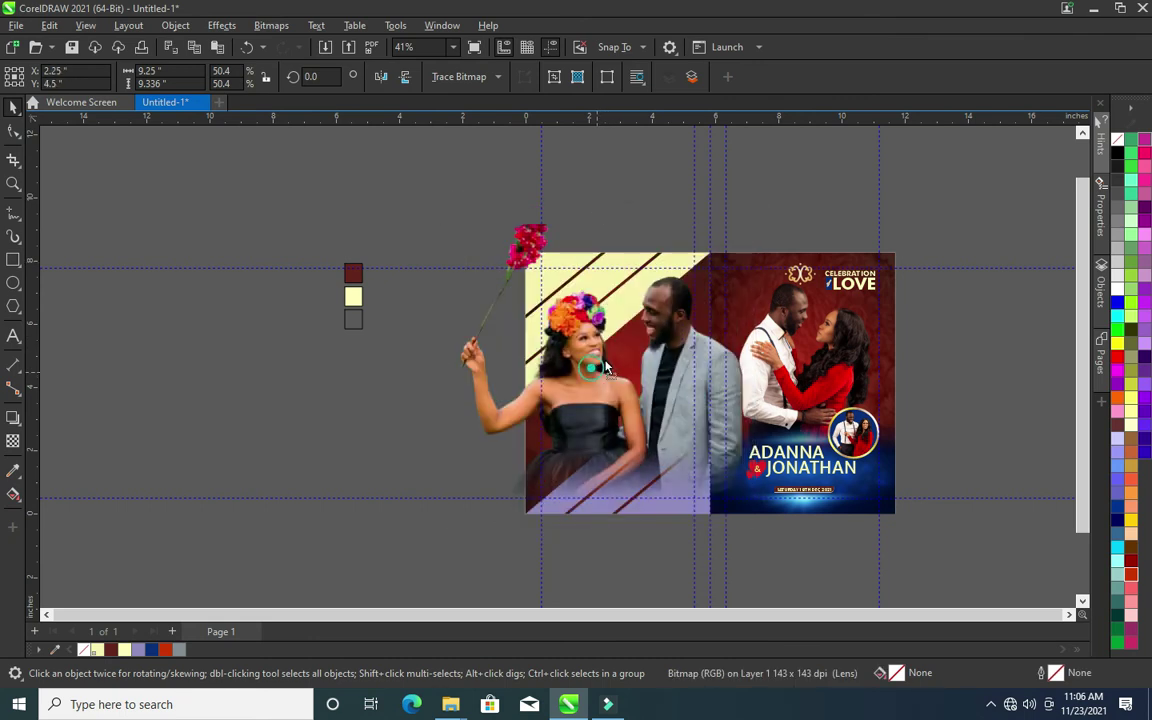
{"action": "left_click_drag", "start_coordinate": [604, 368], "coordinate": [602, 353]}
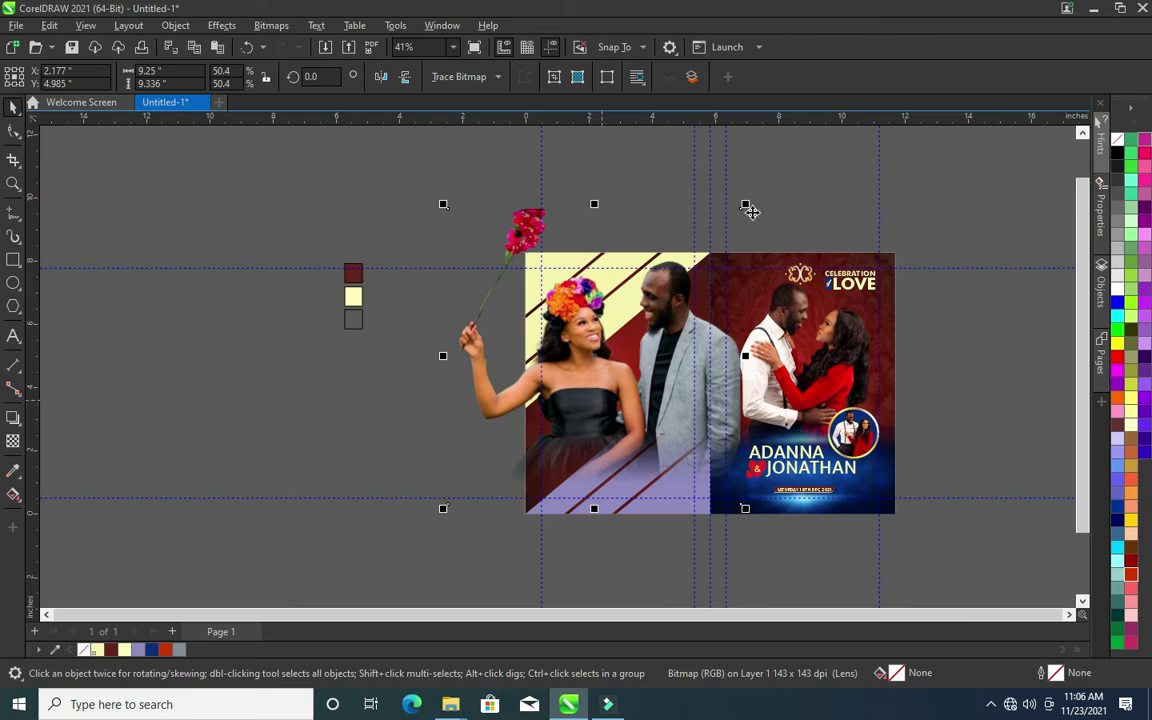
{"action": "left_click_drag", "start_coordinate": [745, 205], "coordinate": [730, 218]}
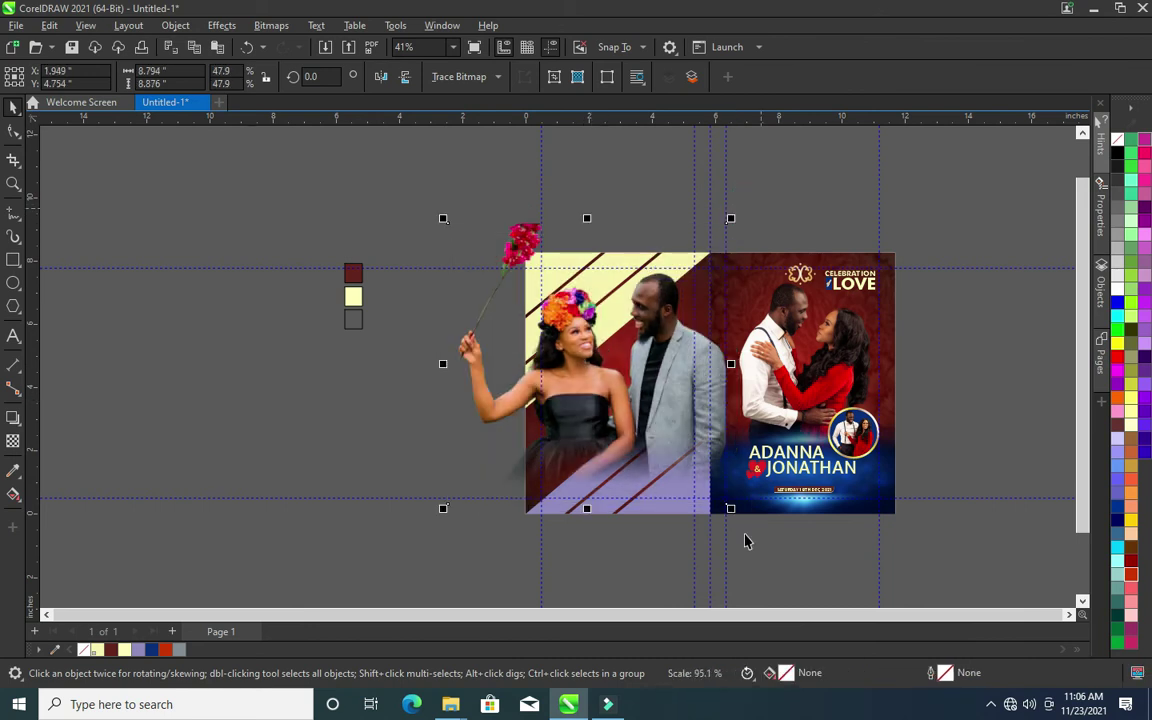
{"action": "left_click_drag", "start_coordinate": [730, 510], "coordinate": [698, 476]}
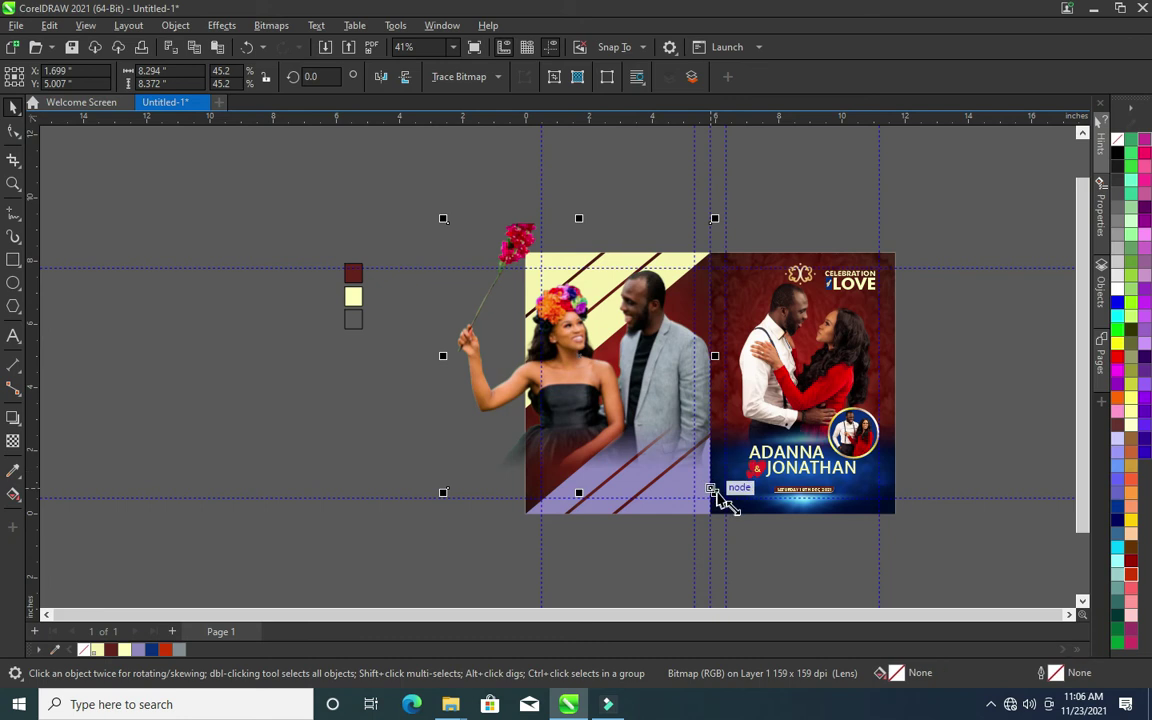
{"action": "scroll", "coordinate": [660, 392], "scroll_direction": "up", "scroll_amount": 2}
{"action": "left_click_drag", "start_coordinate": [642, 352], "coordinate": [666, 362]}
{"action": "scroll", "coordinate": [695, 359], "scroll_direction": "down", "scroll_amount": 1}
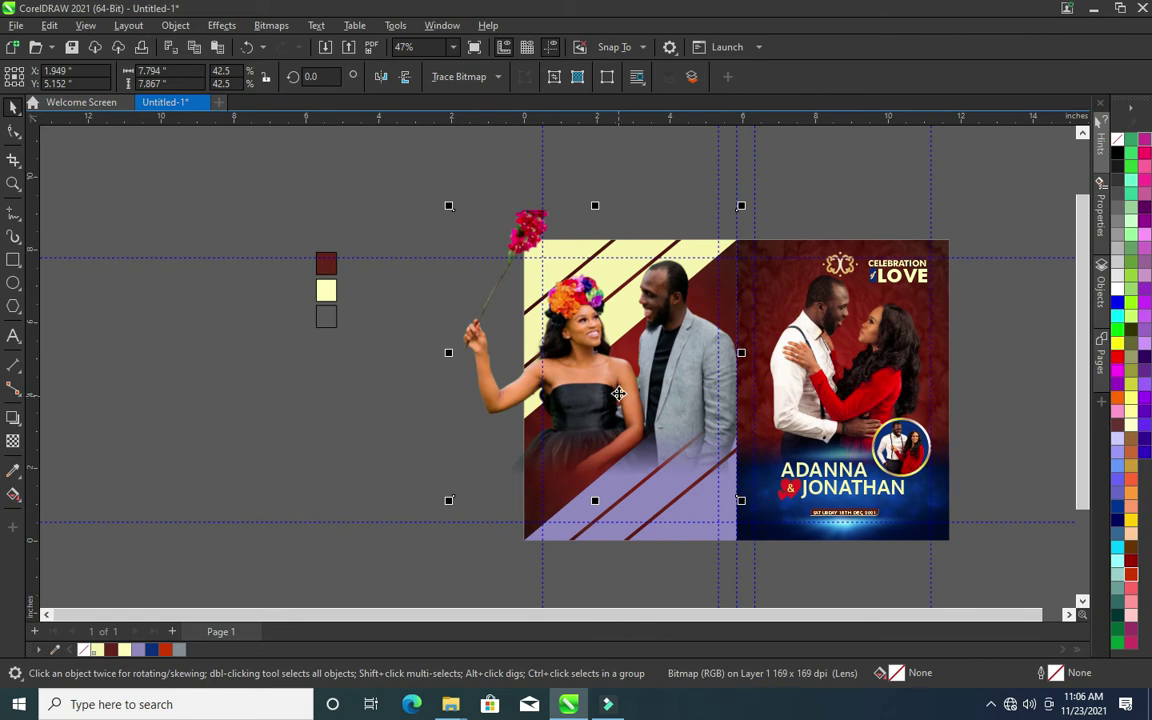
{"action": "scroll", "coordinate": [646, 360], "scroll_direction": "up", "scroll_amount": 1}
{"action": "scroll", "coordinate": [566, 325], "scroll_direction": "down", "scroll_amount": 1}
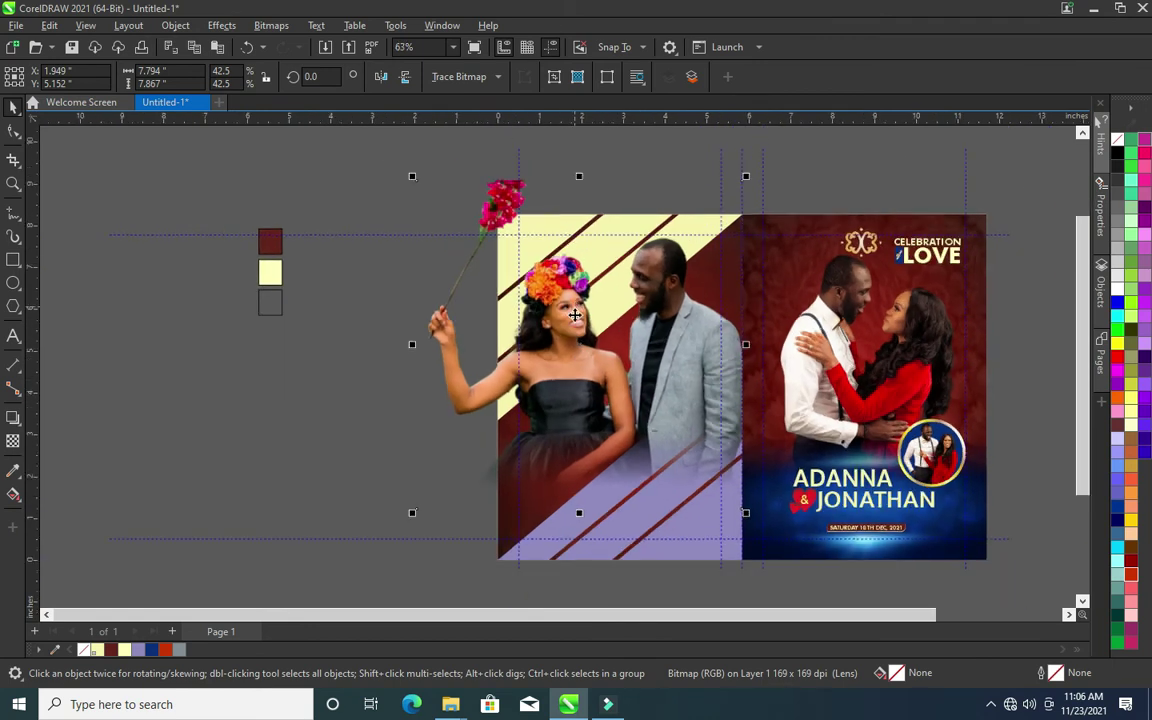
{"action": "right_click", "coordinate": [574, 328]}
{"action": "left_click", "coordinate": [565, 337]}
{"action": "right_click", "coordinate": [165, 346]}
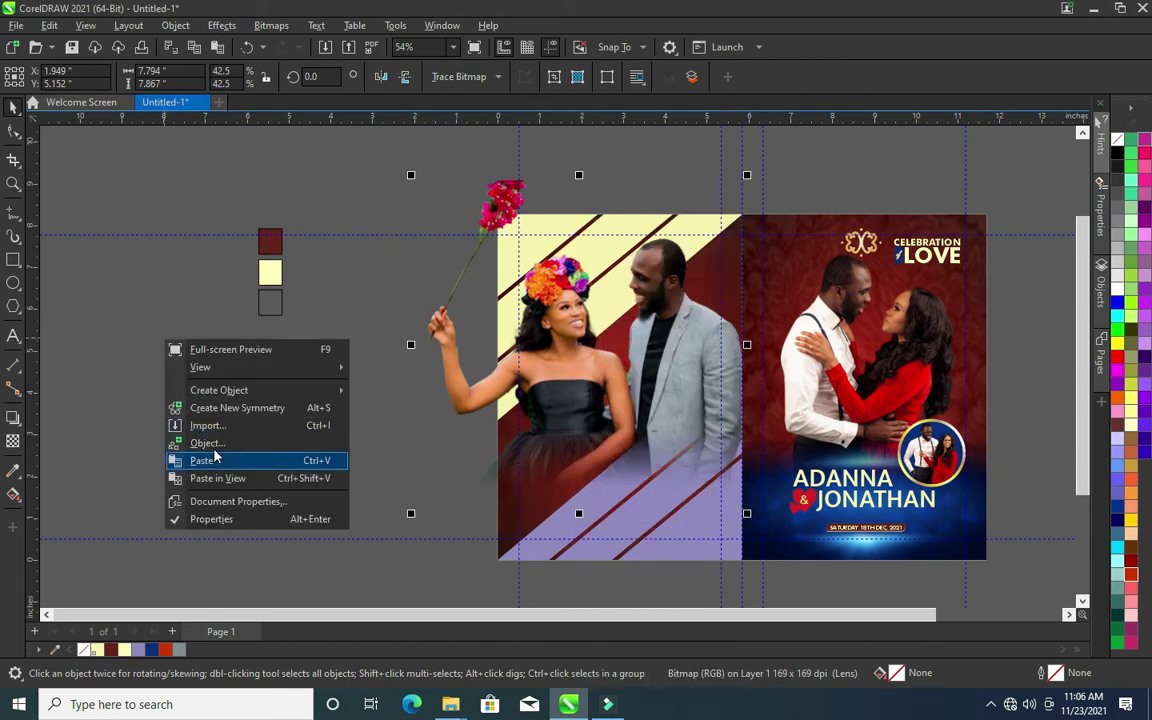
{"action": "left_click", "coordinate": [214, 456]}
{"action": "left_click", "coordinate": [566, 303]}
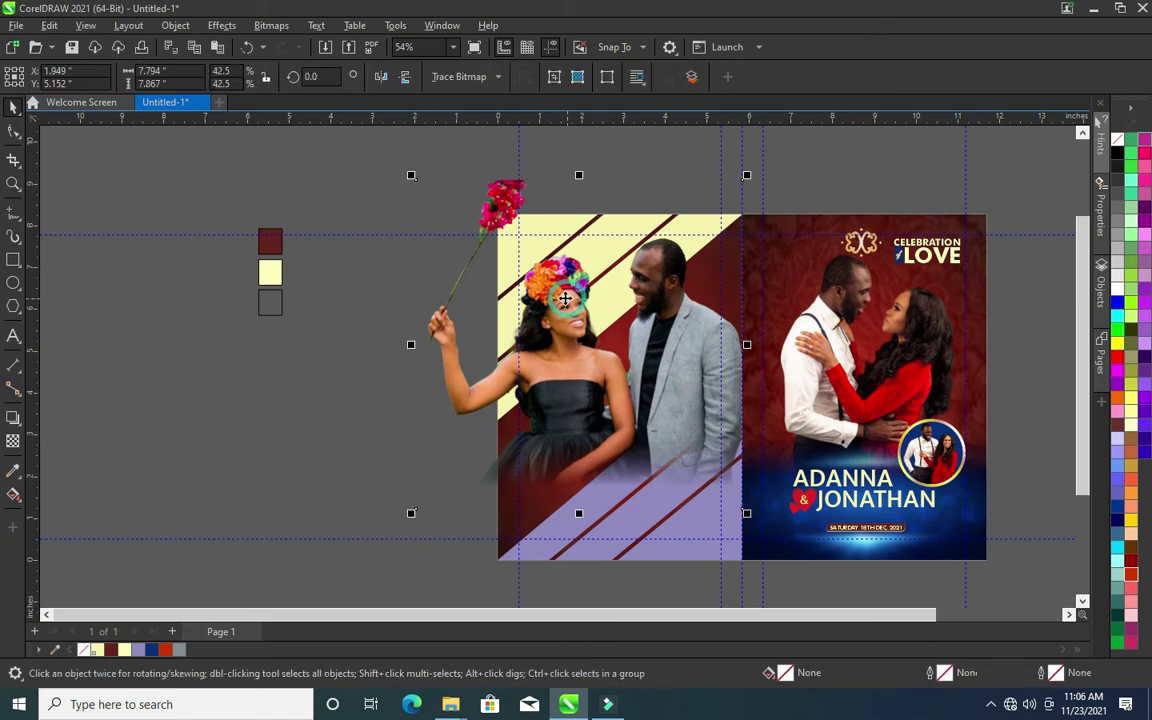
{"action": "right_click", "coordinate": [562, 291]}
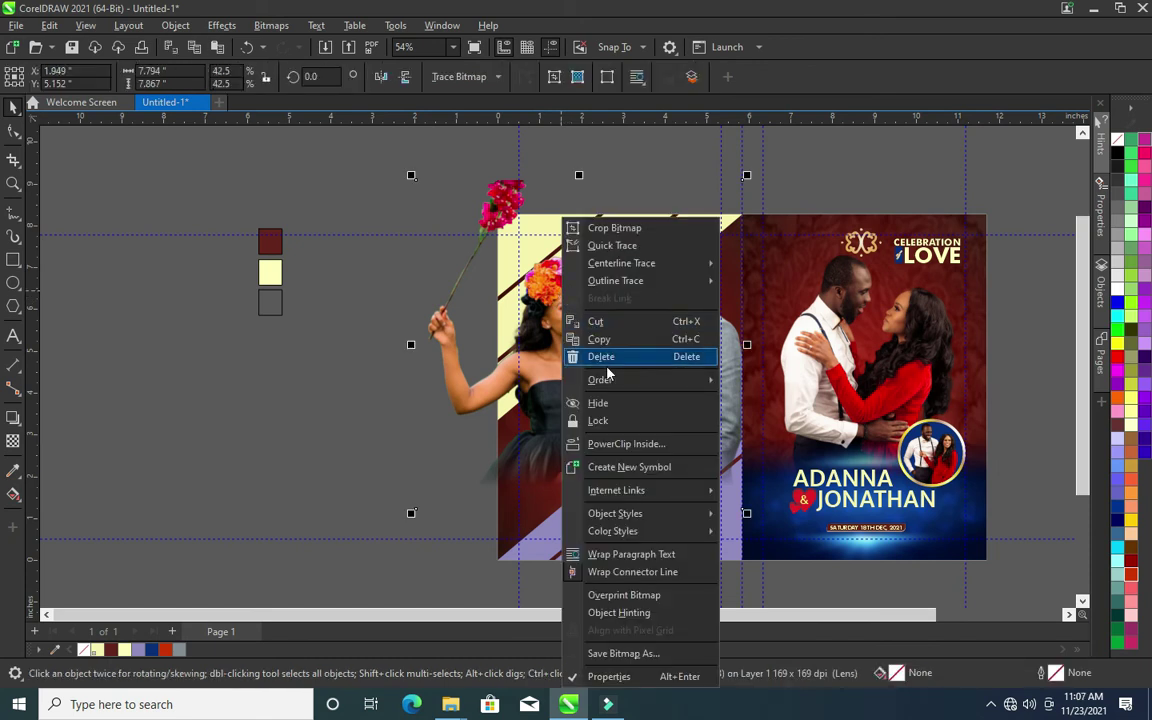
{"action": "left_click", "coordinate": [625, 444]}
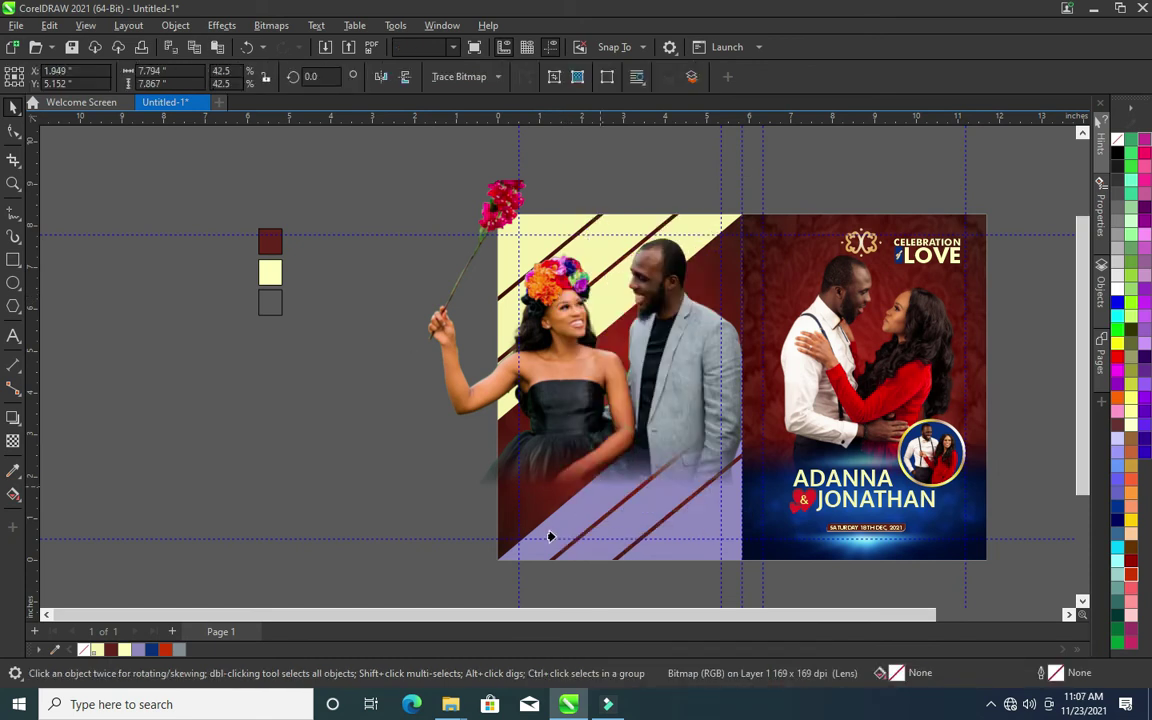
{"action": "left_click", "coordinate": [500, 545]}
{"action": "left_click", "coordinate": [494, 315]}
{"action": "right_click", "coordinate": [553, 320]}
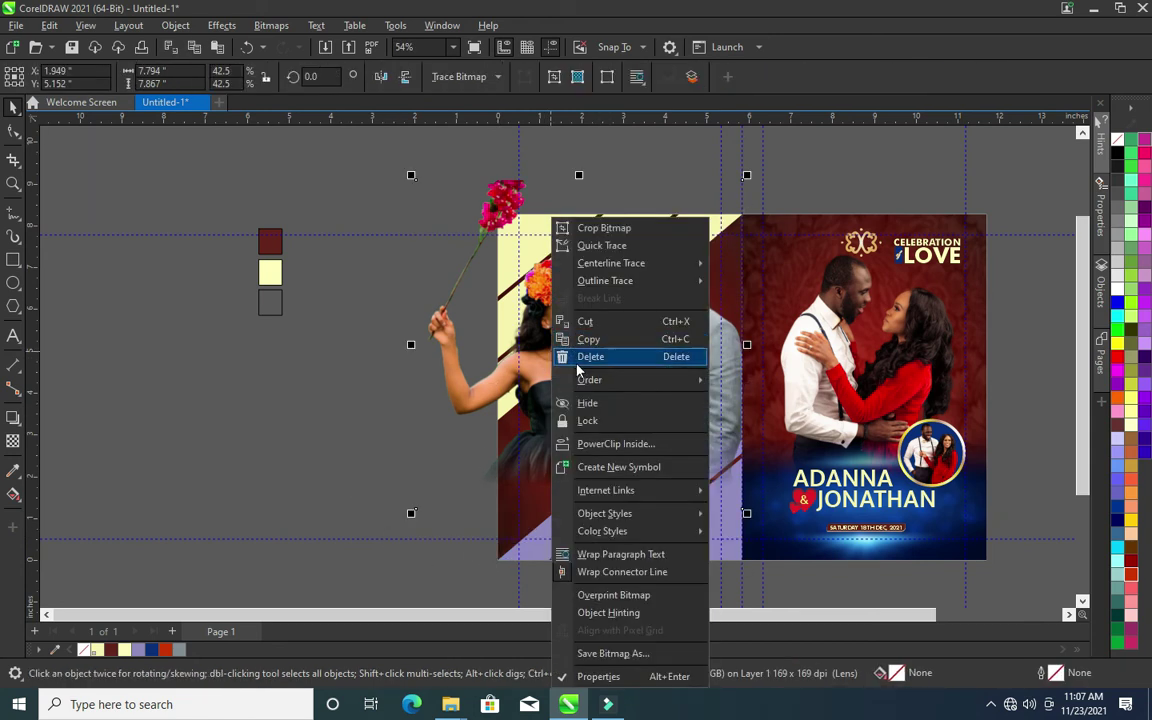
{"action": "left_click", "coordinate": [609, 443]}
{"action": "left_click", "coordinate": [714, 212]}
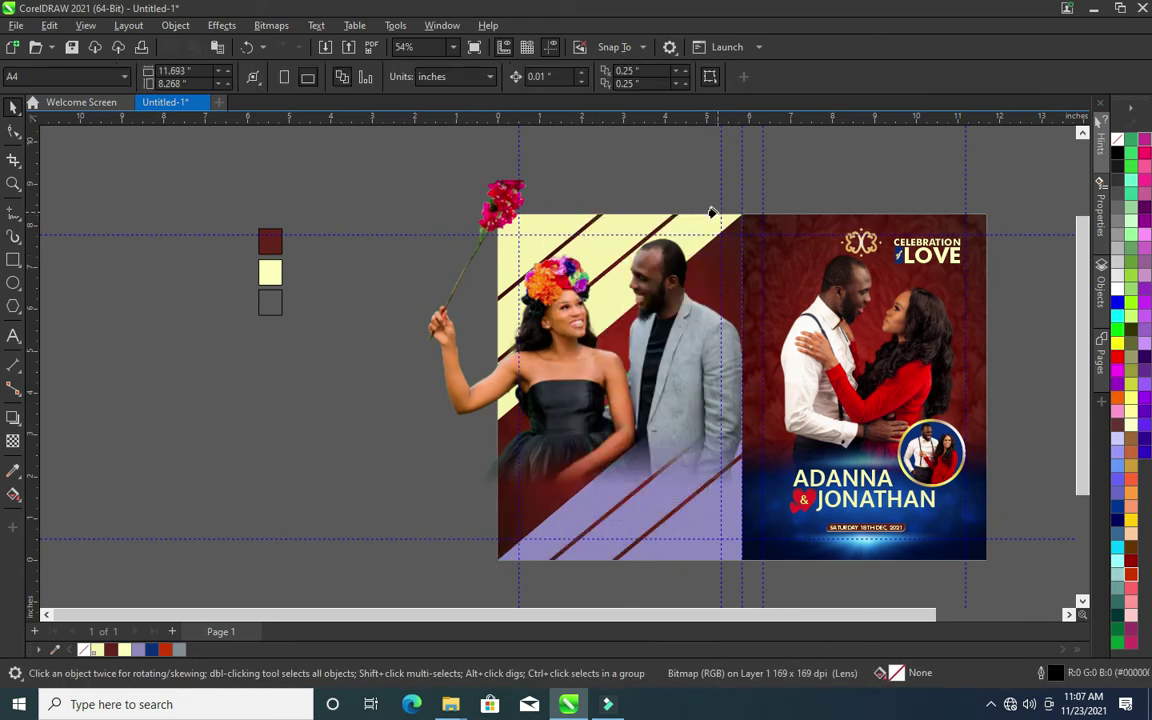
{"action": "left_click", "coordinate": [707, 217]}
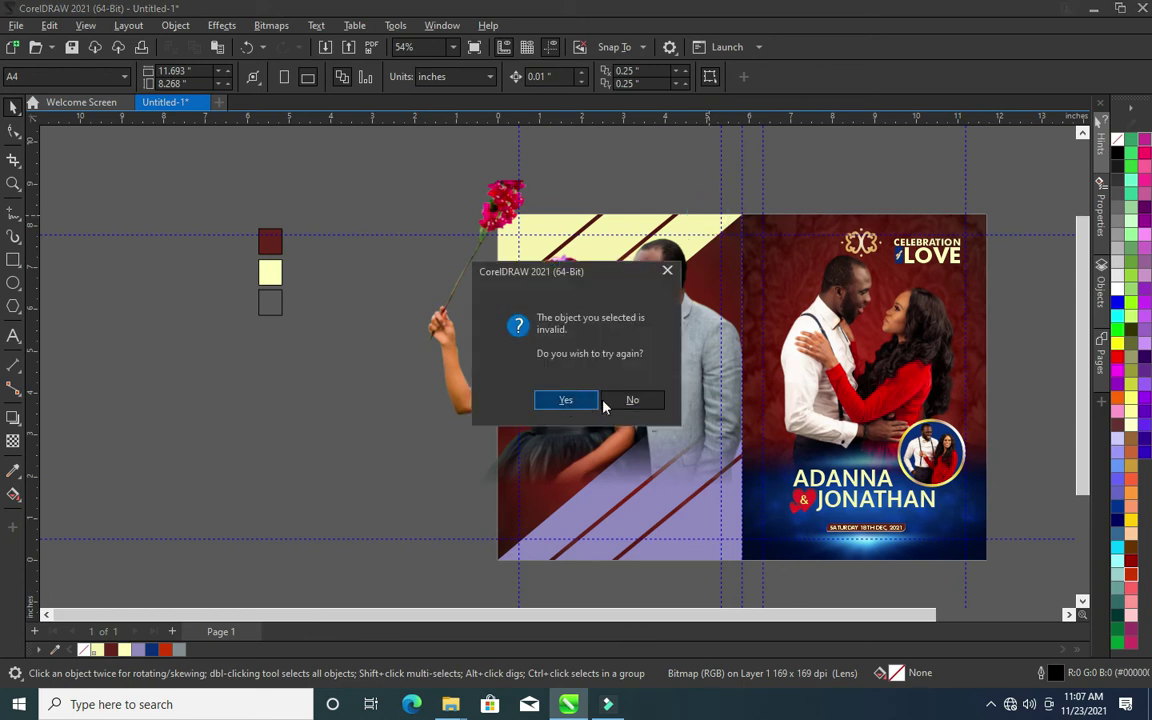
{"action": "left_click", "coordinate": [566, 400]}
{"action": "left_click", "coordinate": [559, 291]}
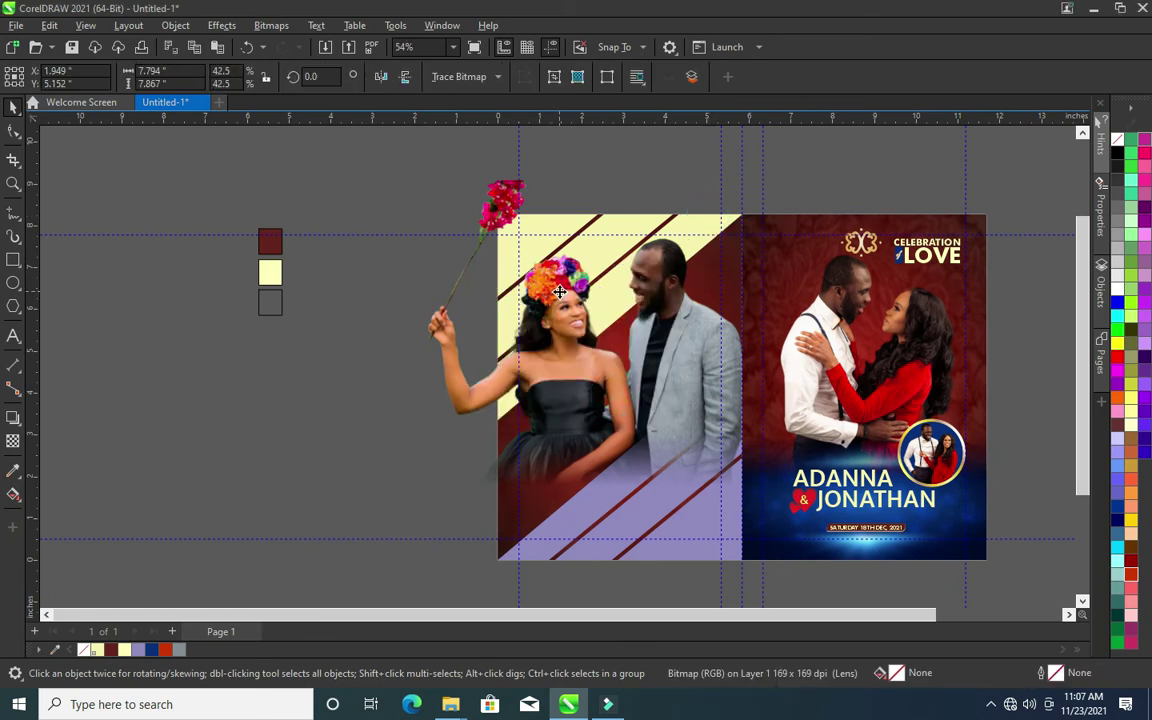
{"action": "left_click_drag", "start_coordinate": [559, 291], "coordinate": [285, 380]}
PowerClip the woman-with-flower photo into the yellow-striped panel and shift it left and down
{"action": "right_click", "coordinate": [303, 382]}
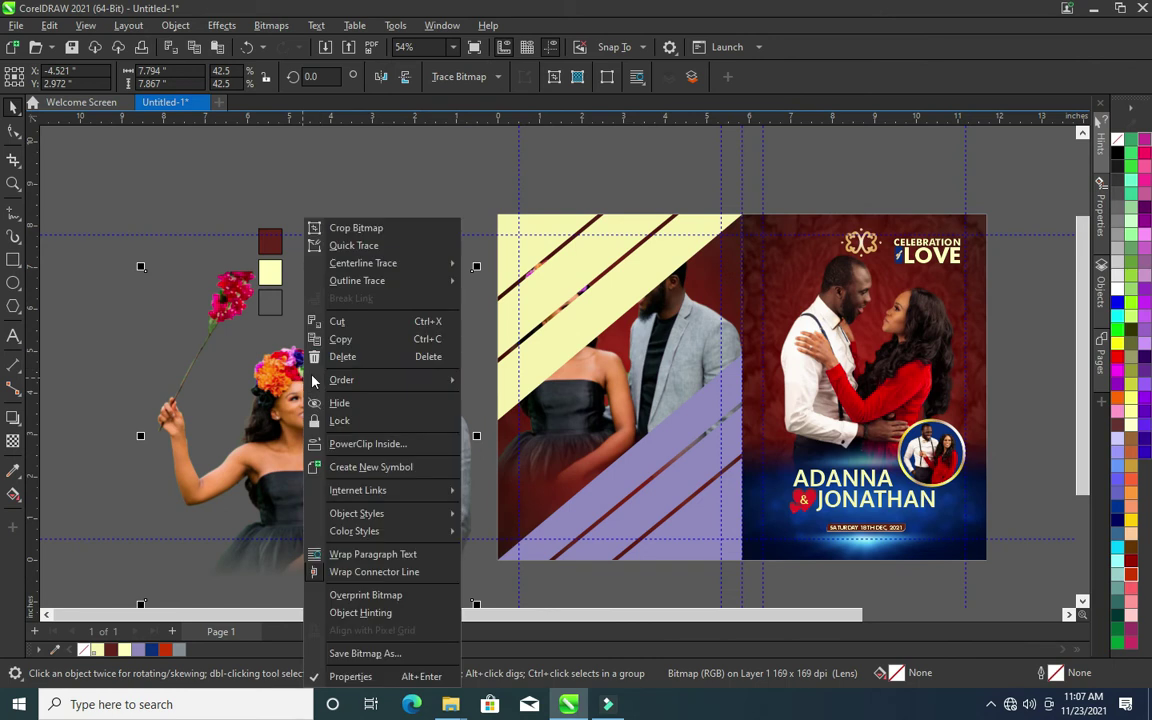
{"action": "left_click", "coordinate": [367, 443]}
{"action": "left_click", "coordinate": [642, 220]}
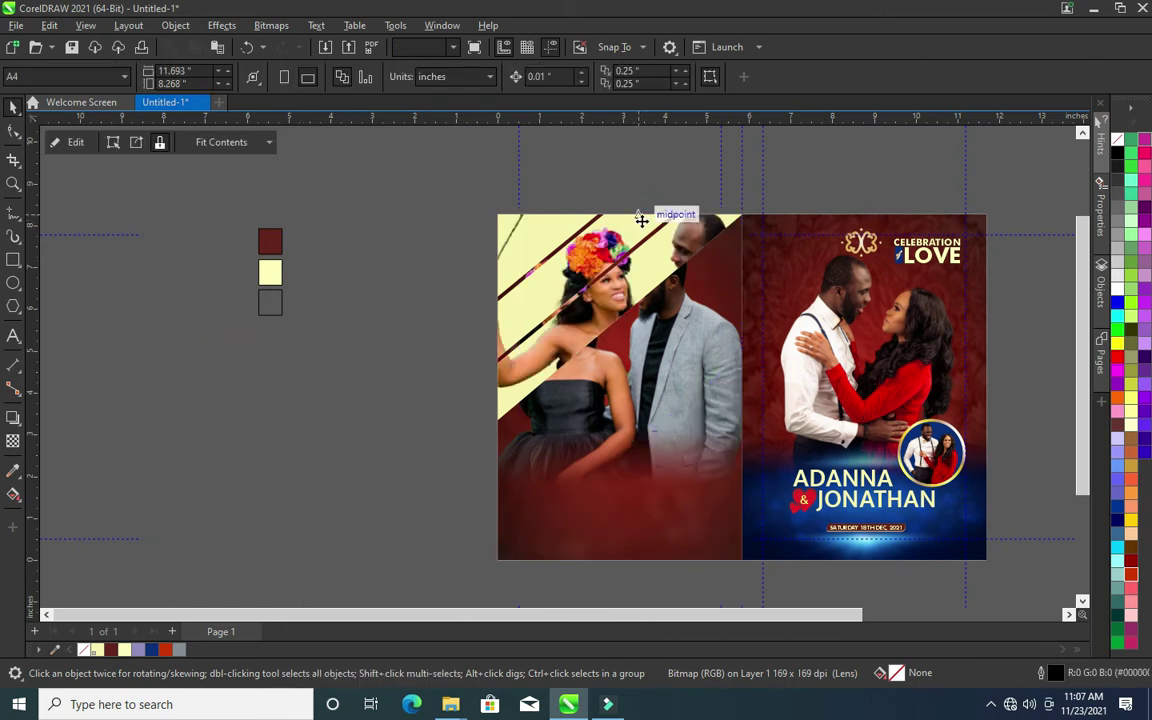
{"action": "scroll", "coordinate": [606, 256], "scroll_direction": "up", "scroll_amount": 1}
{"action": "left_click", "coordinate": [76, 143]}
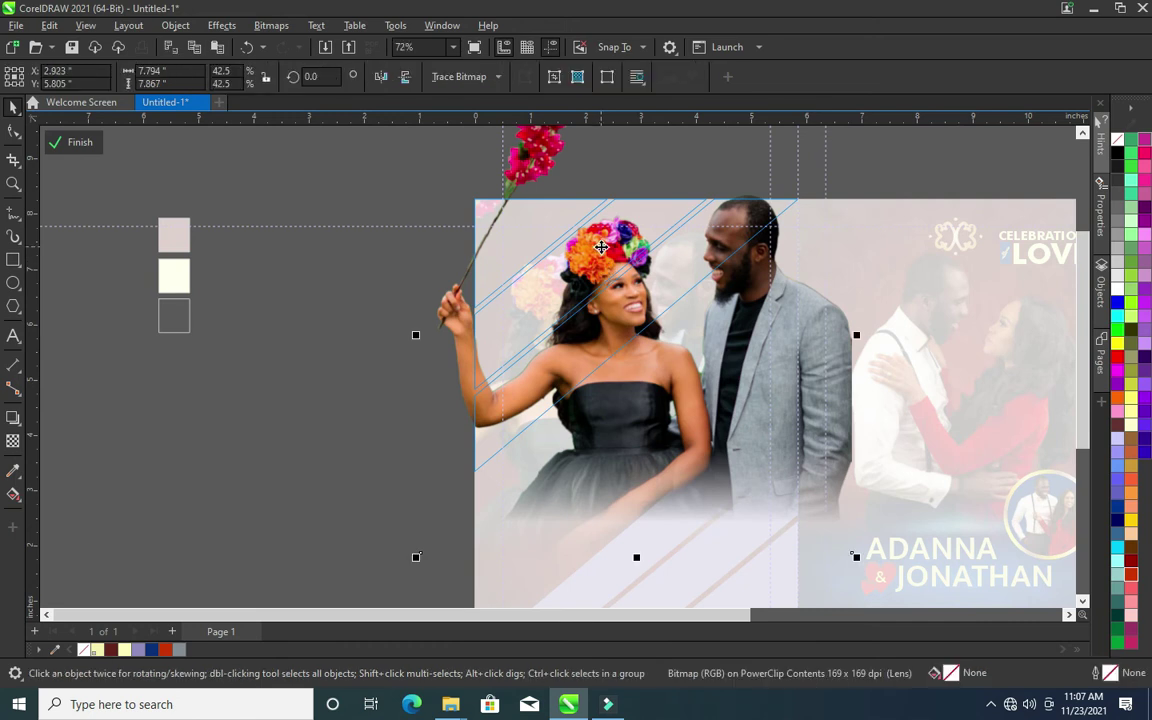
{"action": "left_click_drag", "start_coordinate": [597, 257], "coordinate": [532, 274]}
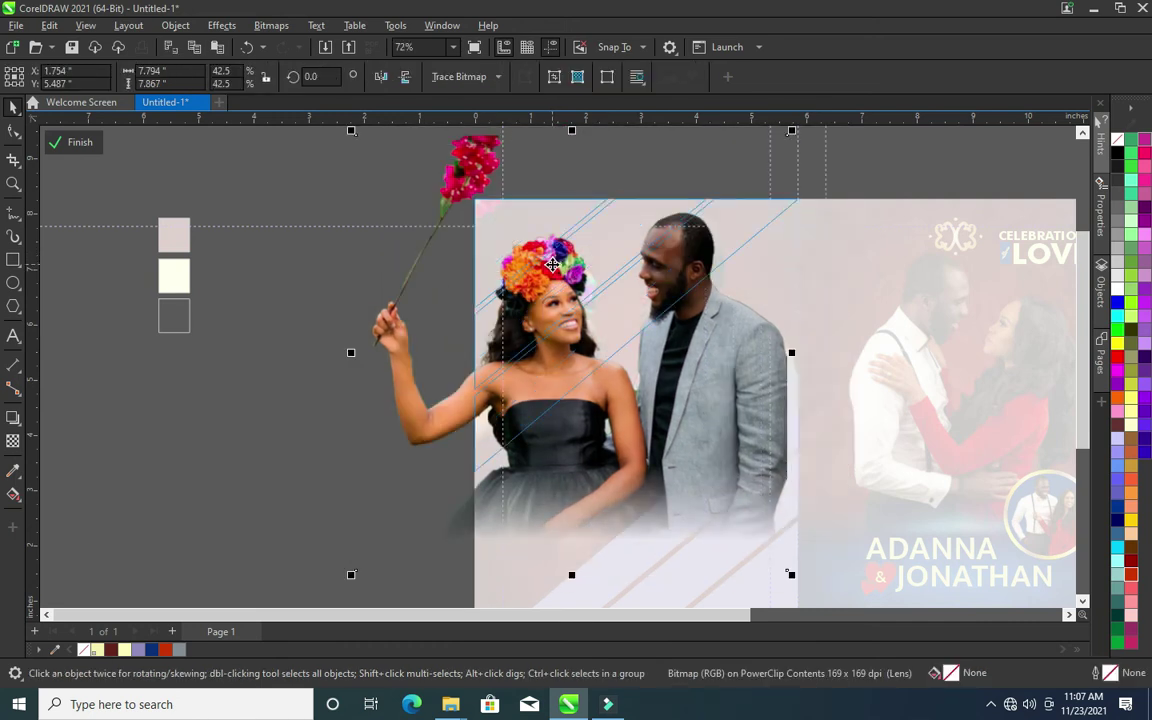
{"action": "left_click", "coordinate": [224, 373], "text": "ctrl"}
Re-edit the PowerClip to nudge the photo slightly right and up within the frame
{"action": "scroll", "coordinate": [355, 321], "scroll_direction": "down", "scroll_amount": 1}
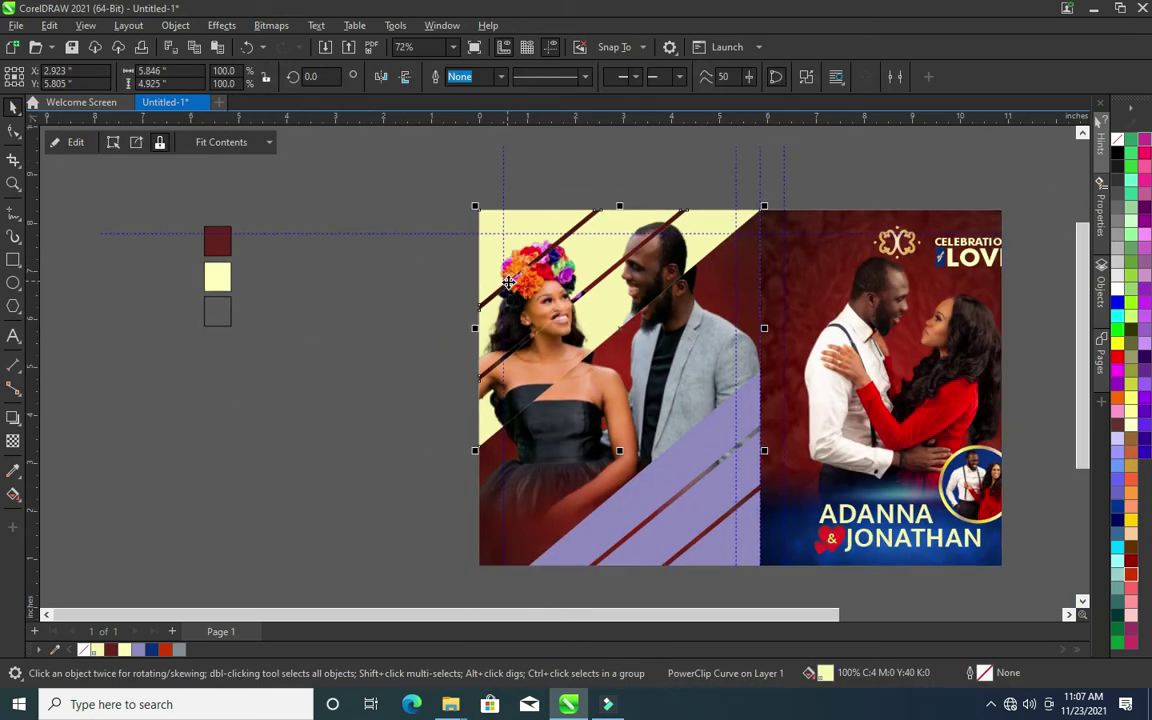
{"action": "scroll", "coordinate": [508, 283], "scroll_direction": "up", "scroll_amount": 1}
{"action": "scroll", "coordinate": [508, 283], "scroll_direction": "up", "scroll_amount": 1}
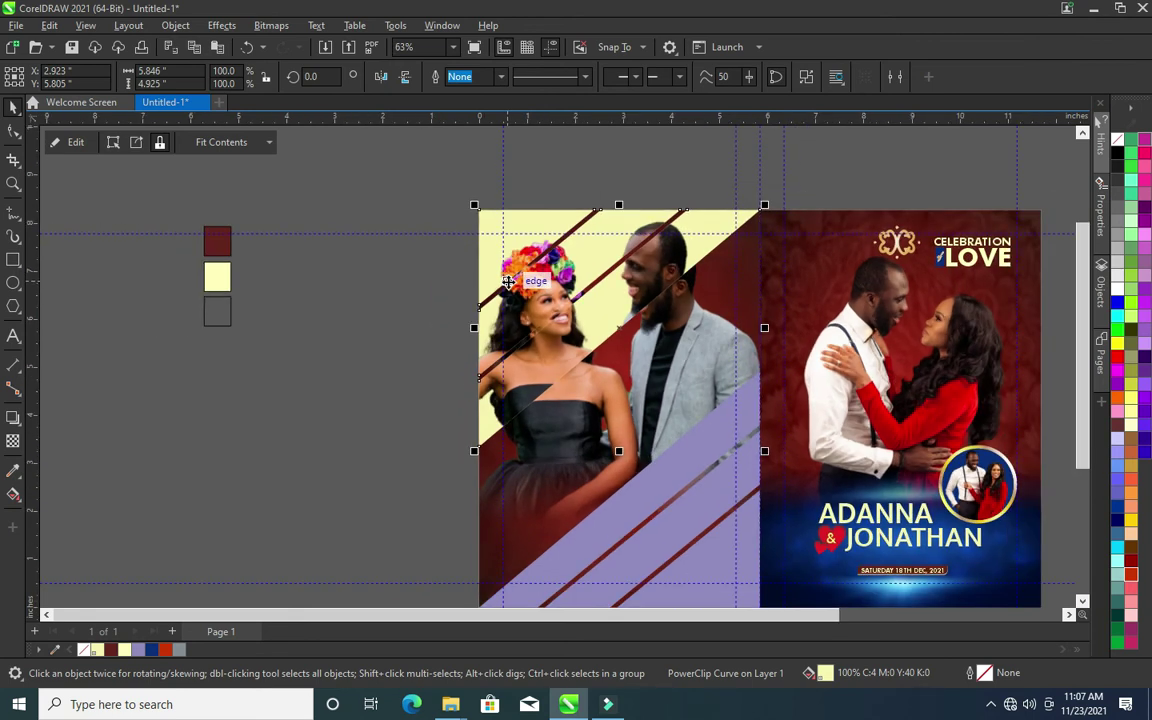
{"action": "scroll", "coordinate": [508, 283], "scroll_direction": "up", "scroll_amount": 1}
{"action": "left_click", "coordinate": [75, 142]}
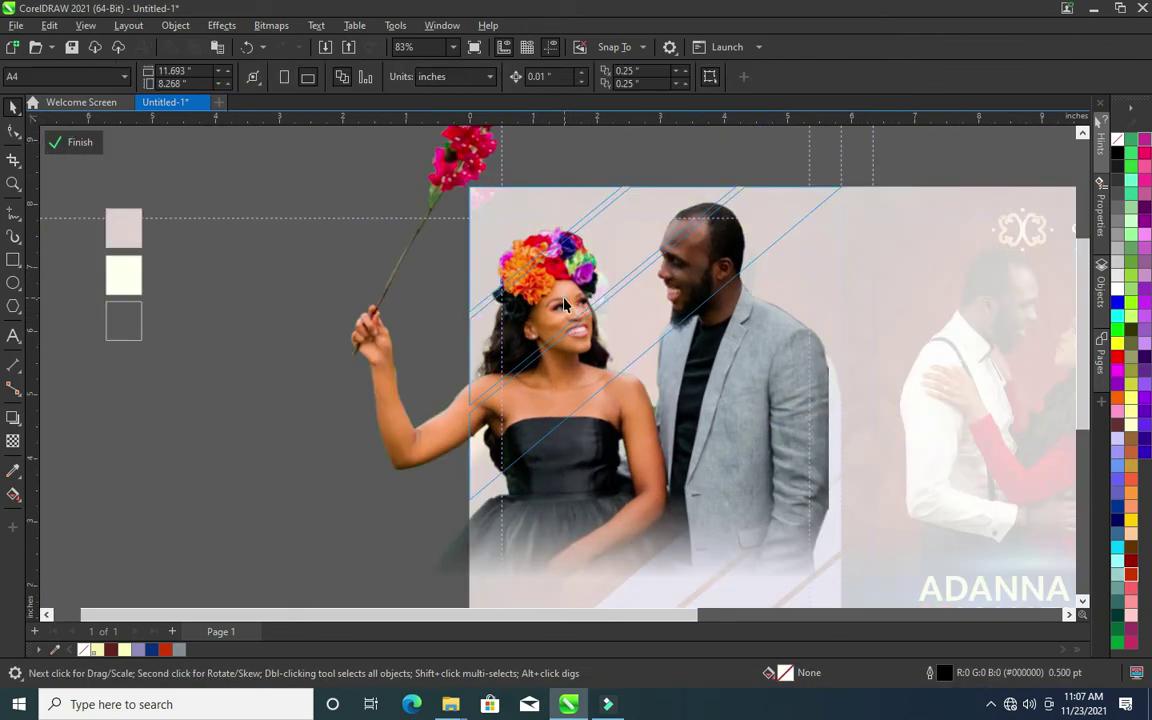
{"action": "scroll", "coordinate": [566, 291], "scroll_direction": "down", "scroll_amount": 1}
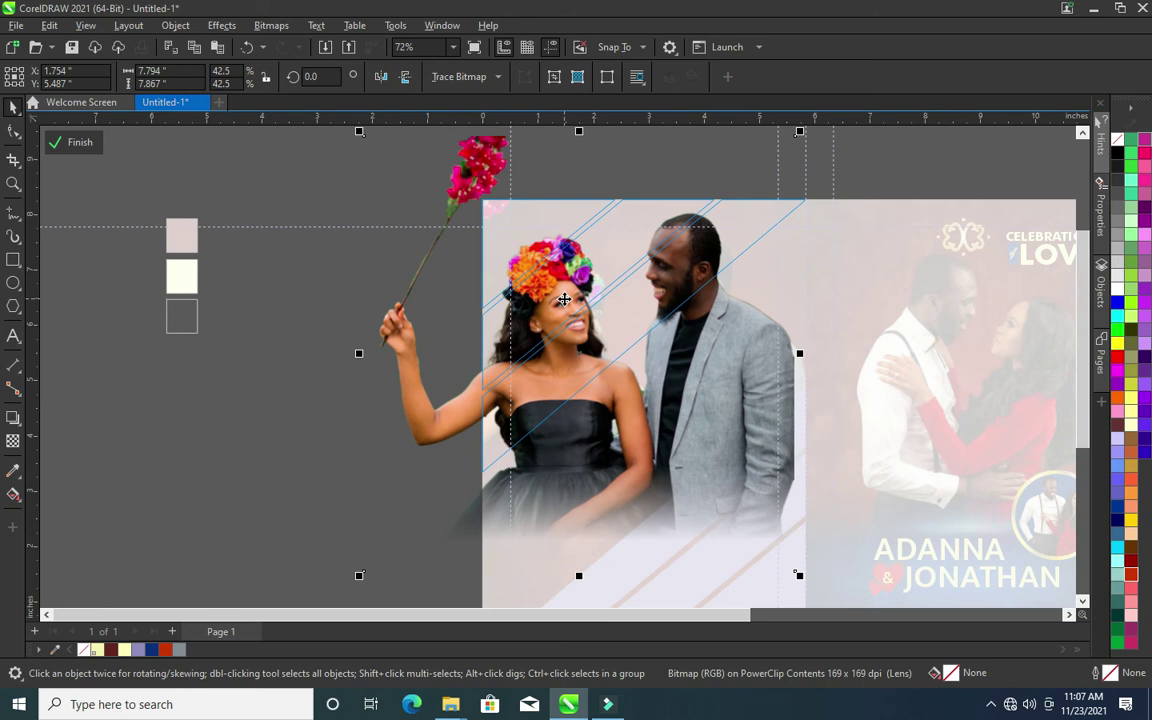
{"action": "mouse_move", "coordinate": [561, 296]}
{"action": "left_mouse_down"}
{"action": "mouse_move", "coordinate": [569, 308]}
{"action": "mouse_move", "coordinate": [558, 308]}
{"action": "mouse_move", "coordinate": [564, 295]}
{"action": "left_mouse_up"}
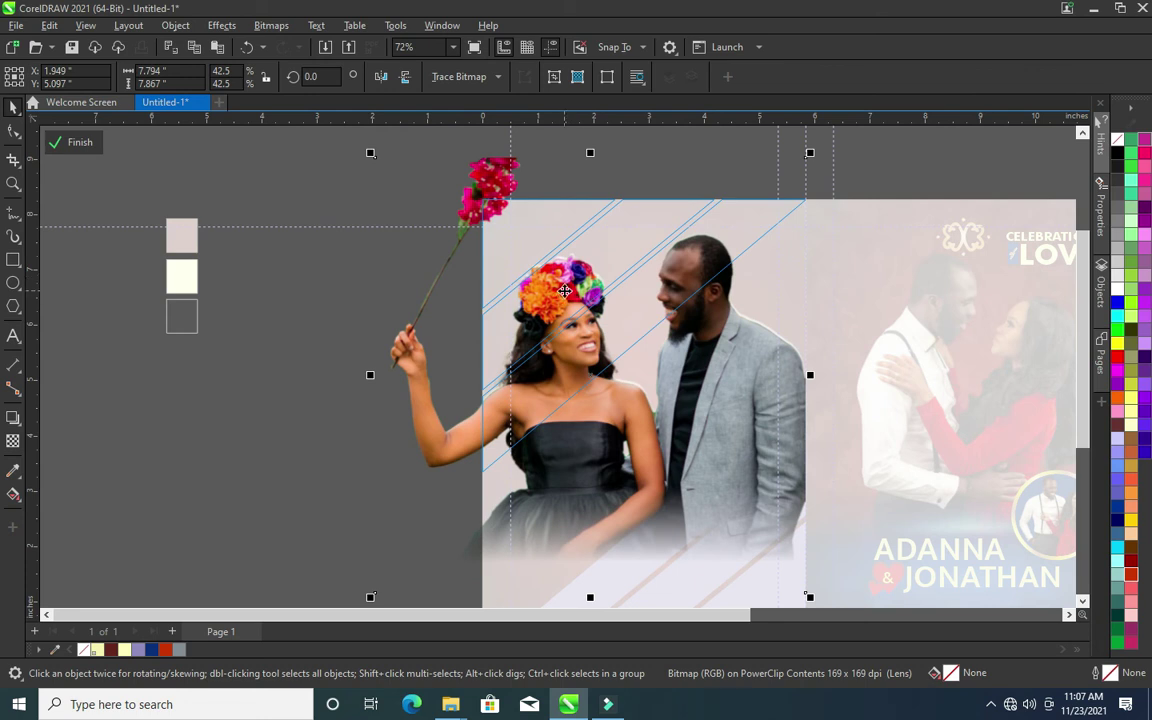
{"action": "left_click", "coordinate": [565, 290]}
{"action": "key", "text": "Up"}
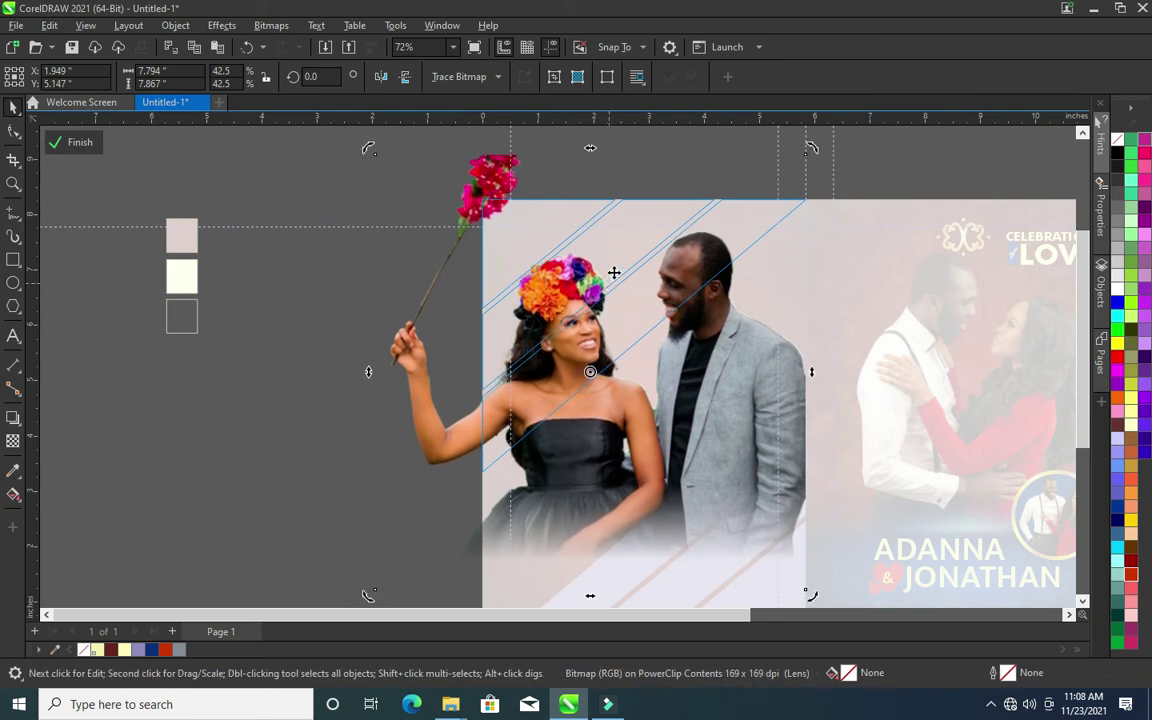
{"action": "scroll", "coordinate": [663, 403], "scroll_direction": "down", "scroll_amount": 2}
{"action": "left_click", "coordinate": [337, 460]}
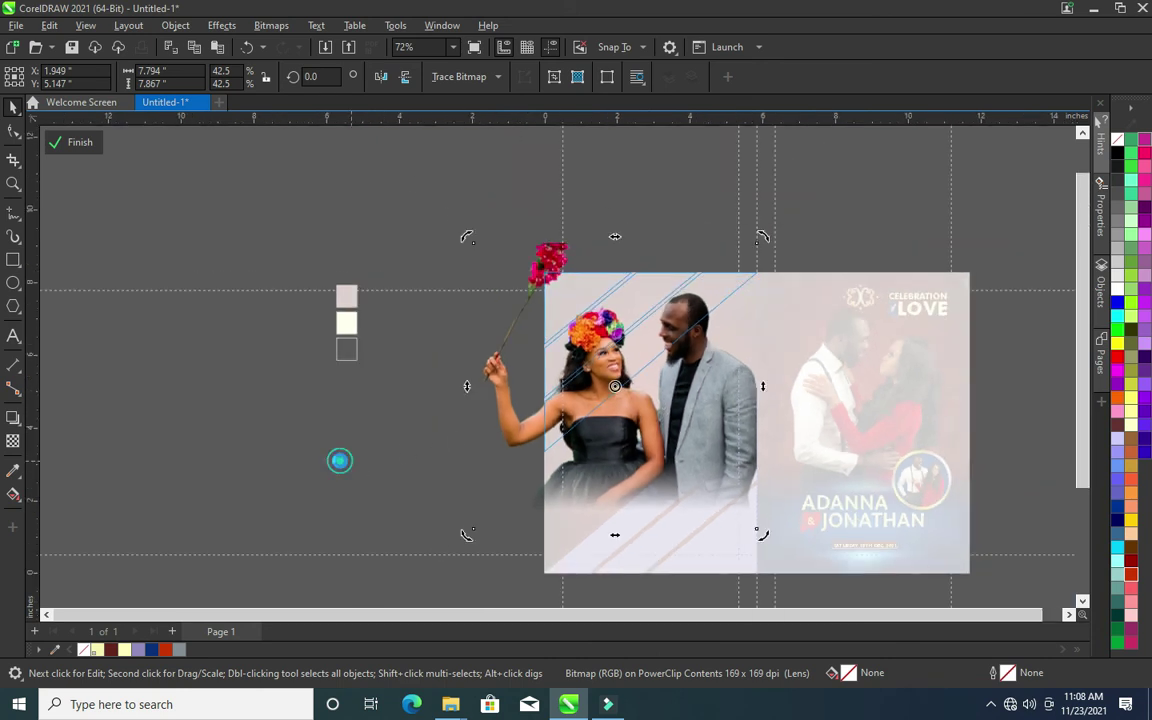
{"action": "scroll", "coordinate": [638, 380], "scroll_direction": "up", "scroll_amount": 1}
{"action": "scroll", "coordinate": [622, 347], "scroll_direction": "up", "scroll_amount": 1}
{"action": "scroll", "coordinate": [620, 347], "scroll_direction": "down", "scroll_amount": 2}
{"action": "scroll", "coordinate": [614, 345], "scroll_direction": "up", "scroll_amount": 3}
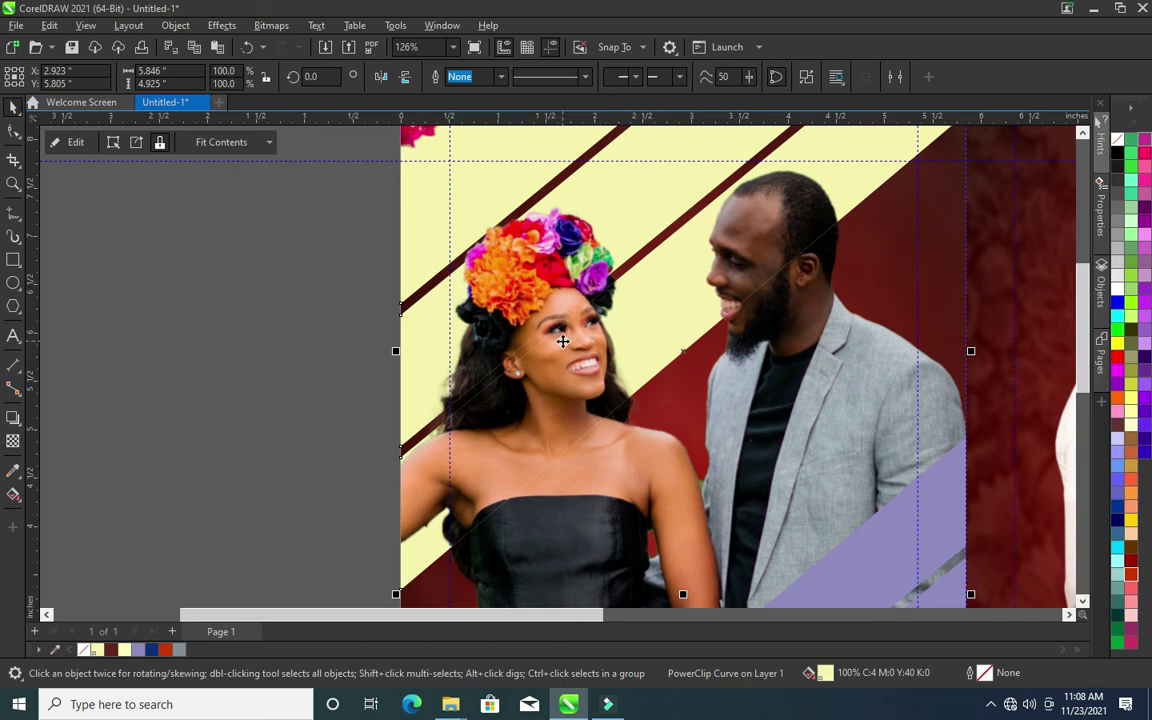
{"action": "scroll", "coordinate": [578, 344], "scroll_direction": "up", "scroll_amount": 1}
{"action": "scroll", "coordinate": [571, 337], "scroll_direction": "down", "scroll_amount": 3}
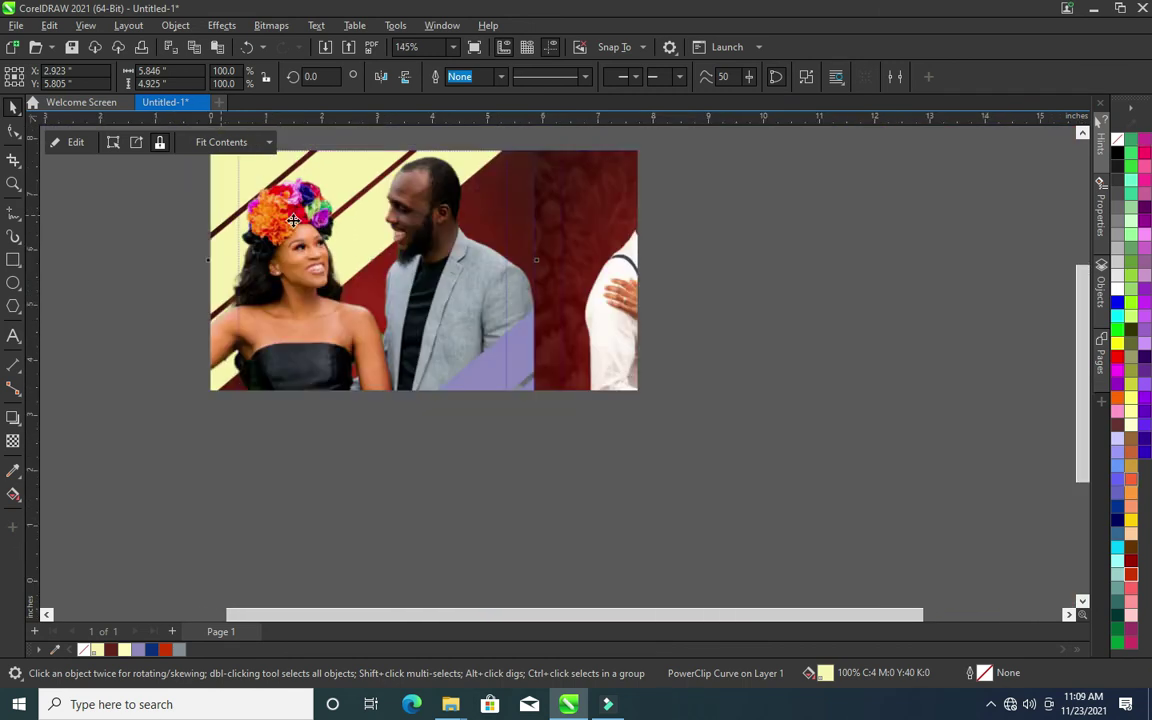
{"action": "scroll", "coordinate": [473, 260], "scroll_direction": "up", "scroll_amount": 1}
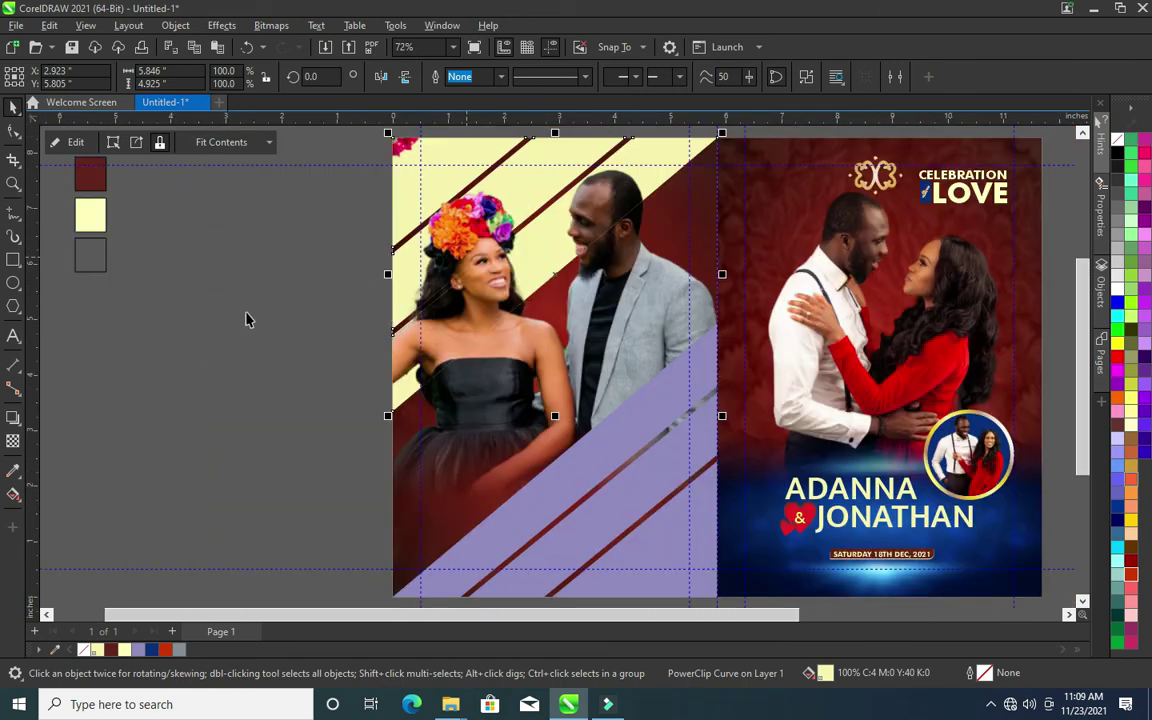
{"action": "left_click", "coordinate": [247, 309]}
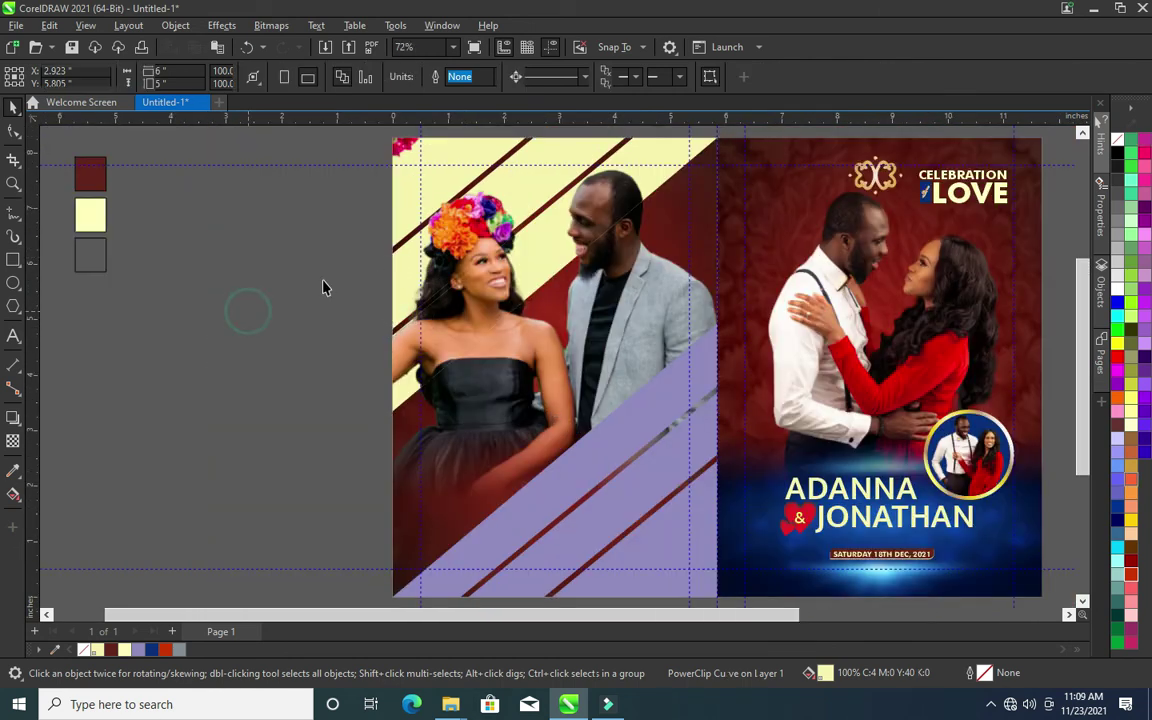
Copy the woman-with-flower photo out of the left panel's PowerClip contents
{"action": "scroll", "coordinate": [381, 237], "scroll_direction": "down", "scroll_amount": 1}
{"action": "scroll", "coordinate": [541, 235], "scroll_direction": "down", "scroll_amount": 1}
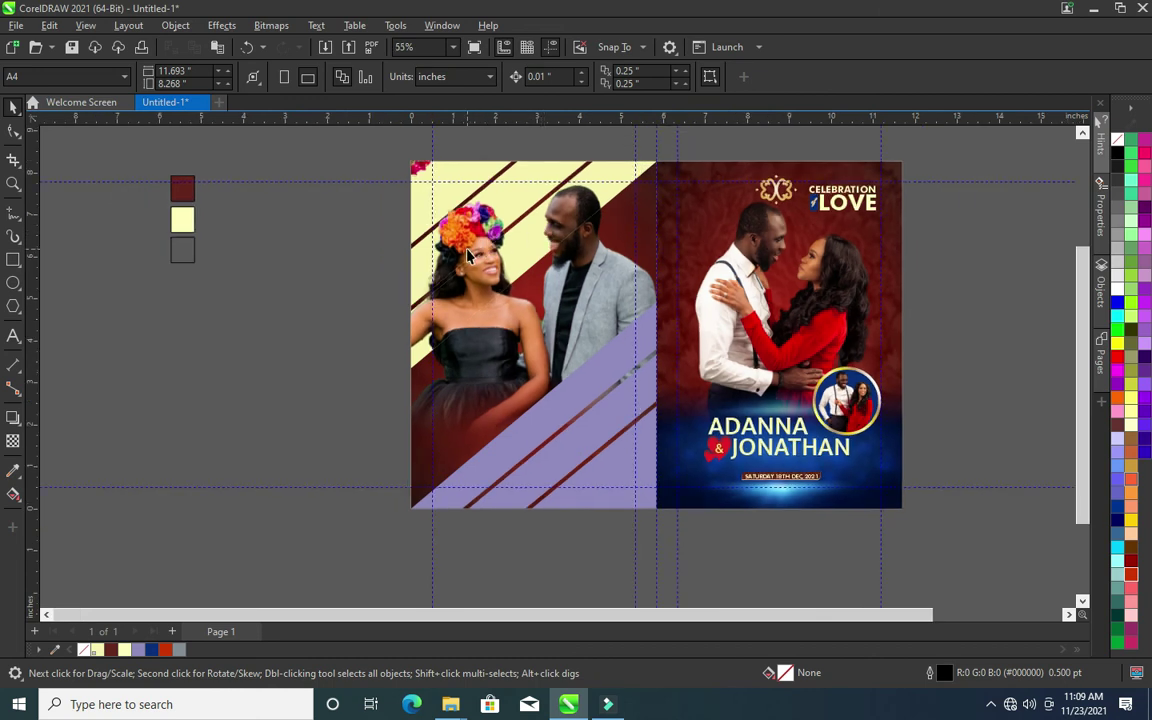
{"action": "scroll", "coordinate": [530, 228], "scroll_direction": "down", "scroll_amount": 1}
{"action": "scroll", "coordinate": [595, 222], "scroll_direction": "up", "scroll_amount": 1}
{"action": "scroll", "coordinate": [595, 222], "scroll_direction": "up", "scroll_amount": 1}
{"action": "left_click", "coordinate": [557, 293]}
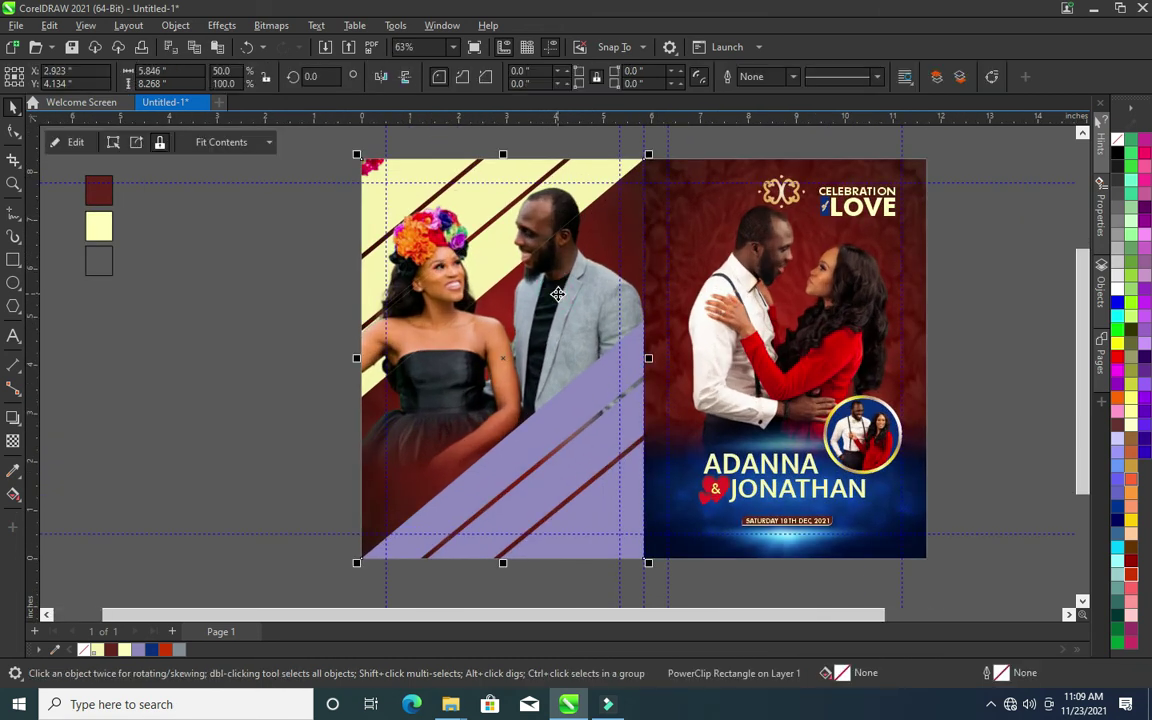
{"action": "left_click", "coordinate": [76, 143]}
{"action": "left_click", "coordinate": [458, 342]}
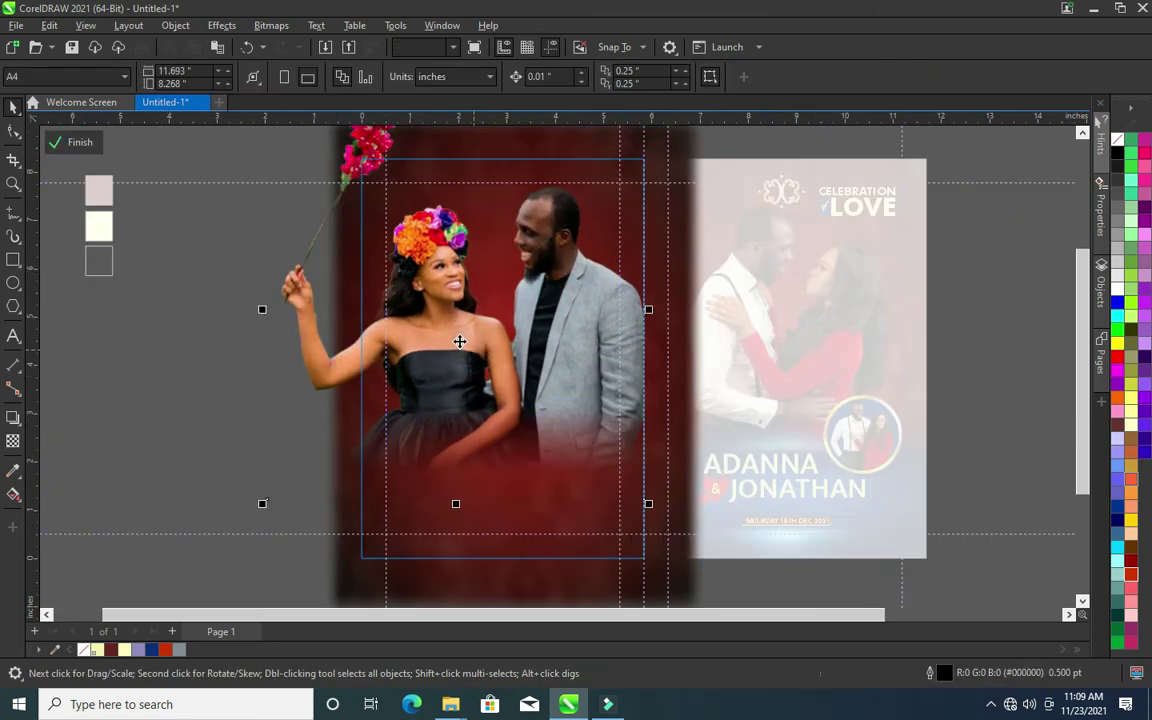
{"action": "right_click", "coordinate": [467, 347]}
{"action": "left_click", "coordinate": [500, 339]}
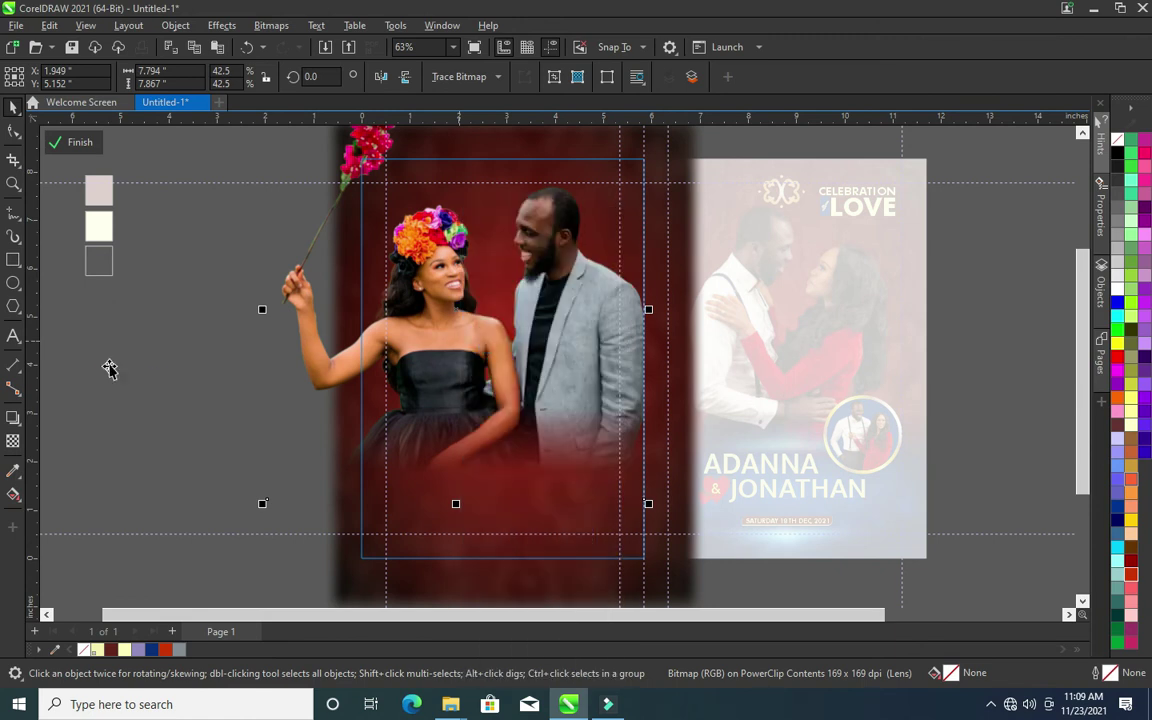
{"action": "left_click", "coordinate": [77, 142]}
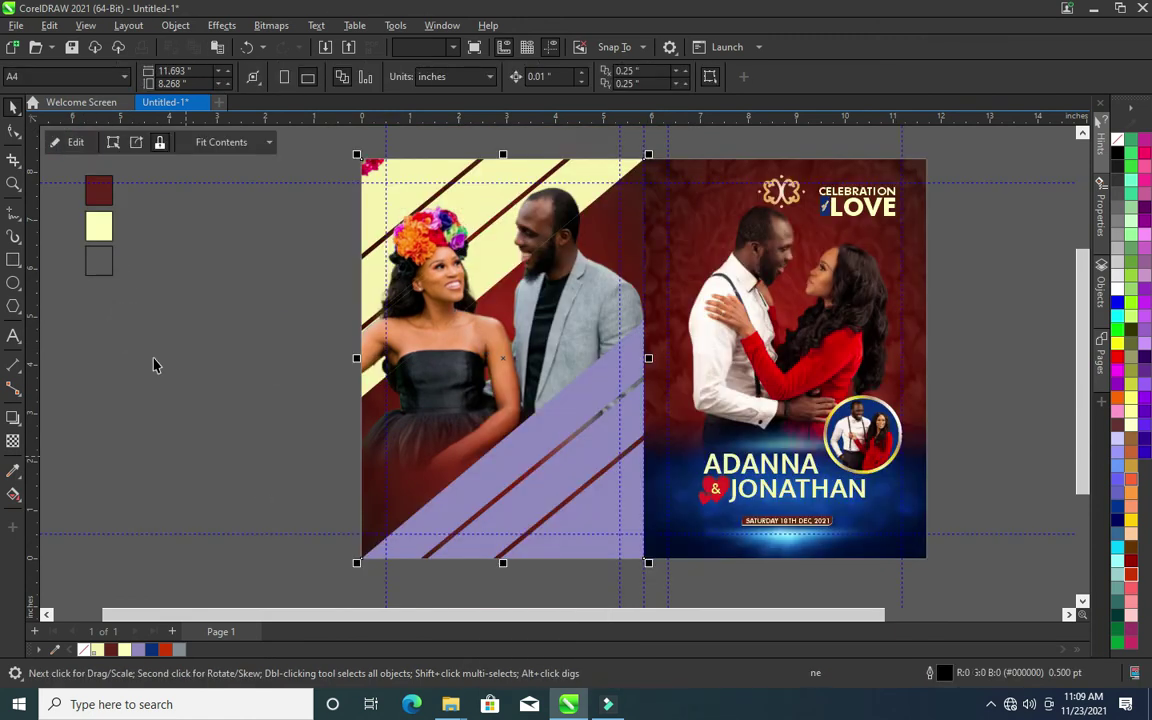
Paste the copied photo and PowerClip it inside the lower stripe panel
{"action": "right_click", "coordinate": [155, 362]}
{"action": "left_click", "coordinate": [211, 480]}
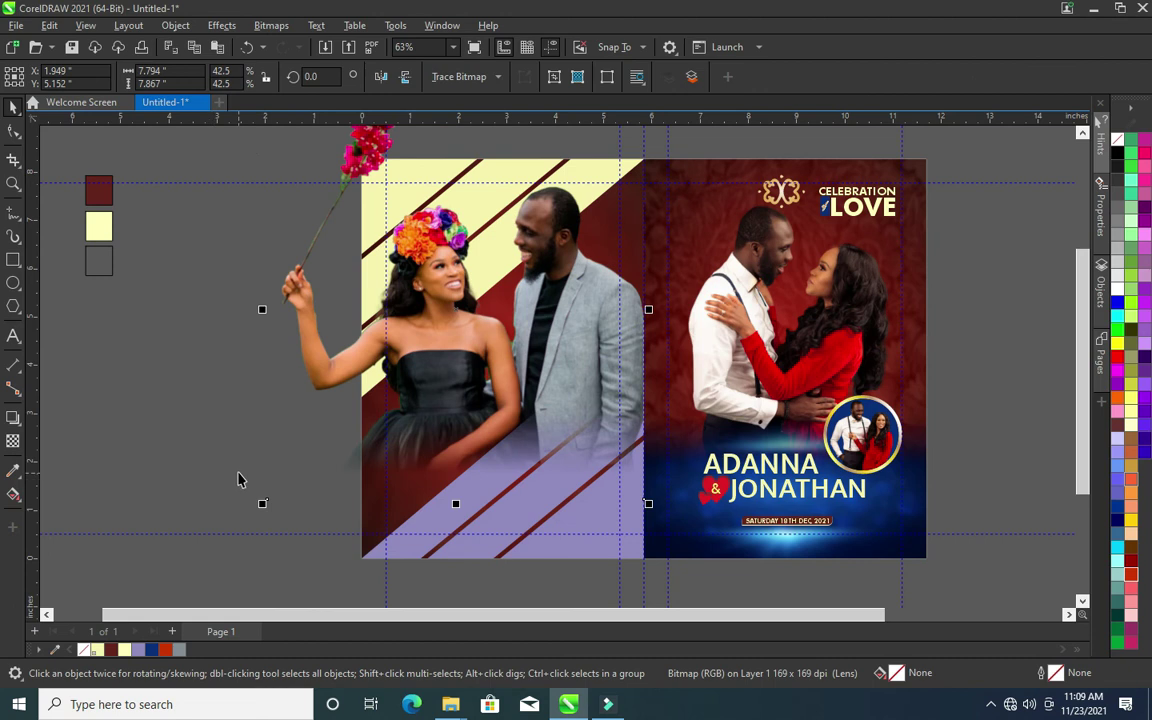
{"action": "right_click", "coordinate": [538, 347]}
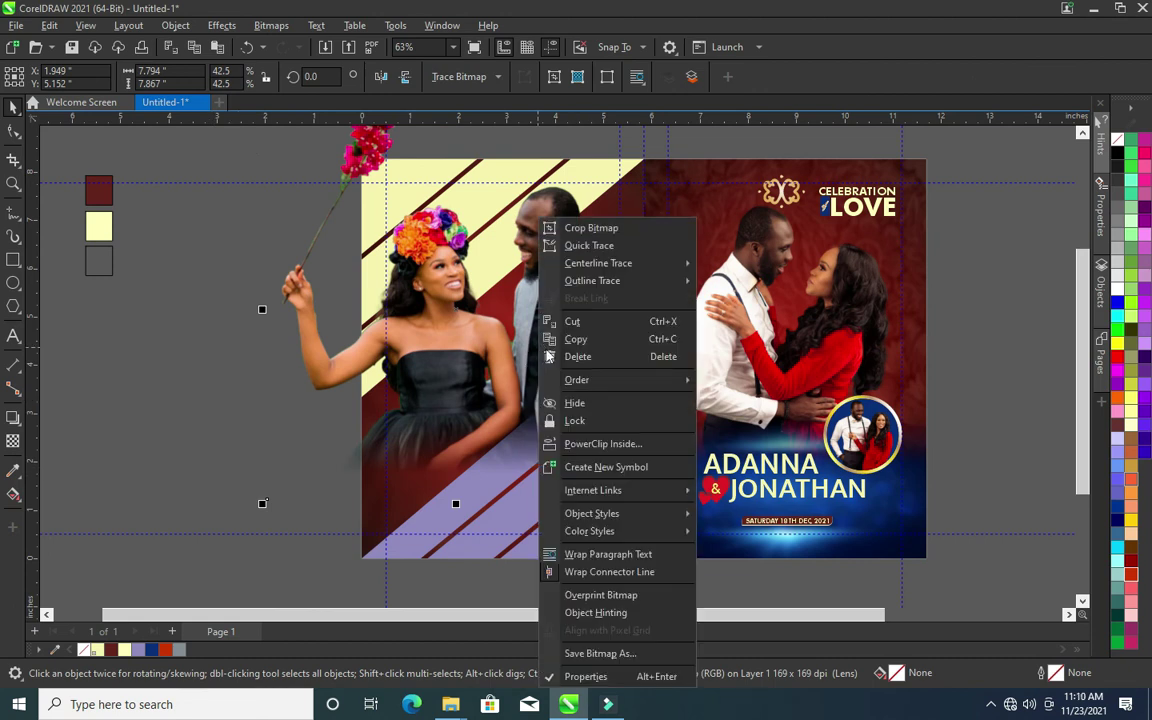
{"action": "left_click", "coordinate": [591, 442]}
{"action": "left_click", "coordinate": [586, 442]}
{"action": "left_click", "coordinate": [568, 555]}
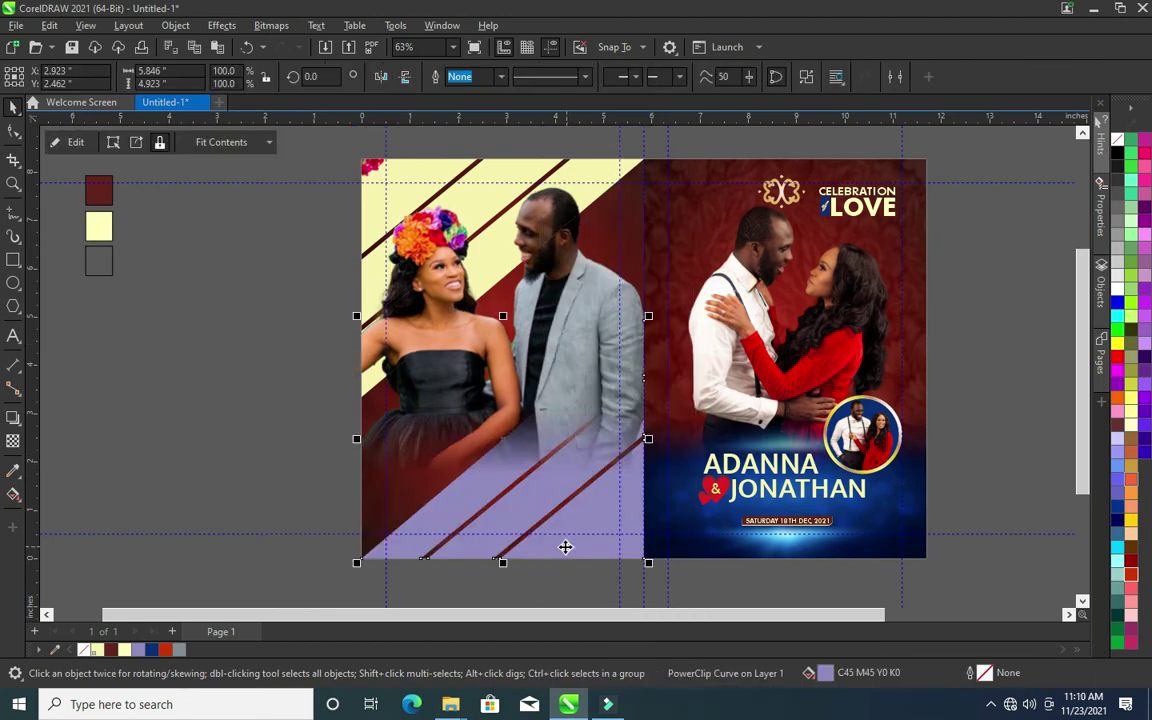
{"action": "left_click", "coordinate": [230, 440]}
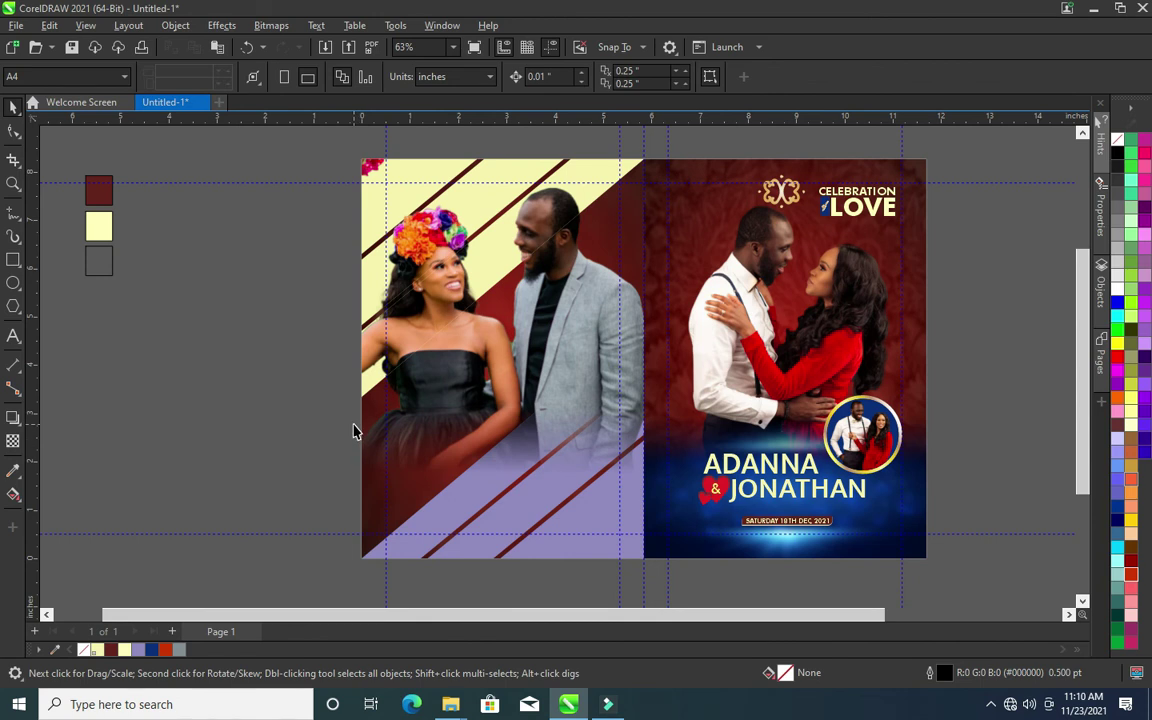
Recolour the lower stripe panel from lavender to grey and start a text line left of the flyer
{"action": "scroll", "coordinate": [412, 572], "scroll_direction": "right", "scroll_amount": 2}
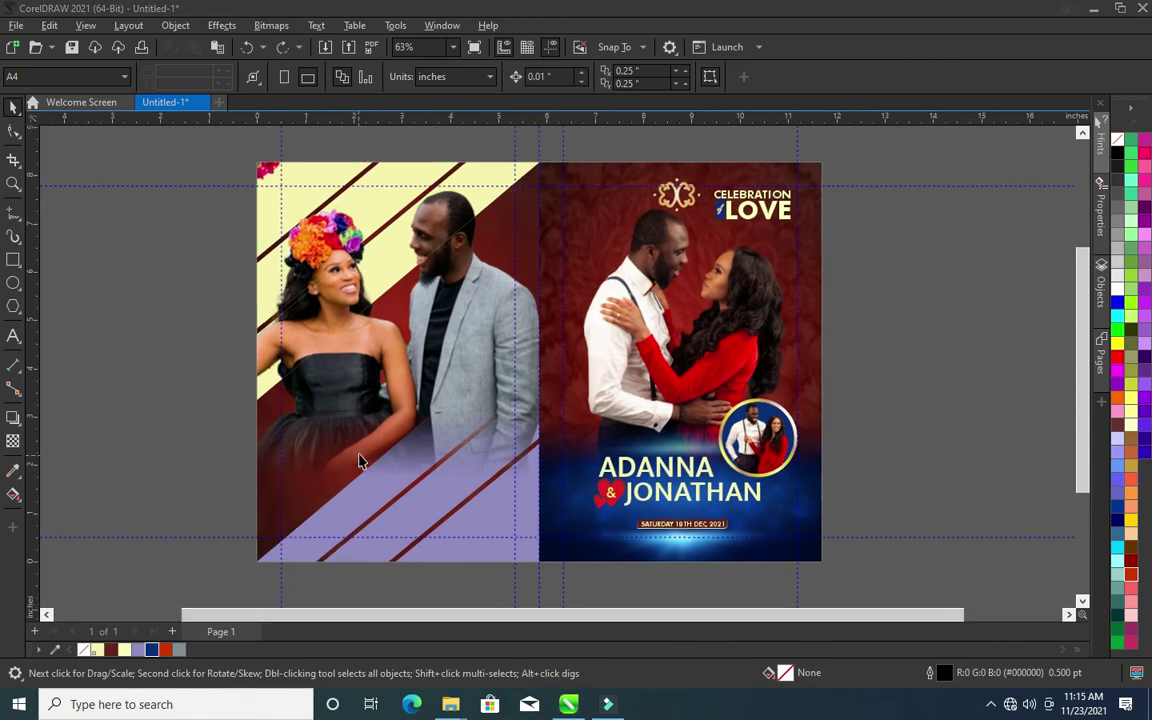
{"action": "scroll", "coordinate": [360, 463], "scroll_direction": "up", "scroll_amount": 2}
{"action": "left_click", "coordinate": [413, 485]}
{"action": "scroll", "coordinate": [420, 500], "scroll_direction": "down", "scroll_amount": 2}
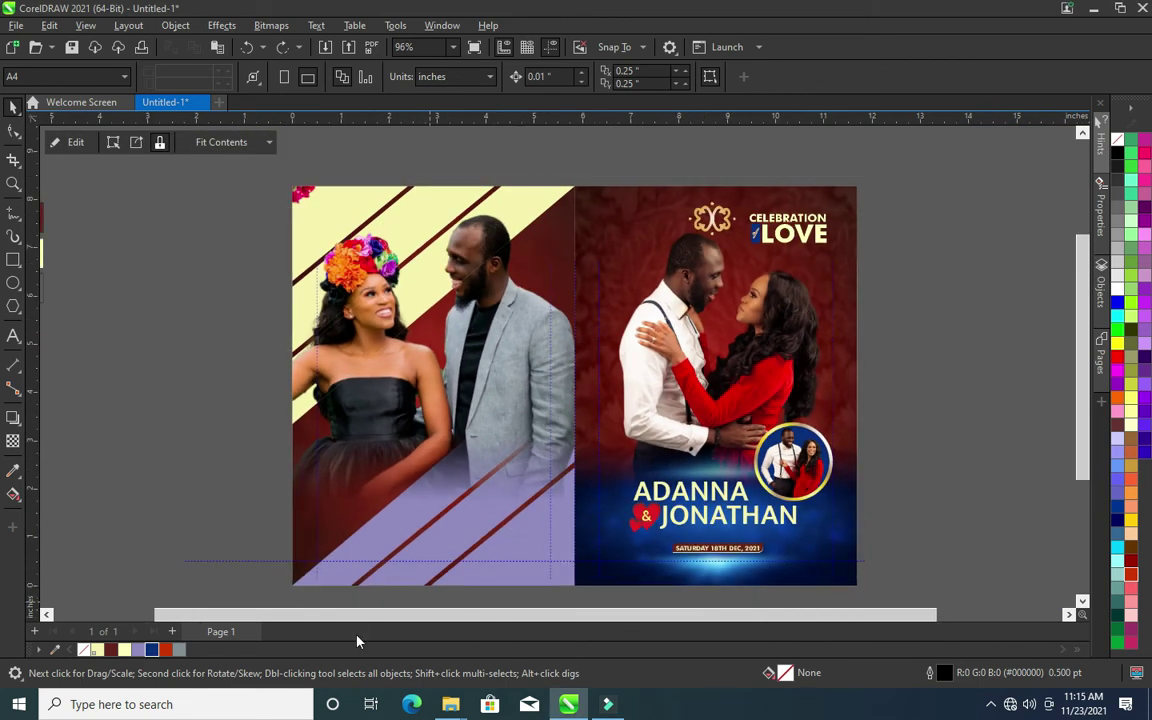
{"action": "left_click", "coordinate": [180, 651]}
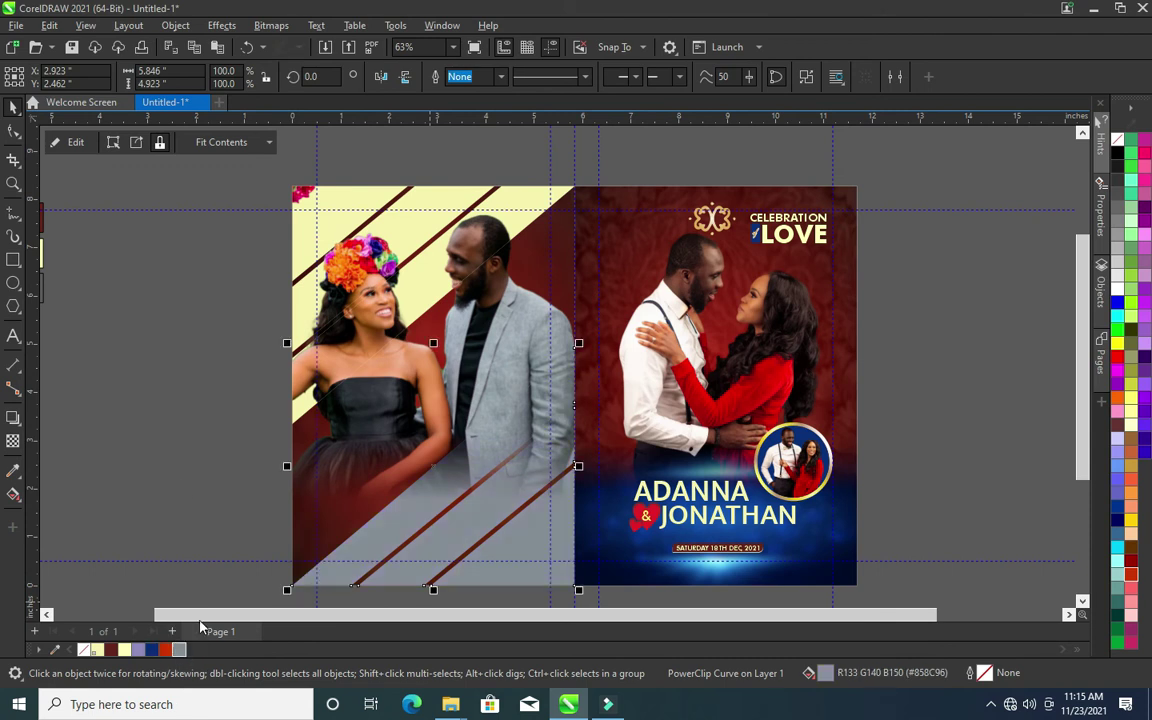
{"action": "left_click", "coordinate": [180, 481]}
{"action": "scroll", "coordinate": [470, 460], "scroll_direction": "down", "scroll_amount": 1}
{"action": "scroll", "coordinate": [500, 450], "scroll_direction": "left", "scroll_amount": 1}
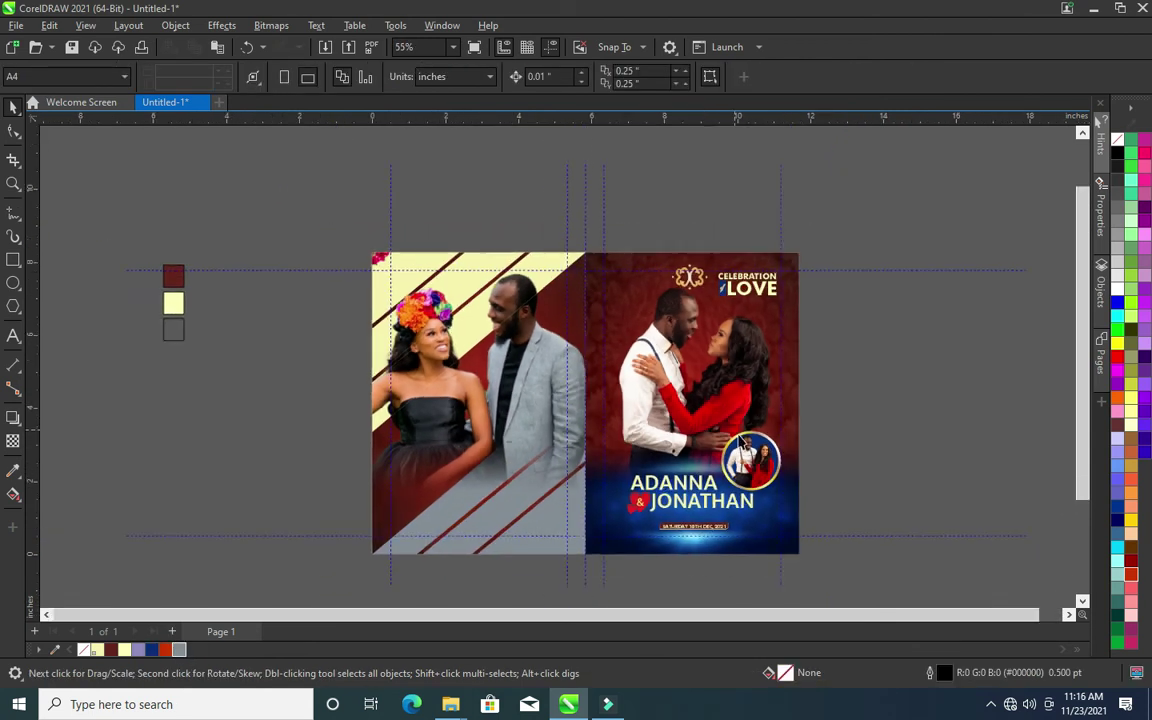
{"action": "scroll", "coordinate": [400, 440], "scroll_direction": "right", "scroll_amount": 2}
{"action": "left_click", "coordinate": [13, 336]}
{"action": "left_click", "coordinate": [119, 358]}
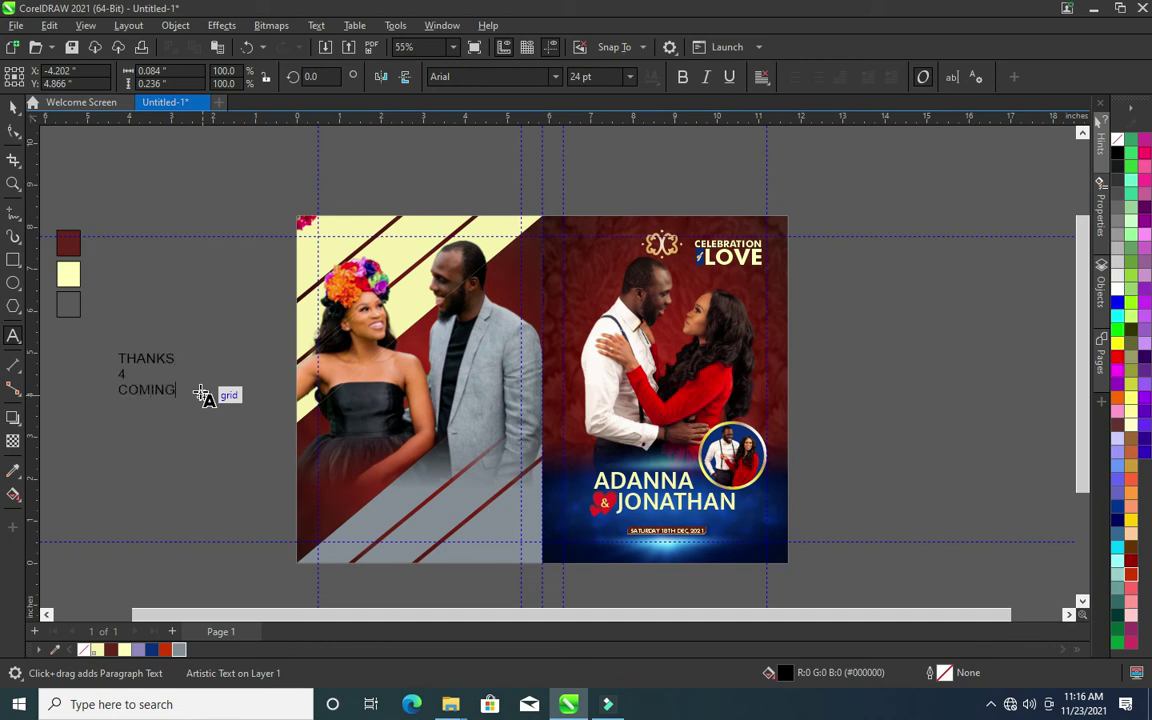
Break THANKS 4 COMING into separate words with Ctrl+K and enlarge them together
{"action": "key", "text": "ctrl+space"}
{"action": "key", "text": "ctrl+k"}
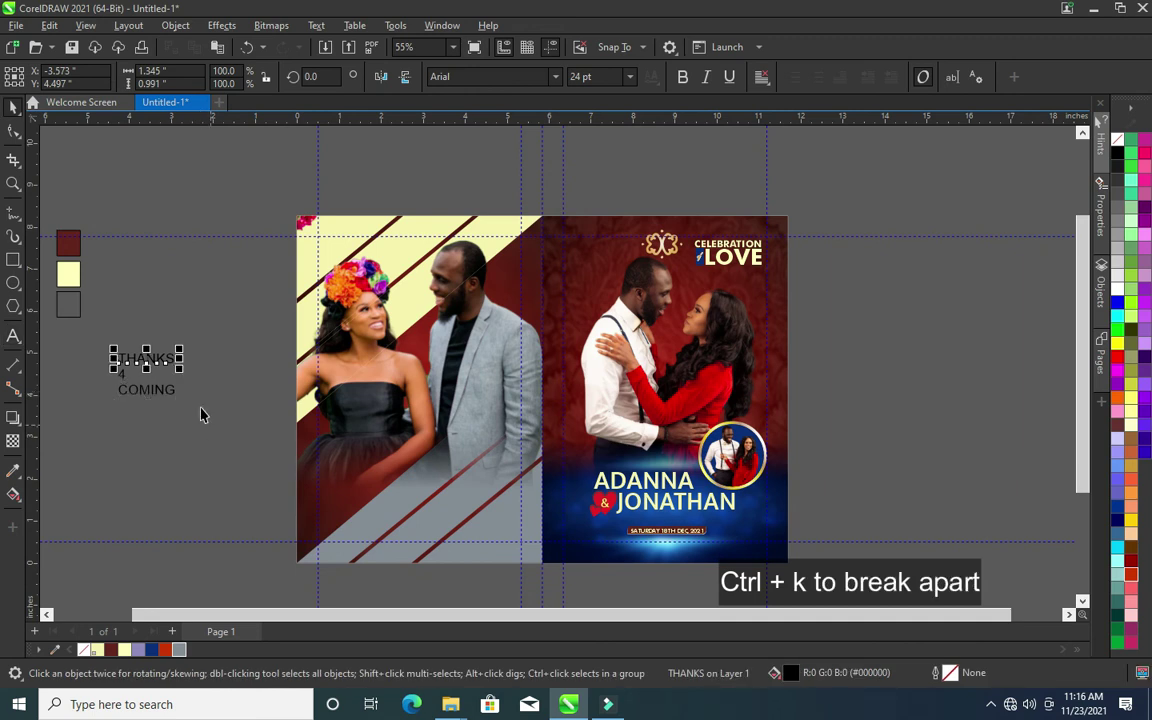
{"action": "left_click_drag", "start_coordinate": [98, 344], "coordinate": [215, 425]}
{"action": "left_click", "coordinate": [185, 365]}
Set THANKS in Futura Md BT at about 23 pt on the photo's grey stripe
{"action": "left_click", "coordinate": [498, 76]}
{"action": "left_click", "coordinate": [557, 78]}
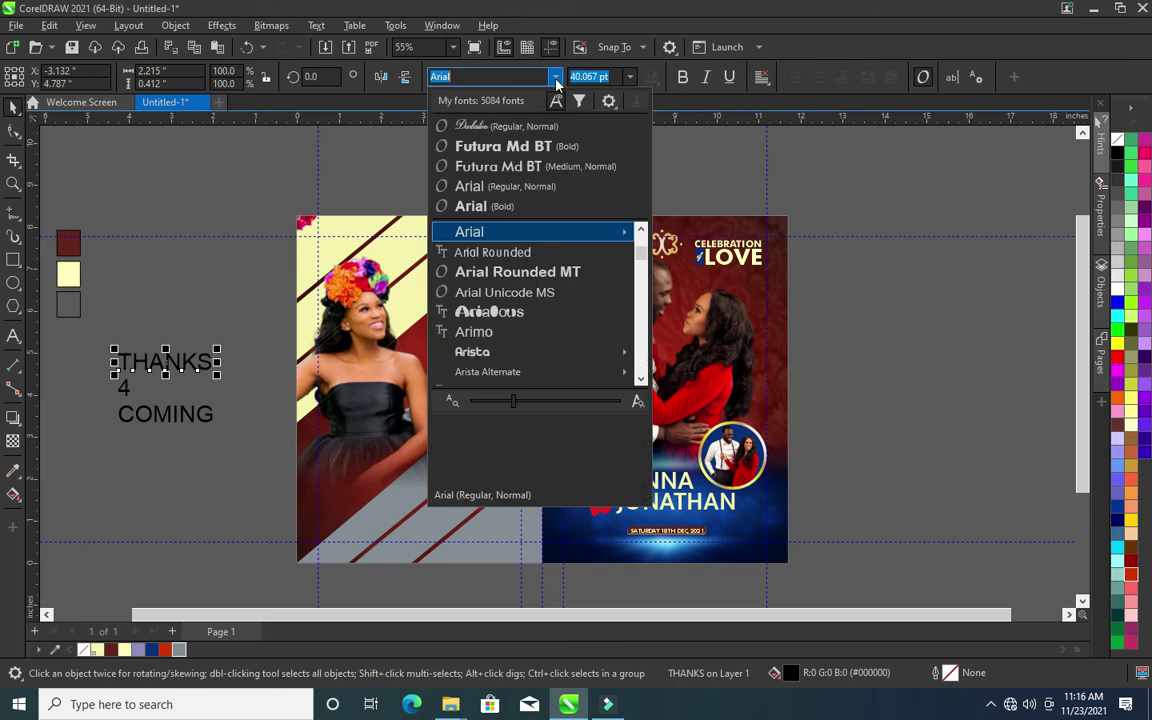
{"action": "left_click", "coordinate": [527, 147]}
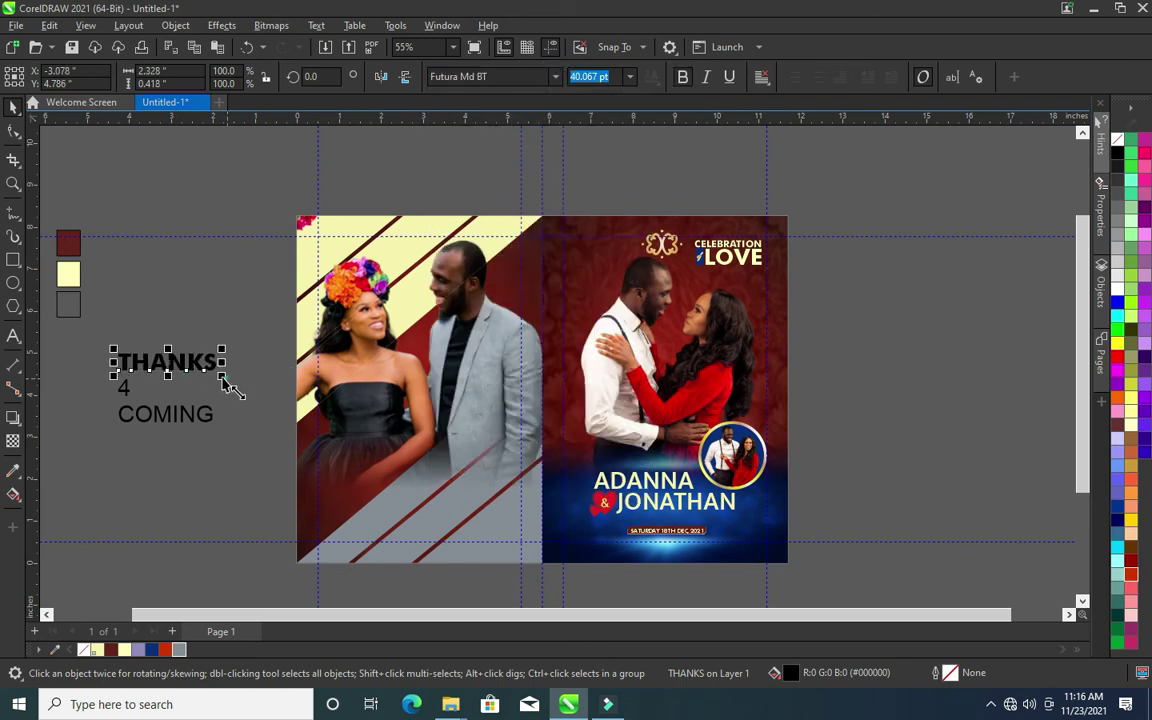
{"action": "left_click_drag", "start_coordinate": [222, 376], "coordinate": [163, 364]}
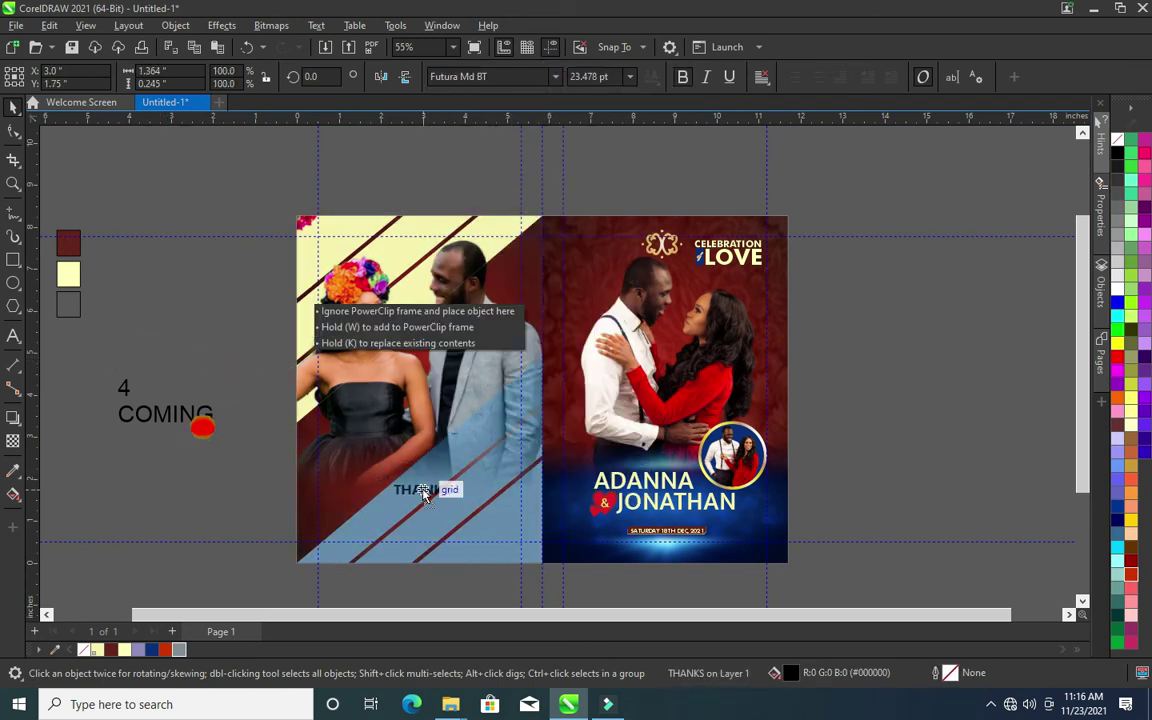
{"action": "left_click_drag", "start_coordinate": [388, 480], "coordinate": [393, 535]}
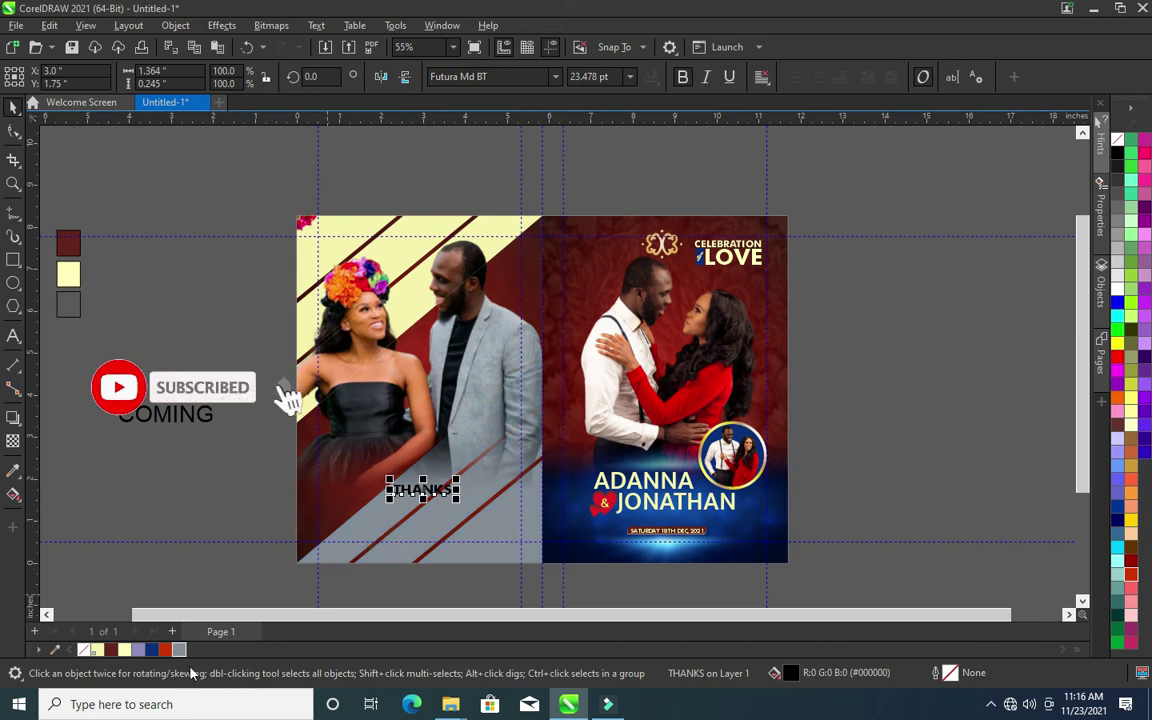
{"action": "left_click", "coordinate": [154, 509]}
Place the 4 just under THANKS on the photo panel, in Futura Md BT
{"action": "scroll", "coordinate": [345, 512], "scroll_direction": "up", "scroll_amount": 1}
{"action": "left_click", "coordinate": [430, 487]}
{"action": "left_click", "coordinate": [141, 514]}
{"action": "left_click_drag", "start_coordinate": [88, 368], "coordinate": [428, 507]}
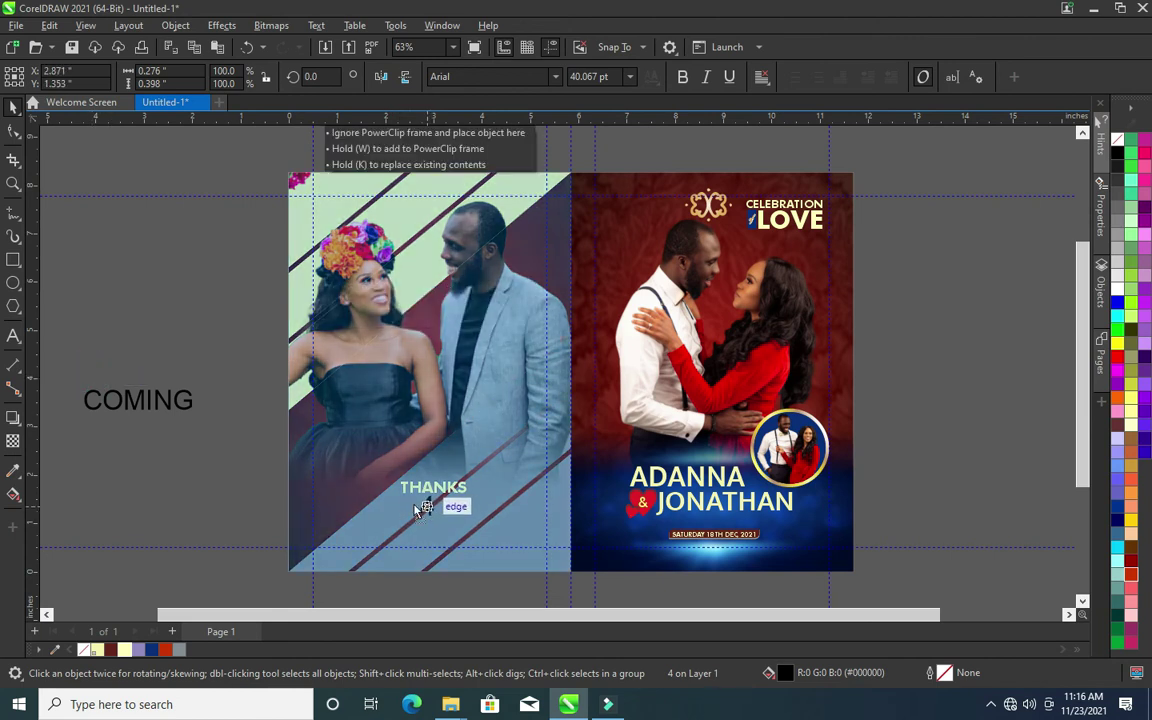
{"action": "mouse_move", "coordinate": [416, 508]}
{"action": "left_mouse_down"}
{"action": "mouse_move", "coordinate": [352, 545]}
{"action": "mouse_move", "coordinate": [383, 531]}
{"action": "left_mouse_up"}
{"action": "scroll", "coordinate": [443, 509], "scroll_direction": "up", "scroll_amount": 2}
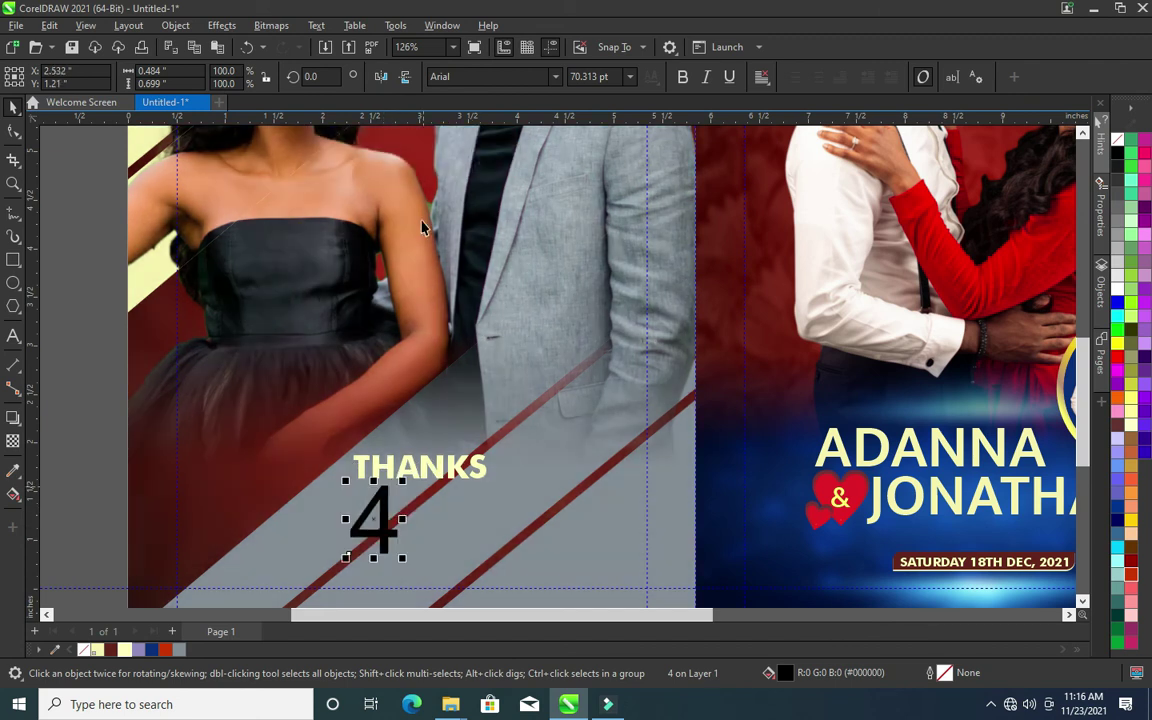
{"action": "left_click", "coordinate": [555, 76]}
{"action": "left_click", "coordinate": [470, 118]}
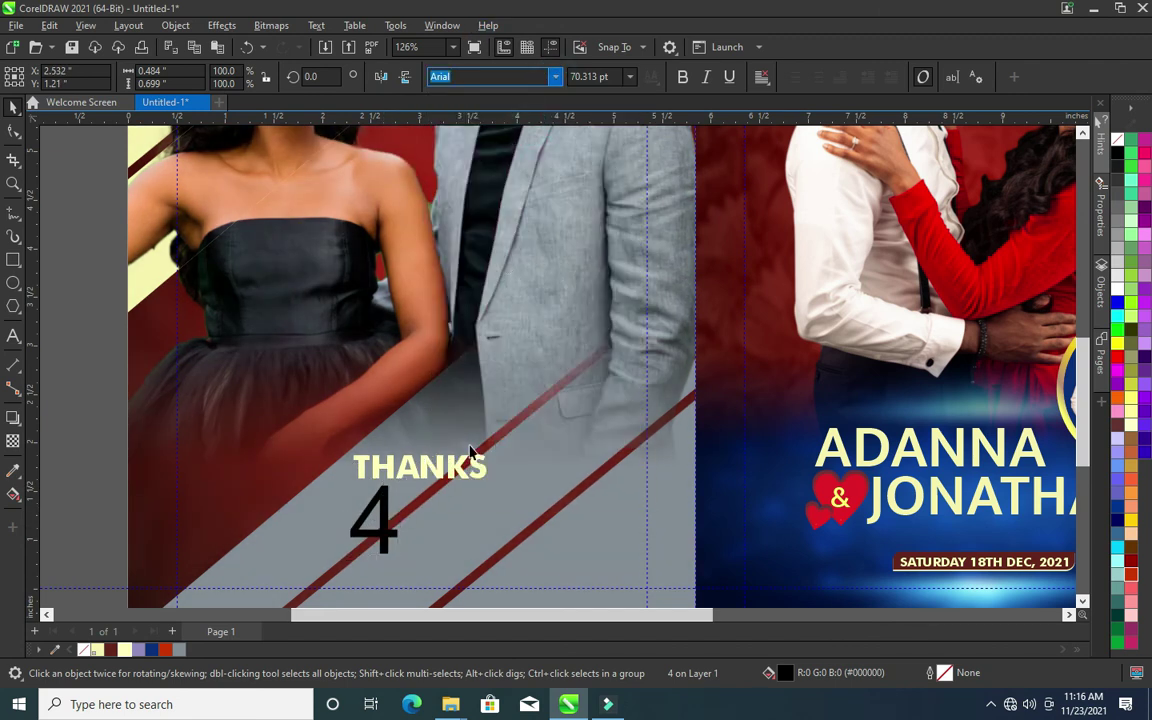
{"action": "scroll", "coordinate": [473, 430], "scroll_direction": "down", "scroll_amount": 2}
{"action": "scroll", "coordinate": [473, 430], "scroll_direction": "down", "scroll_amount": 2}
{"action": "left_click", "coordinate": [141, 393]}
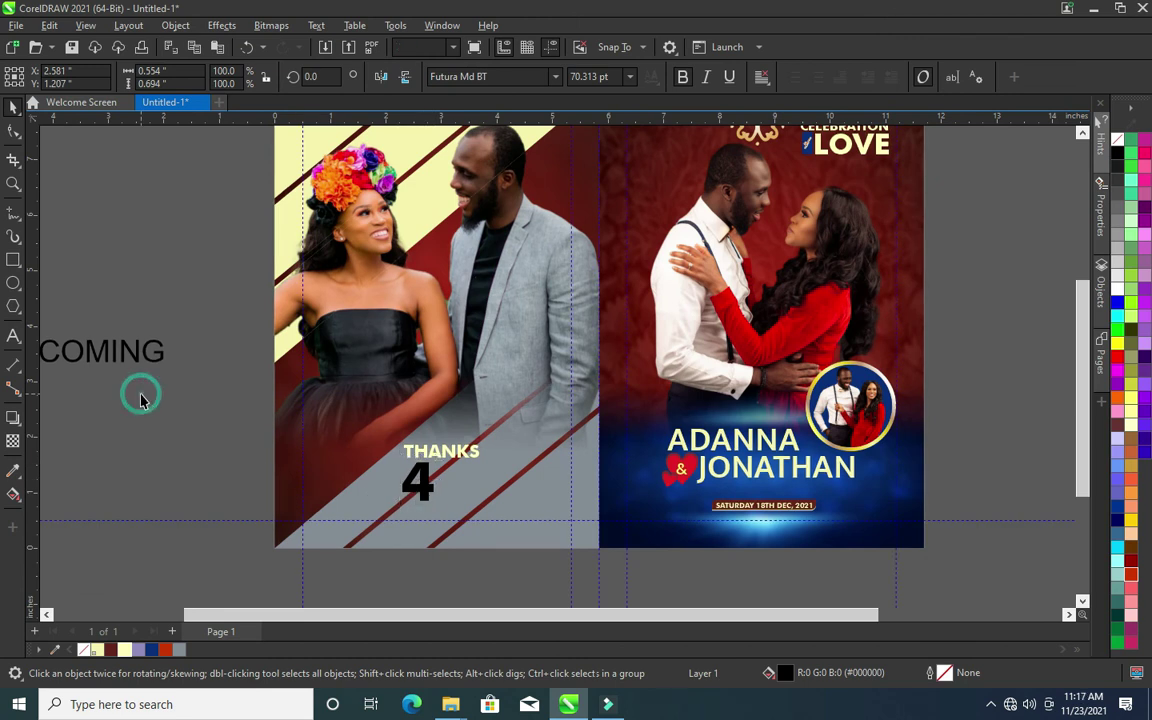
Shift COMING slightly and change it to Title Case so it reads Coming
{"action": "scroll", "coordinate": [455, 516], "scroll_direction": "up", "scroll_amount": 1}
{"action": "left_click_drag", "start_coordinate": [103, 337], "coordinate": [203, 417]}
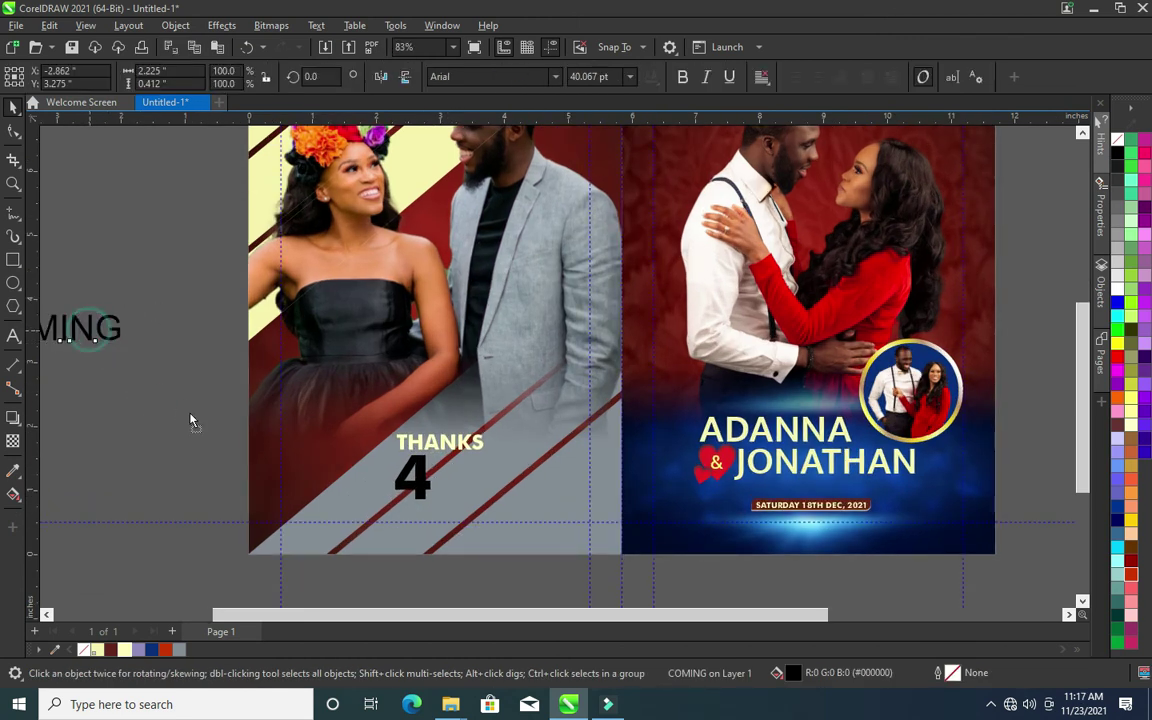
{"action": "left_click", "coordinate": [312, 25]}
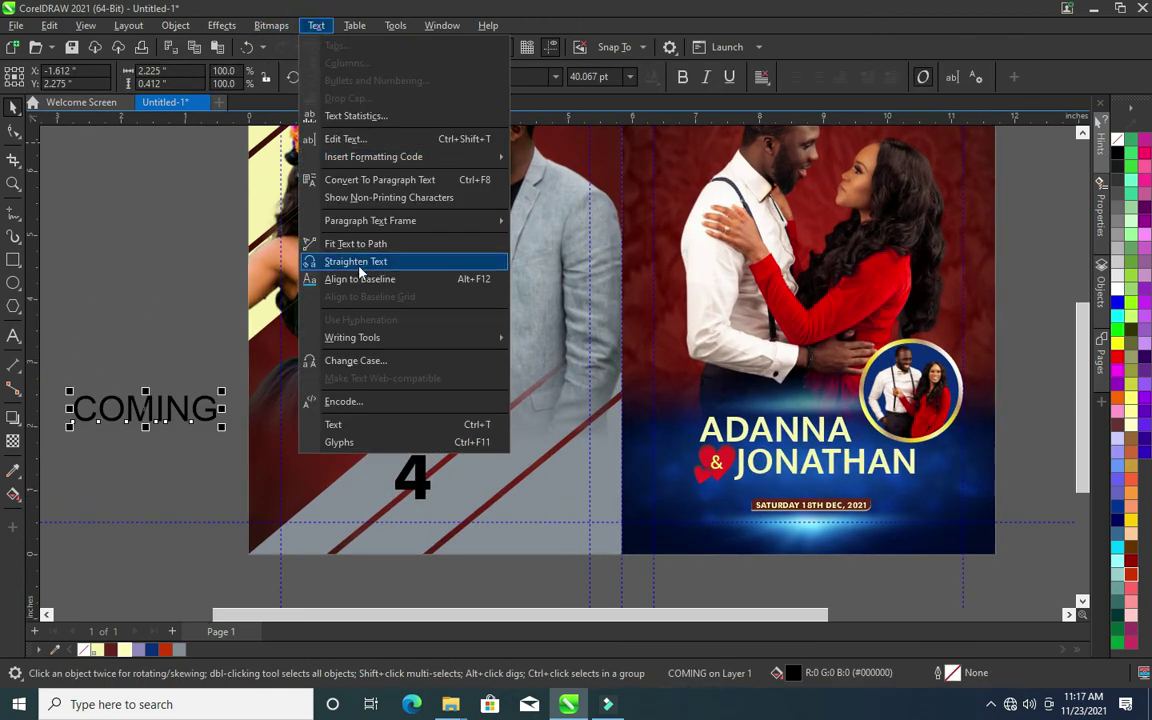
{"action": "left_click", "coordinate": [340, 362]}
{"action": "left_click", "coordinate": [510, 350]}
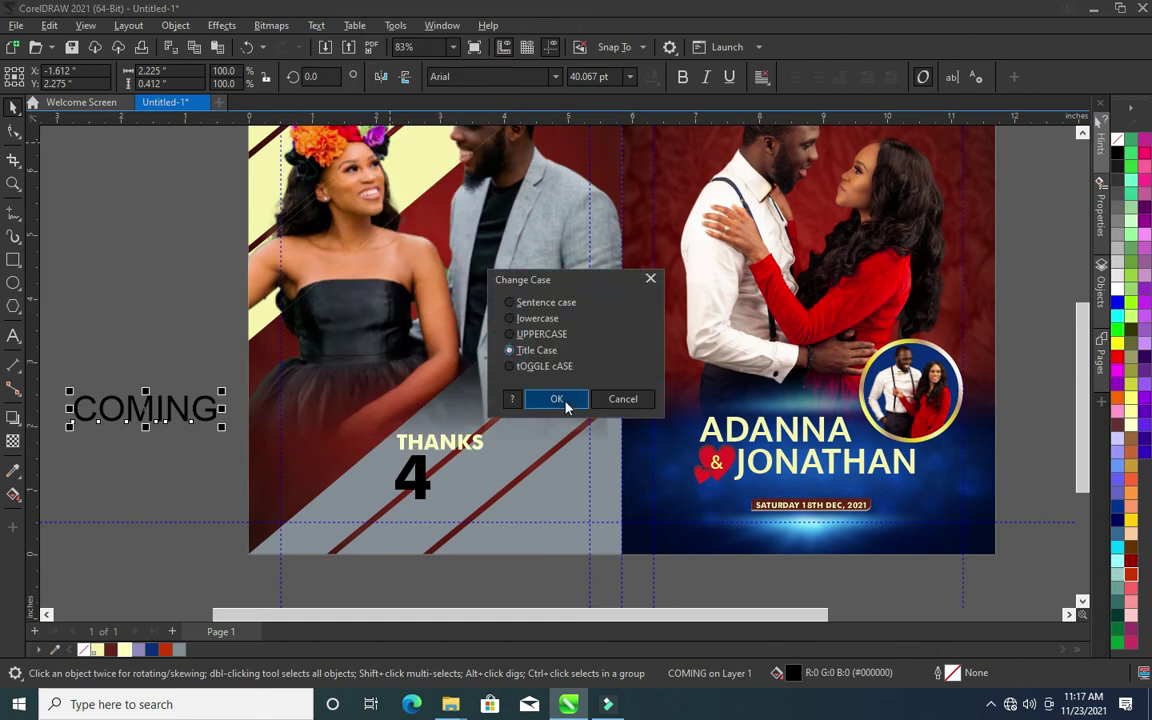
{"action": "left_click", "coordinate": [556, 398]}
Set Coming in Darleston script and place it right beside the 4
{"action": "left_click", "coordinate": [221, 355]}
{"action": "left_click", "coordinate": [153, 413]}
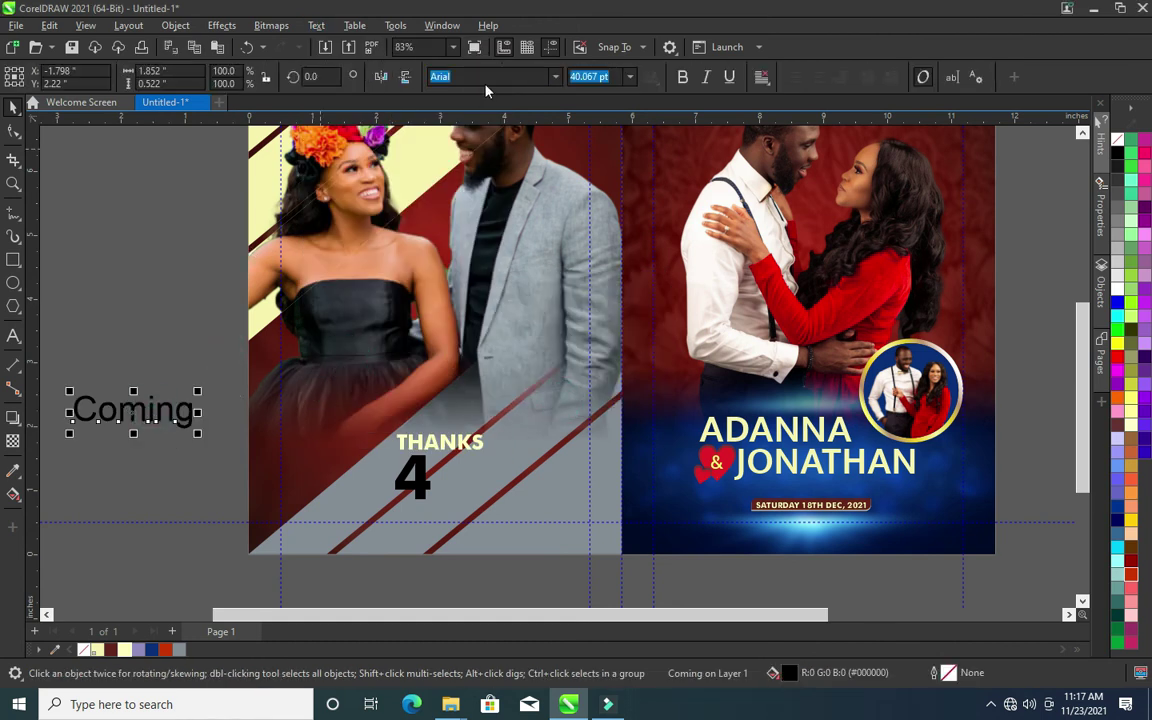
{"action": "left_click", "coordinate": [555, 77]}
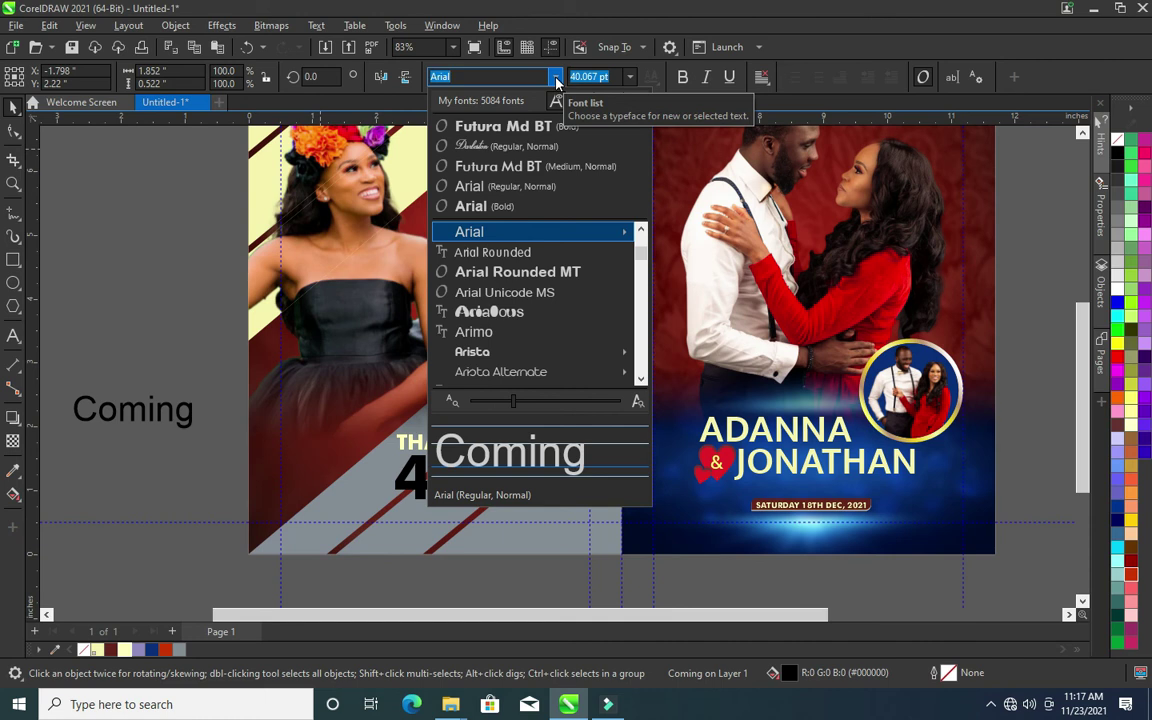
{"action": "left_click", "coordinate": [480, 146]}
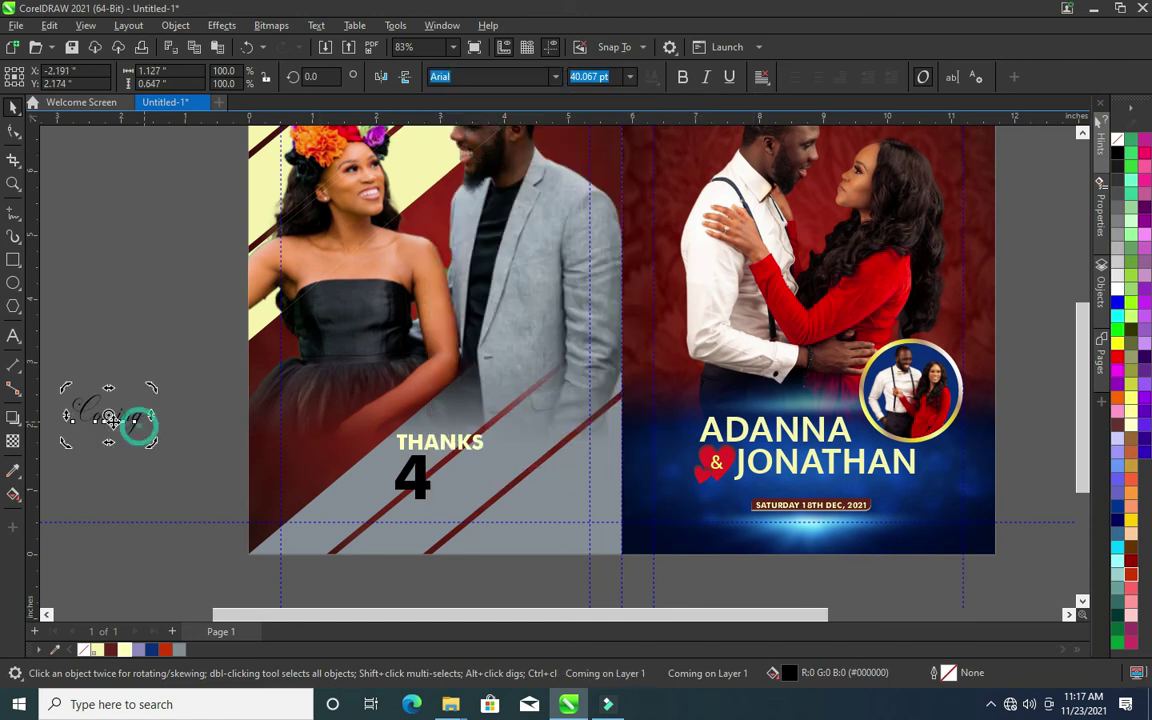
{"action": "left_click_drag", "start_coordinate": [140, 424], "coordinate": [472, 478]}
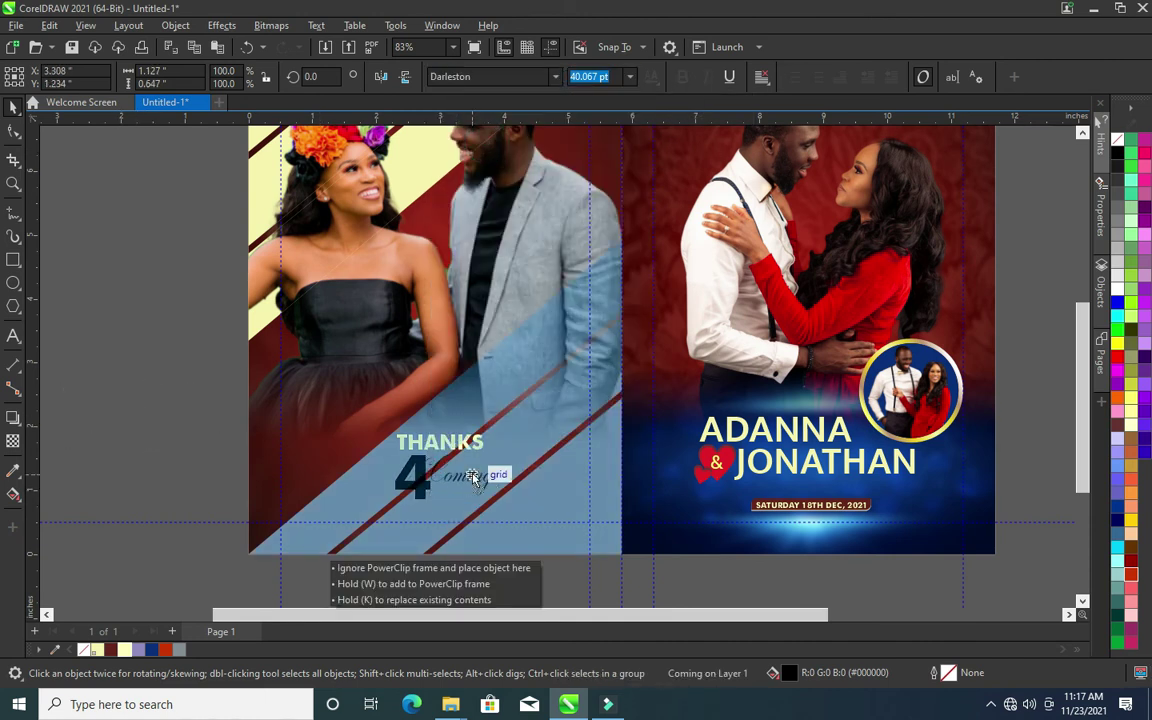
{"action": "left_click_drag", "start_coordinate": [472, 478], "coordinate": [472, 478]}
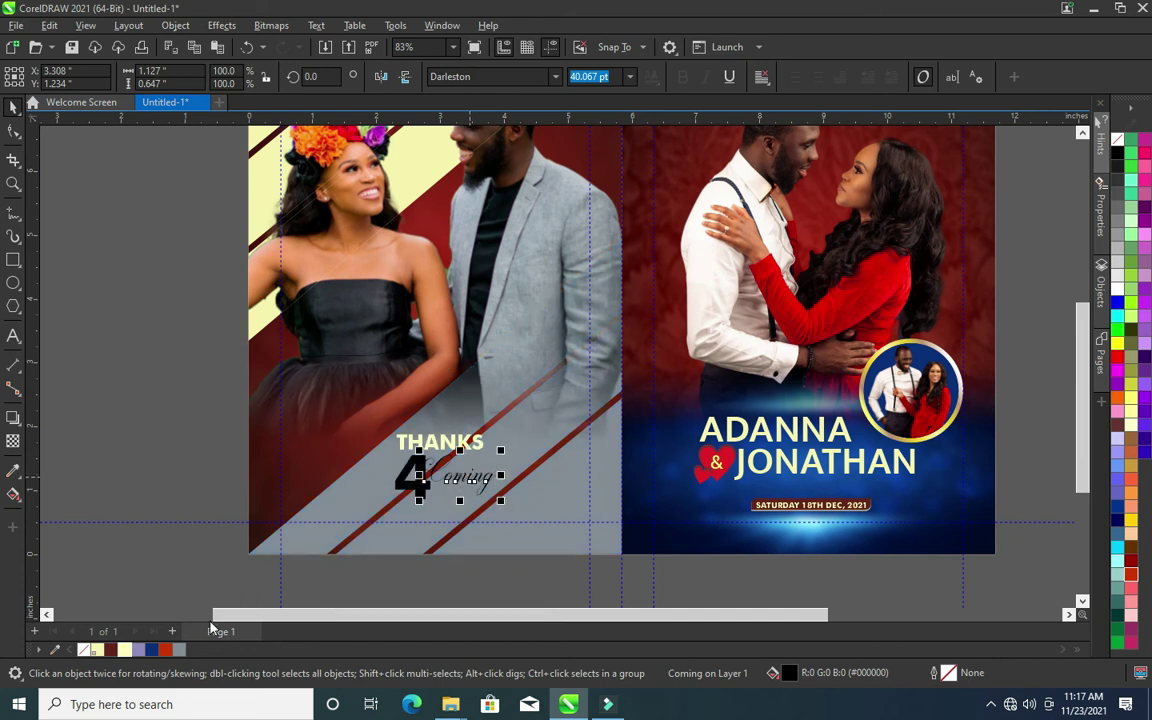
Fill the script Coming with light cream, then select the 4
{"action": "left_click", "coordinate": [128, 655]}
{"action": "left_click", "coordinate": [160, 470]}
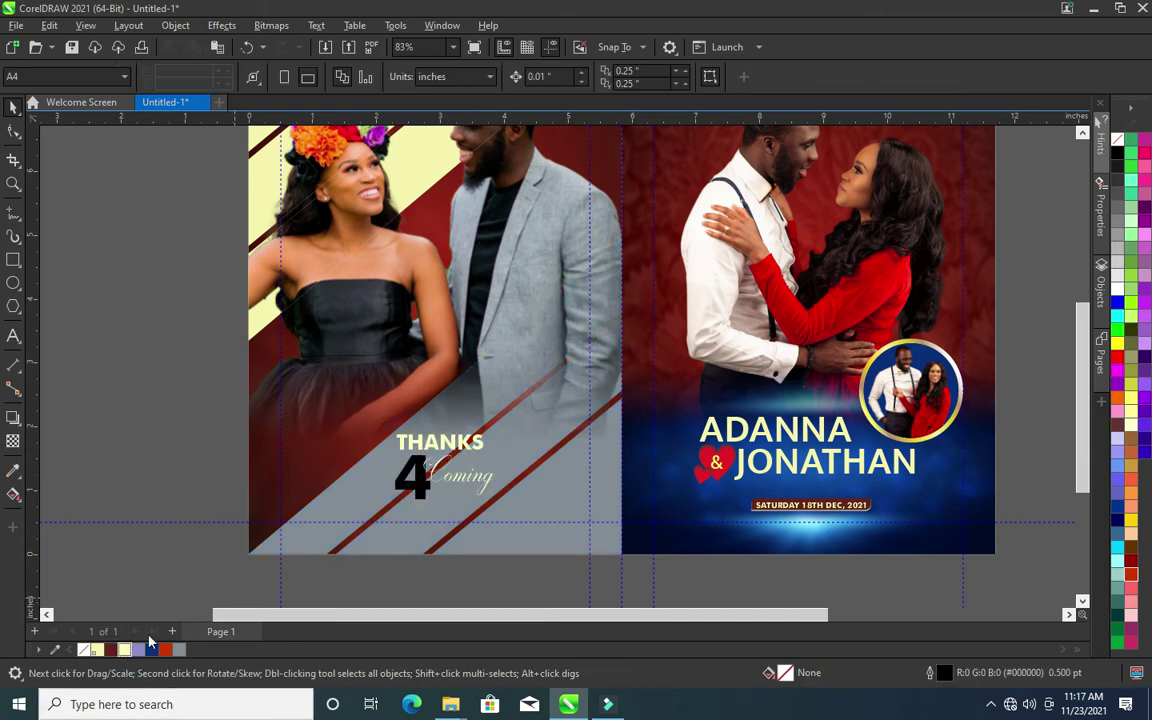
{"action": "left_click", "coordinate": [478, 484]}
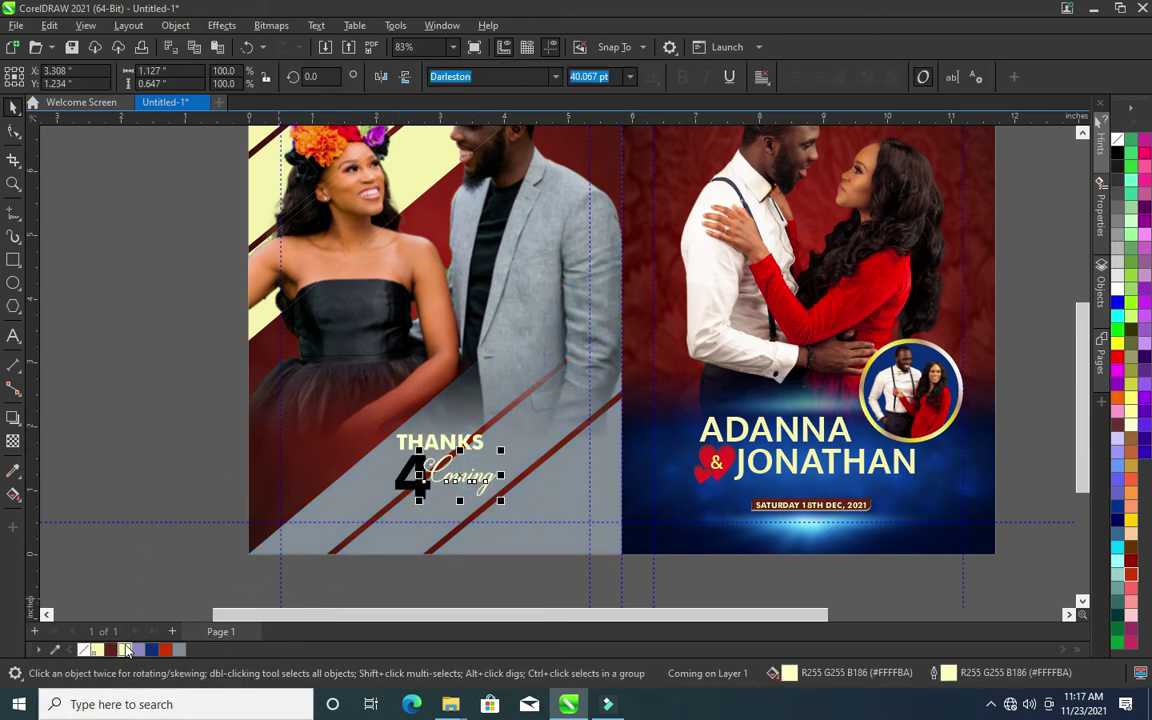
{"action": "left_click", "coordinate": [180, 508]}
{"action": "scroll", "coordinate": [455, 478], "scroll_direction": "up", "scroll_amount": 1}
{"action": "scroll", "coordinate": [455, 478], "scroll_direction": "up", "scroll_amount": 1}
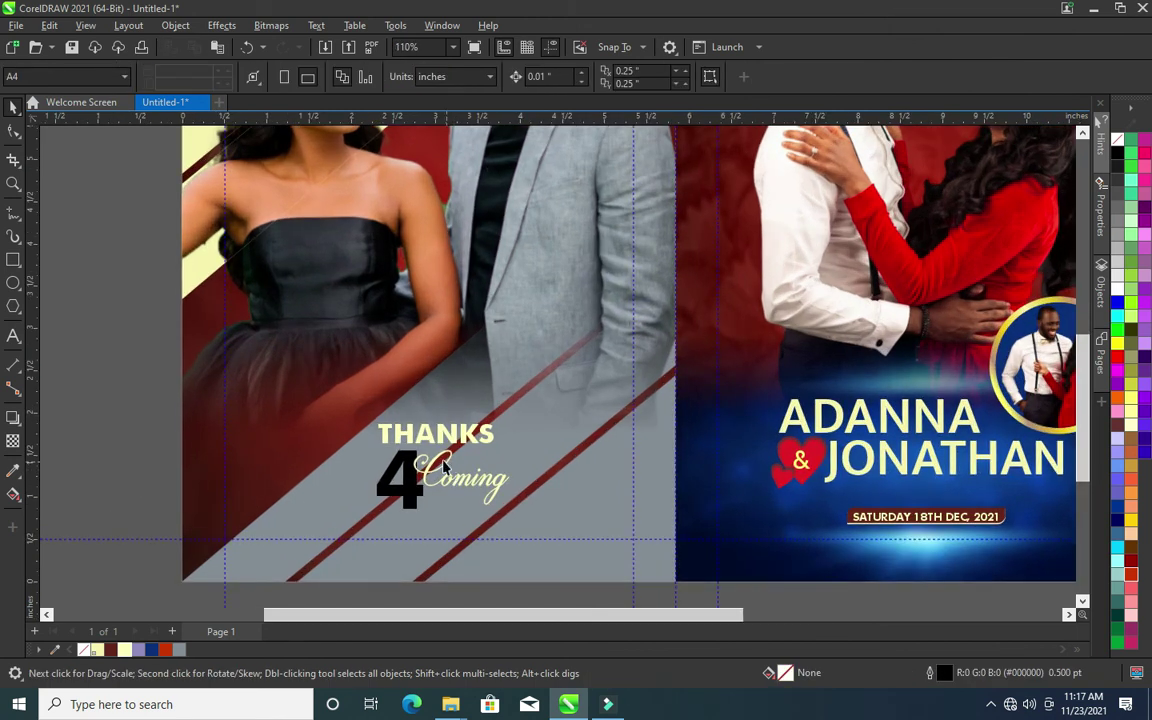
{"action": "left_click", "coordinate": [405, 488]}
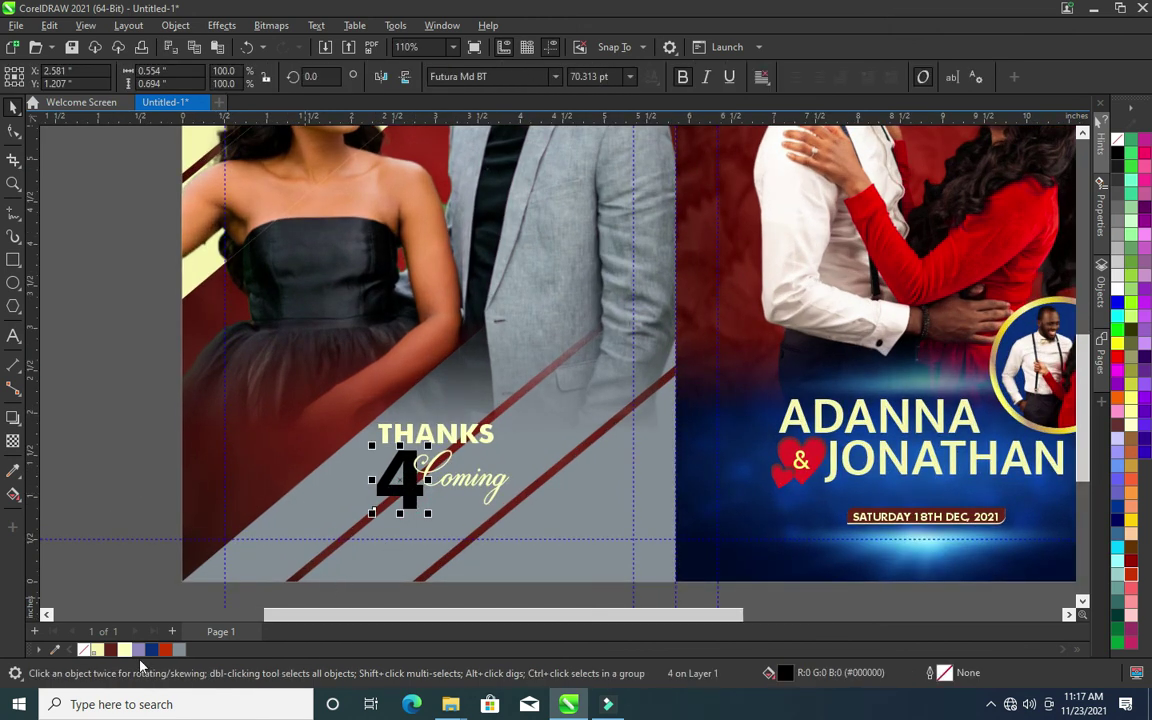
Give the 4 a dark red fill and a 3.0 pt outline behind the fill; nudge Coming closer
{"action": "left_click", "coordinate": [111, 651]}
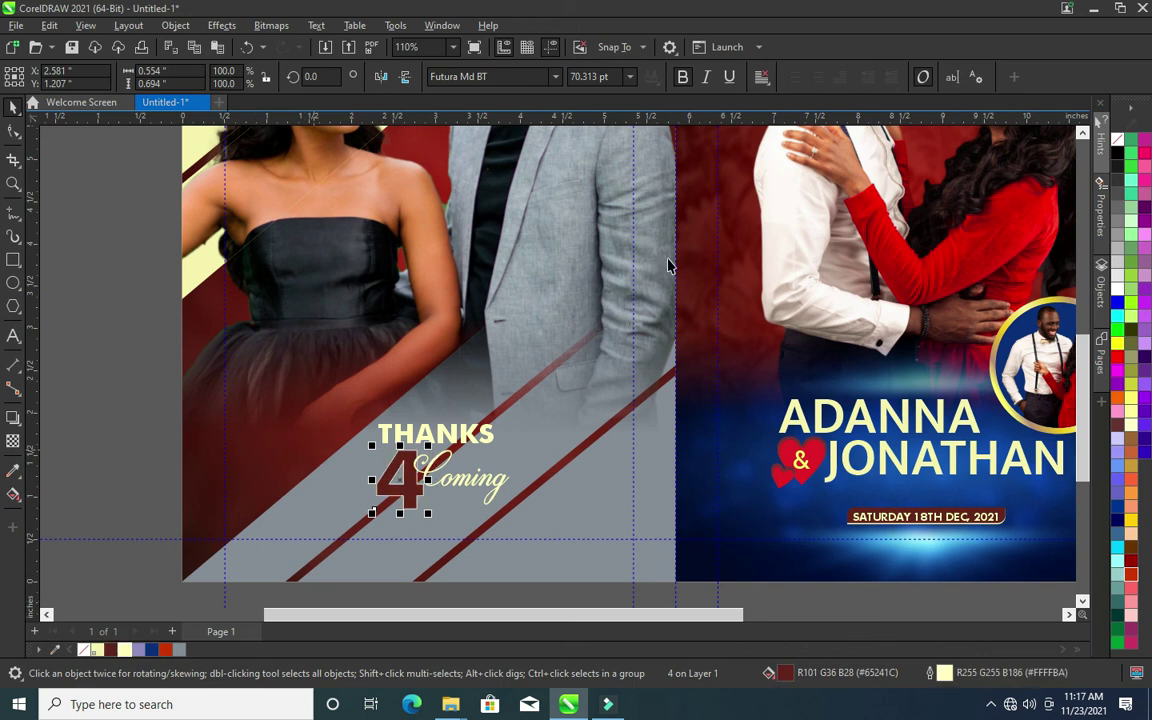
{"action": "double_click", "coordinate": [945, 673]}
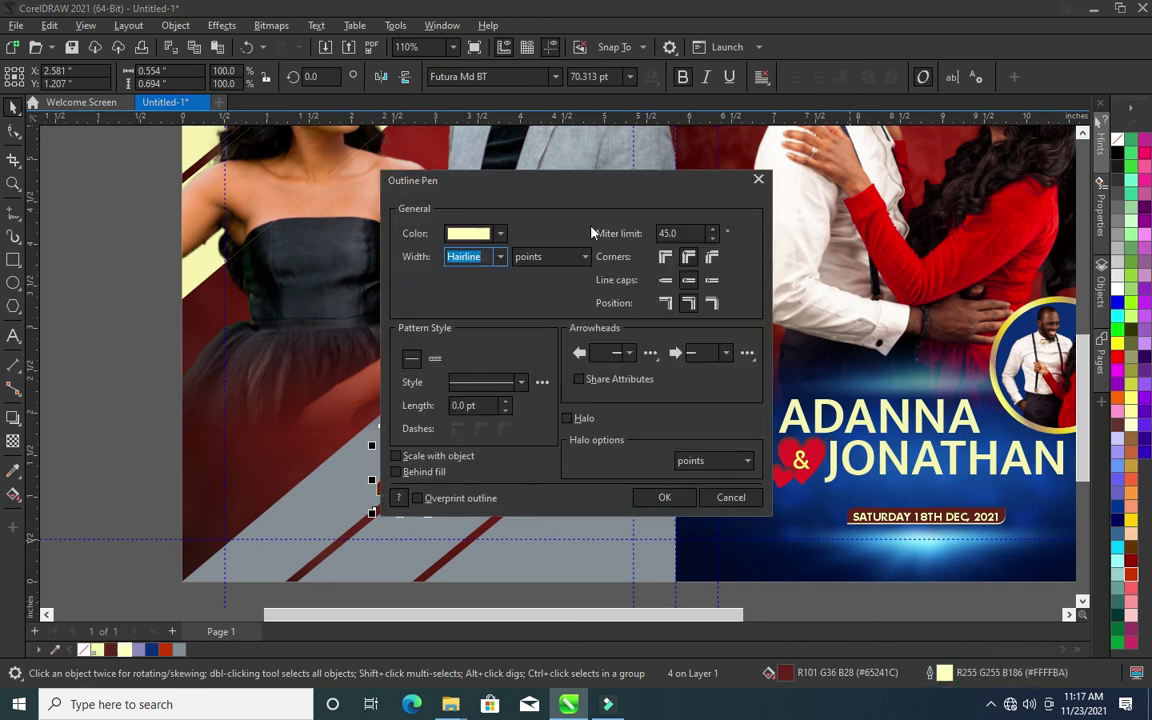
{"action": "left_click_drag", "start_coordinate": [392, 184], "coordinate": [585, 179]}
{"action": "left_click", "coordinate": [692, 250]}
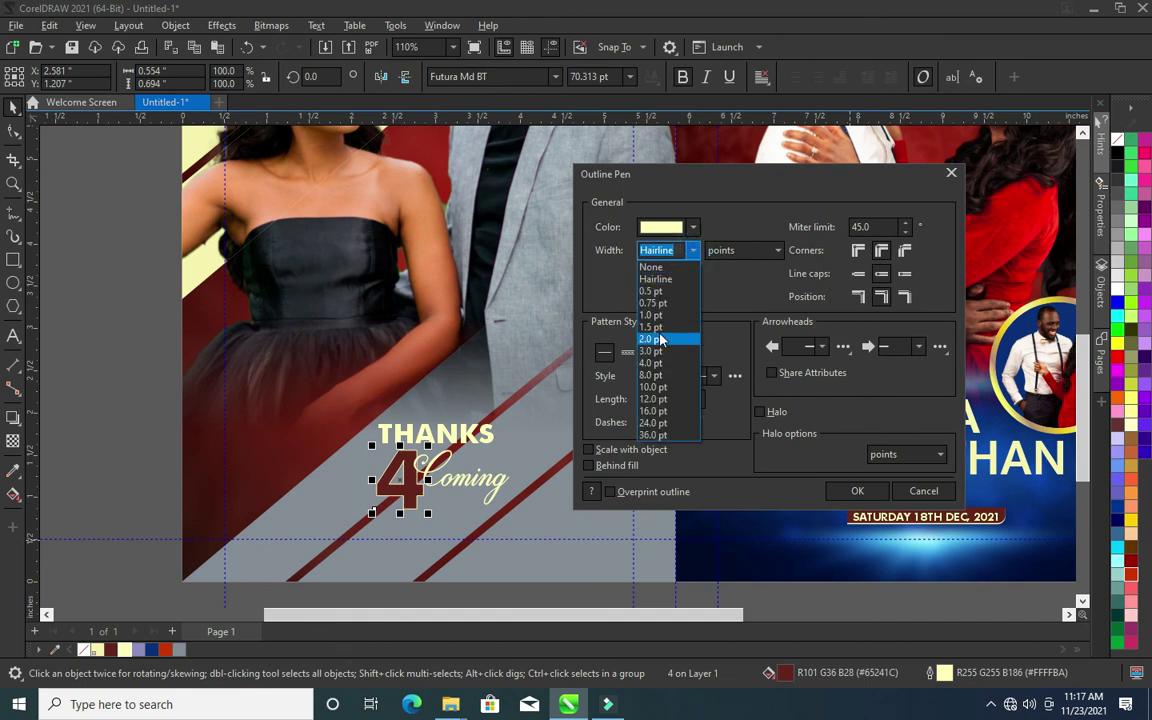
{"action": "left_click", "coordinate": [660, 340]}
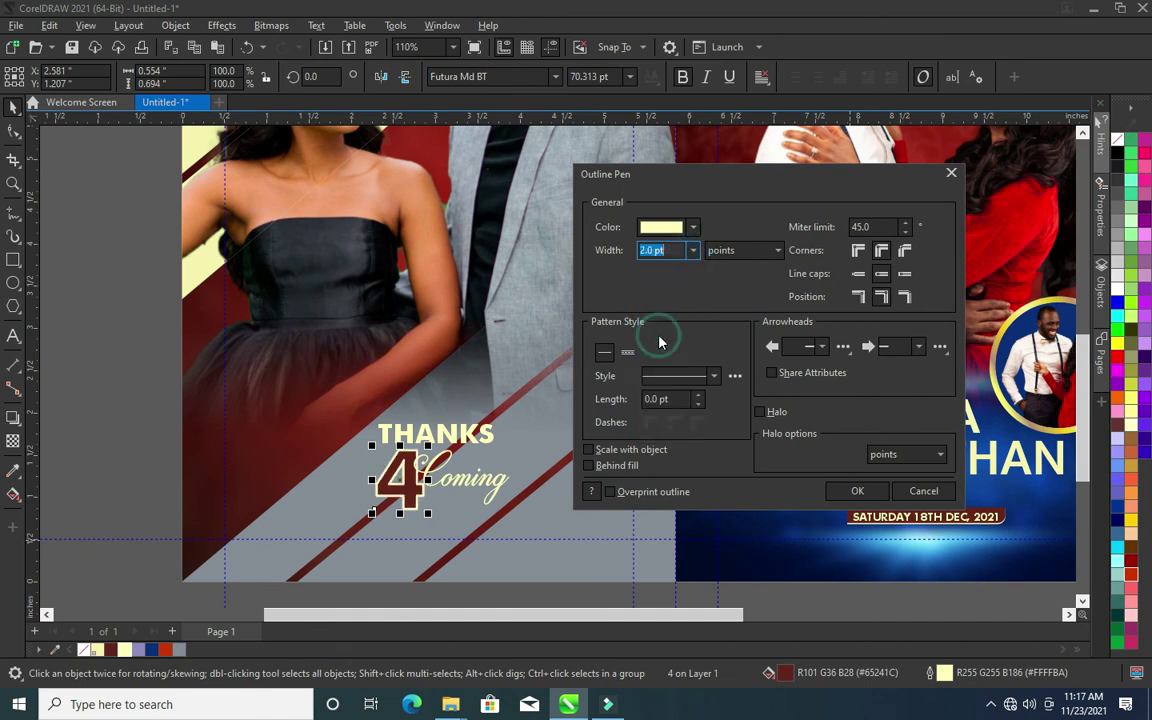
{"action": "left_click", "coordinate": [588, 466]}
{"action": "left_click", "coordinate": [692, 250]}
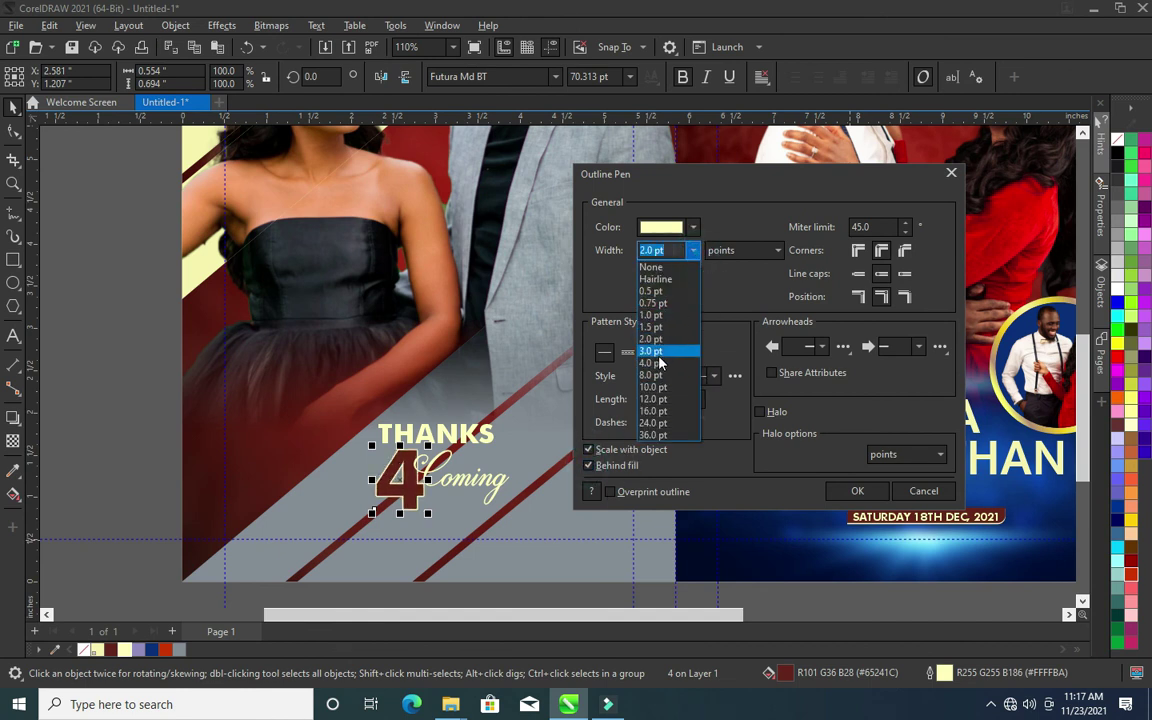
{"action": "left_click", "coordinate": [658, 355]}
{"action": "left_click", "coordinate": [870, 490]}
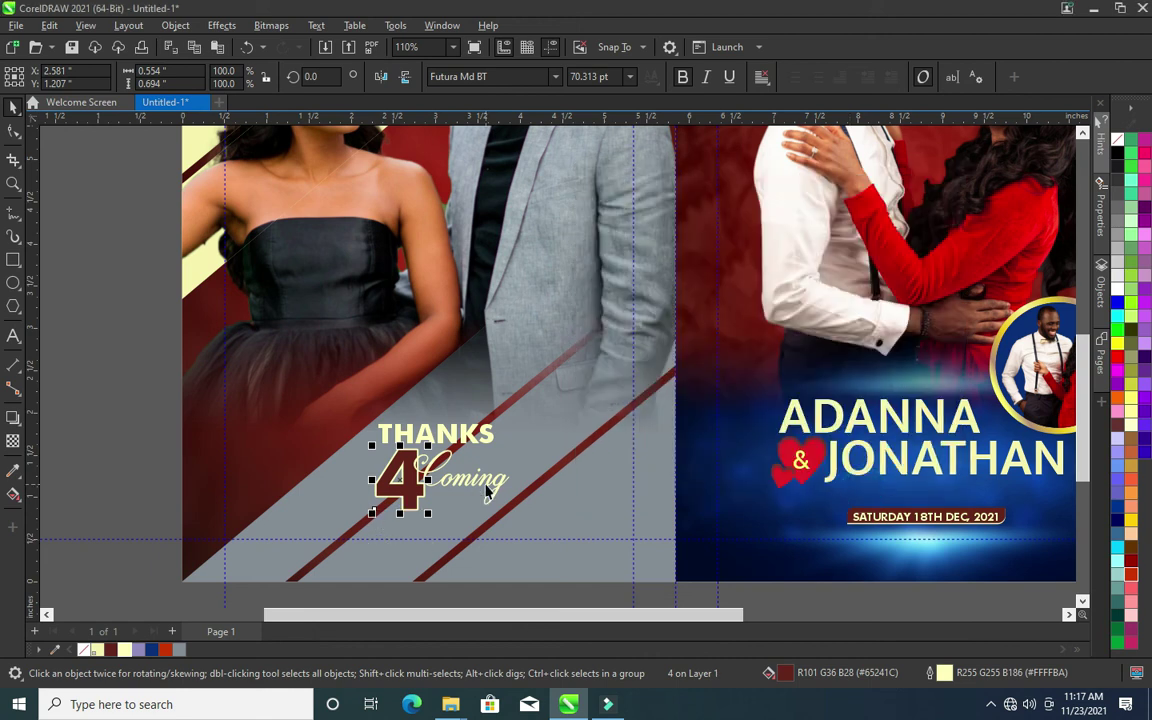
{"action": "scroll", "coordinate": [466, 488], "scroll_direction": "up", "scroll_amount": 1}
{"action": "left_click_drag", "start_coordinate": [466, 488], "coordinate": [494, 505]}
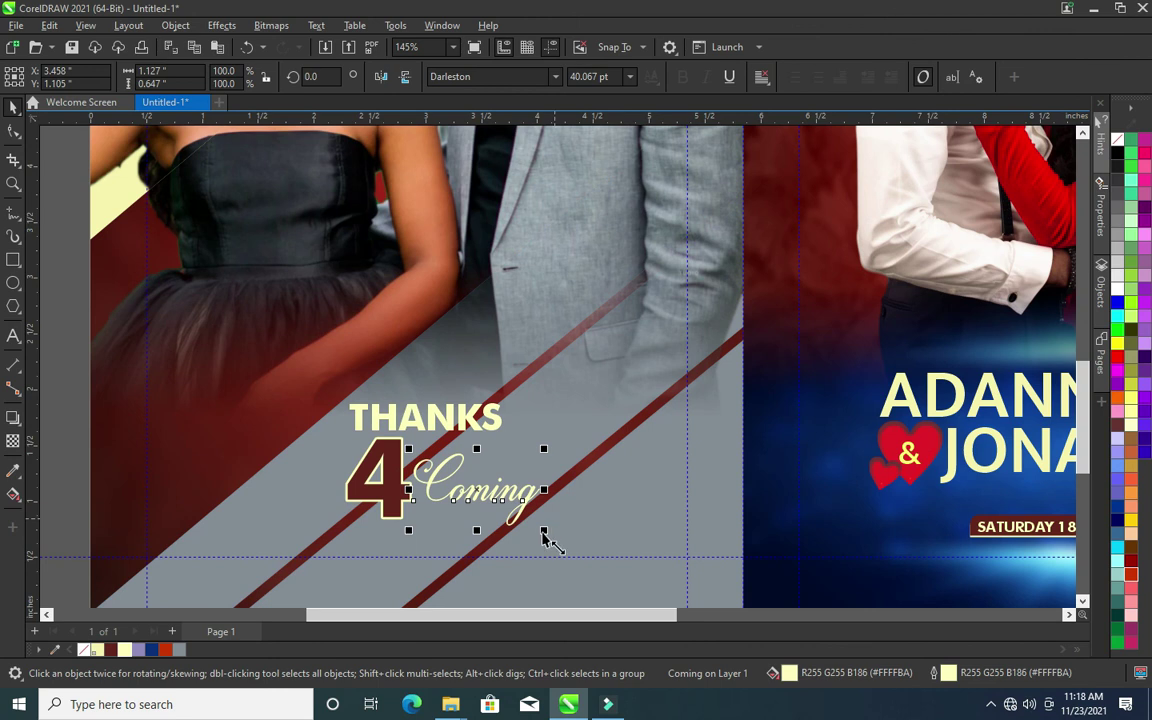
Shrink Coming to about 28.5 pt and rough out new positions for Coming and the 4
{"action": "left_click_drag", "start_coordinate": [545, 536], "coordinate": [510, 520]}
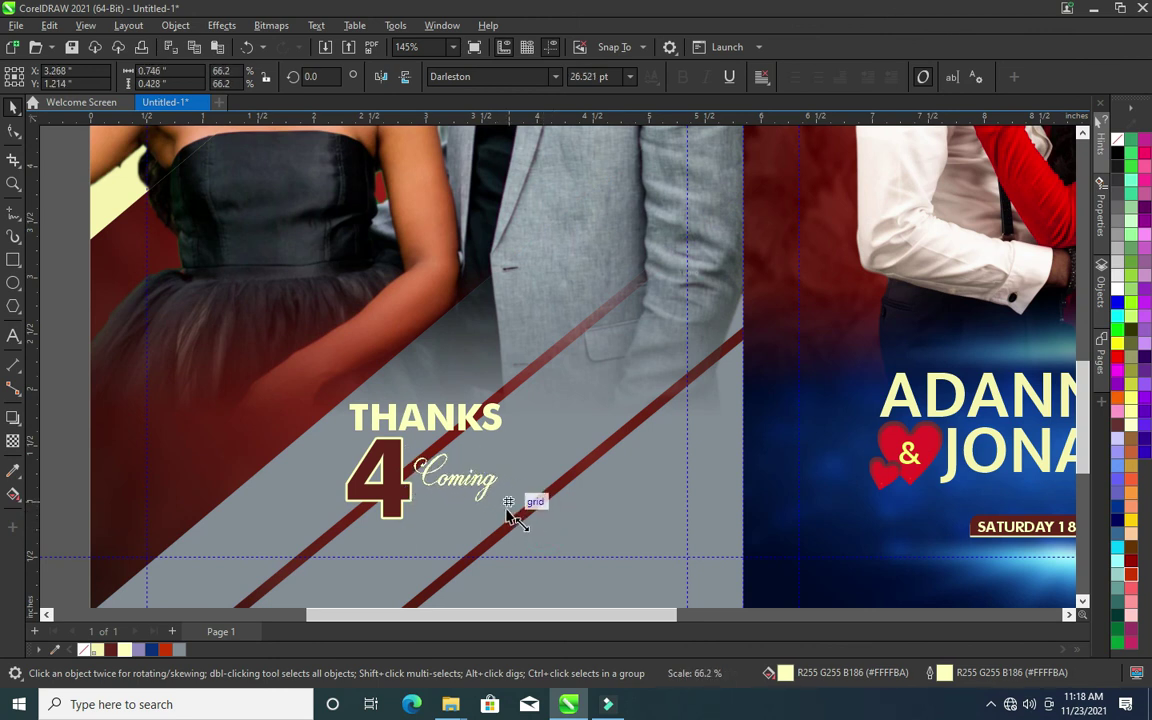
{"action": "left_click", "coordinate": [458, 482]}
{"action": "left_click_drag", "start_coordinate": [467, 484], "coordinate": [389, 526]}
{"action": "left_click", "coordinate": [378, 475]}
{"action": "mouse_move", "coordinate": [378, 475]}
{"action": "left_mouse_down"}
{"action": "mouse_move", "coordinate": [500, 480]}
{"action": "mouse_move", "coordinate": [487, 472]}
{"action": "mouse_move", "coordinate": [490, 440]}
{"action": "left_mouse_up"}
{"action": "left_click", "coordinate": [487, 472]}
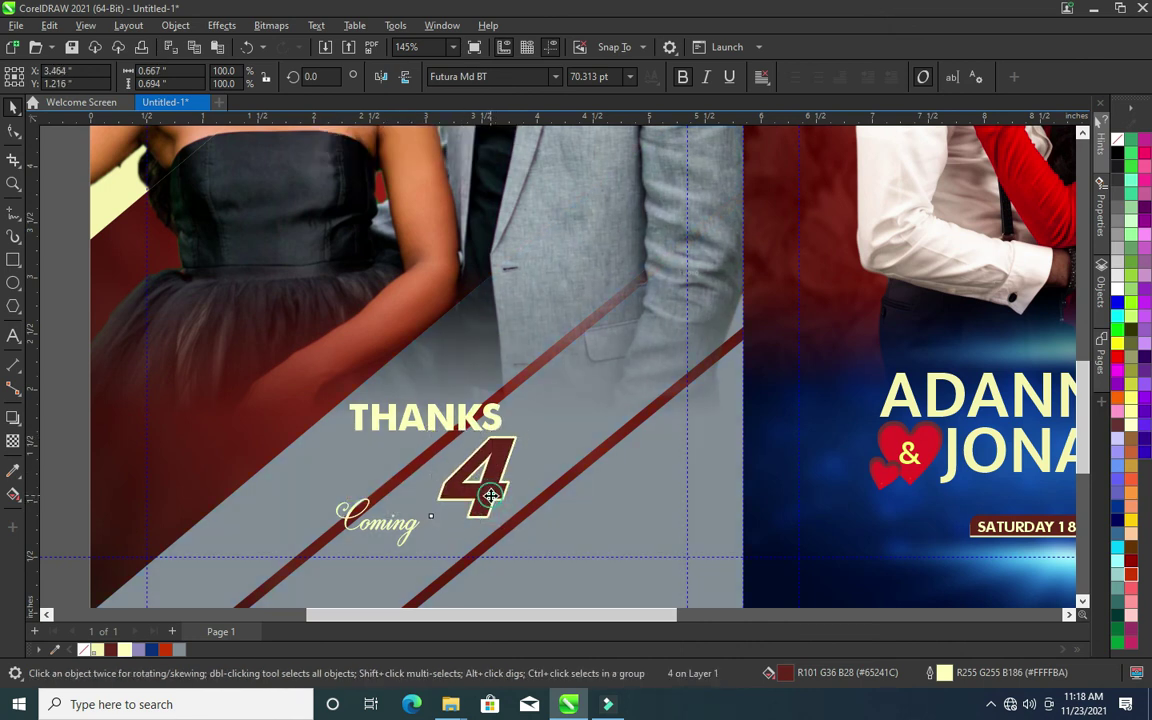
Shrink the 4 under THANKS and enlarge Coming to about 34 pt beside it
{"action": "left_click_drag", "start_coordinate": [491, 505], "coordinate": [476, 500]}
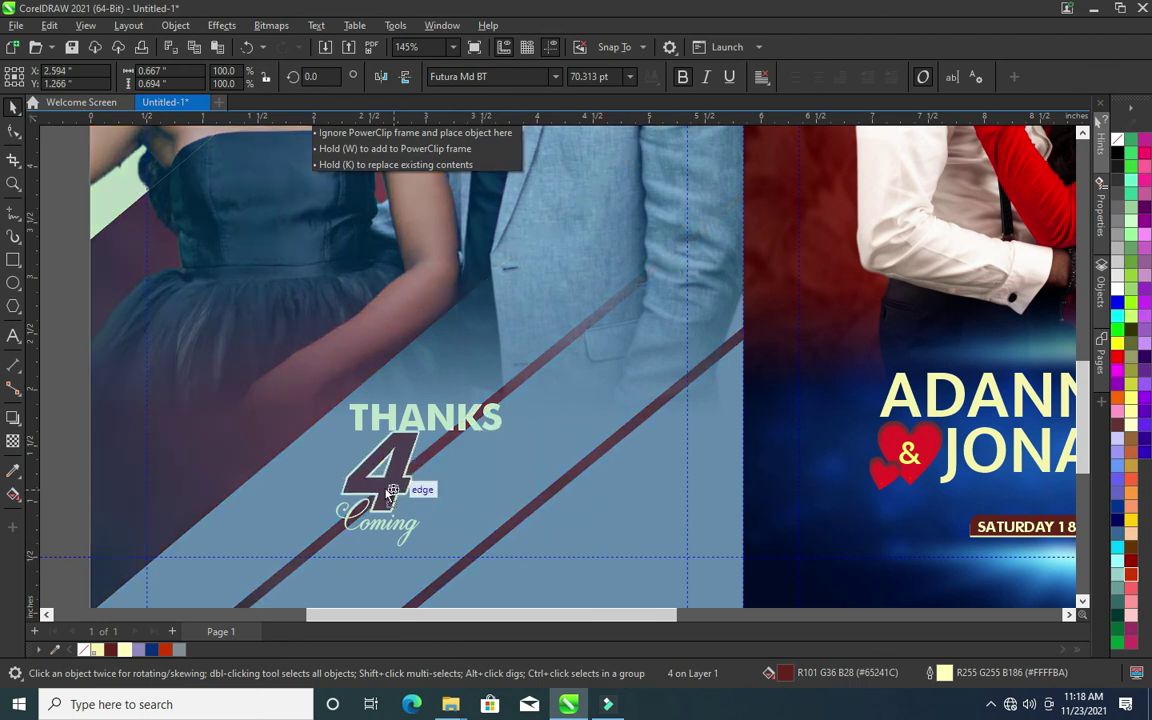
{"action": "left_click_drag", "start_coordinate": [476, 500], "coordinate": [403, 537]}
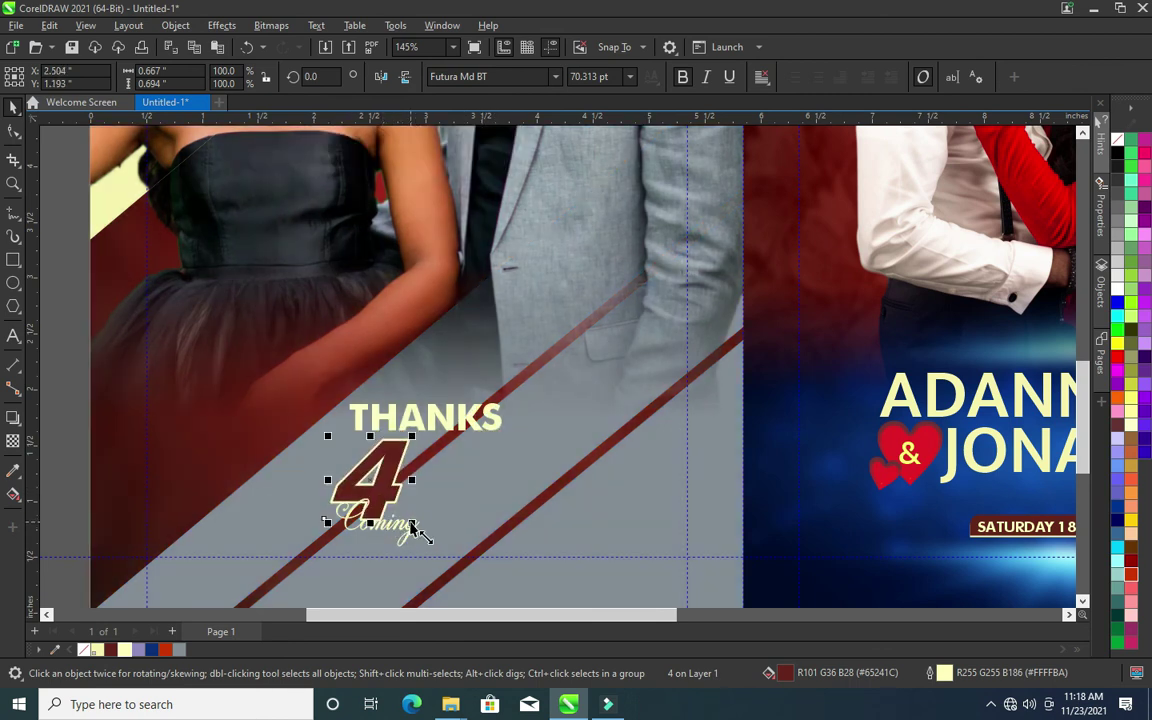
{"action": "mouse_move", "coordinate": [397, 511]}
{"action": "left_mouse_down"}
{"action": "mouse_move", "coordinate": [389, 524]}
{"action": "mouse_move", "coordinate": [446, 481]}
{"action": "left_mouse_up"}
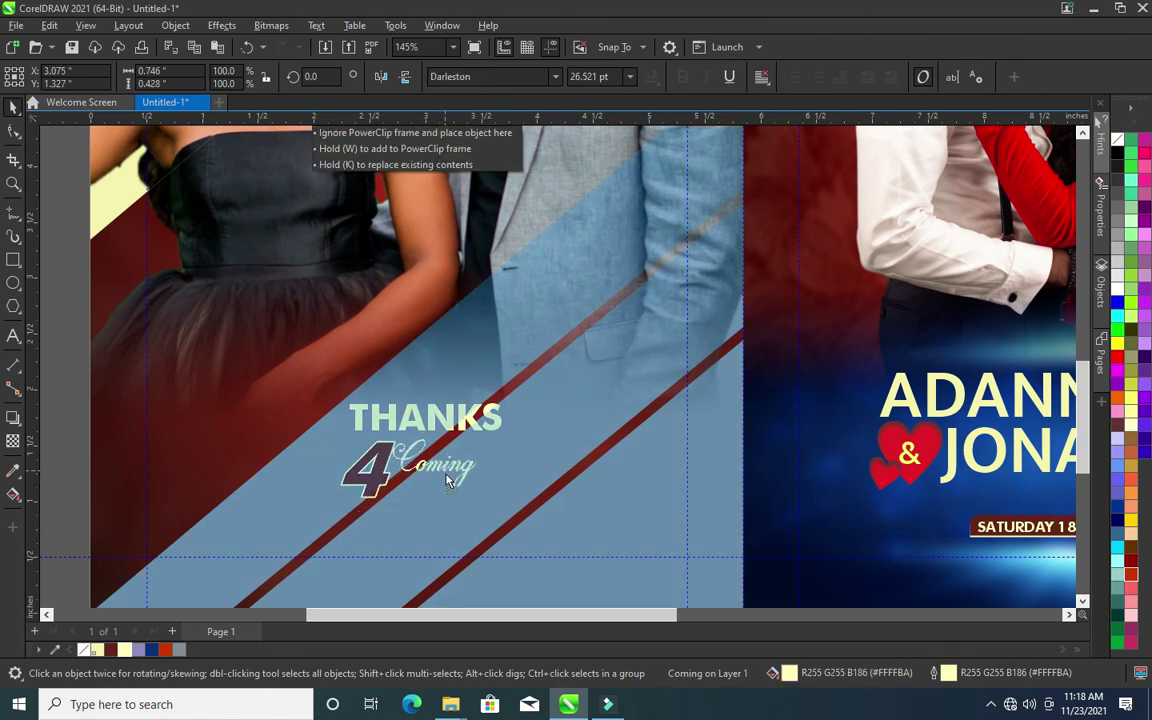
{"action": "left_click_drag", "start_coordinate": [470, 490], "coordinate": [481, 497]}
{"action": "left_click_drag", "start_coordinate": [481, 440], "coordinate": [509, 514]}
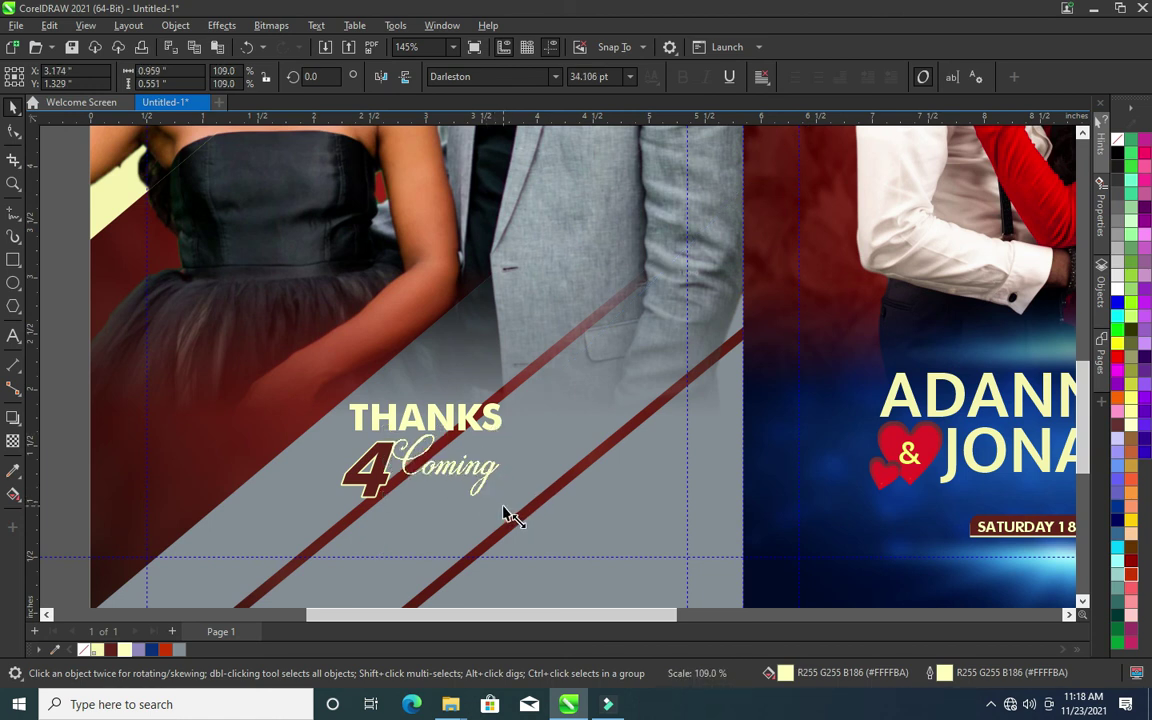
{"action": "scroll", "coordinate": [540, 440], "scroll_direction": "down", "scroll_amount": 1}
{"action": "left_click_drag", "start_coordinate": [455, 479], "coordinate": [459, 485]}
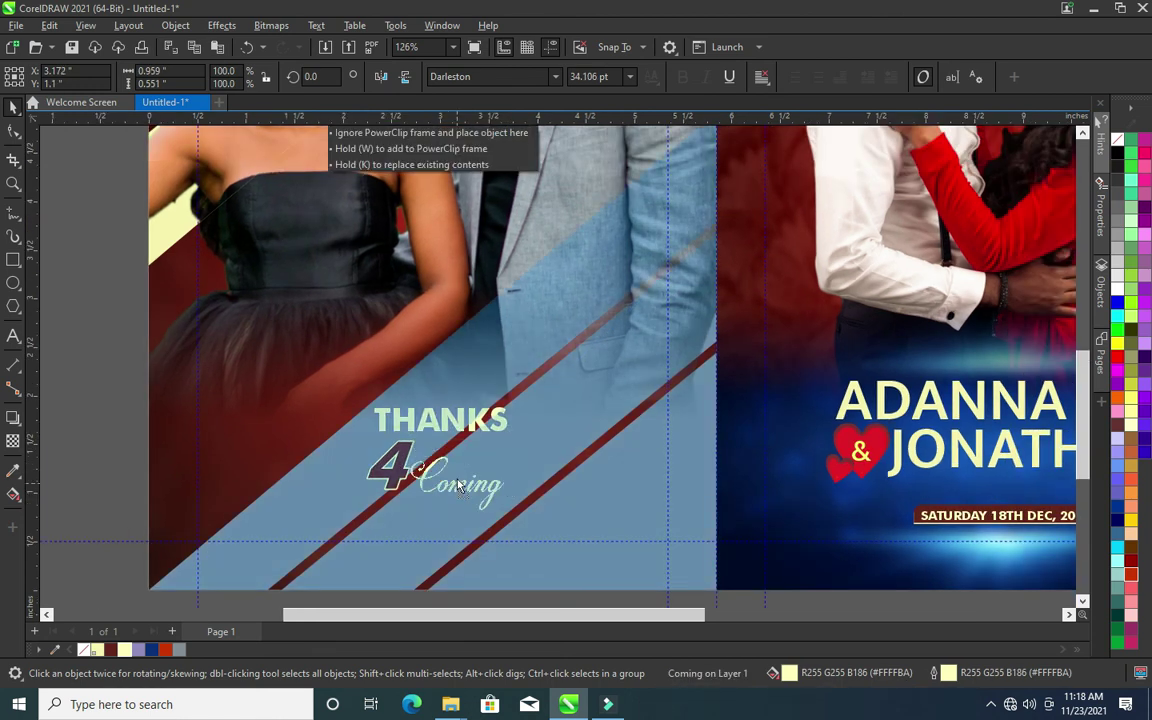
{"action": "left_click_drag", "start_coordinate": [459, 481], "coordinate": [460, 478]}
{"action": "left_click", "coordinate": [110, 458]}
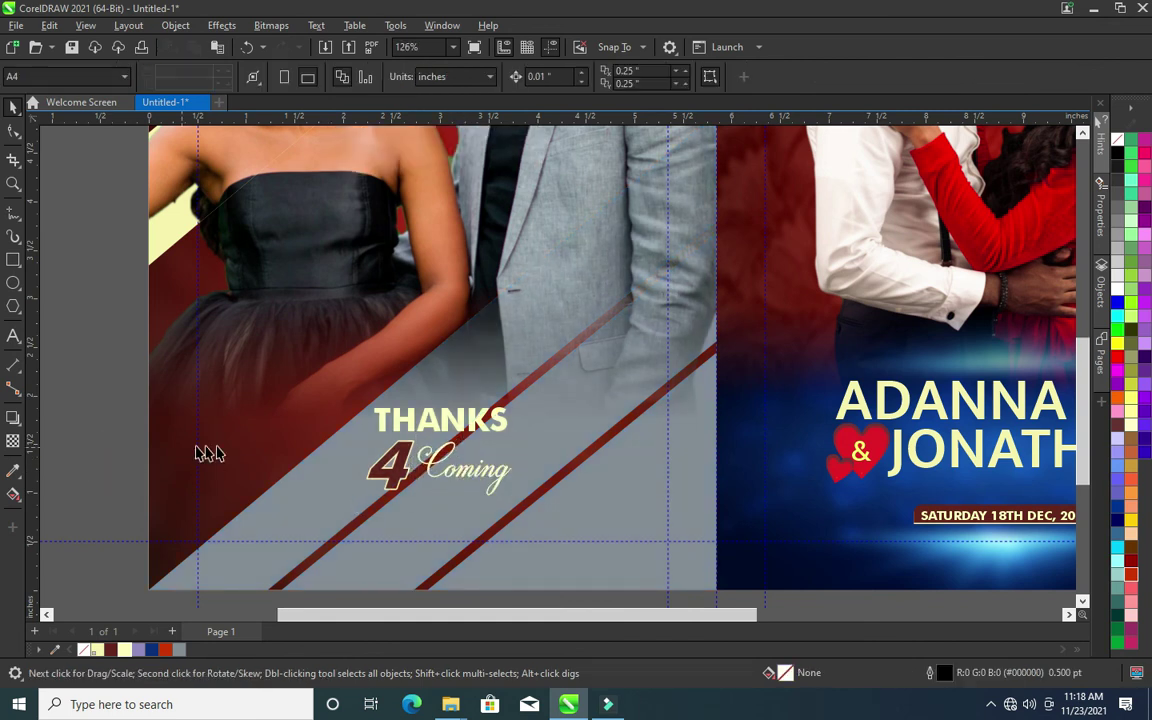
{"action": "scroll", "coordinate": [120, 446], "scroll_direction": "down", "scroll_amount": 1}
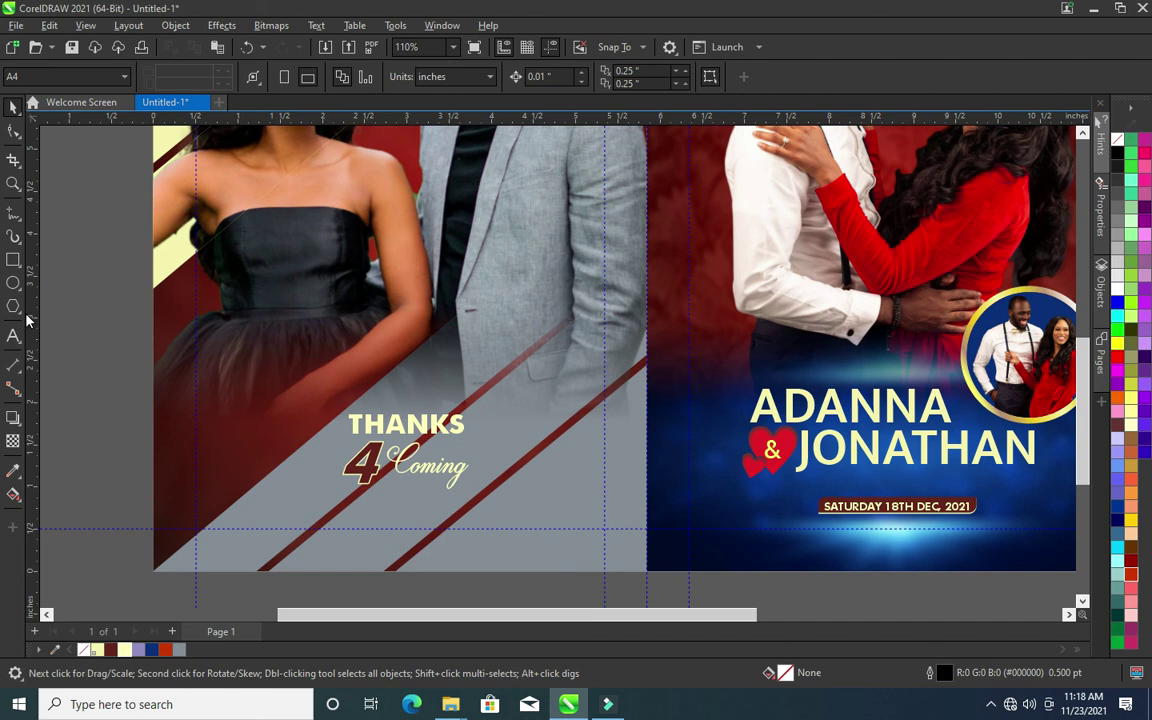
Copy the poster's gold-ringed photo circle onto the lettering, enlarge it, and layer it behind the text
{"action": "left_click", "coordinate": [985, 322]}
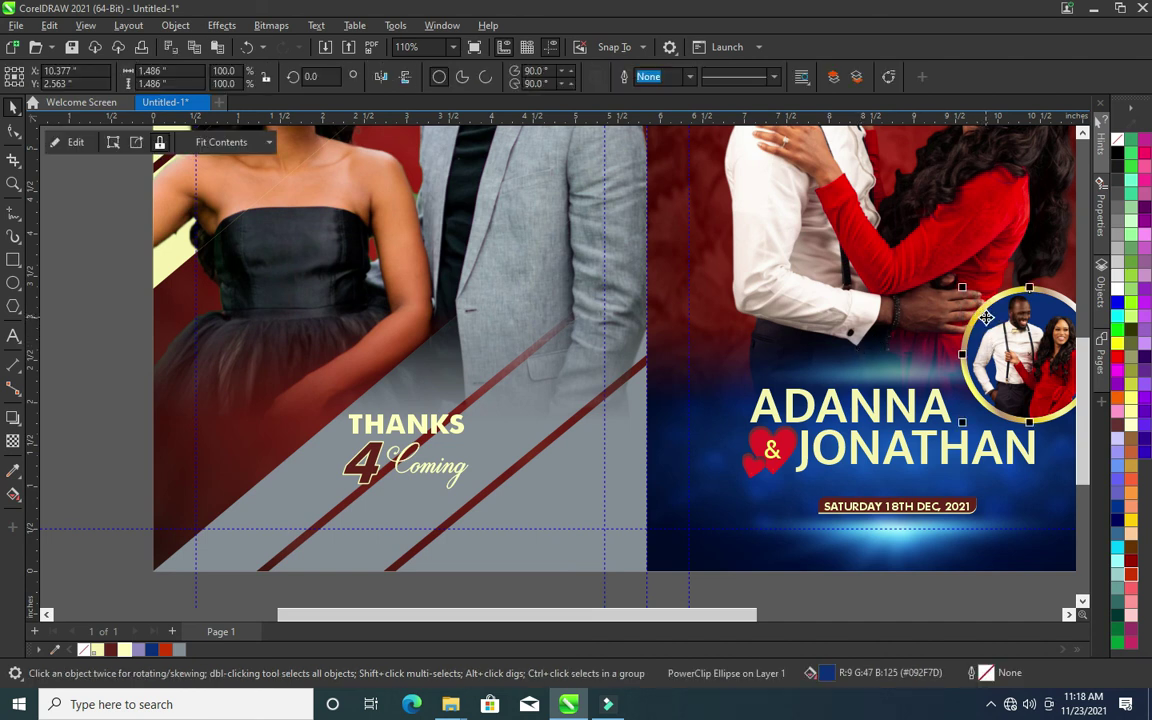
{"action": "left_click", "coordinate": [895, 275], "text": "shift"}
{"action": "left_click_drag", "start_coordinate": [988, 300], "coordinate": [373, 408]}
{"action": "left_click_drag", "start_coordinate": [476, 516], "coordinate": [494, 533]}
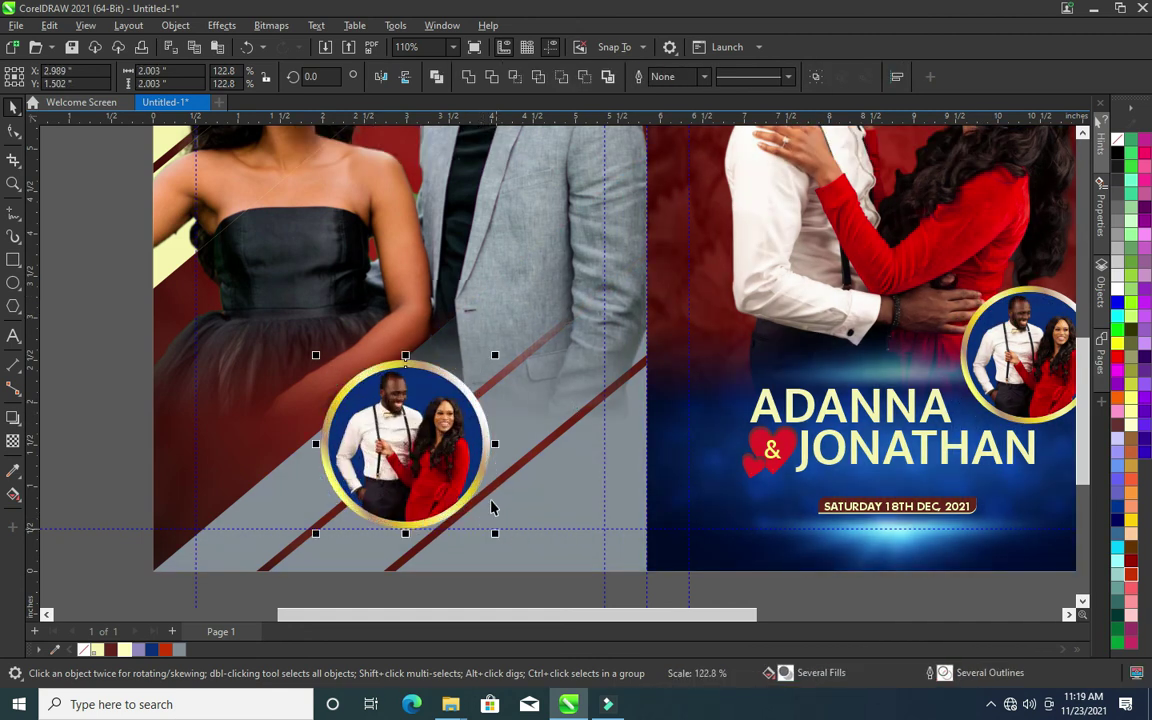
{"action": "key", "text": "ctrl+Page_Down"}
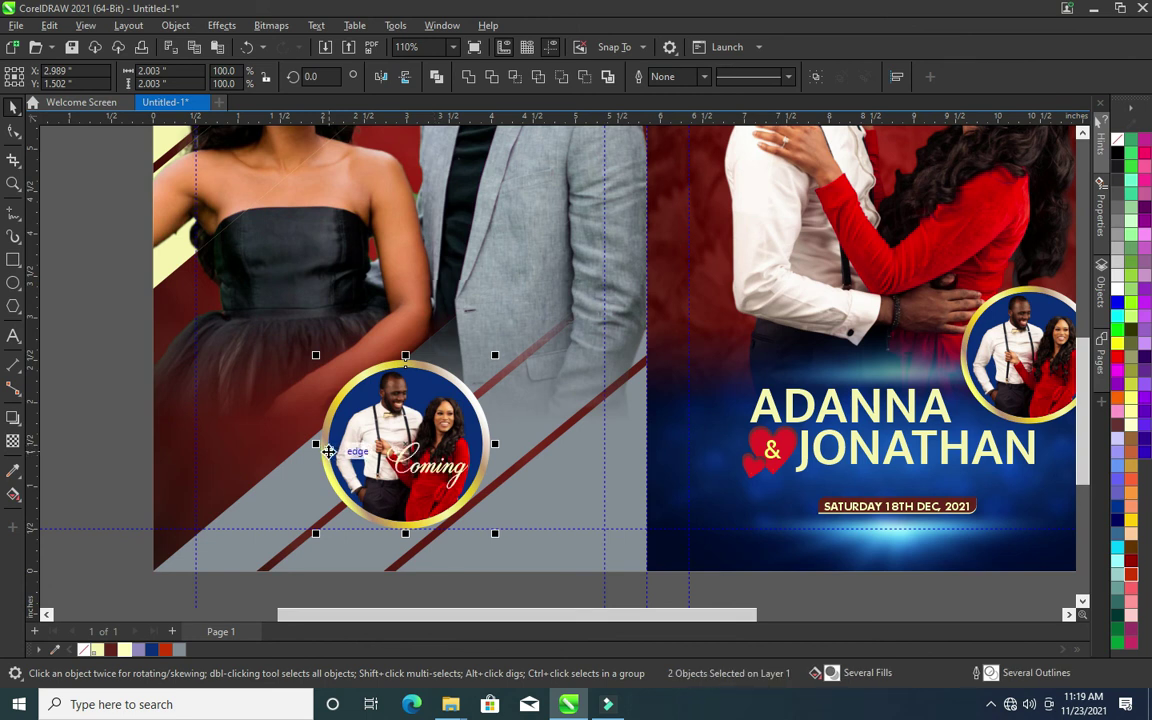
{"action": "key", "text": "ctrl+Page_Up"}
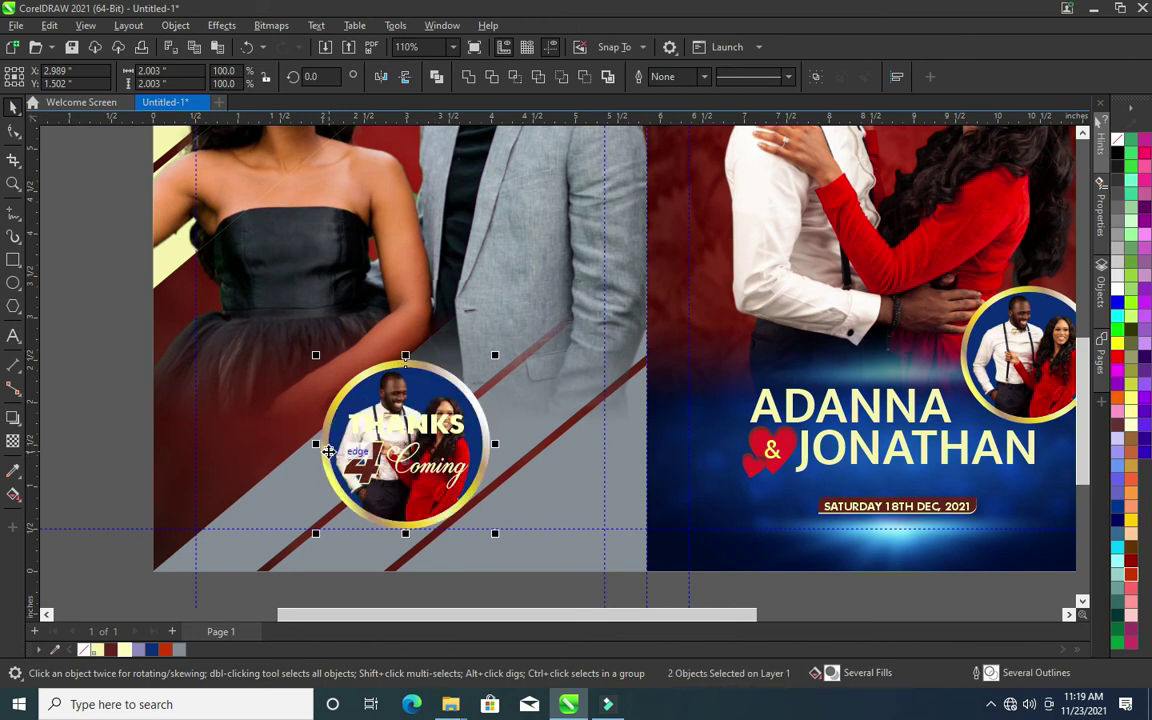
Extract and delete the photo from the circle copy, then remove its PowerClip frame
{"action": "left_click", "coordinate": [103, 442]}
{"action": "left_click", "coordinate": [414, 379]}
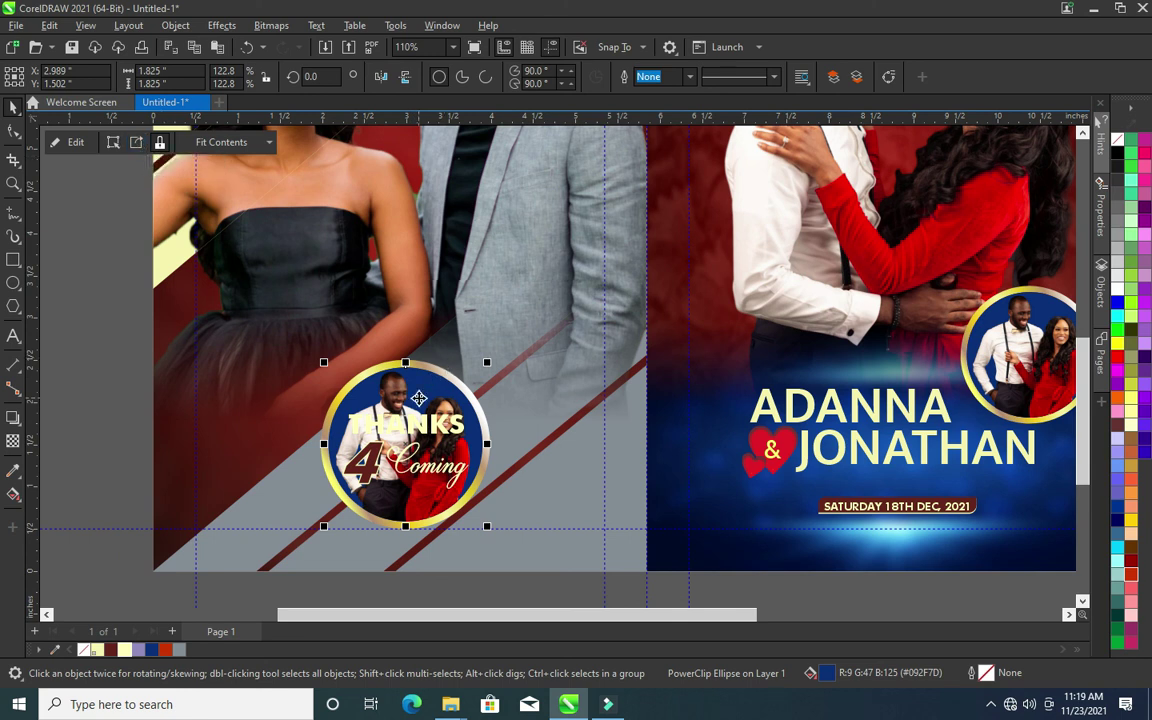
{"action": "left_click", "coordinate": [137, 143]}
{"action": "key", "text": "Delete"}
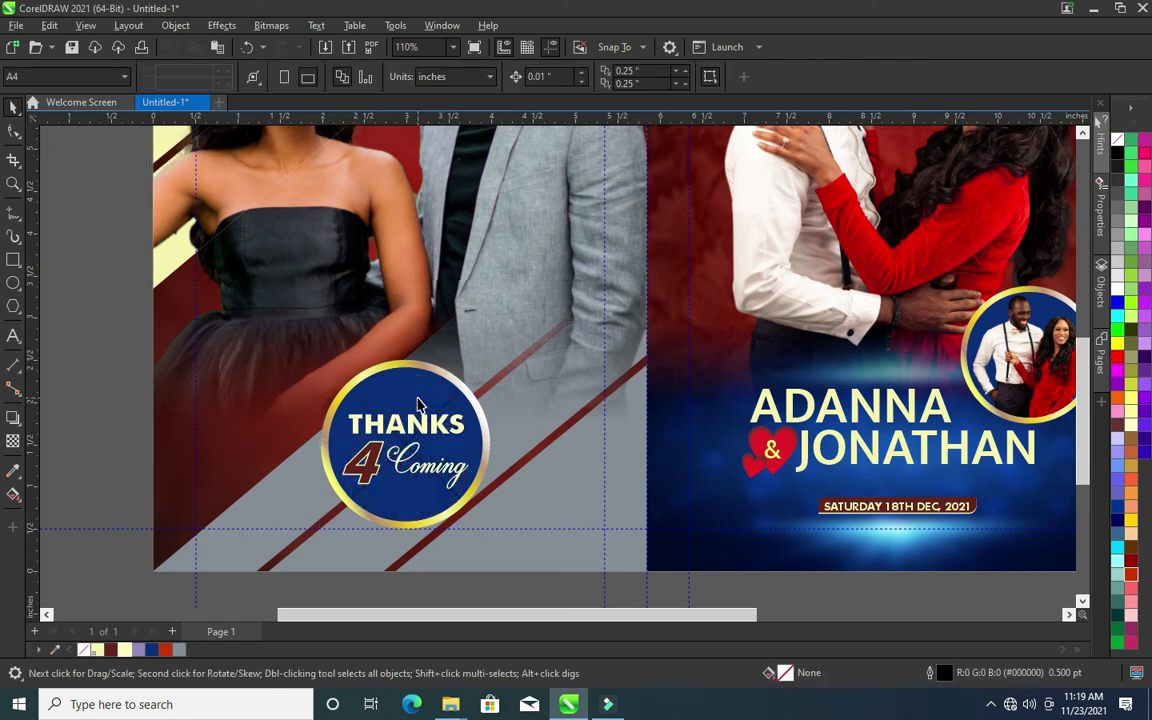
{"action": "right_click", "coordinate": [400, 401]}
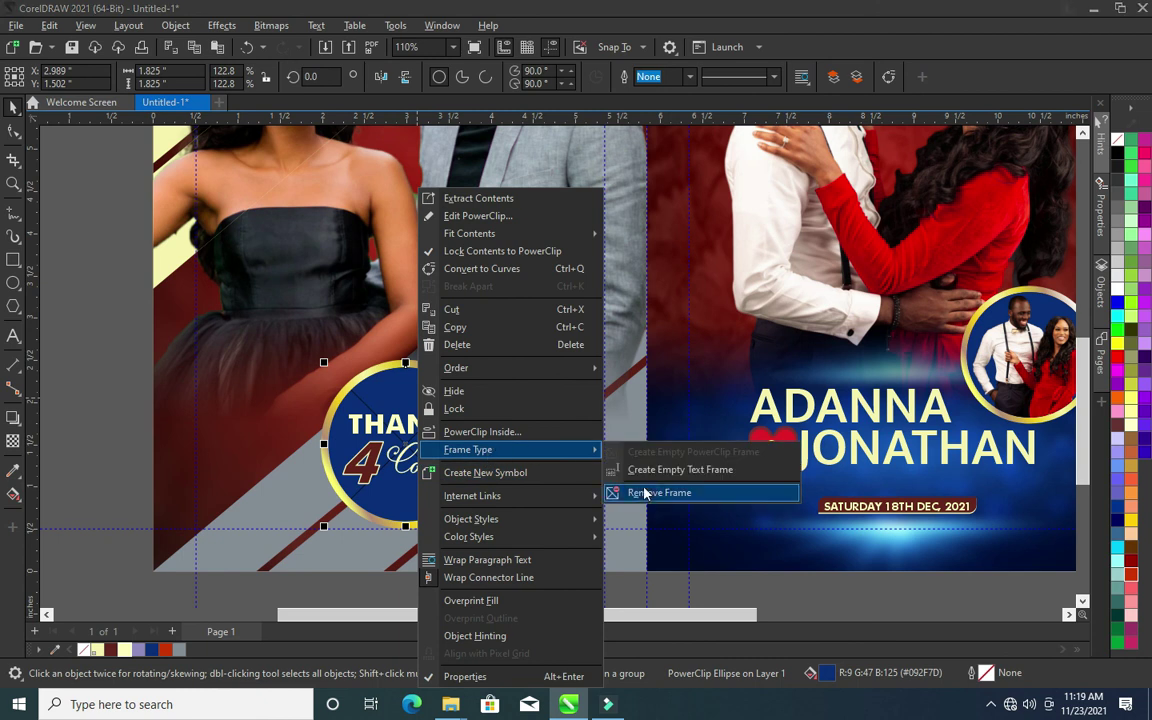
{"action": "mouse_move", "coordinate": [468, 449]}
{"action": "left_click", "coordinate": [630, 494]}
{"action": "left_click", "coordinate": [121, 419]}
{"action": "scroll", "coordinate": [208, 432], "scroll_direction": "down", "scroll_amount": 2}
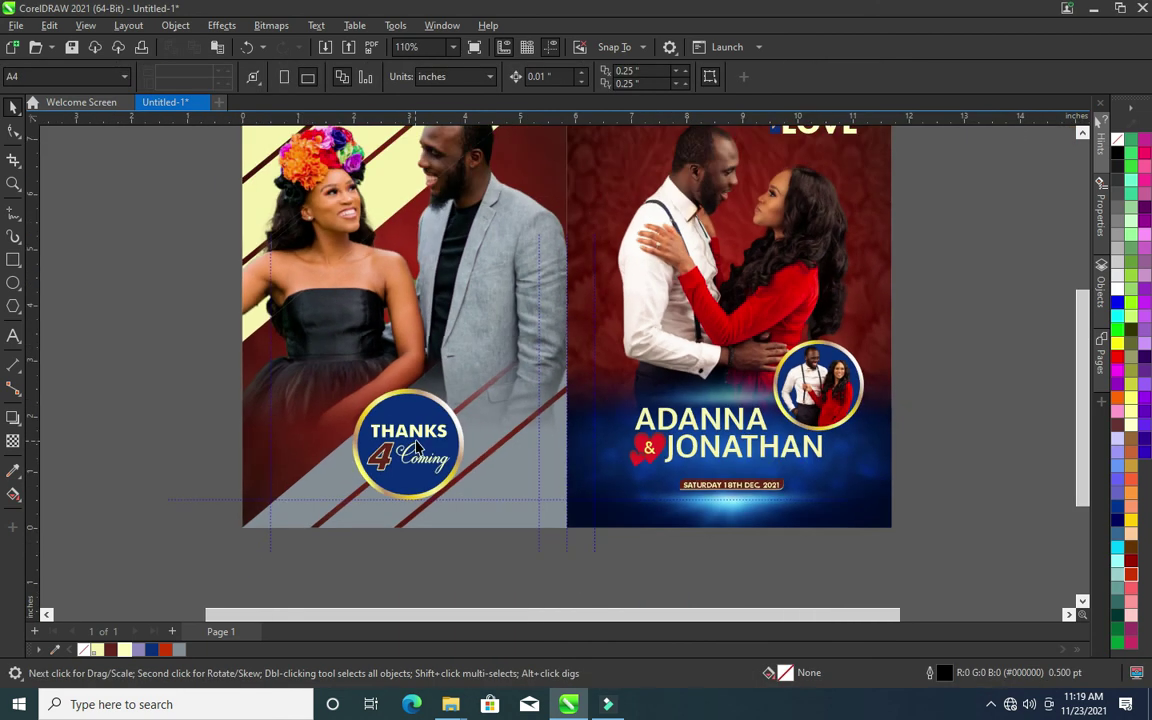
Marquee-select the off-page colour swatches and delete them
{"action": "scroll", "coordinate": [208, 432], "scroll_direction": "down", "scroll_amount": 1}
{"action": "scroll", "coordinate": [208, 432], "scroll_direction": "down", "scroll_amount": 1}
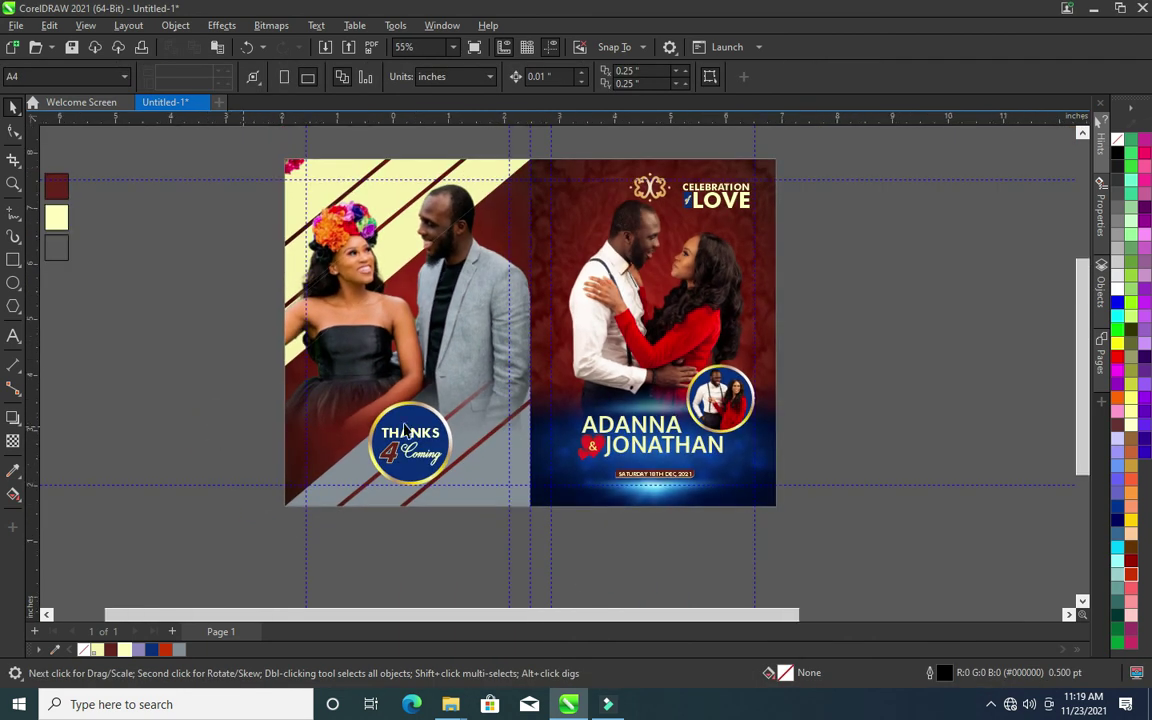
{"action": "scroll", "coordinate": [331, 412], "scroll_direction": "up", "scroll_amount": 2}
{"action": "left_click_drag", "start_coordinate": [58, 160], "coordinate": [240, 372]}
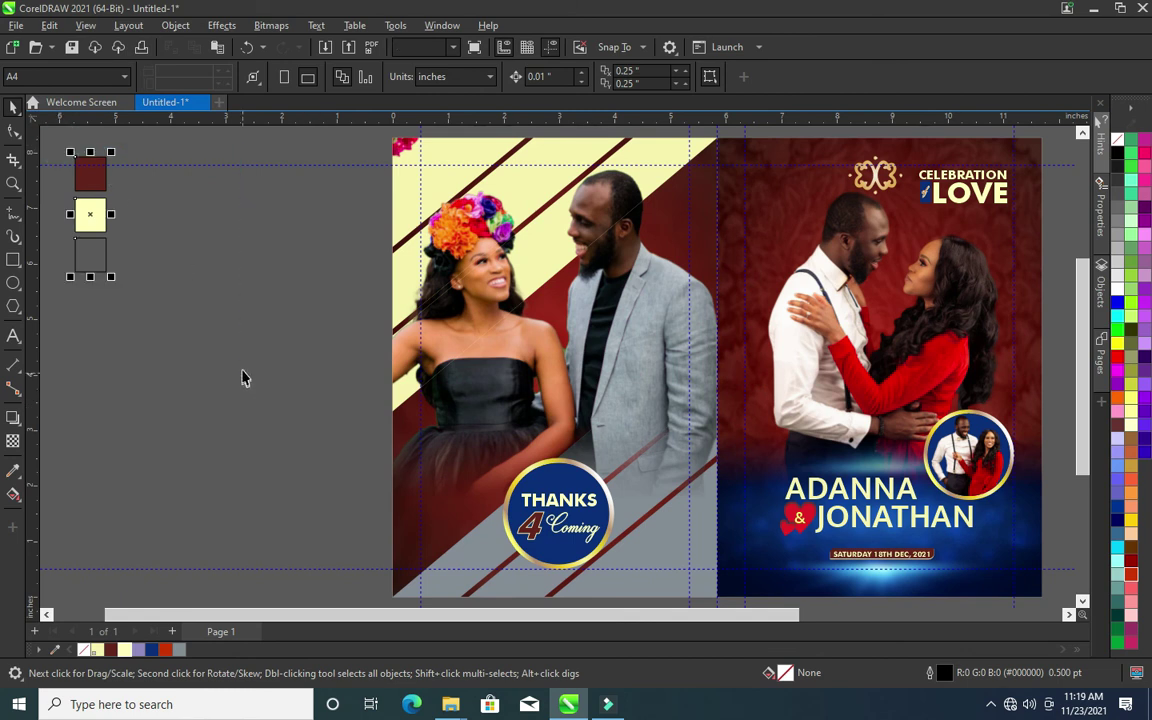
{"action": "key", "text": "Delete"}
{"action": "scroll", "coordinate": [252, 368], "scroll_direction": "right", "scroll_amount": 2}
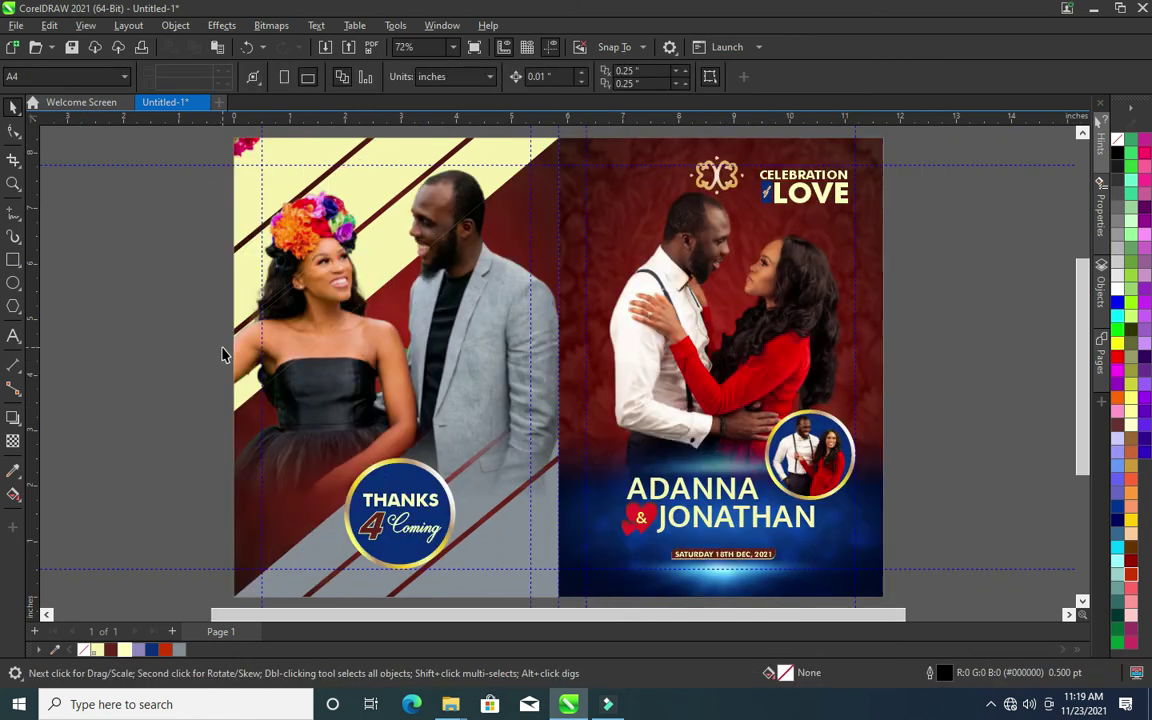
{"action": "scroll", "coordinate": [880, 292], "scroll_direction": "down", "scroll_amount": 1}
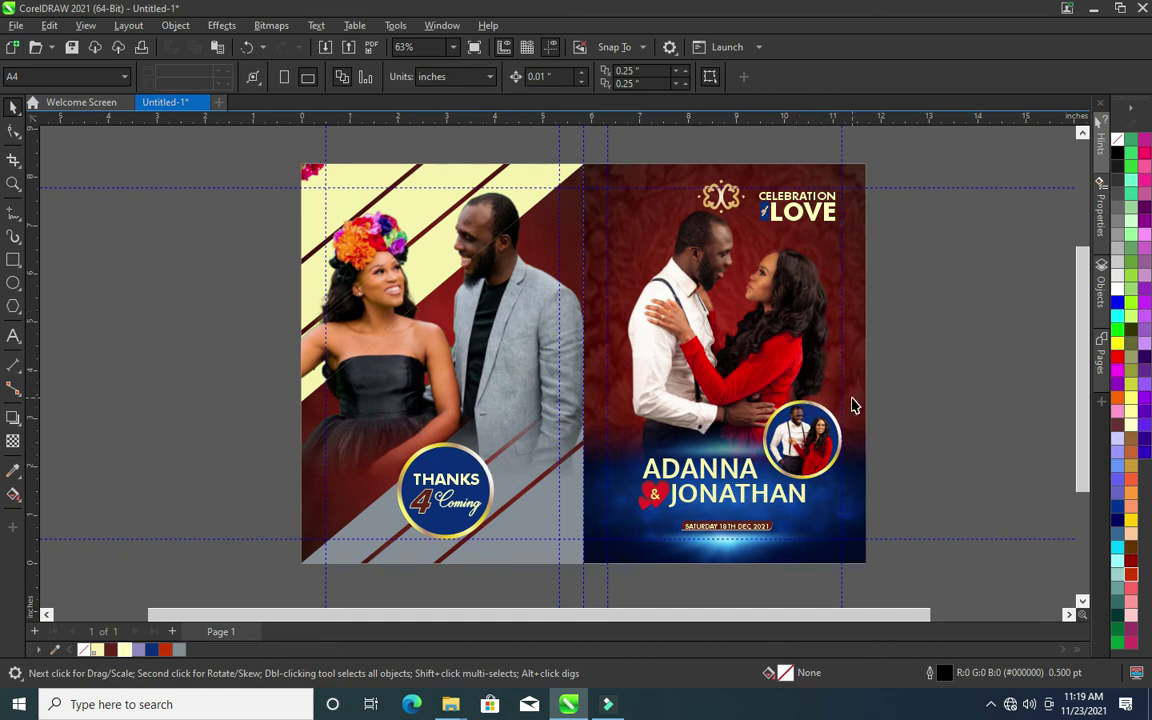
Open the Outline Pen dialog with F12 and cancel it twice without changes
{"action": "key", "text": "F12"}
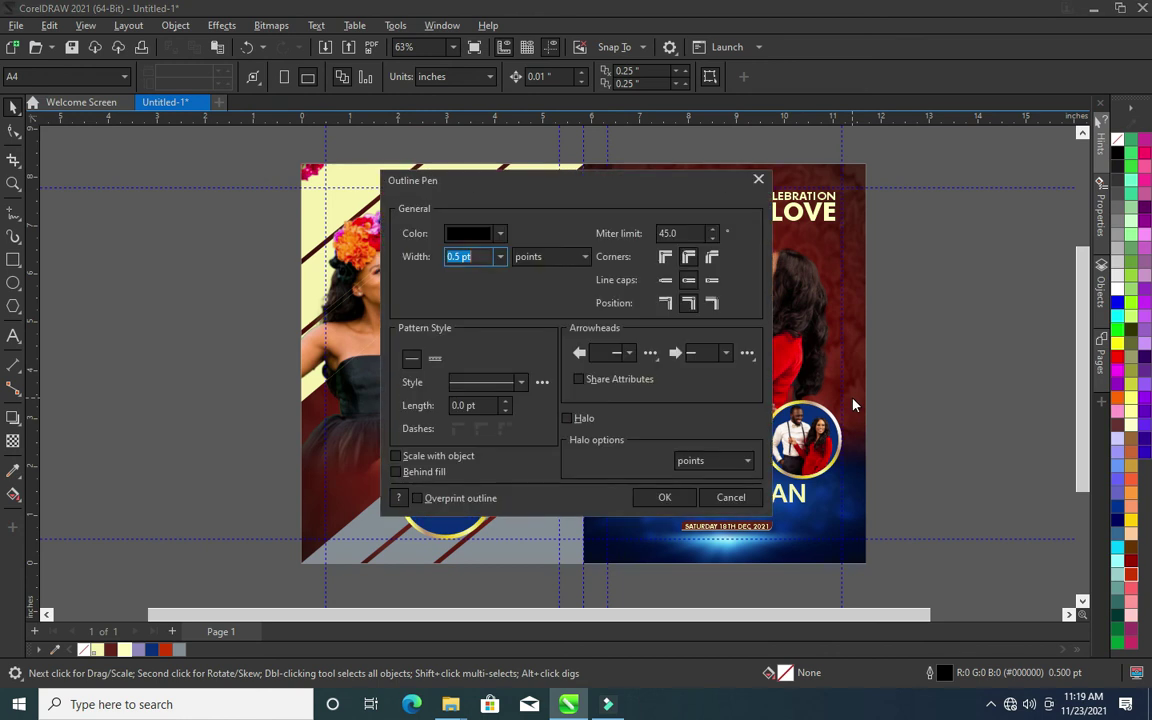
{"action": "left_click", "coordinate": [730, 496]}
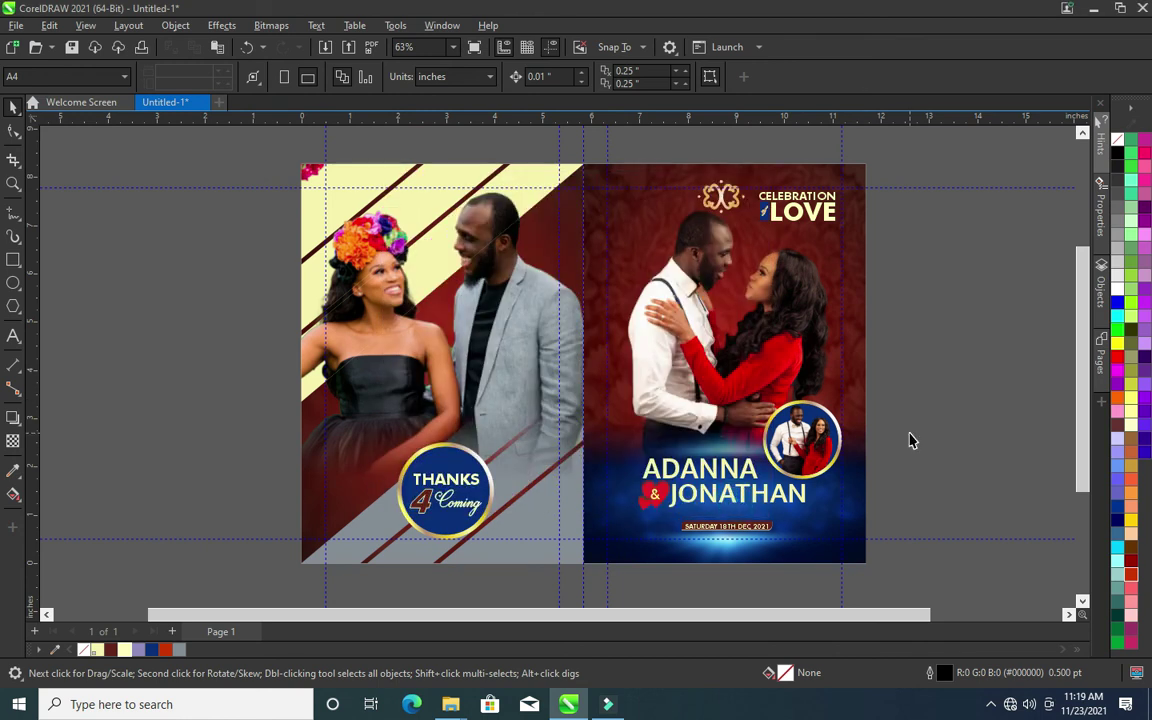
{"action": "key", "text": "F12"}
{"action": "left_click", "coordinate": [730, 497]}
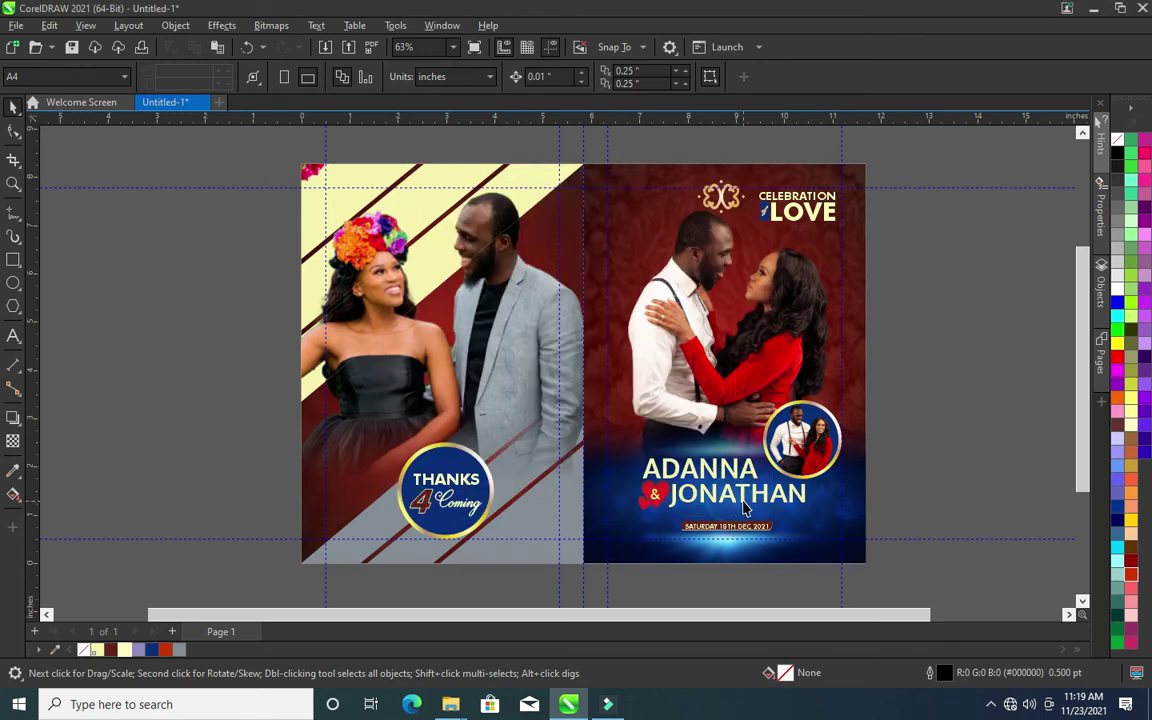